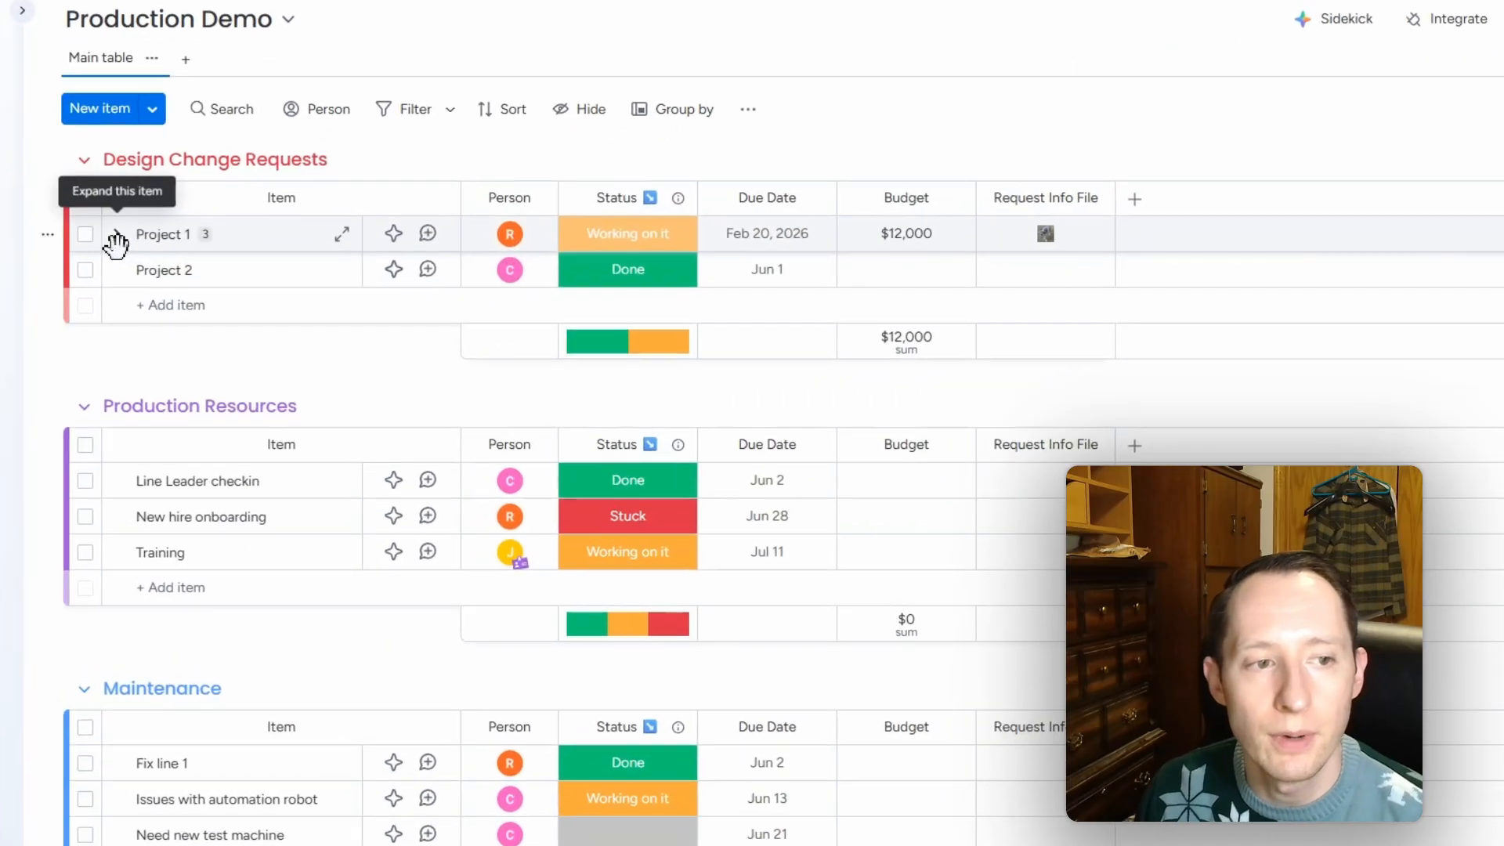
Step: Expand Project 1 to reveal its subitems Design Studio 1–3
click(123, 203)
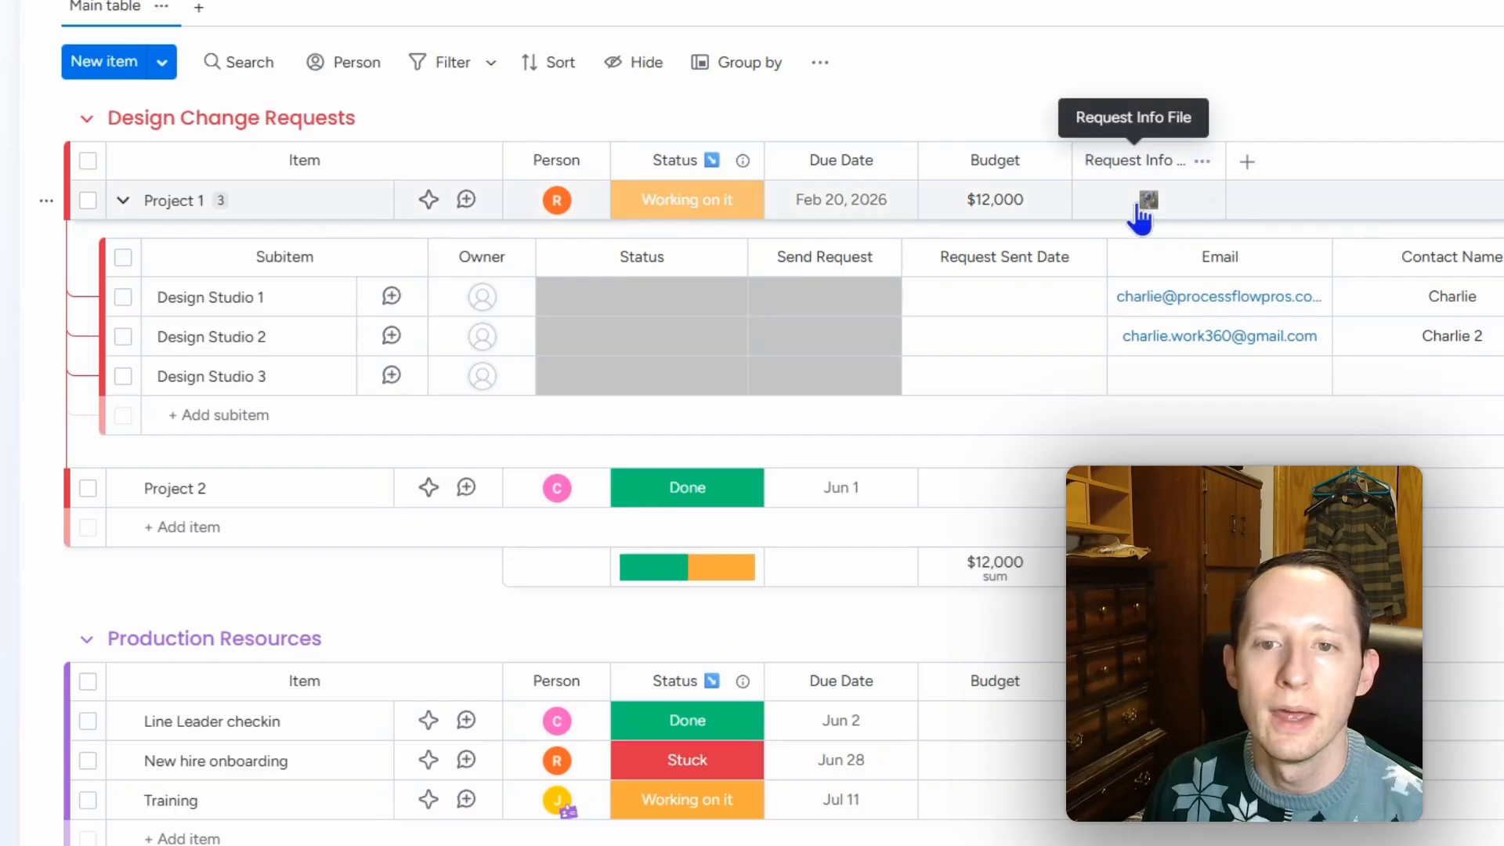
Step: Check Design Studio 1's Status and Send Request label options, then open the board's automation templates
mouse_move(1149, 206)
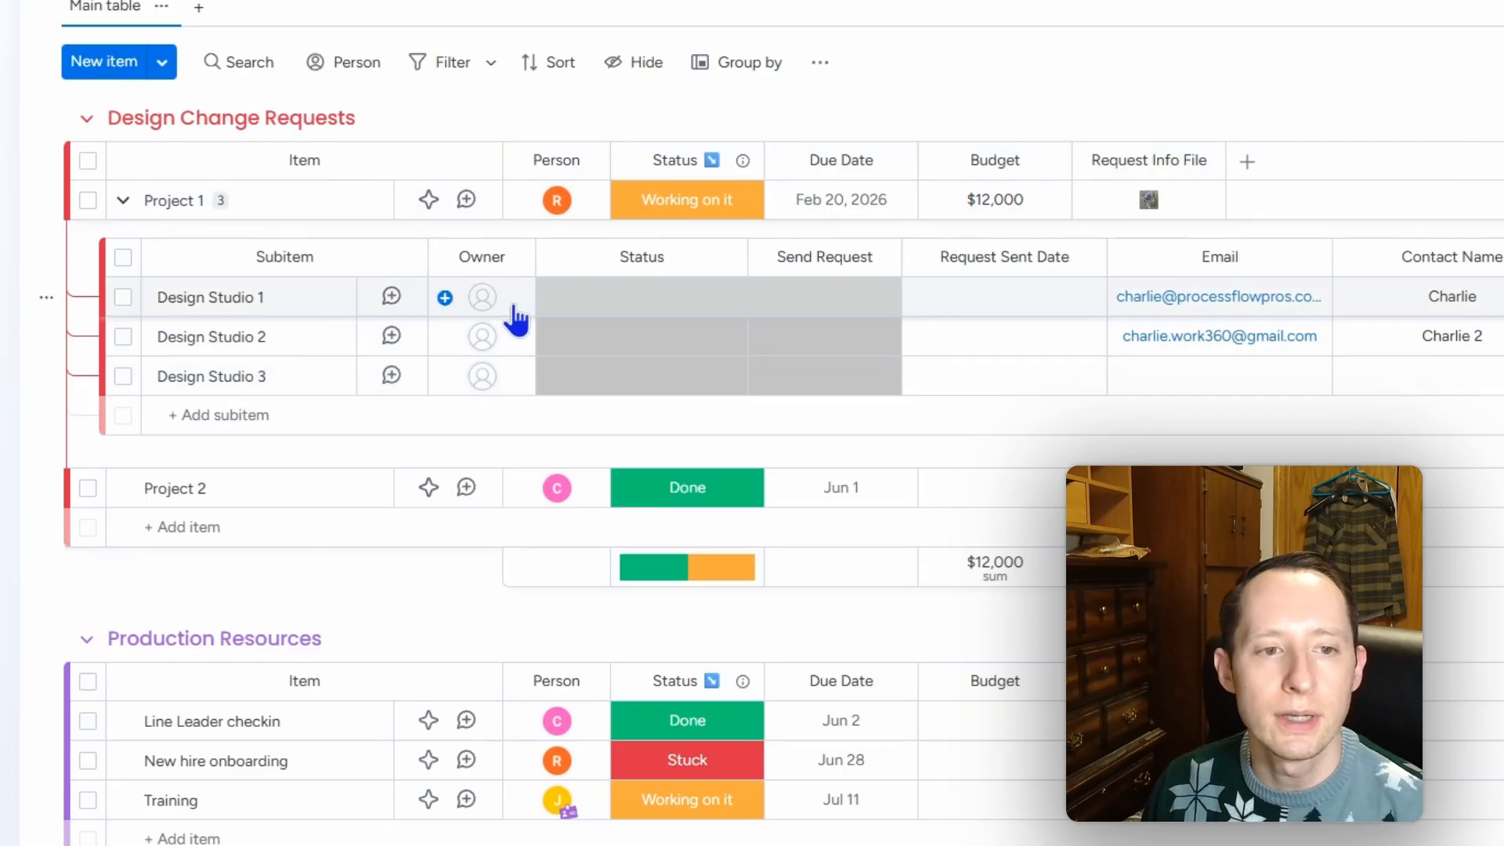
click(691, 311)
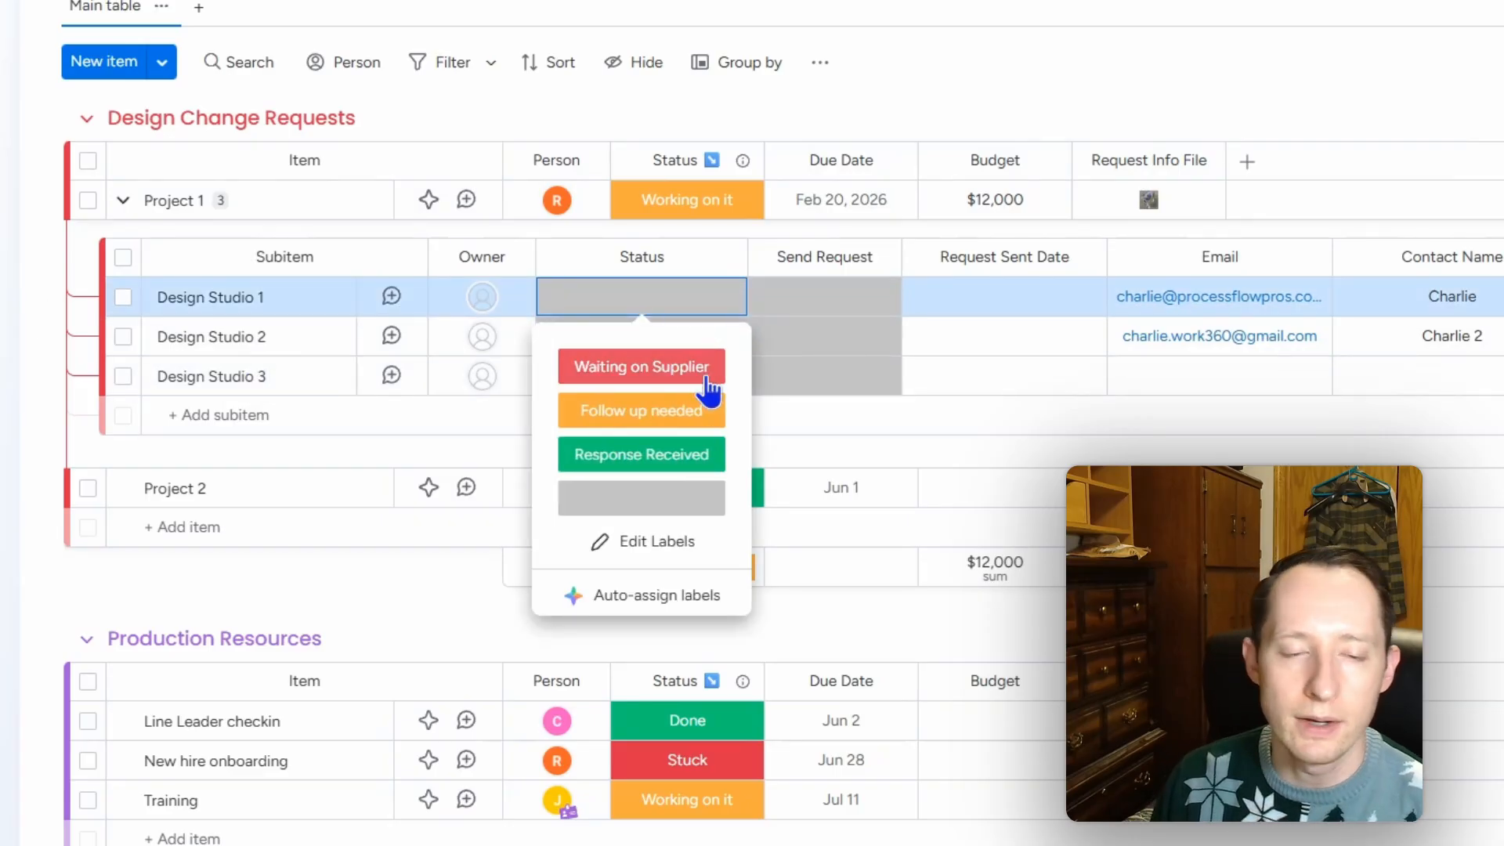
click(848, 302)
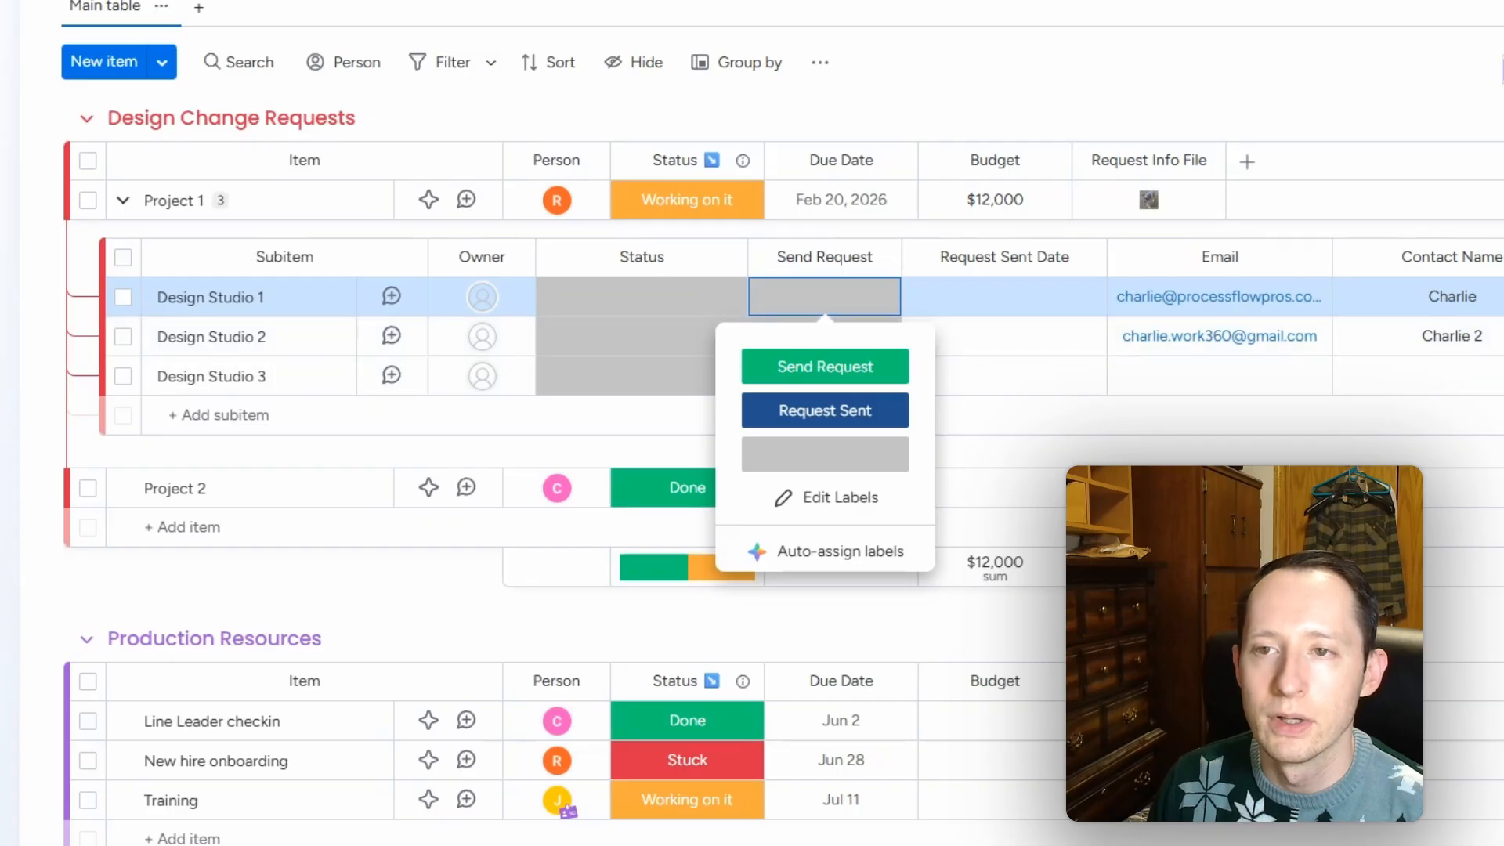
click(1503, 59)
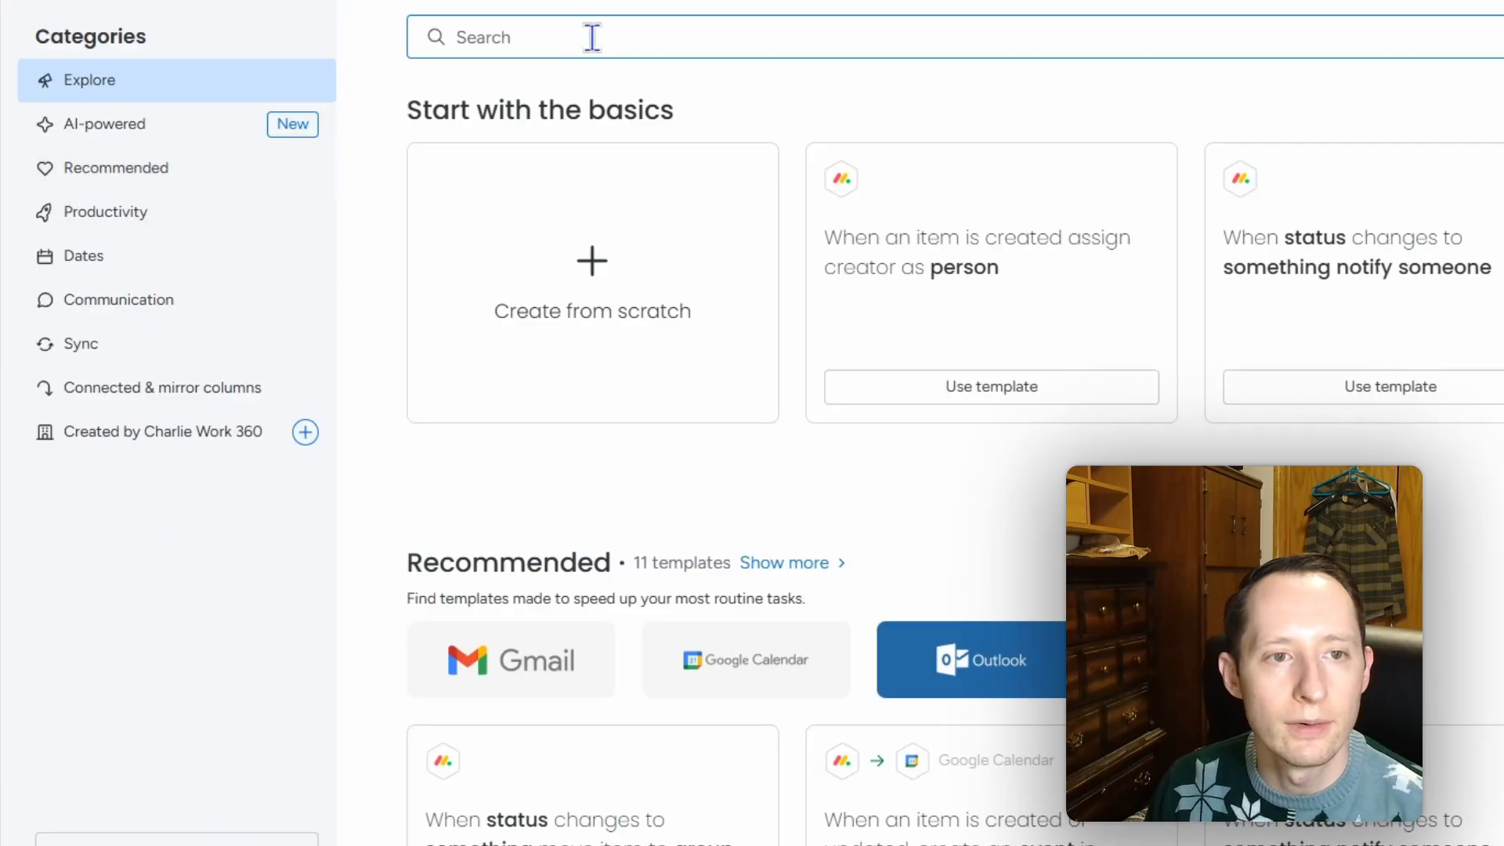
Step: Browse the Gmail automation templates, then close the Automations window
text(gmail)
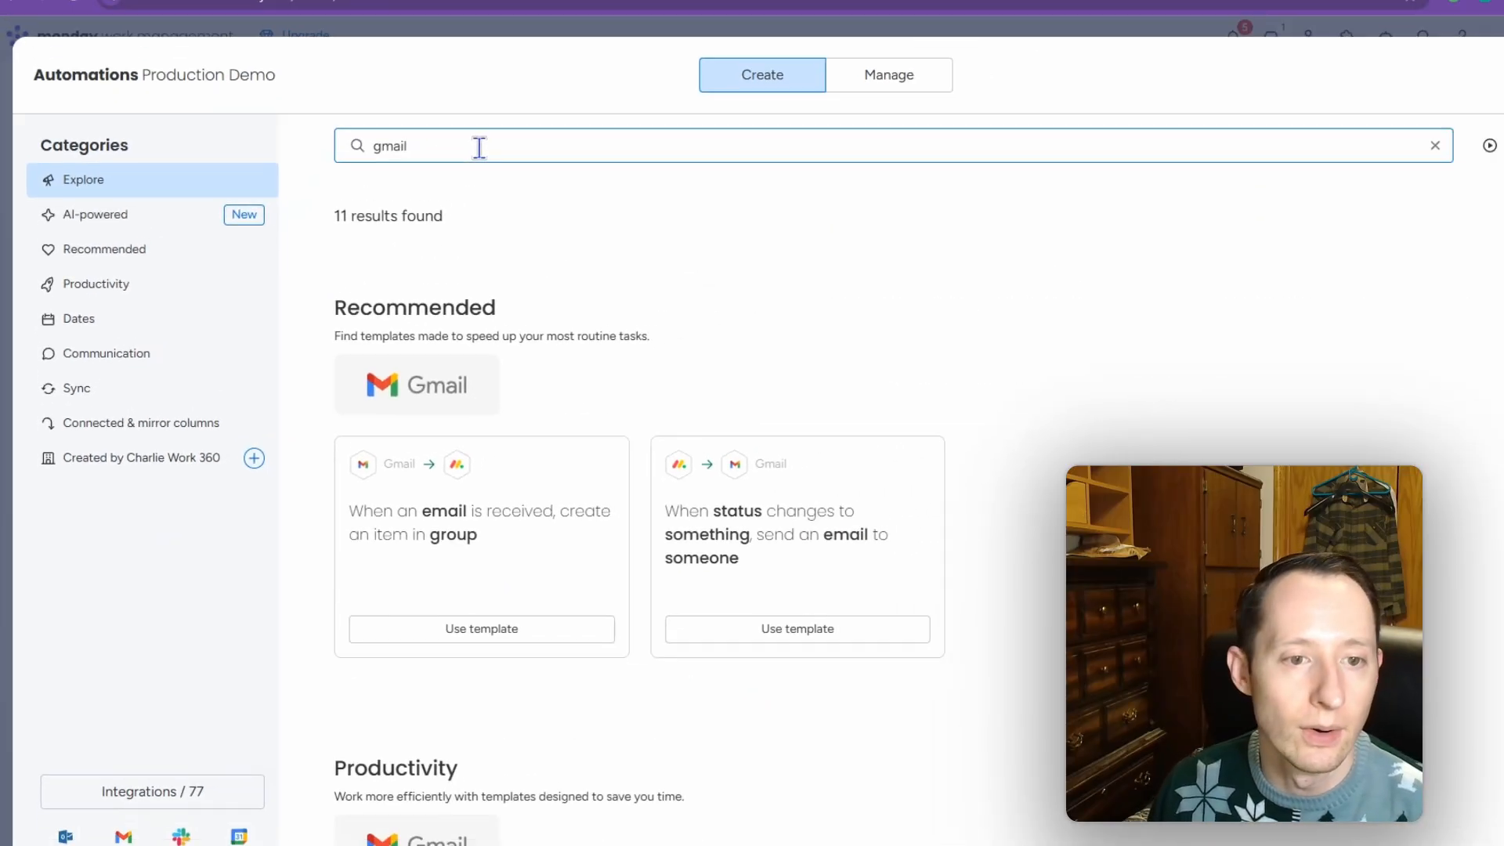
click(399, 409)
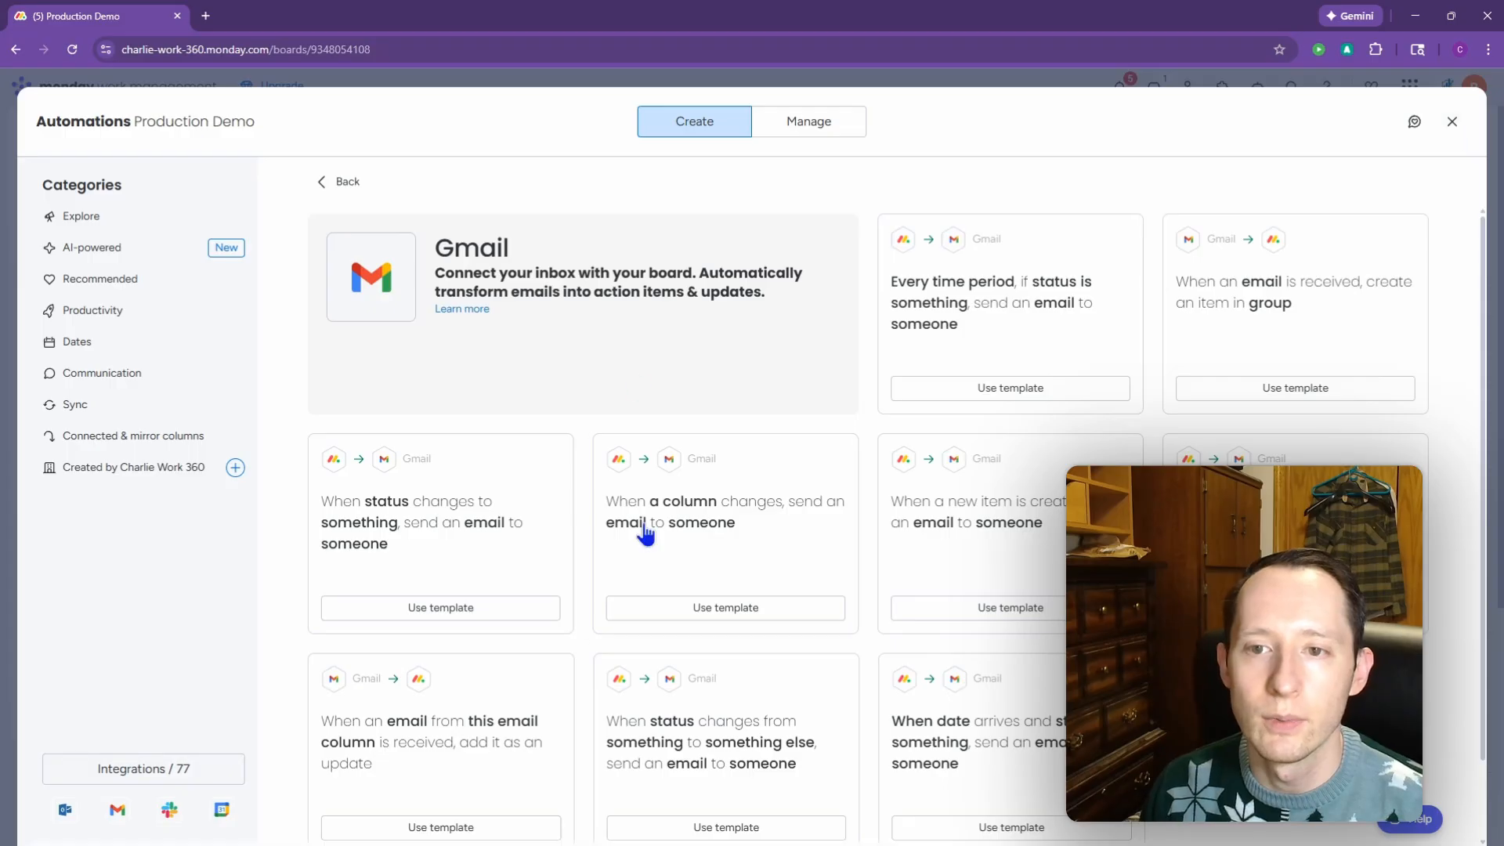
click(1452, 122)
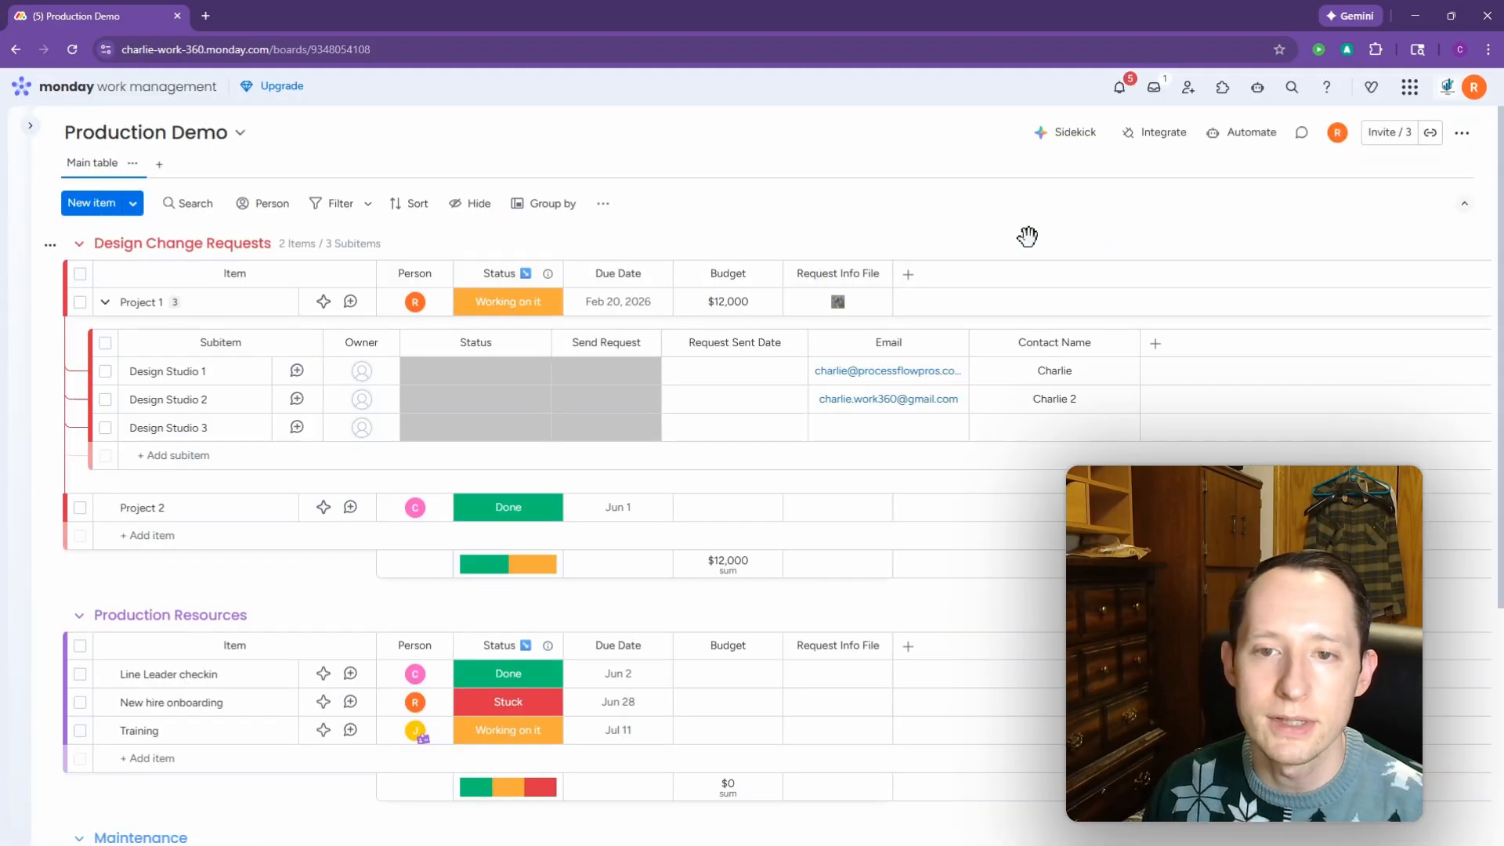
Step: Add a new workflow named 'Email Workflow' to the workspace
click(34, 130)
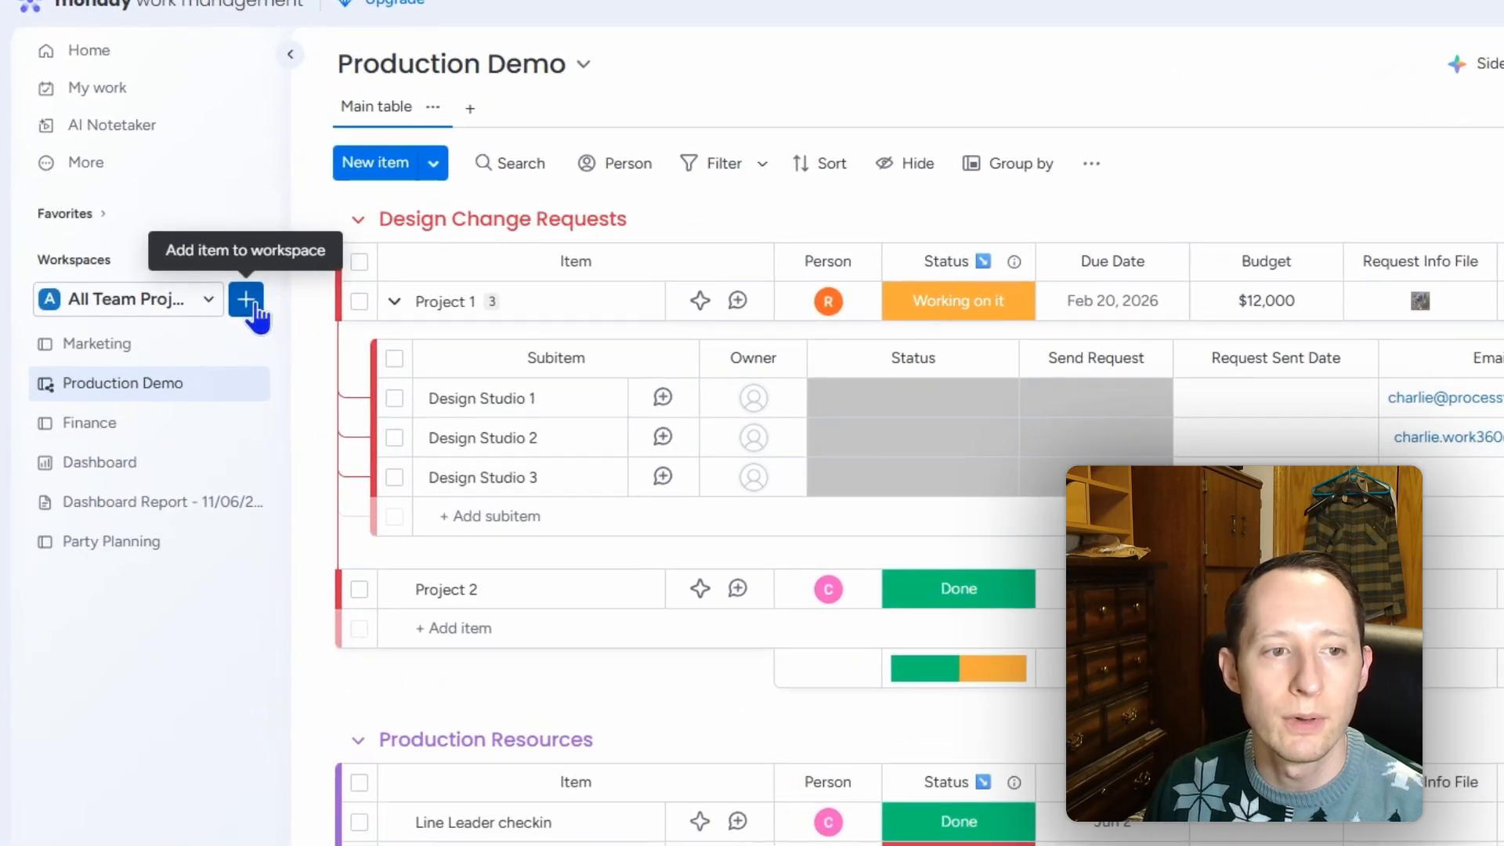
click(247, 300)
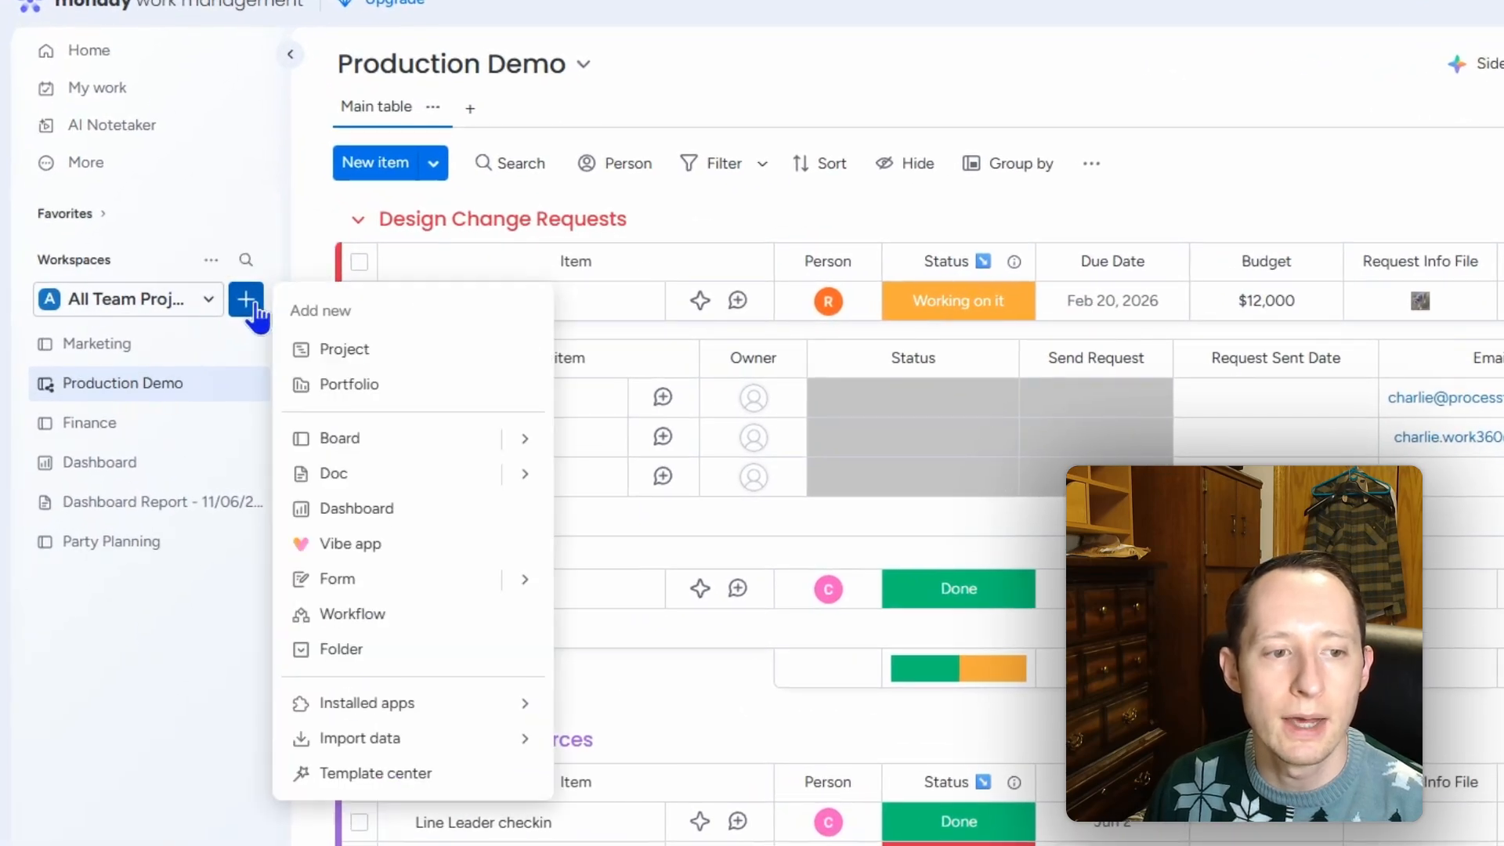
click(403, 615)
text(Email Wor)
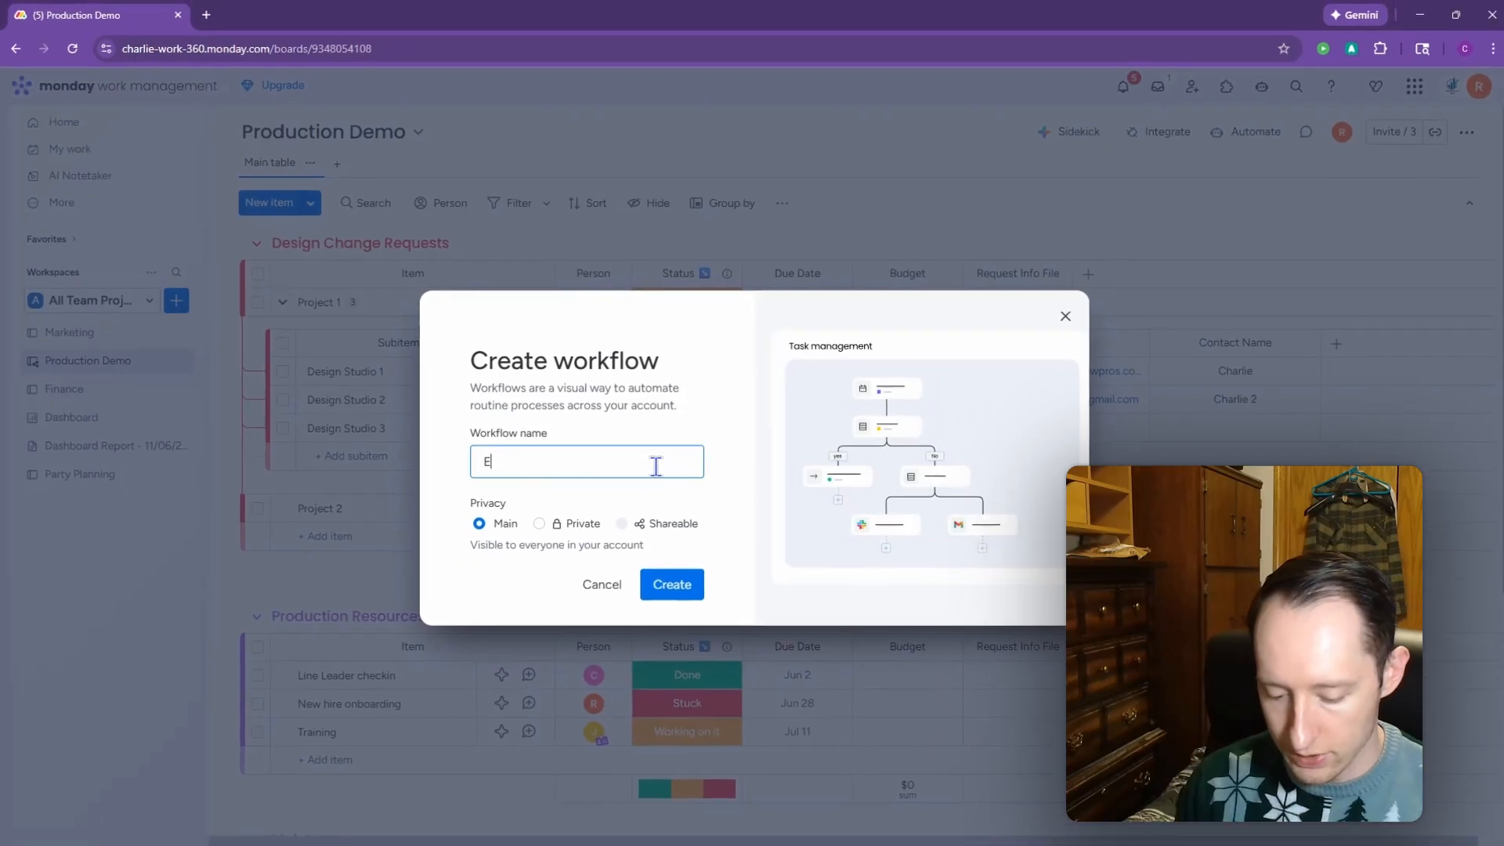
text(kflow)
key(Return)
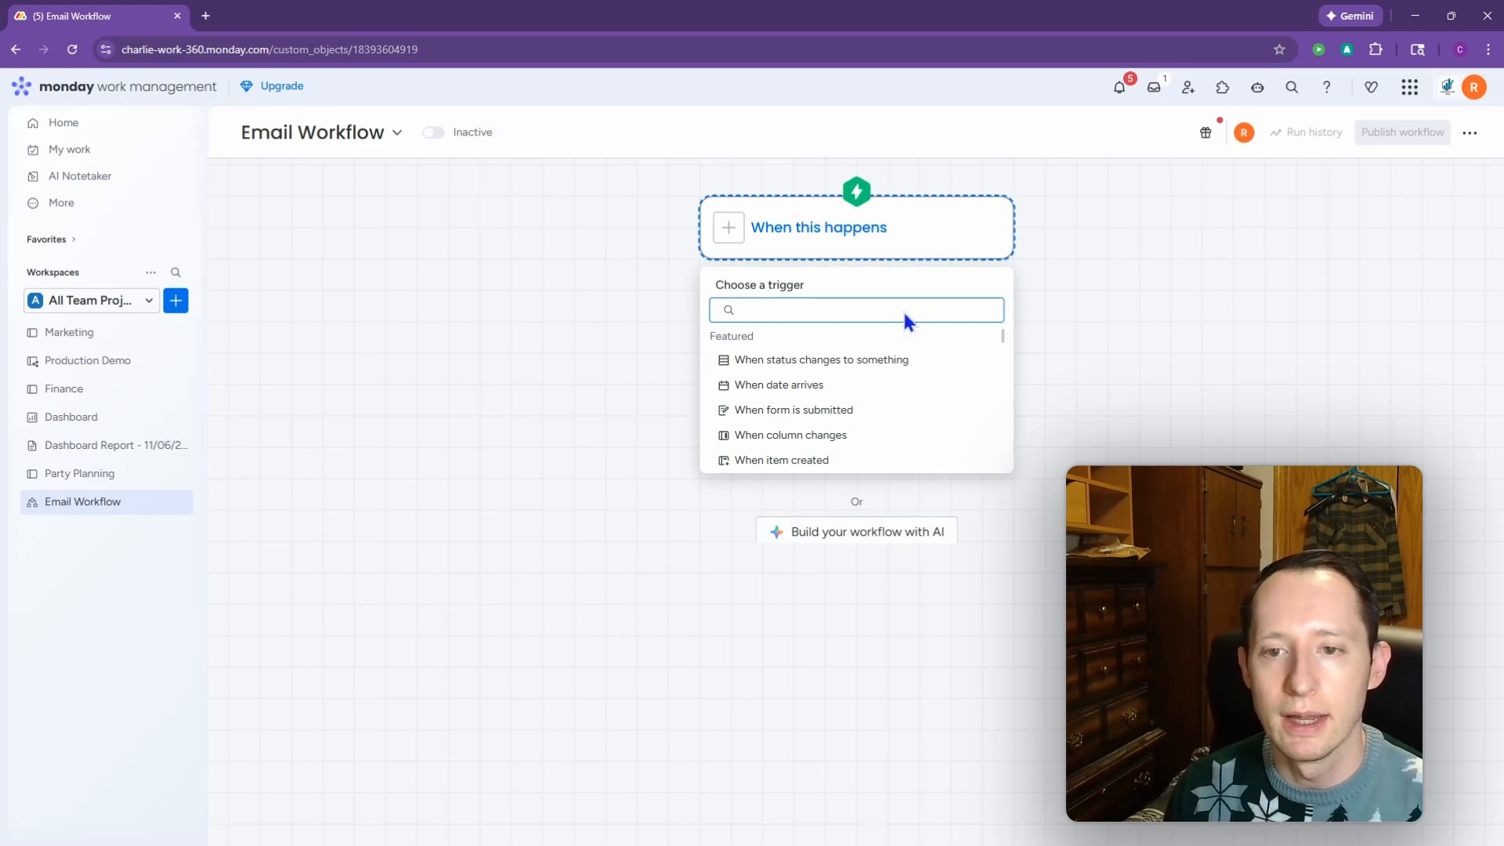
Step: Choose the 'When subitem status changes' trigger, found by searching 'sub'
scroll(921, 392, down, 10)
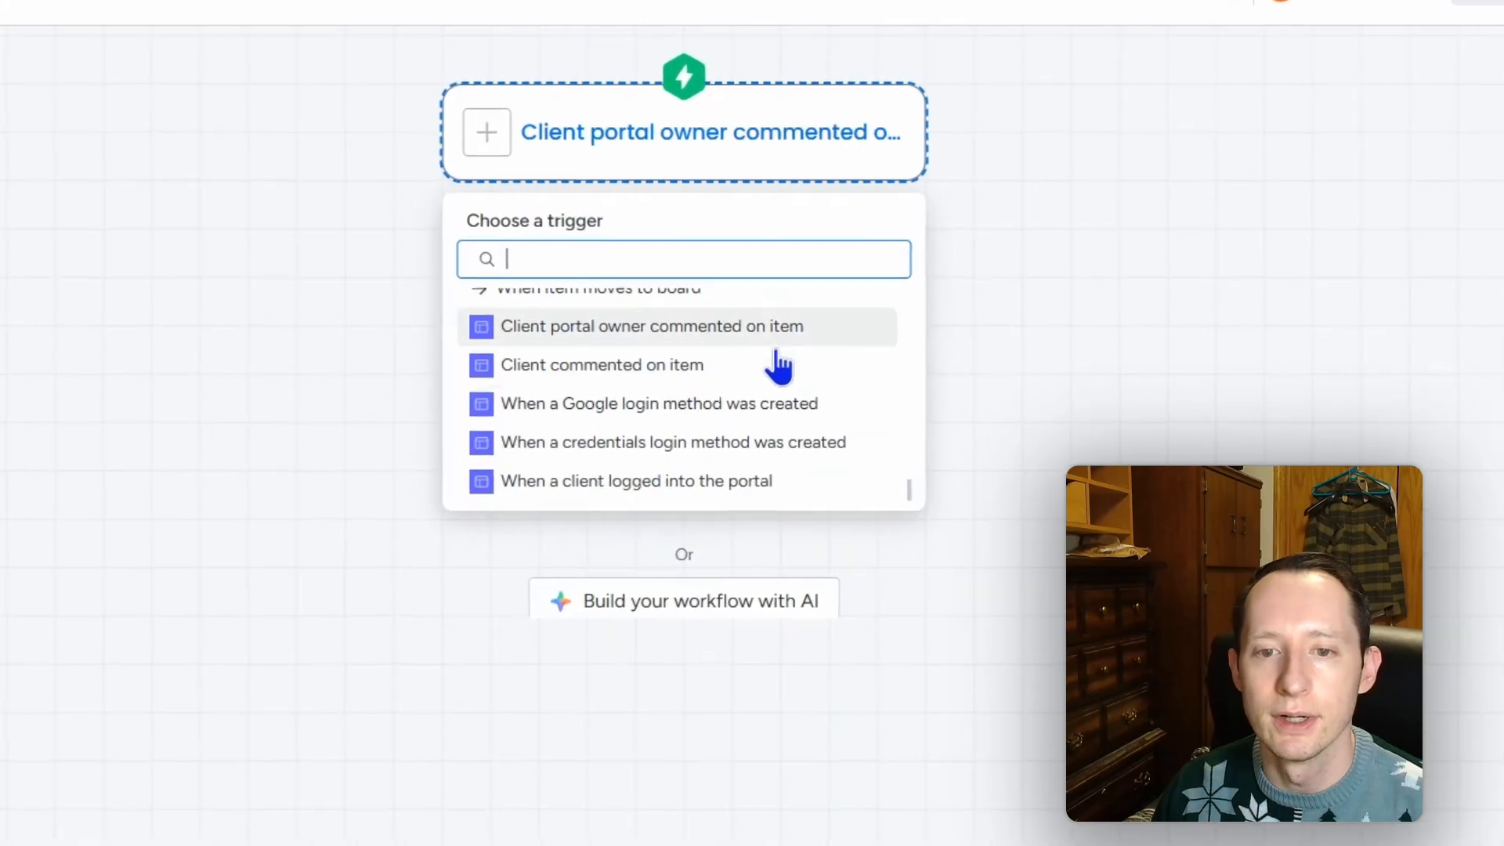
scroll(780, 366, up, 10)
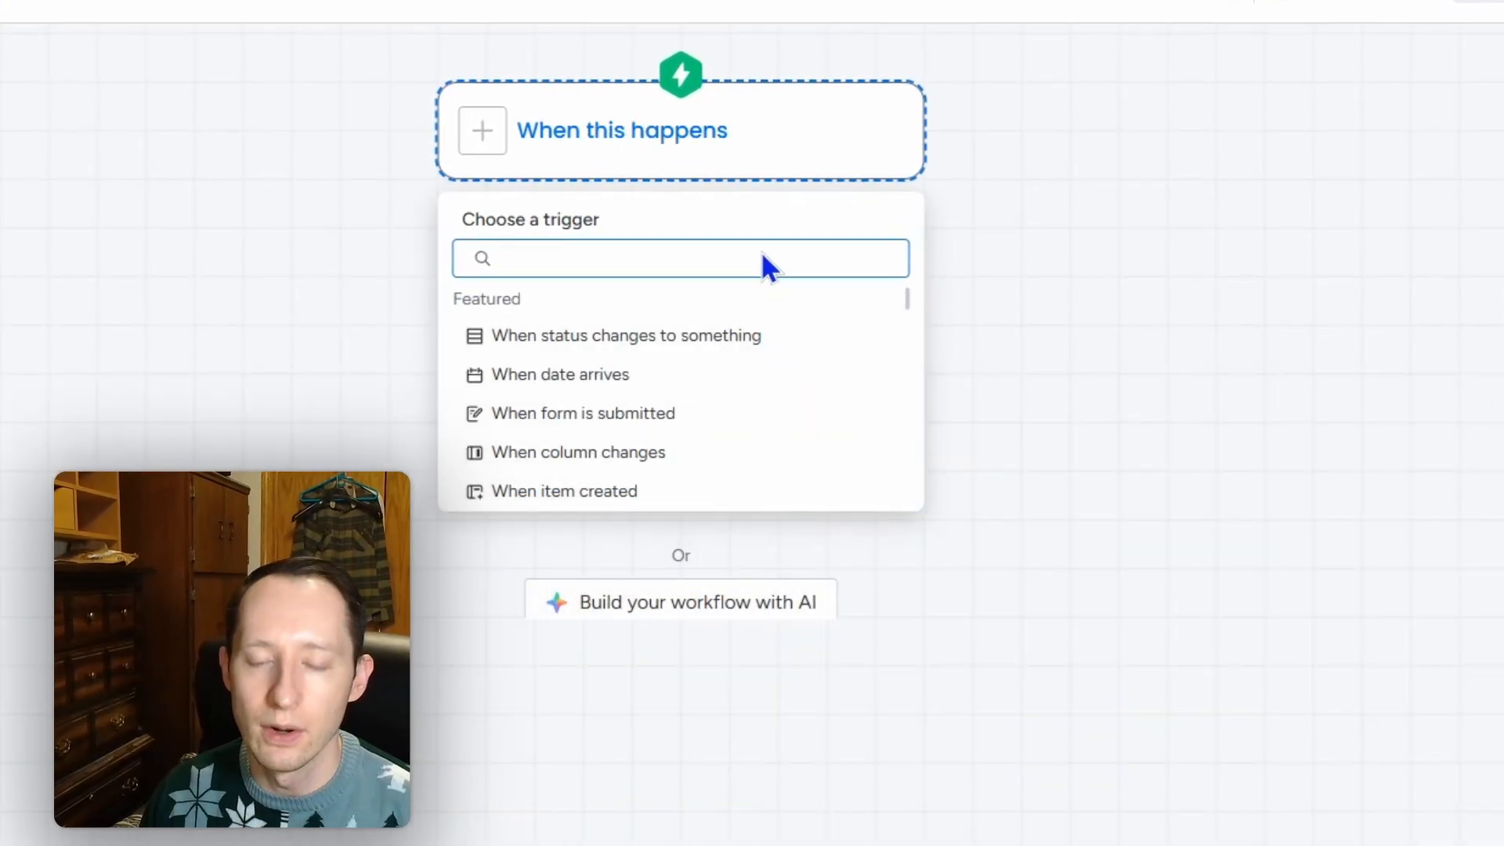
text(sub)
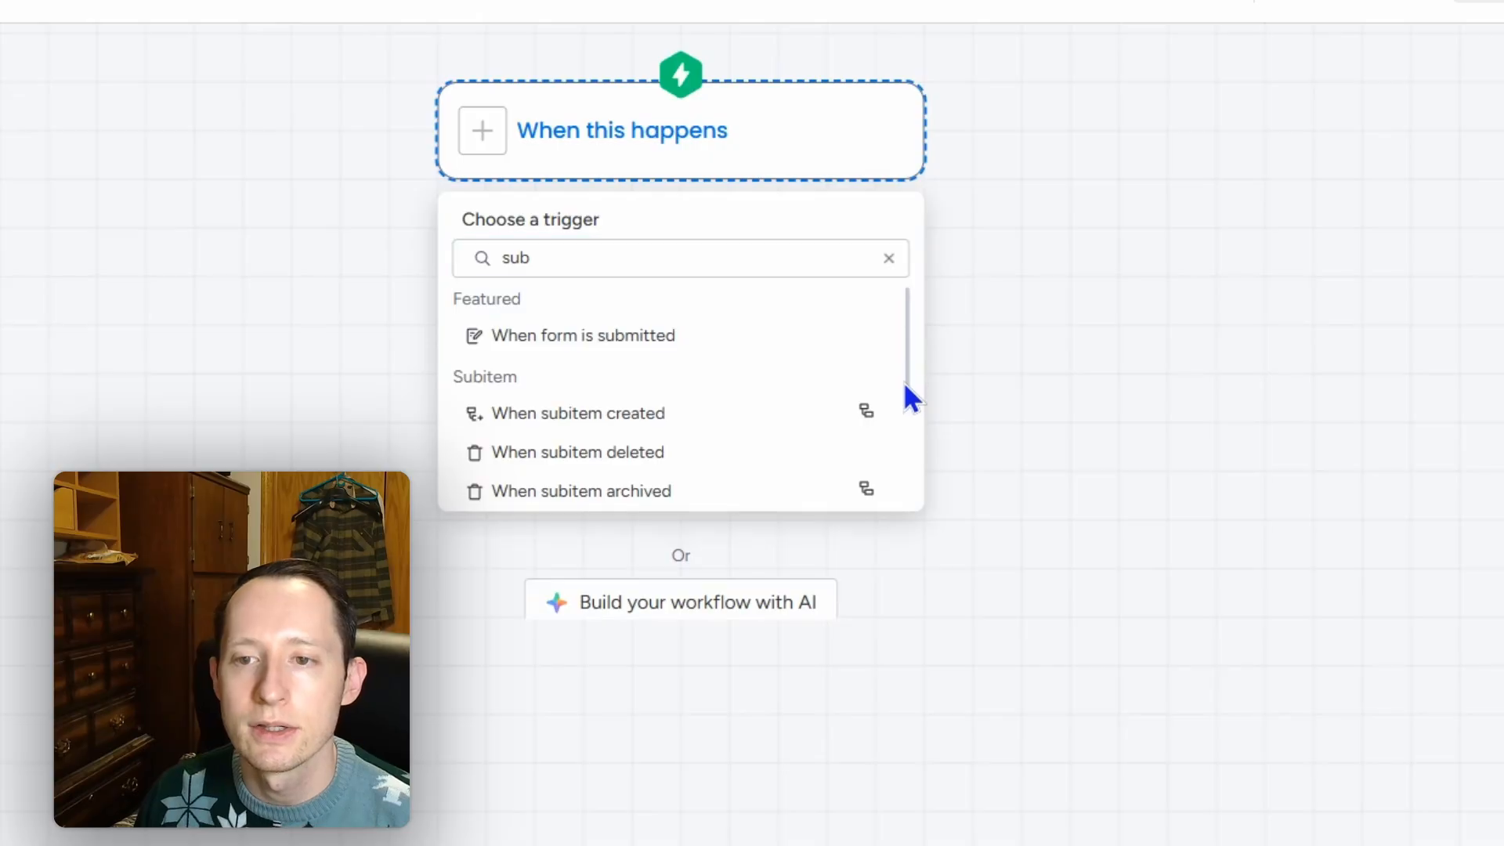
scroll(885, 359, down, 2)
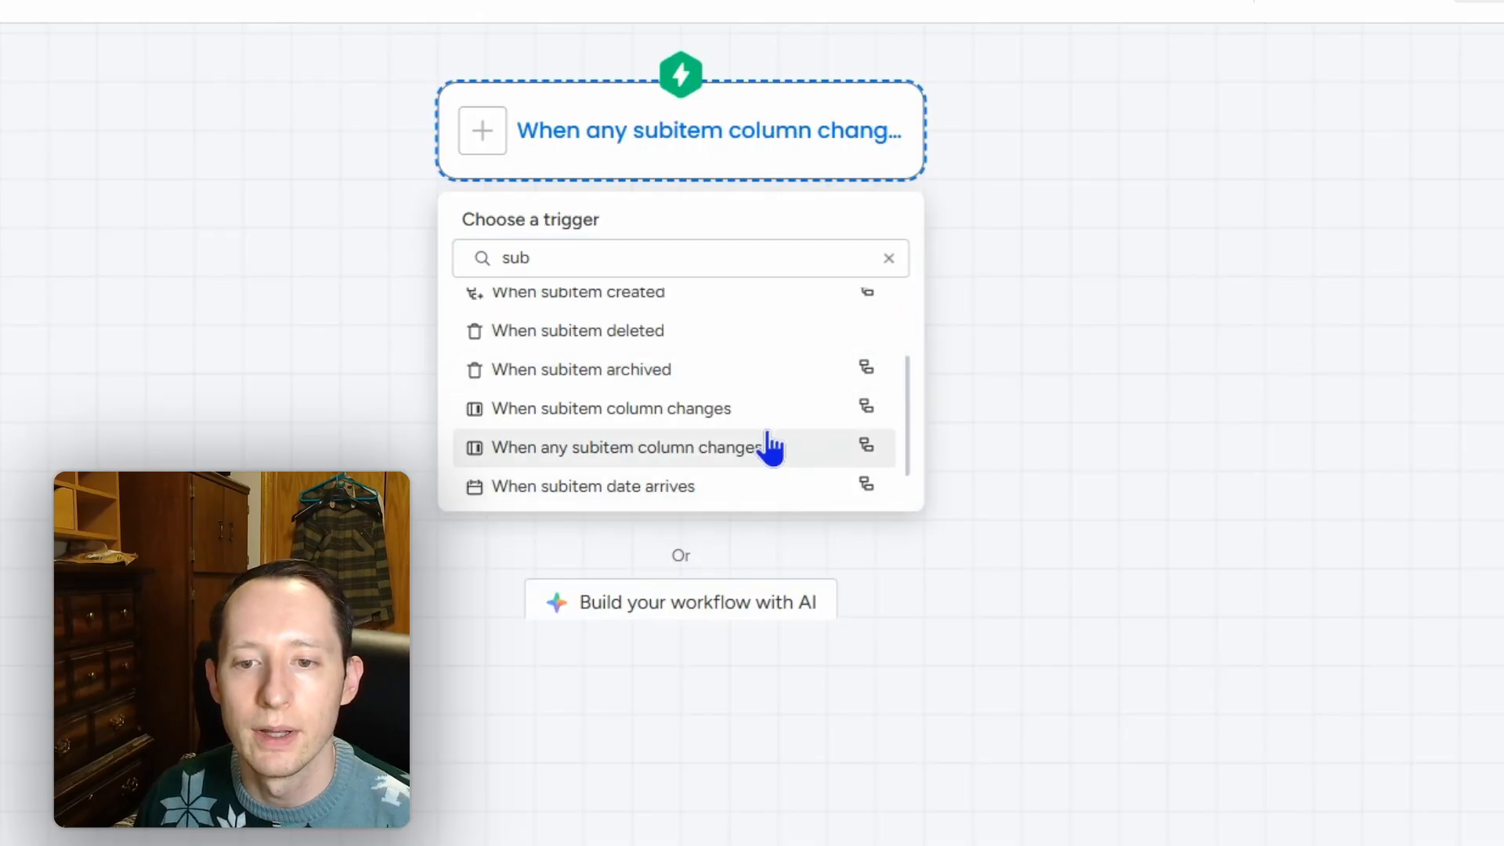
scroll(771, 440, down, 1)
click(769, 487)
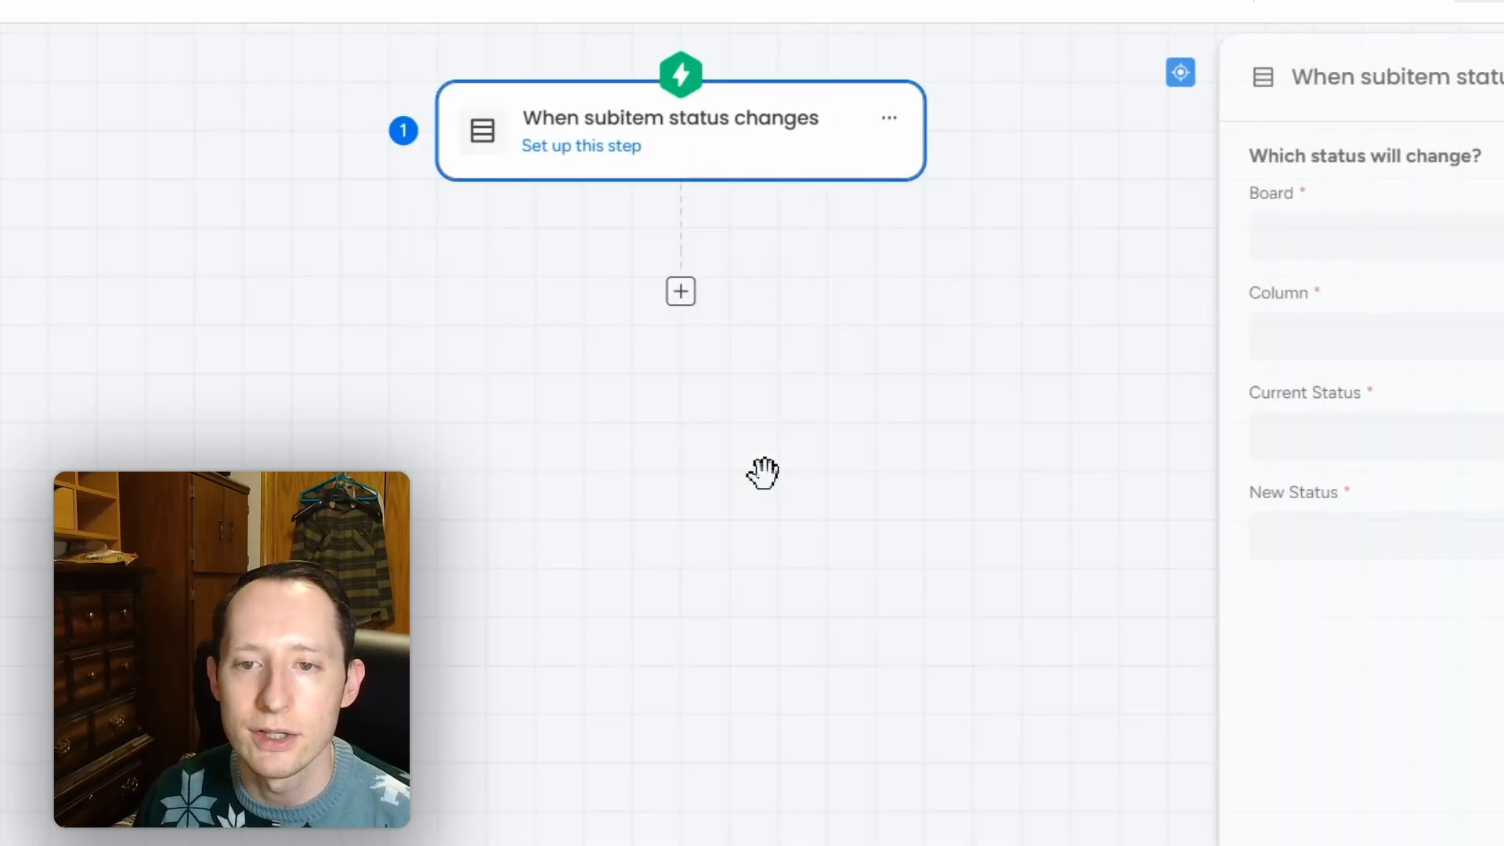
Step: Point the trigger at the Production Demo board's Send Request column
click(1246, 247)
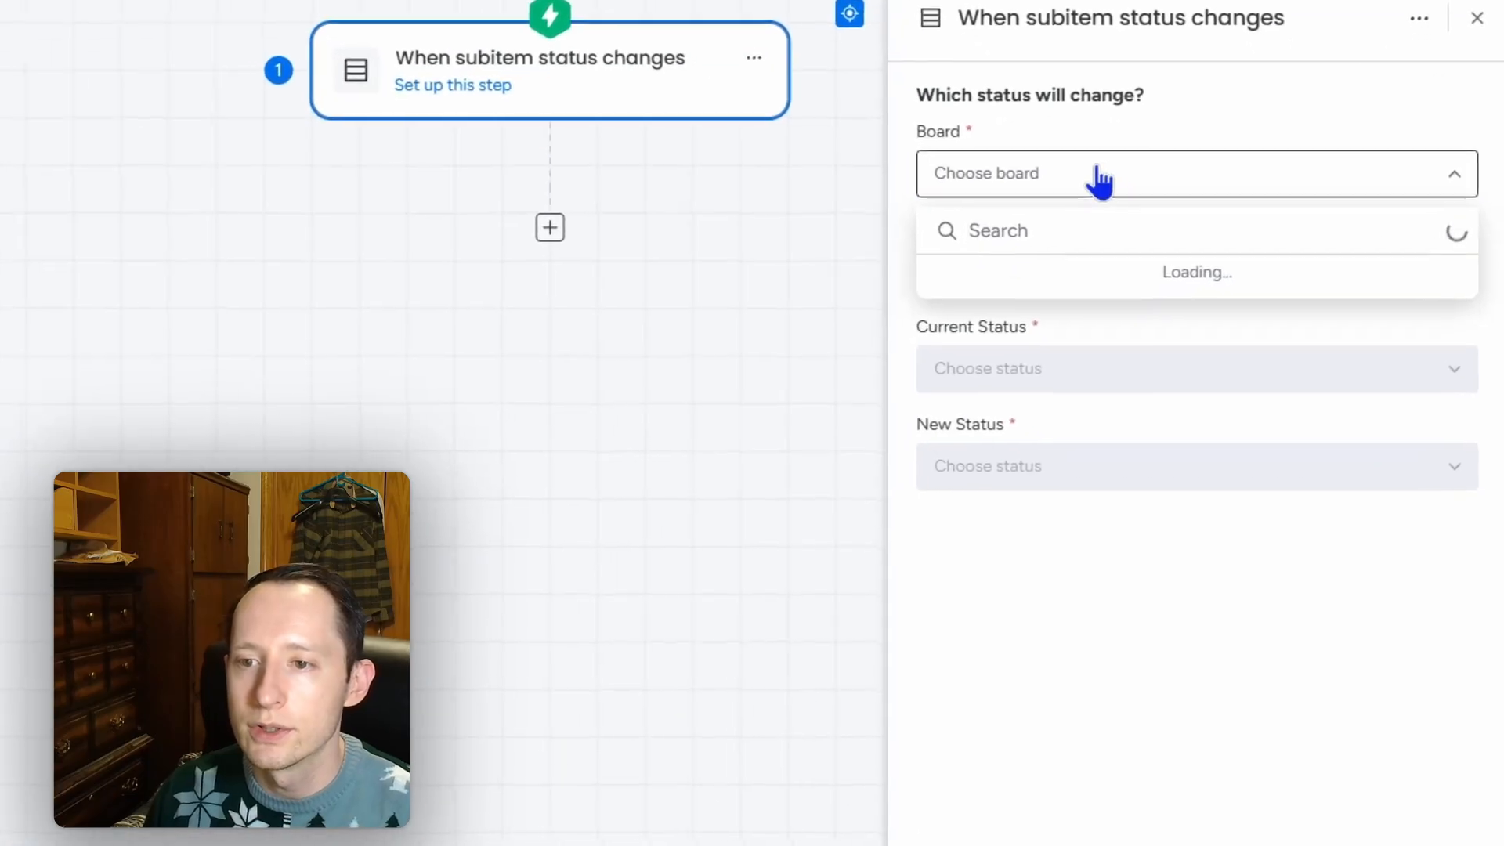
text(pro)
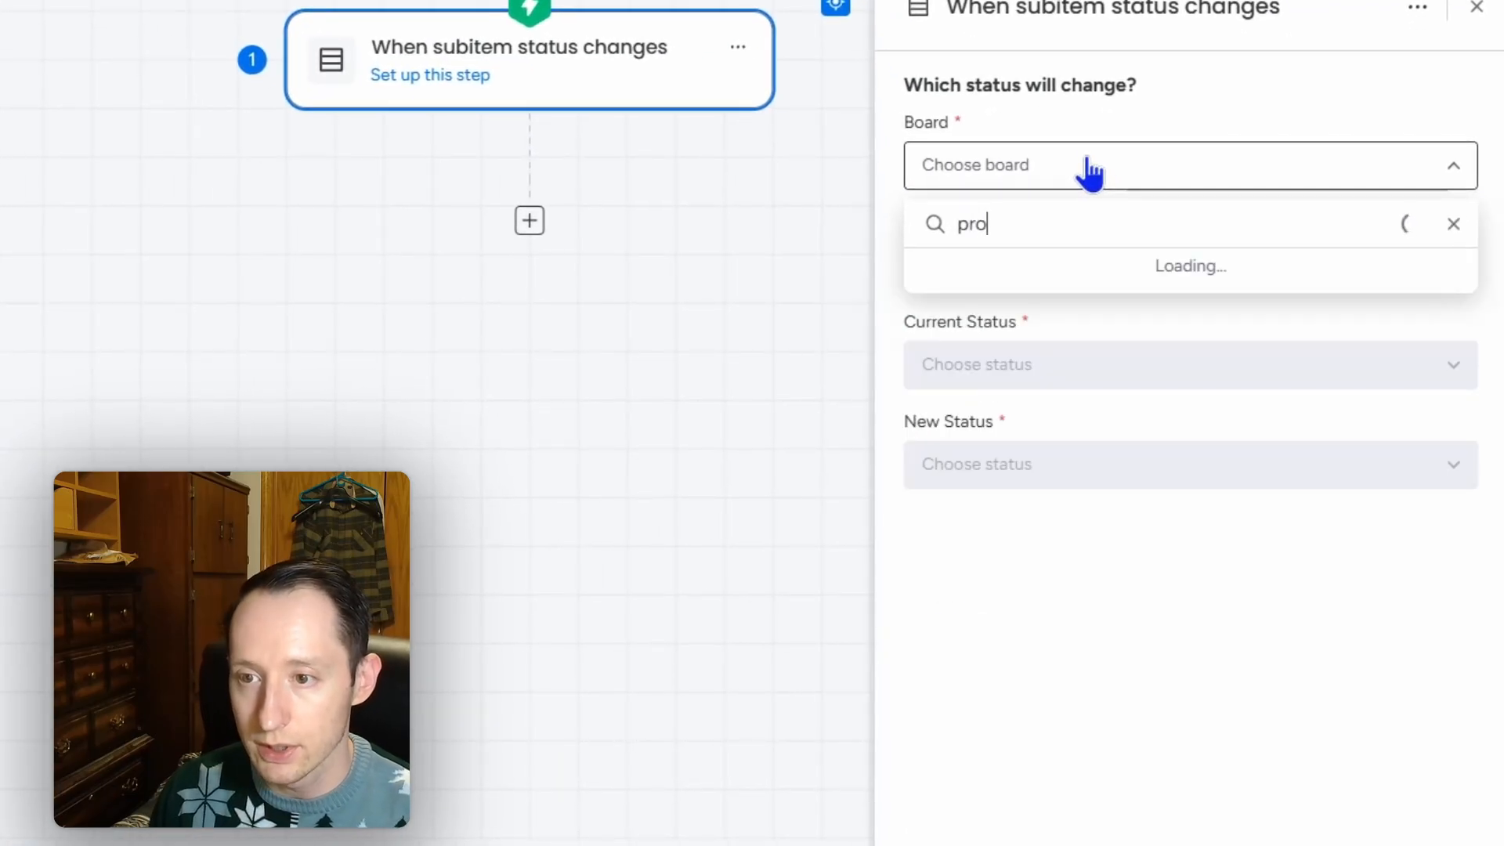
text(d)
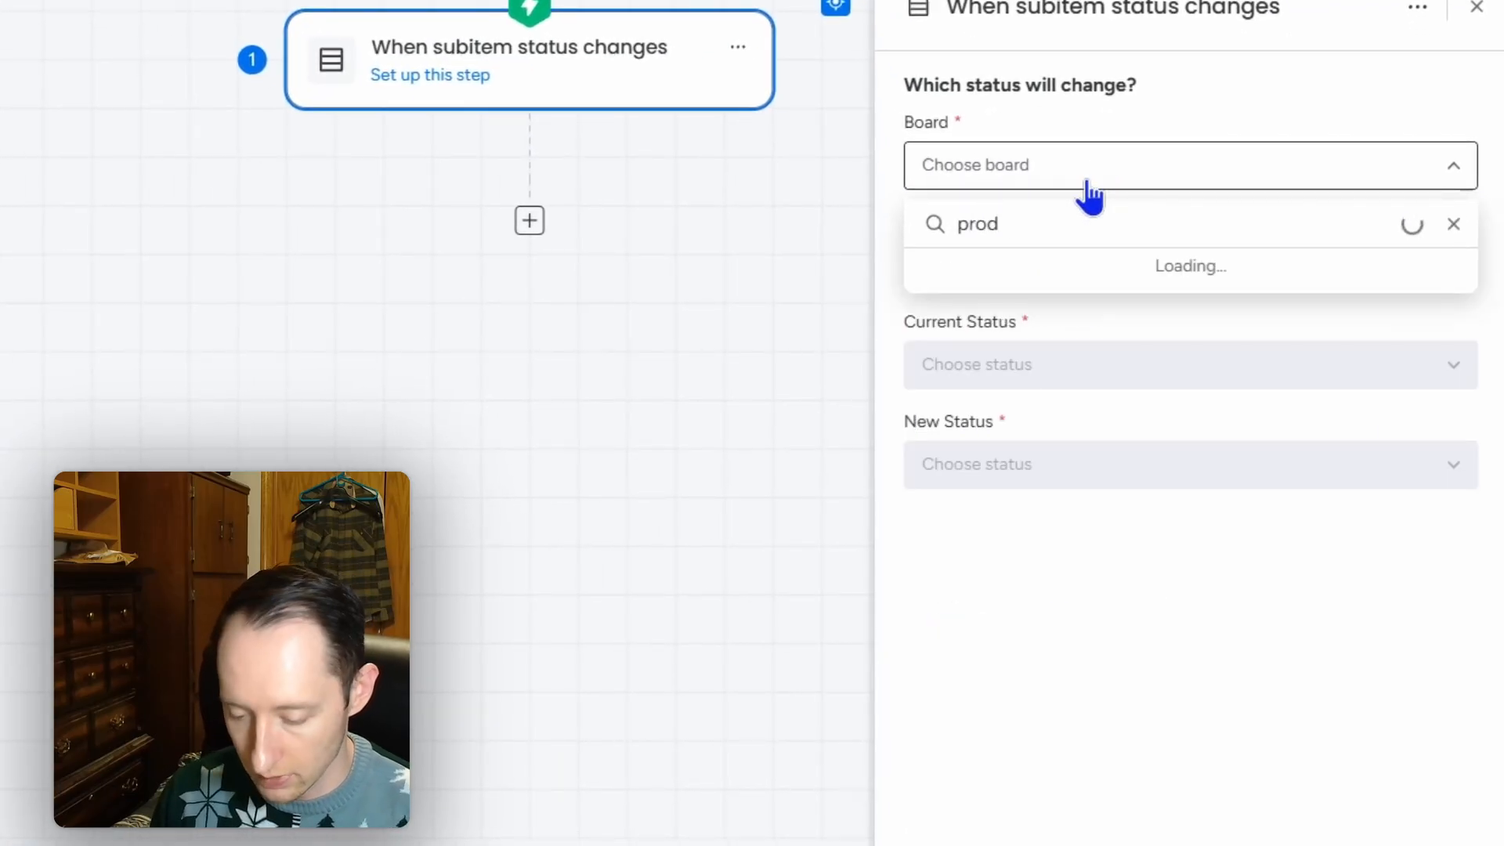
text(uction demo)
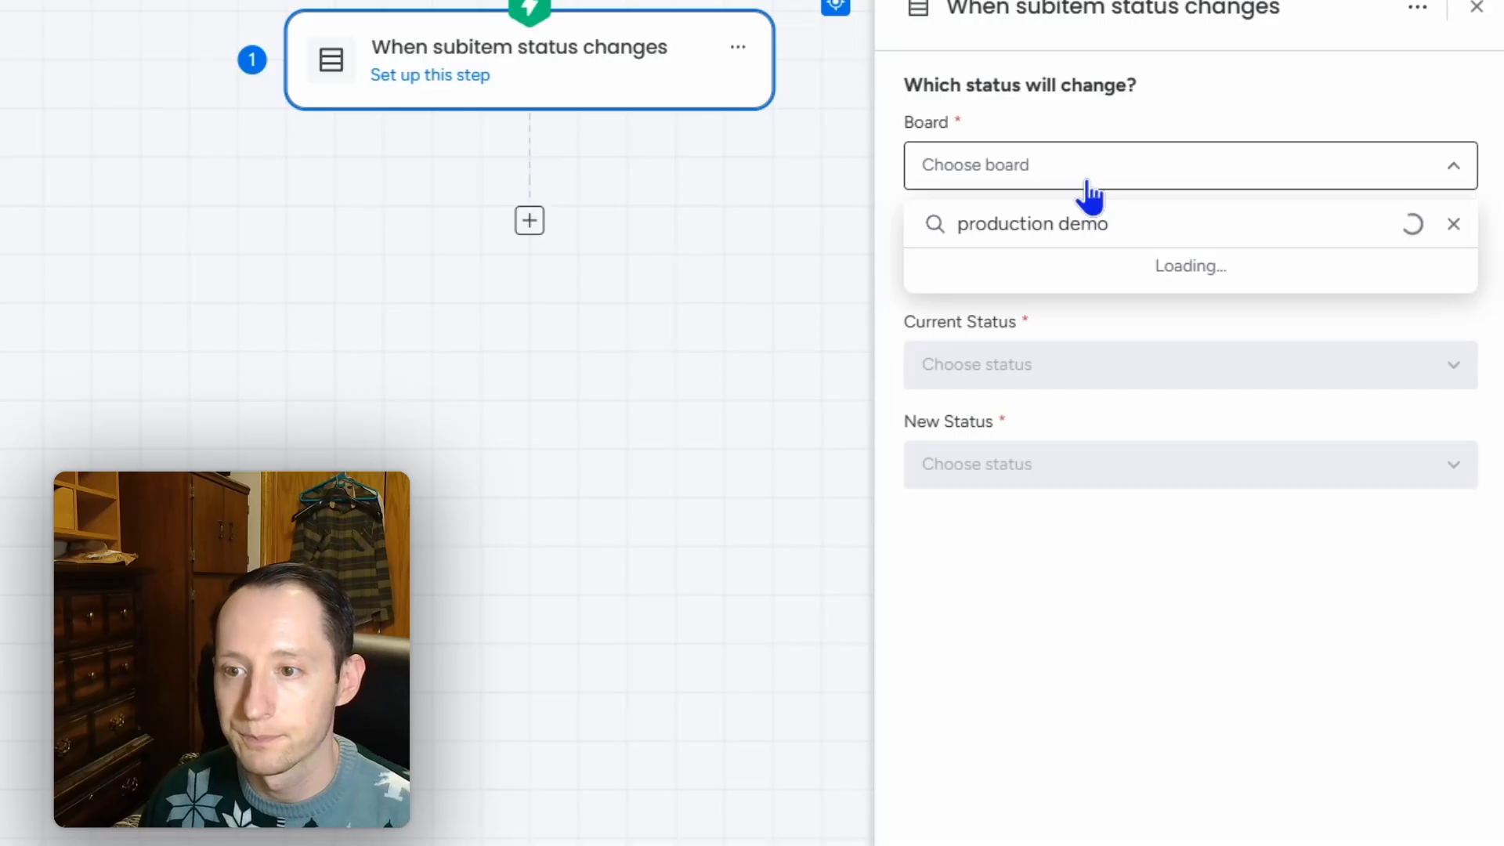
click(1078, 277)
click(1096, 267)
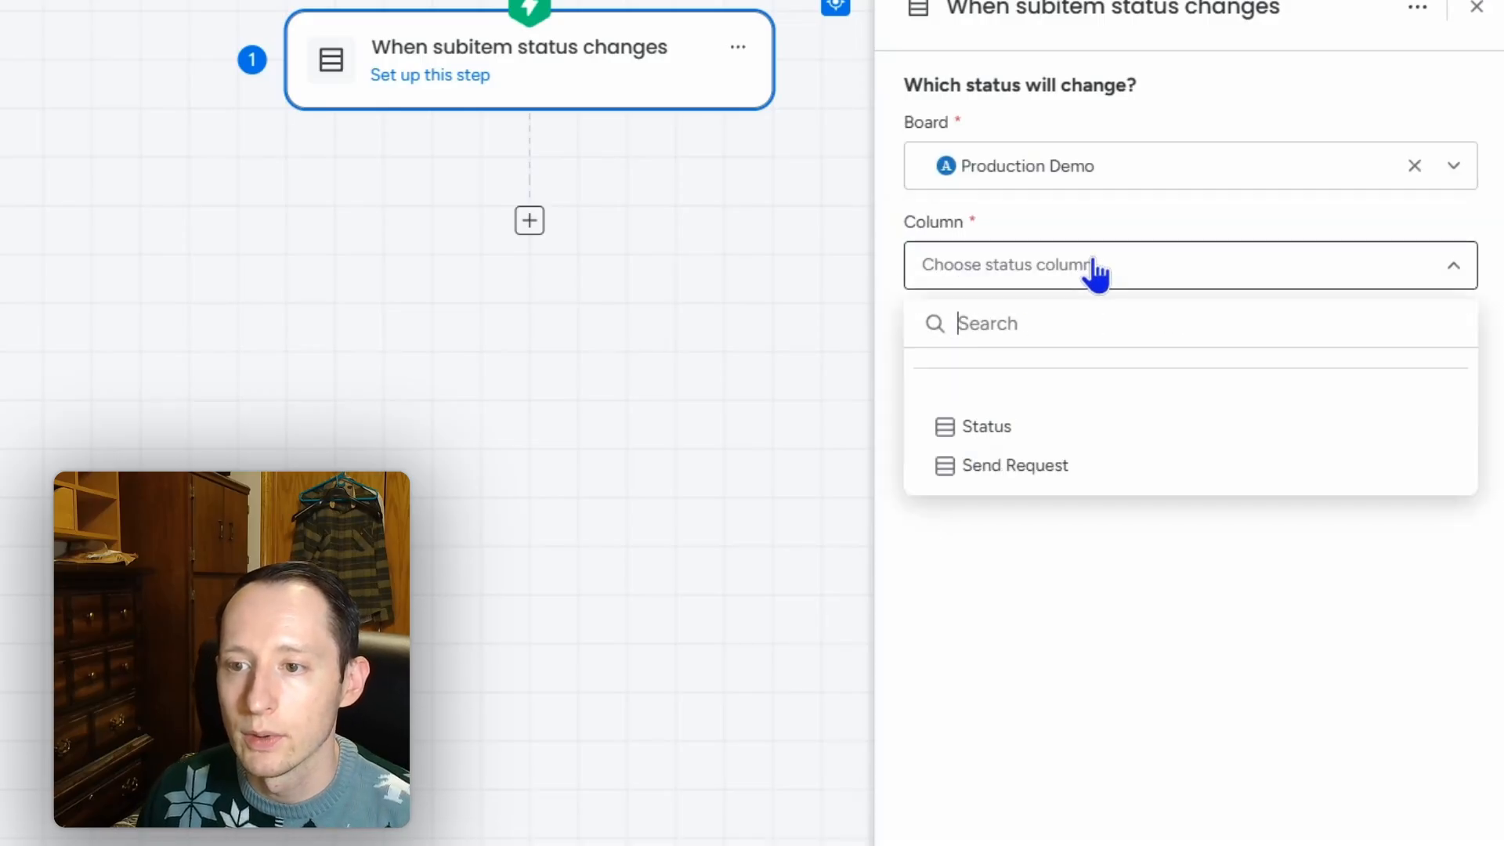
click(1080, 470)
Step: Fire the trigger when the status changes from Anything to Send Request
click(1075, 361)
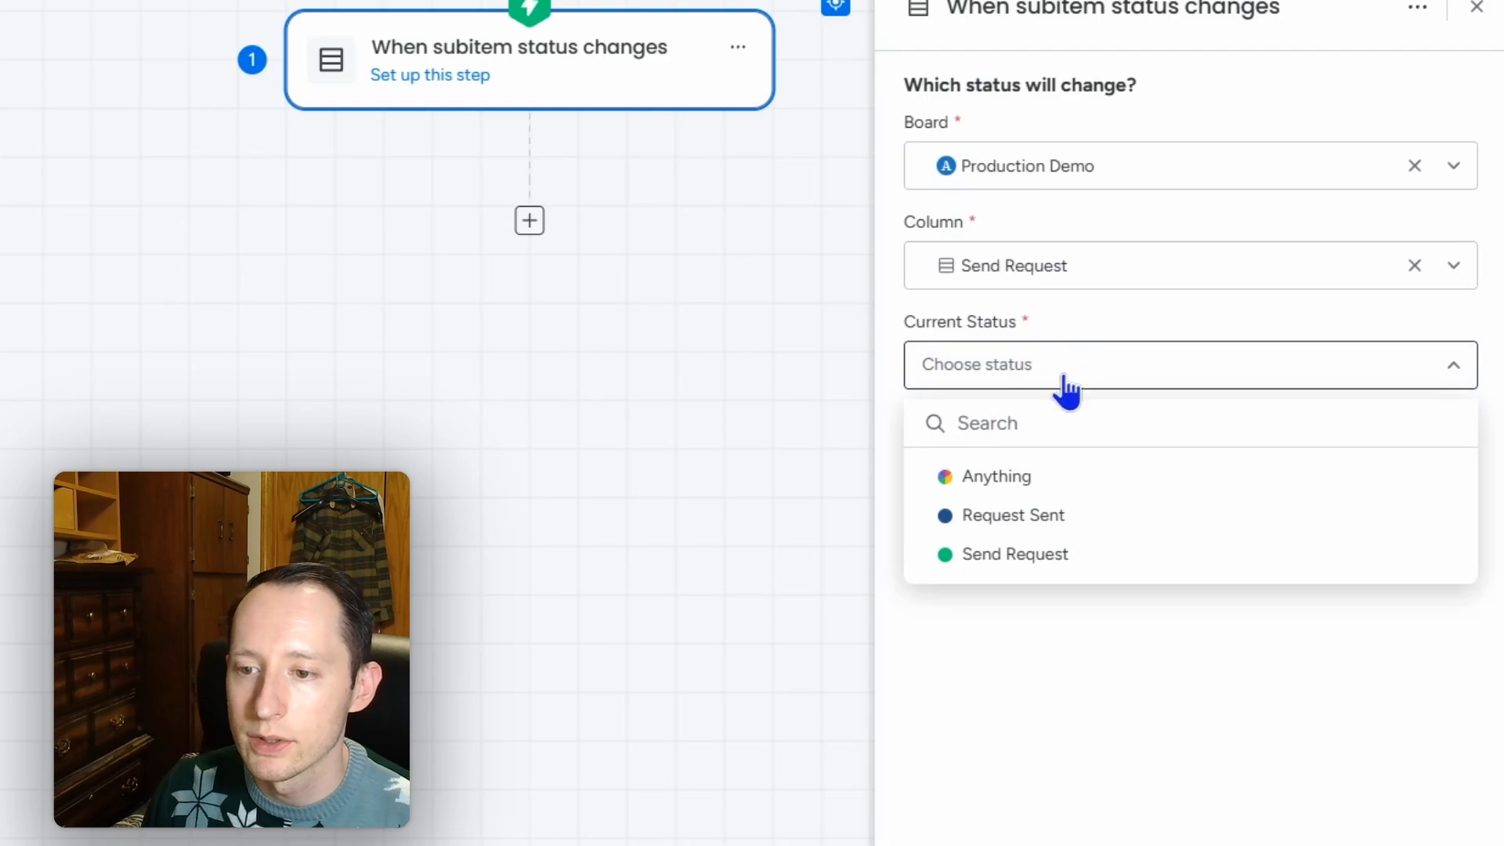
click(1067, 491)
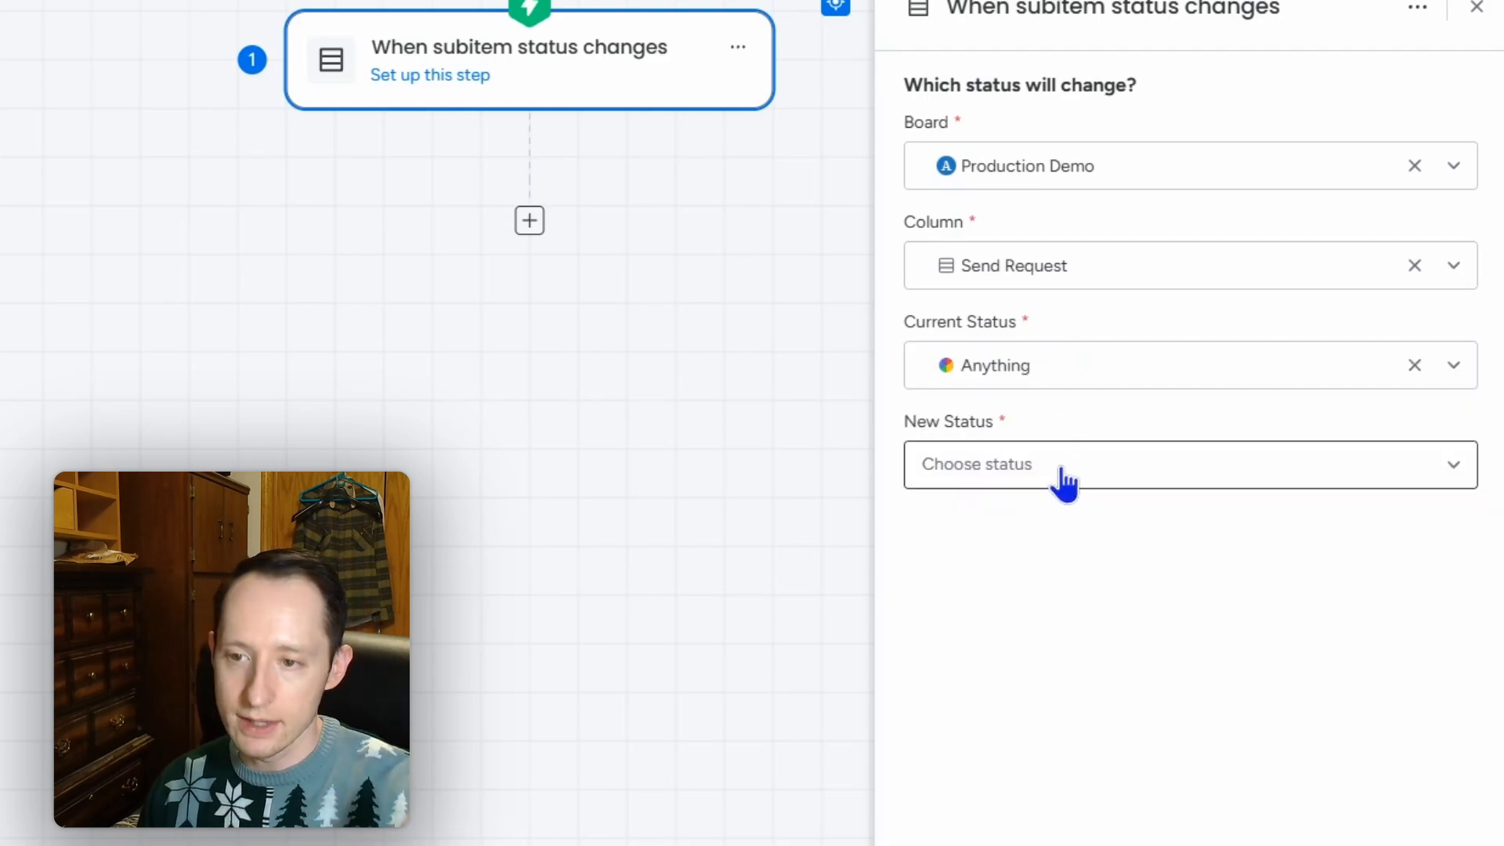
click(1066, 475)
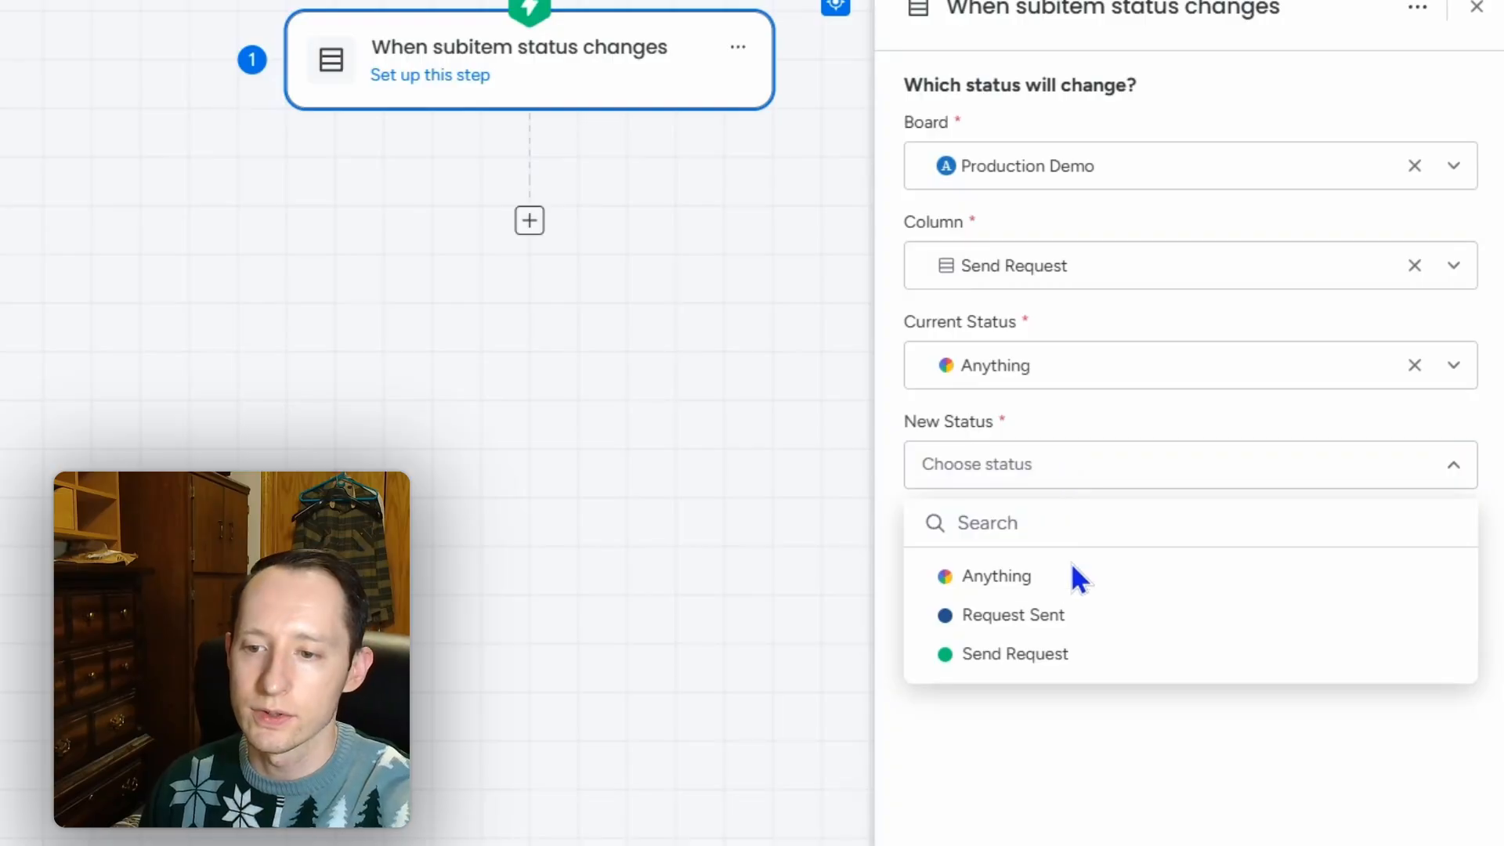
click(1088, 662)
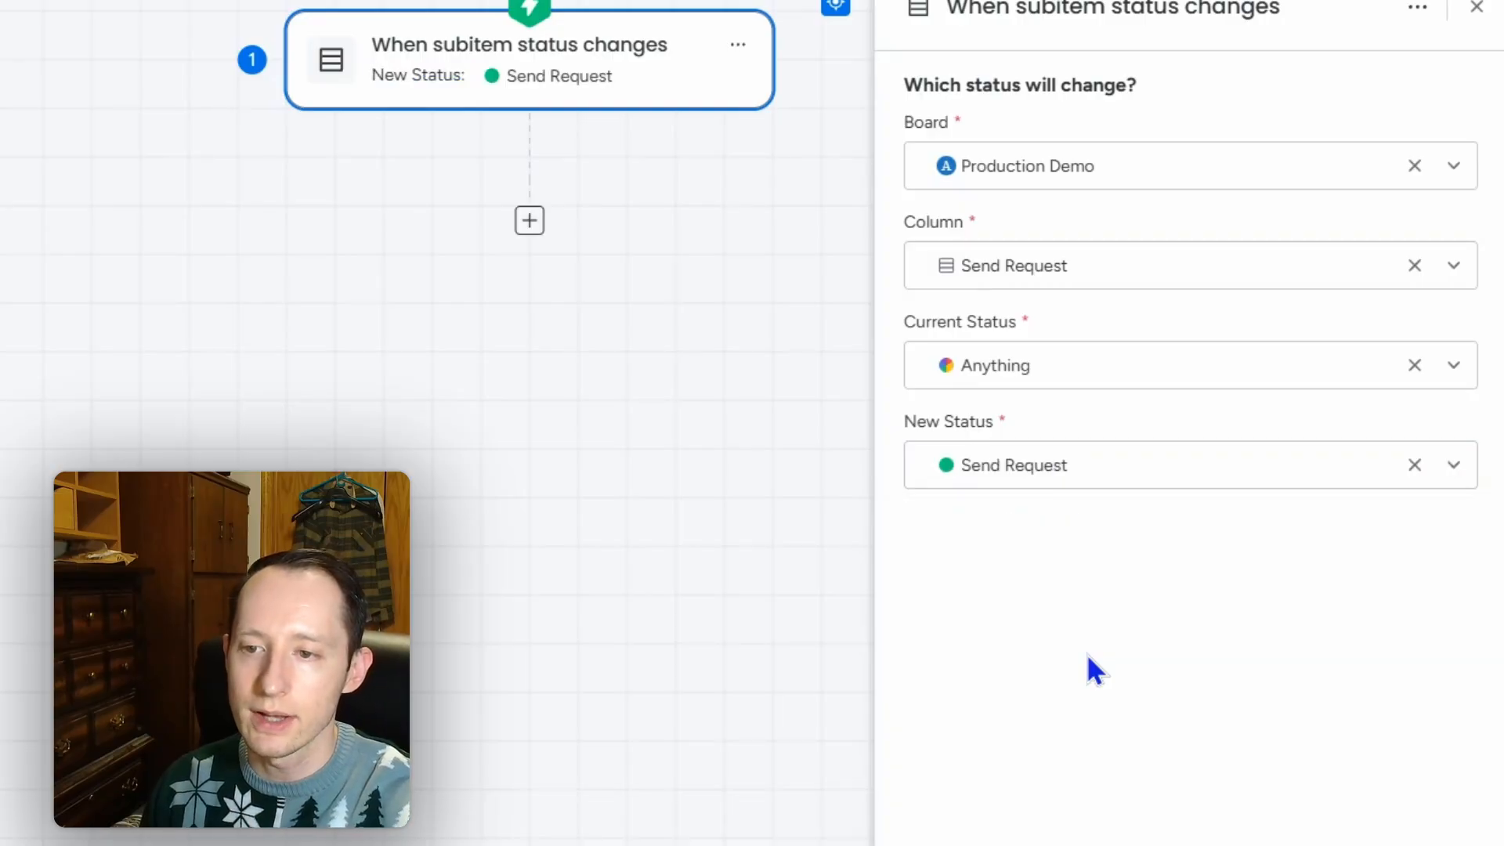
click(1477, 8)
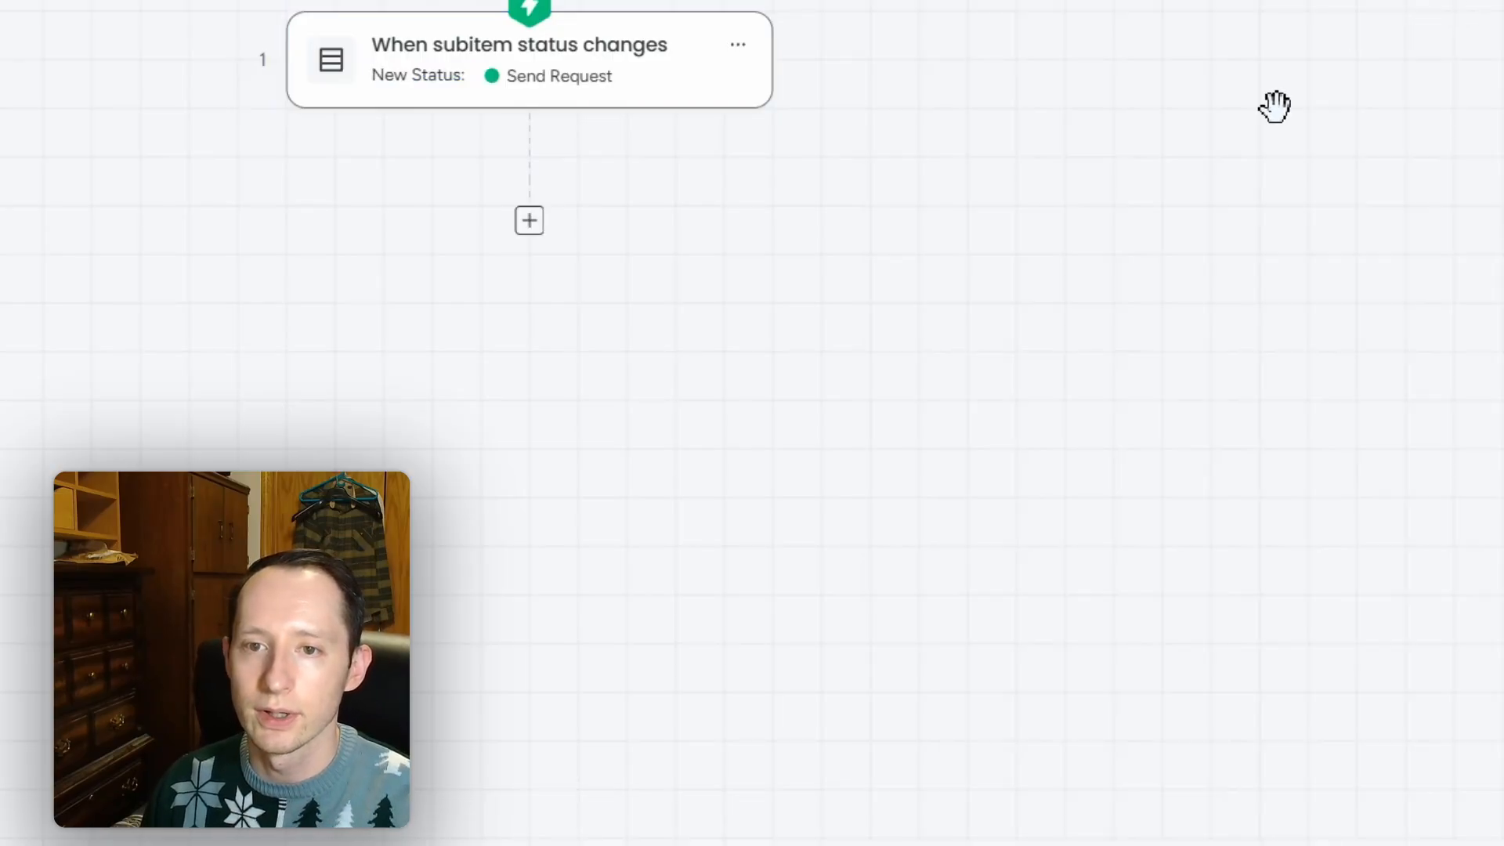
Step: Add a Gmail Send email action as step 2, using the connected Gmail account
click(529, 222)
click(909, 452)
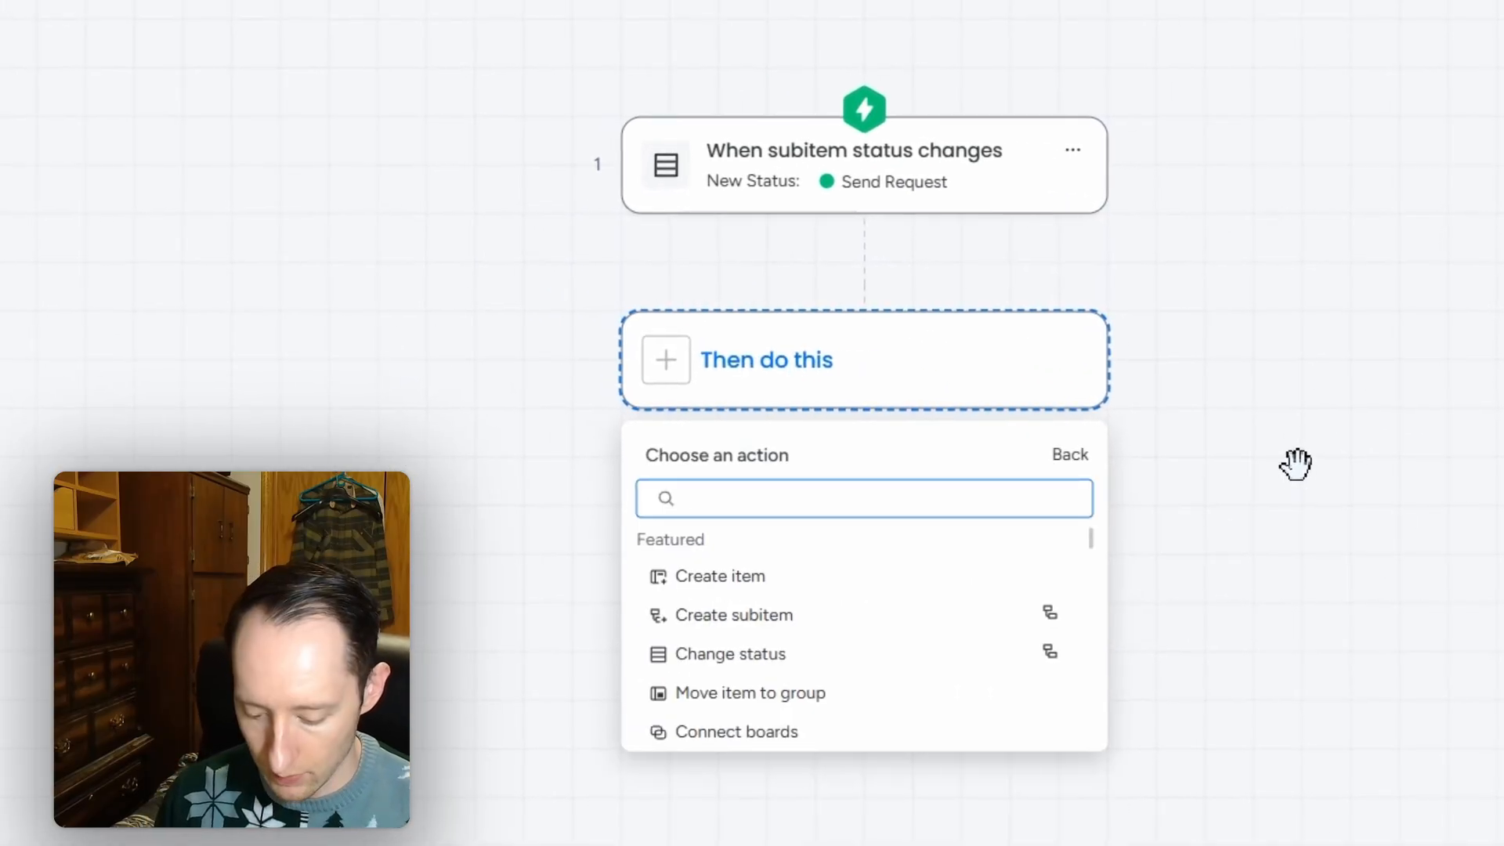
text(gmail)
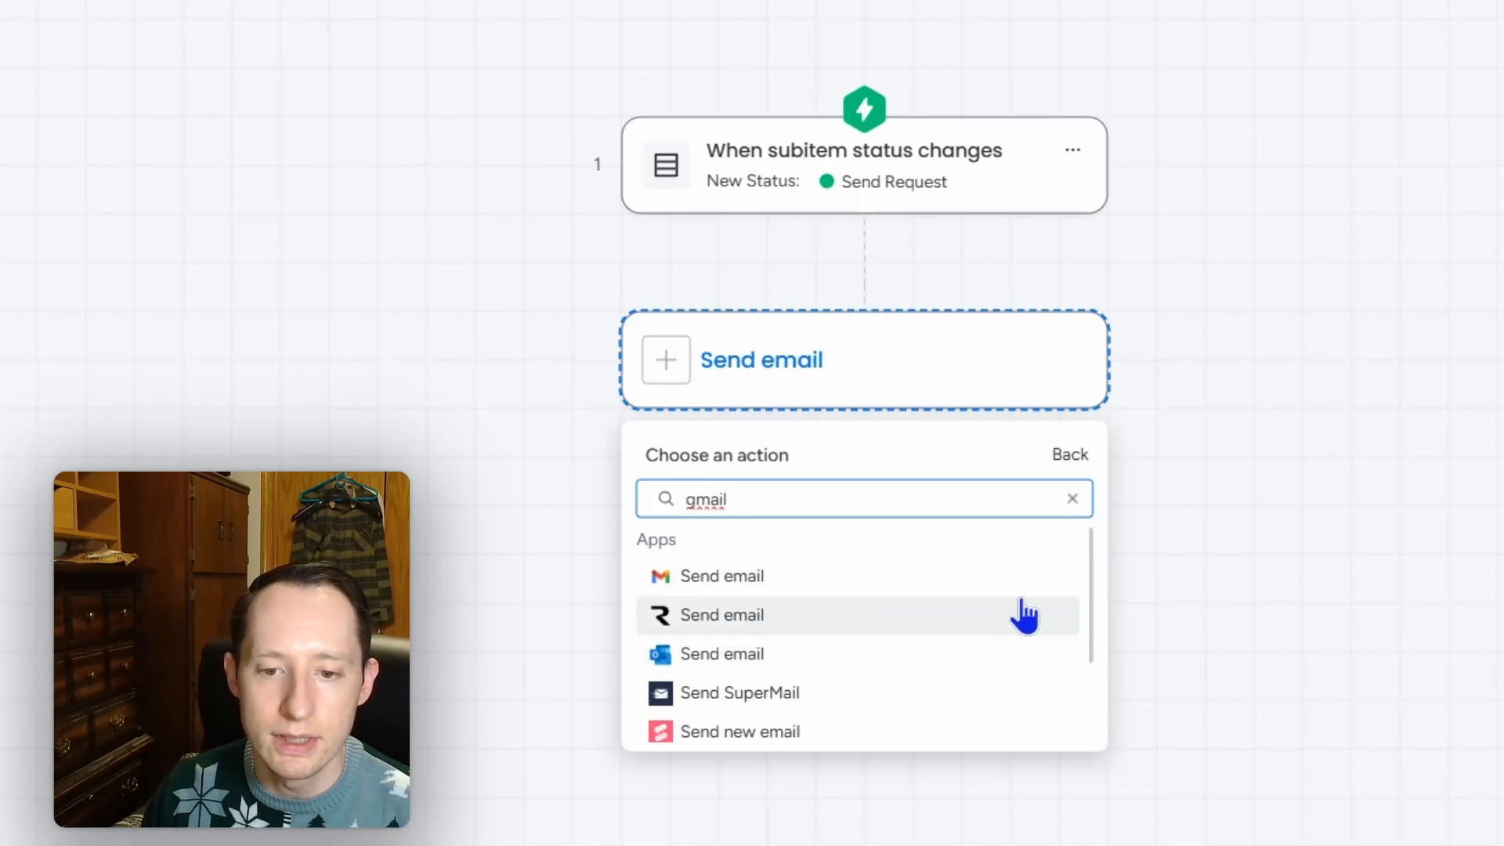
scroll(947, 708, down, 2)
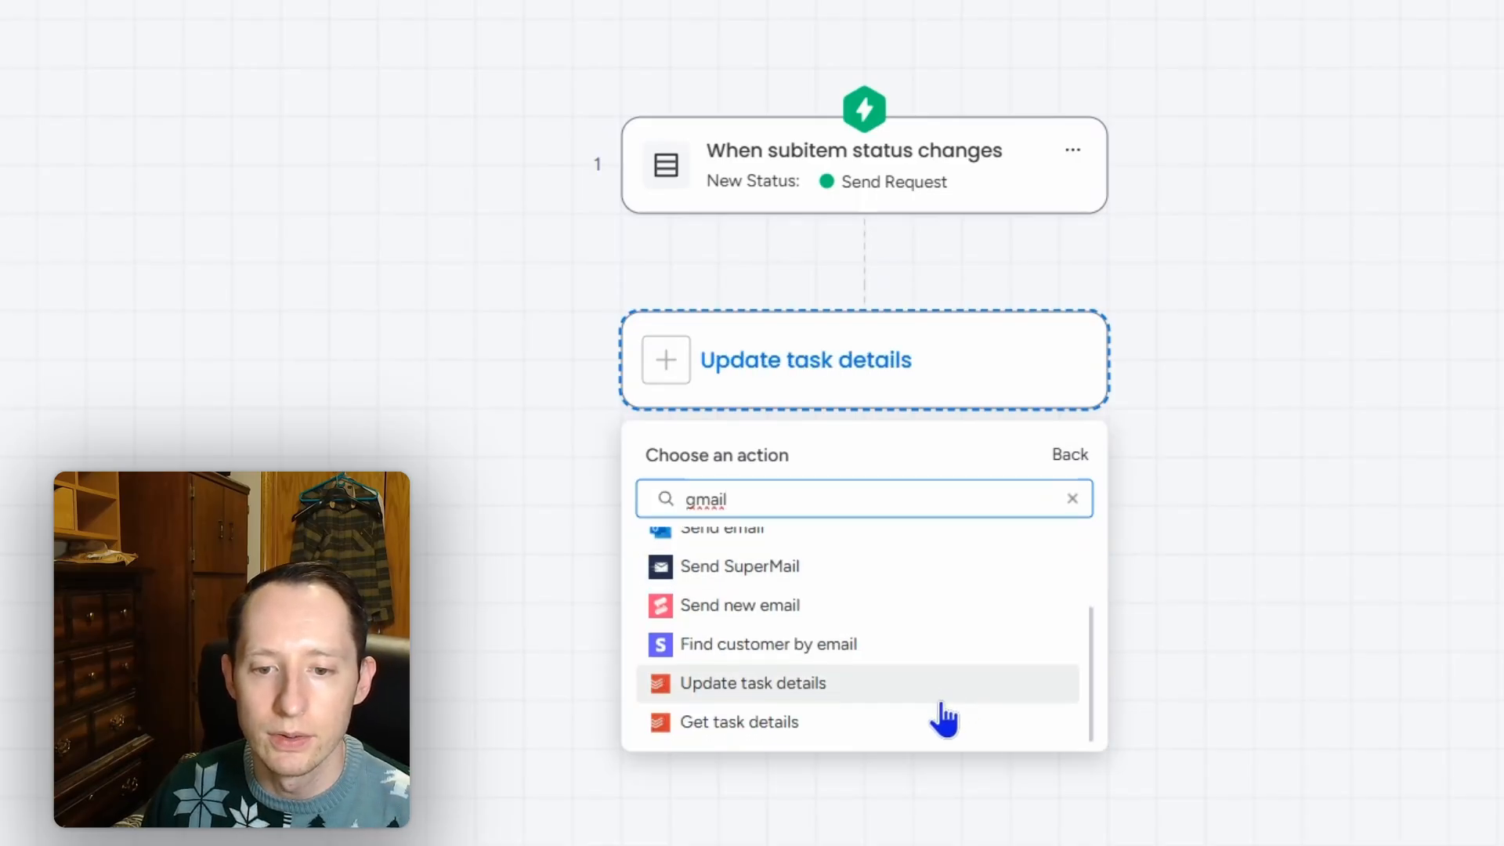
scroll(944, 709, up, 2)
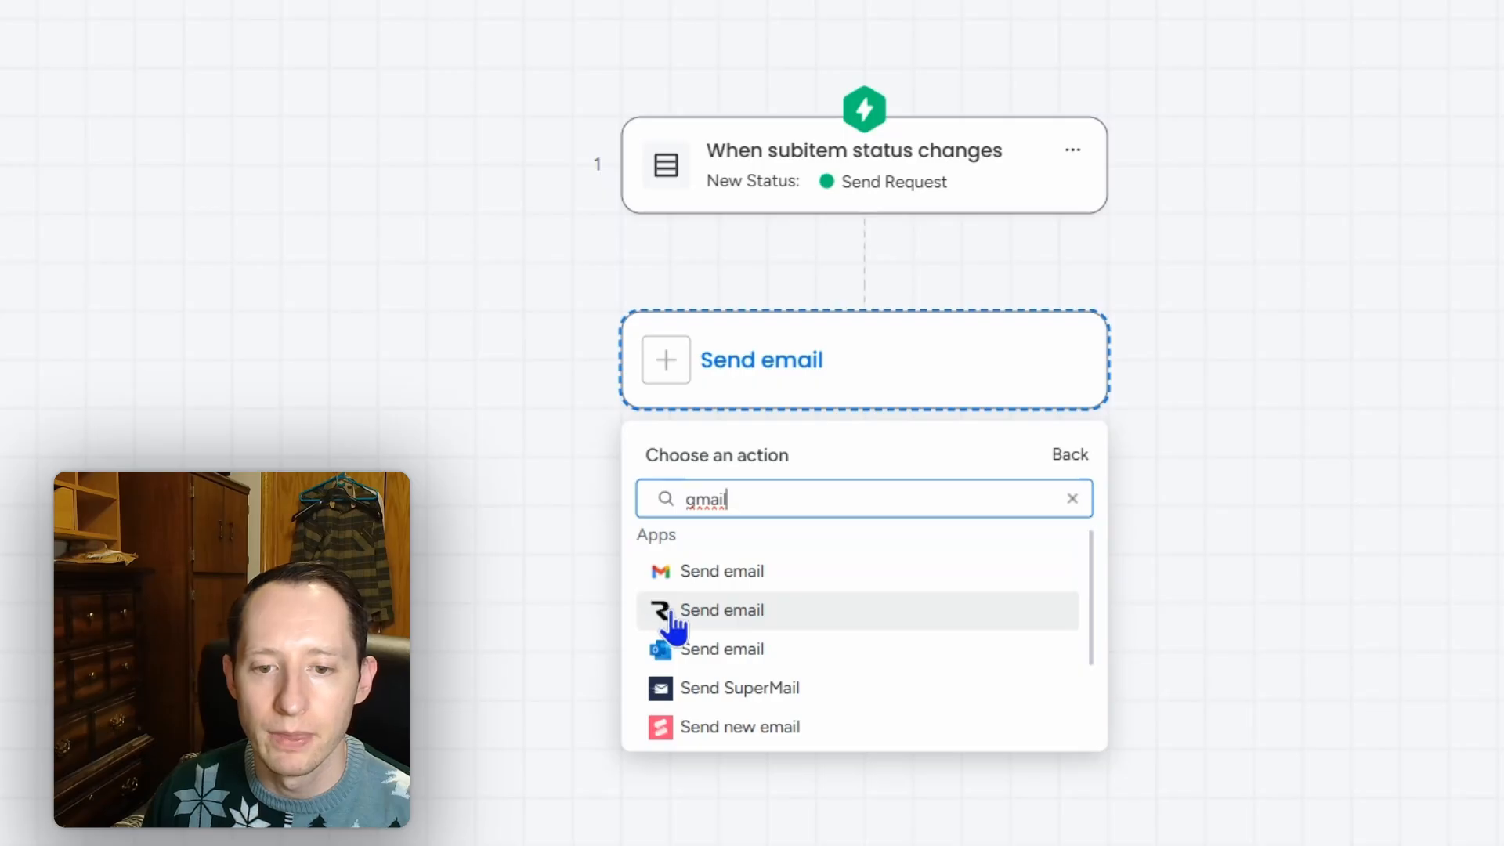
click(736, 578)
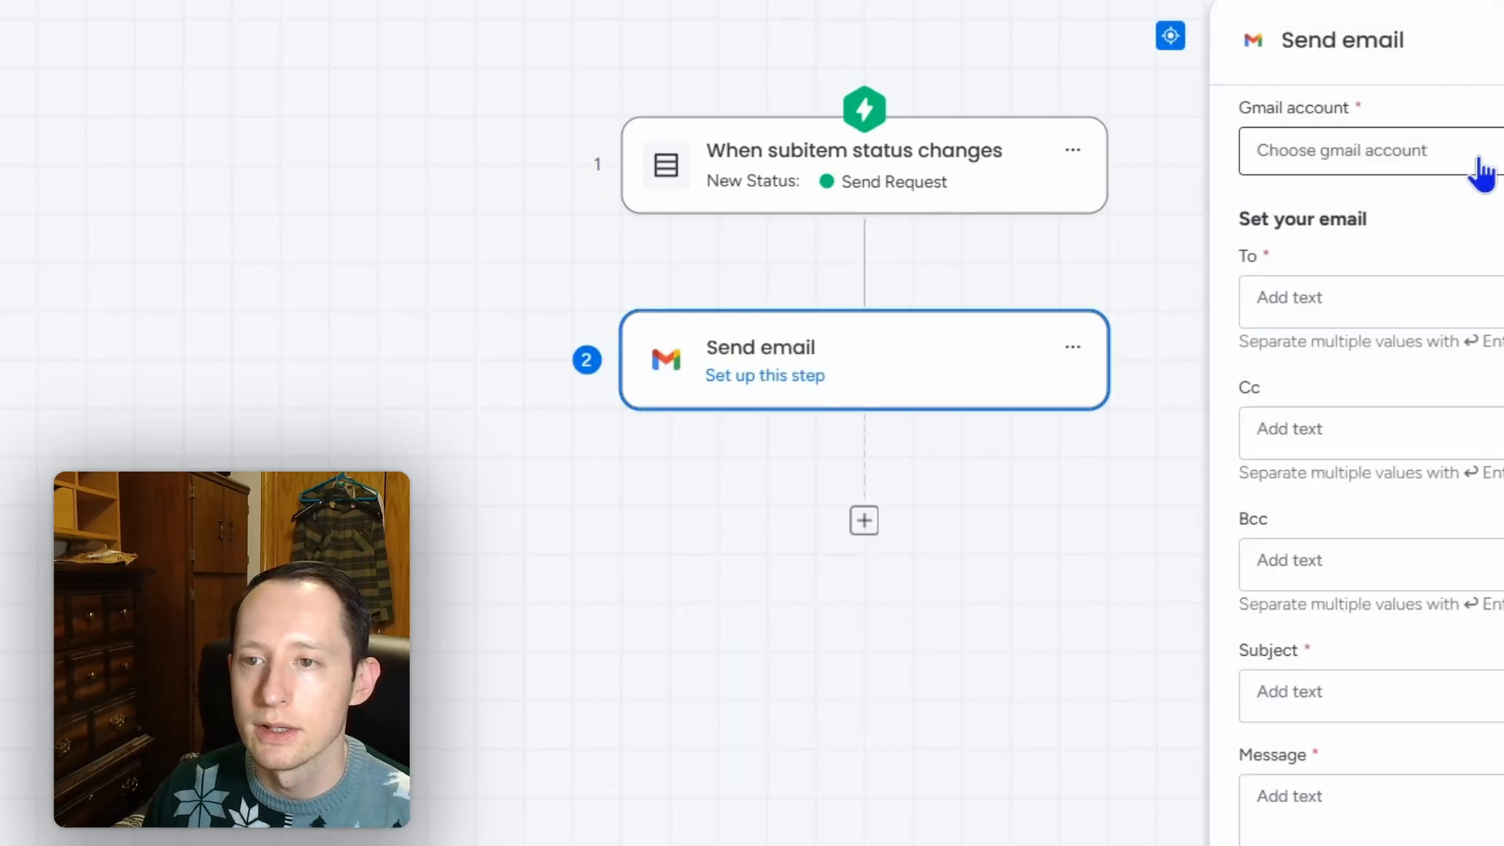
click(1481, 172)
click(1379, 258)
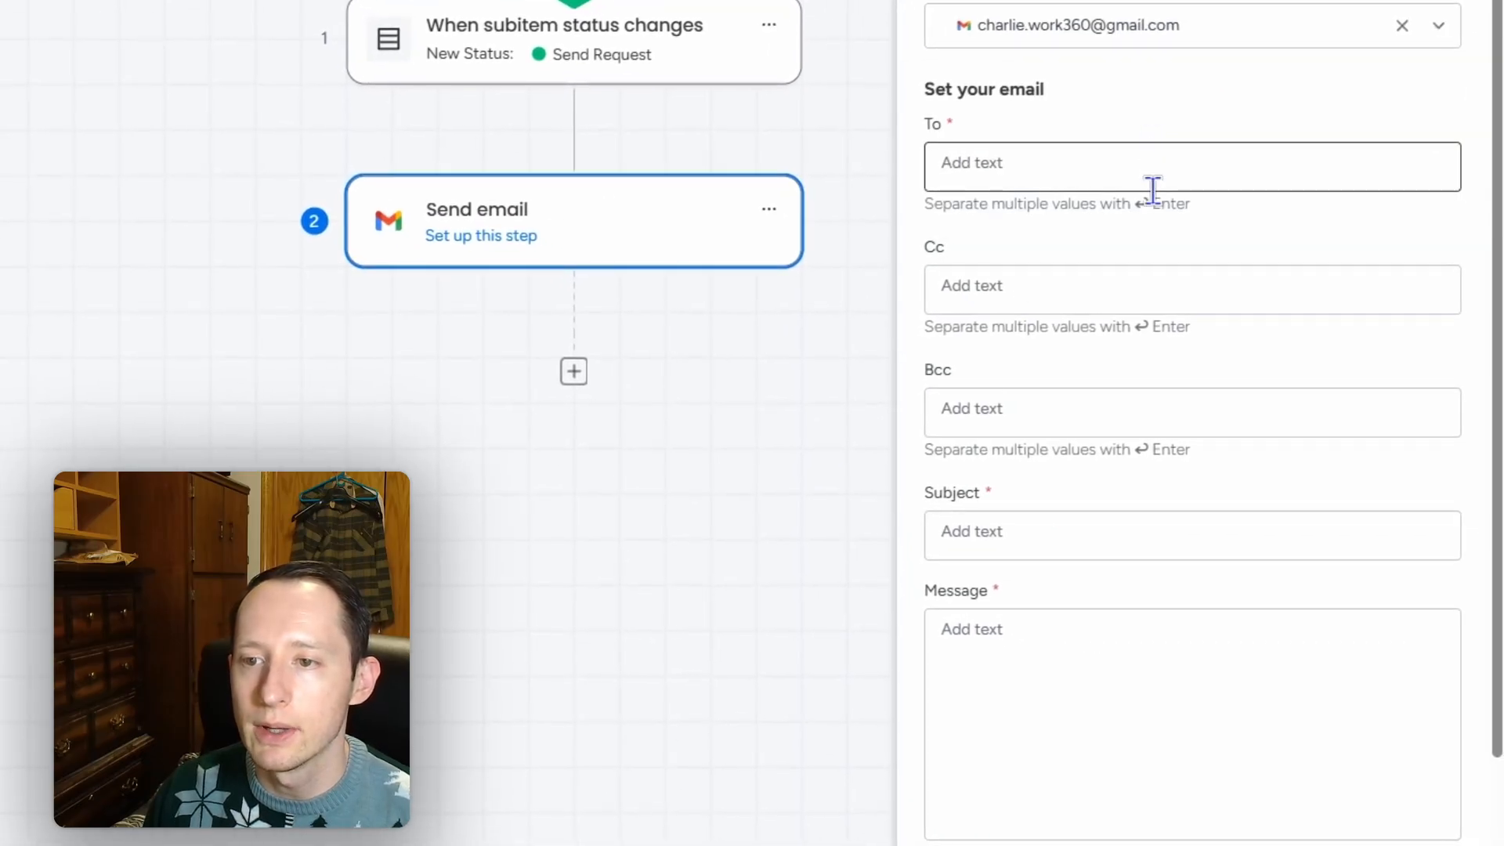
Step: Address the email To the triggering subitem's Email field from Step 1
click(1154, 178)
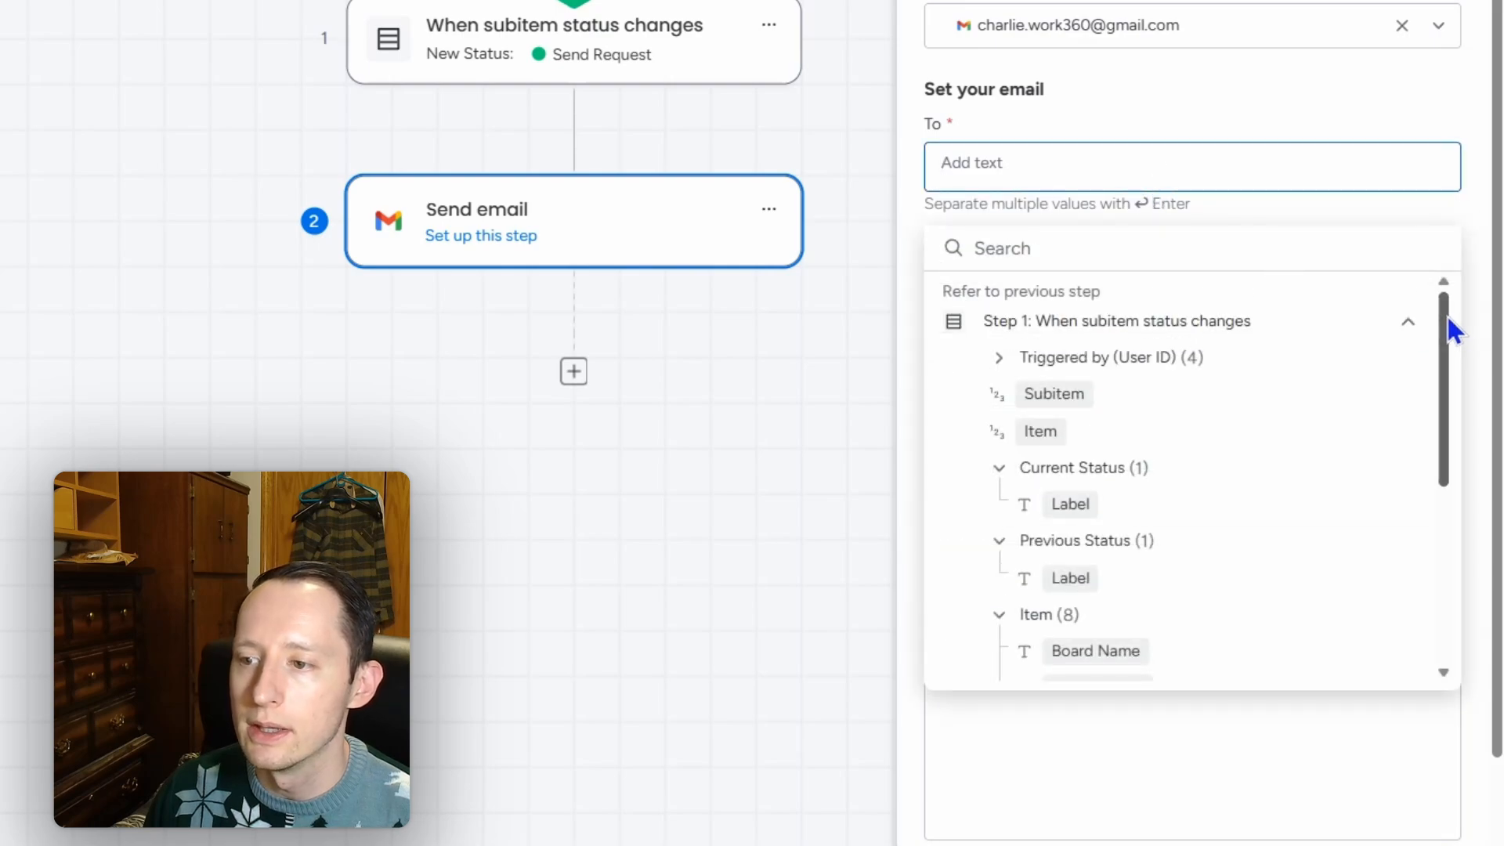
drag(1446, 316, 1438, 515)
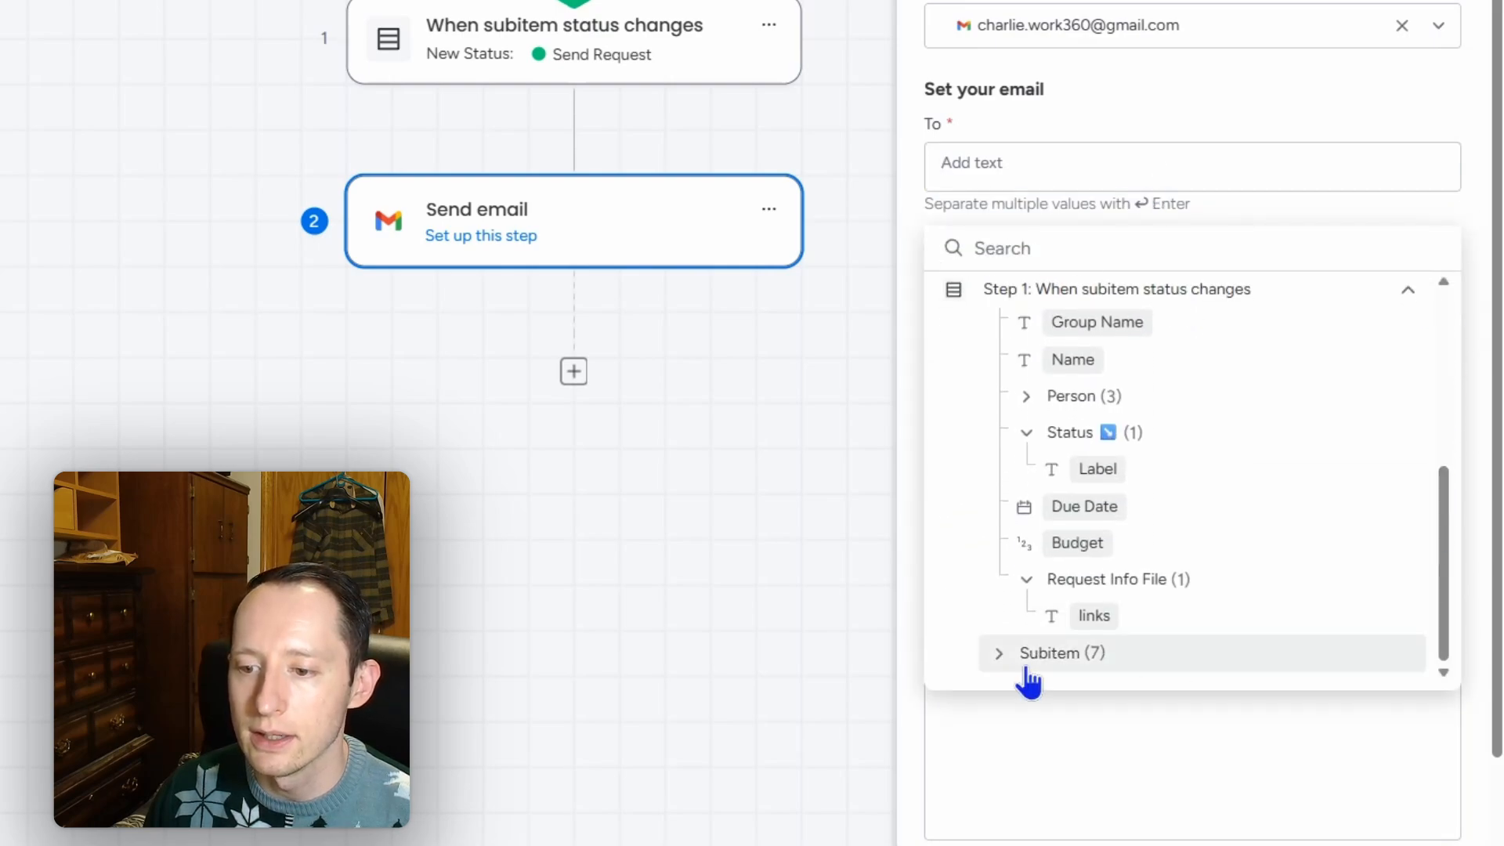
click(997, 656)
scroll(1210, 552, down, 3)
scroll(1211, 552, down, 2)
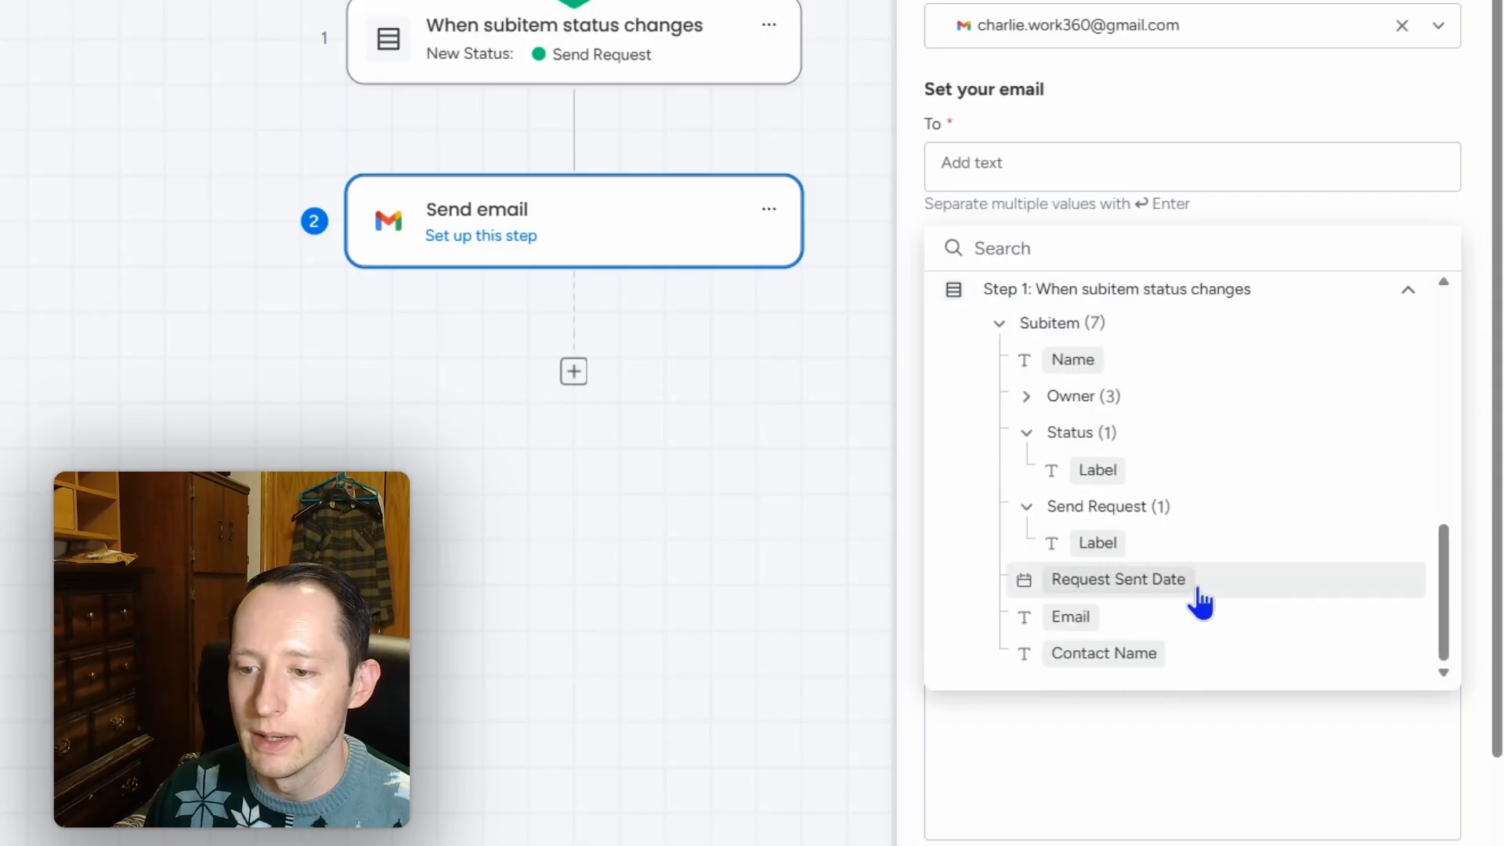
click(1078, 624)
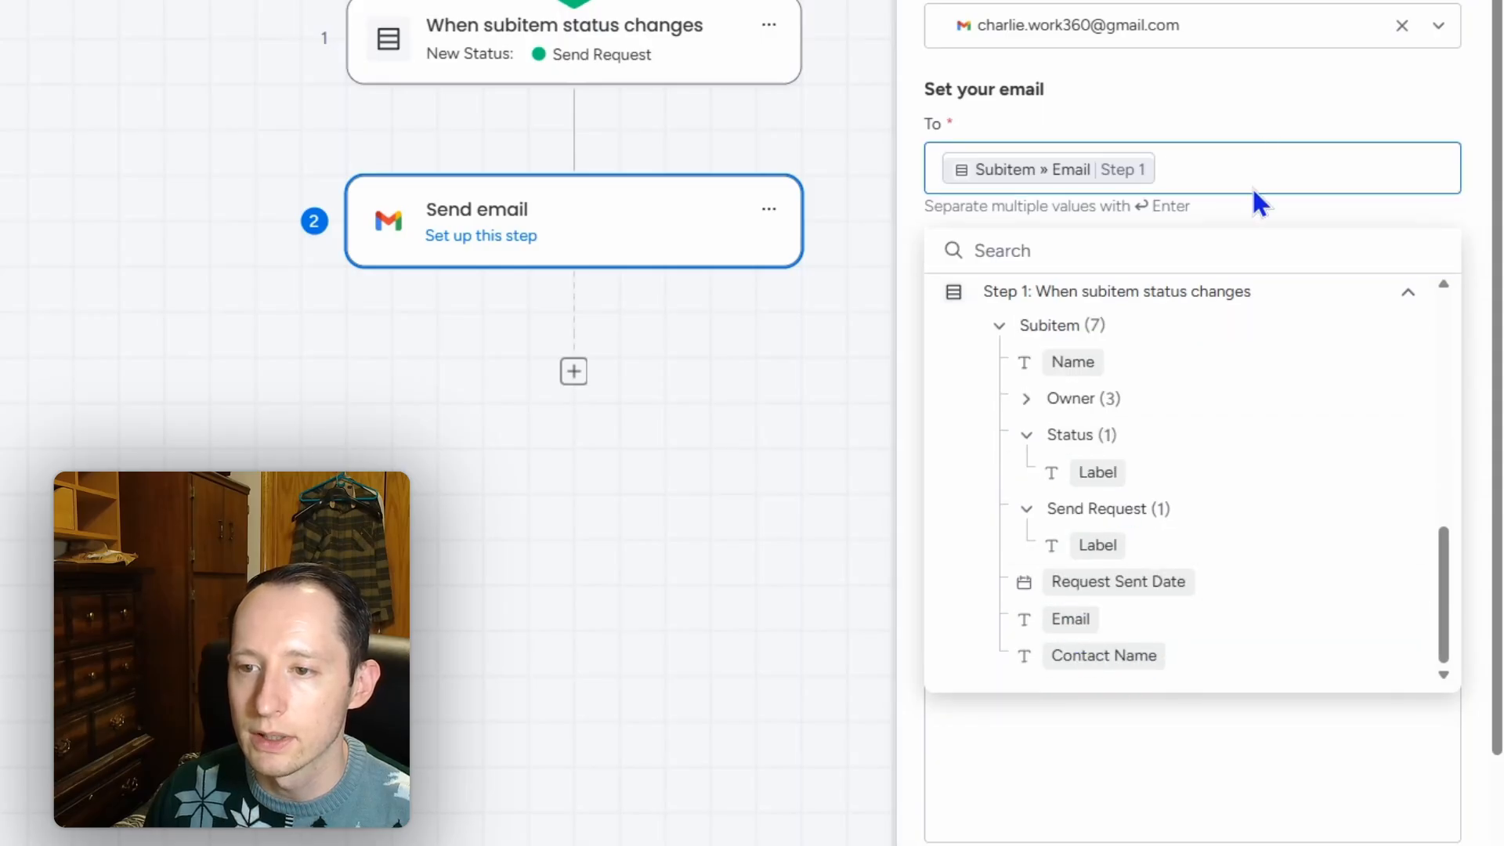
click(1305, 110)
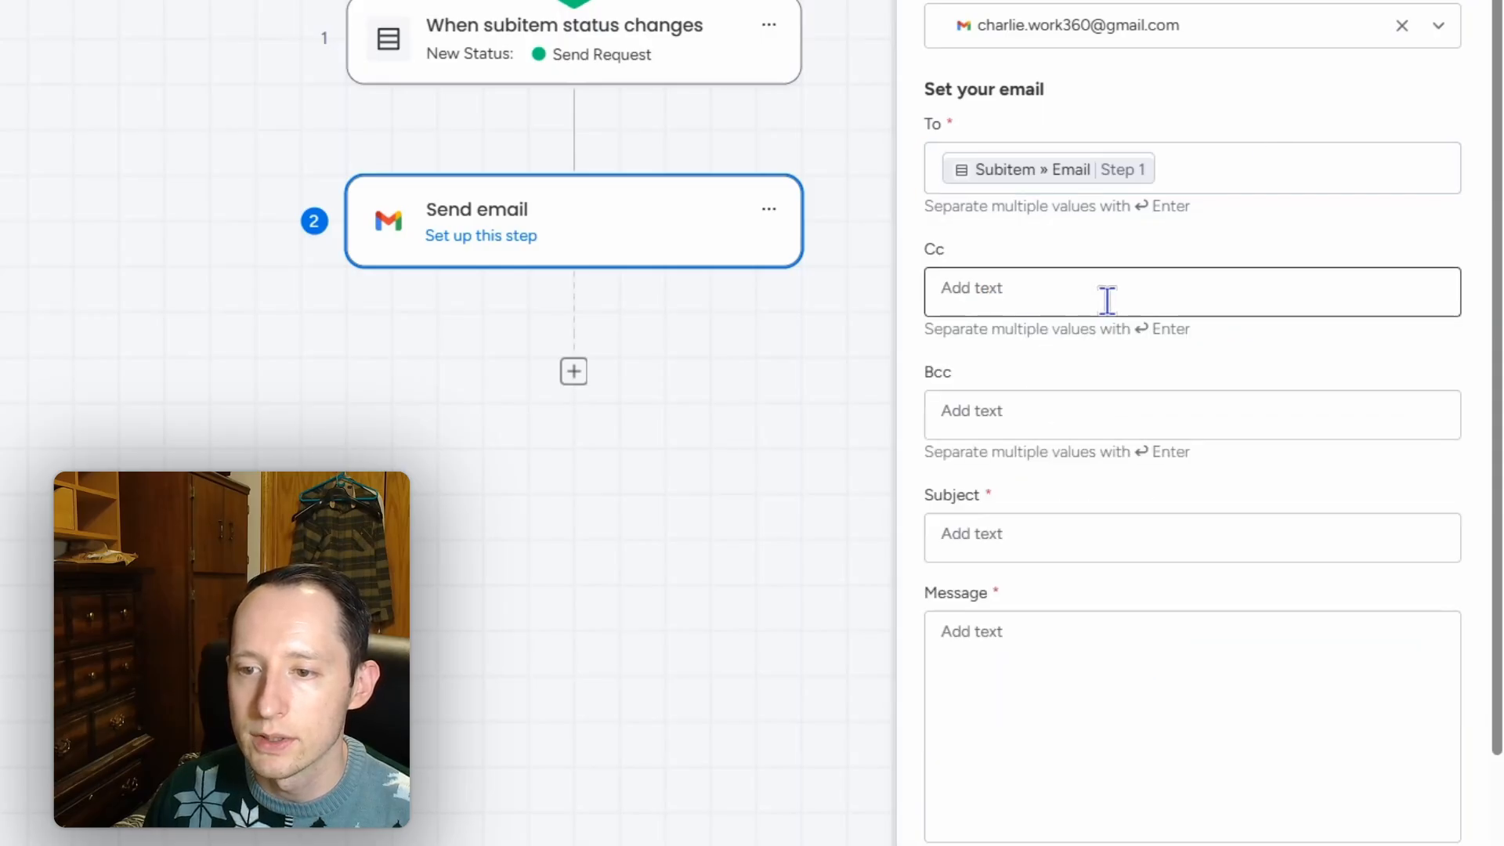
Step: Enter the email subject 'Design Change Request Proposal'
scroll(1105, 300, down, 2)
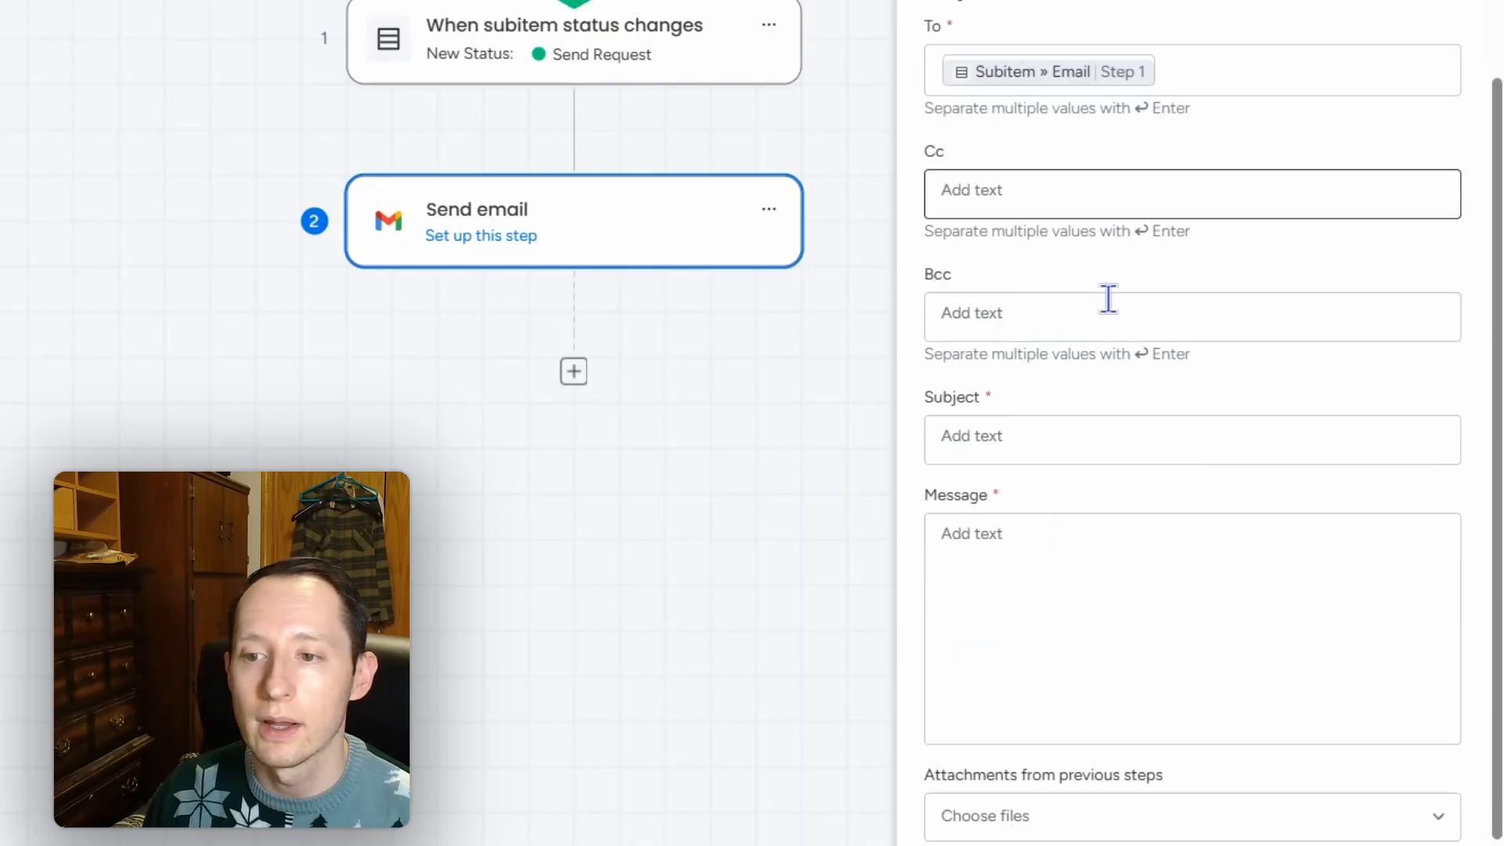
click(1101, 441)
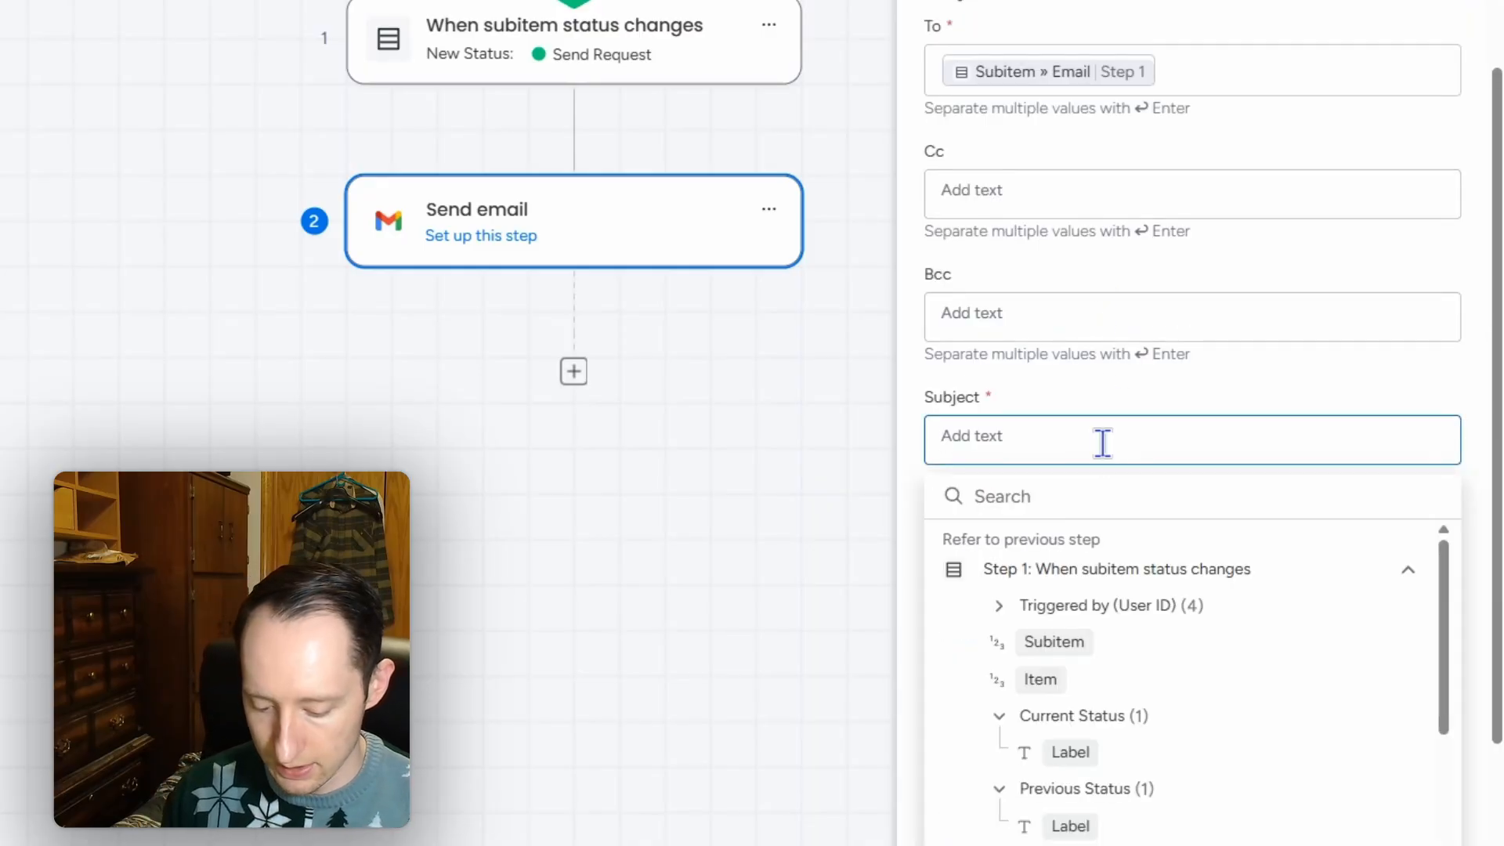
text(Dsig)
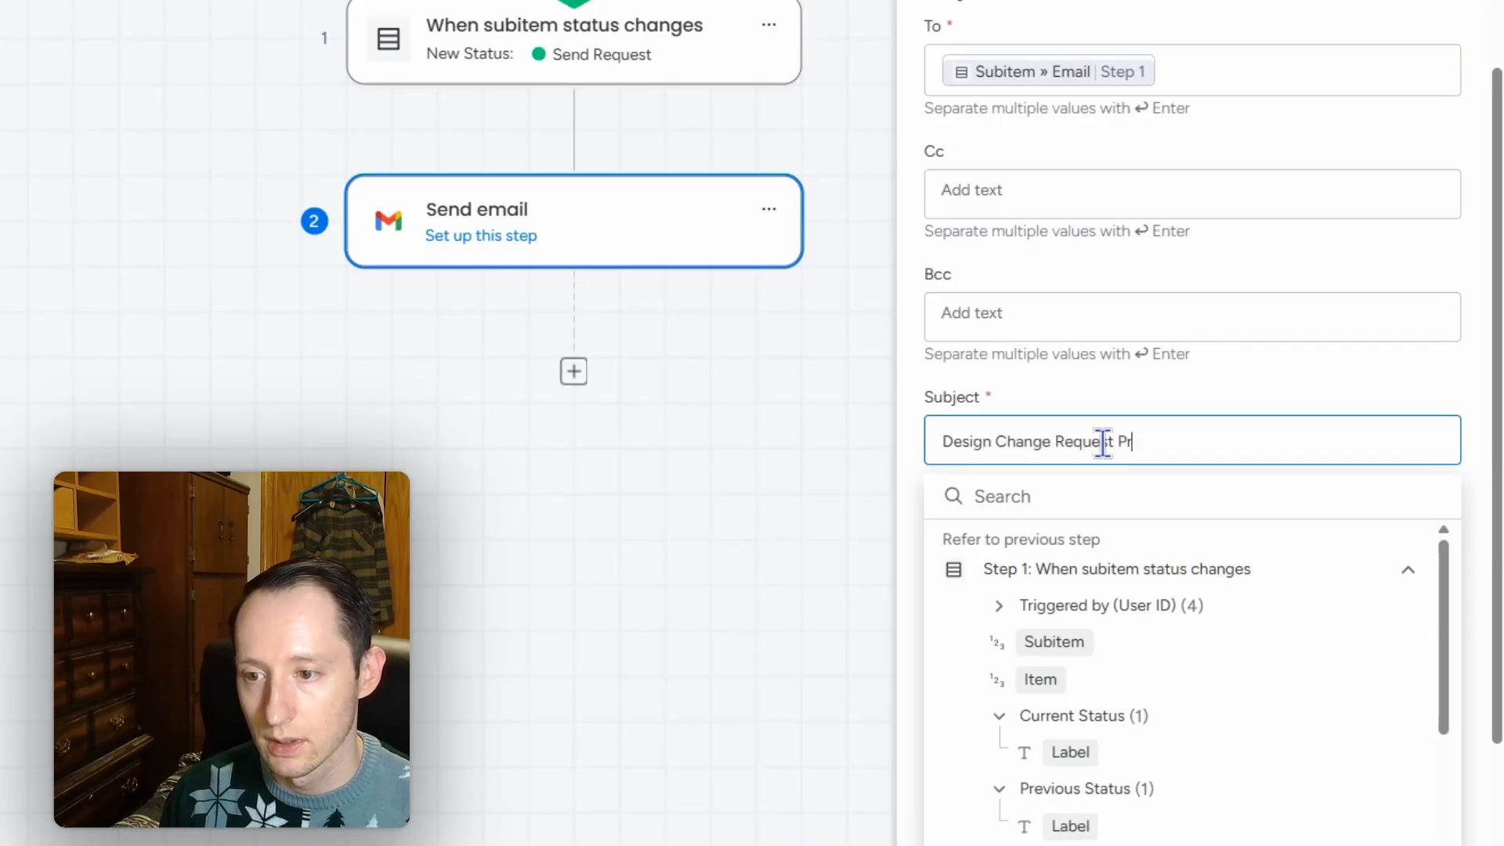
click(1130, 386)
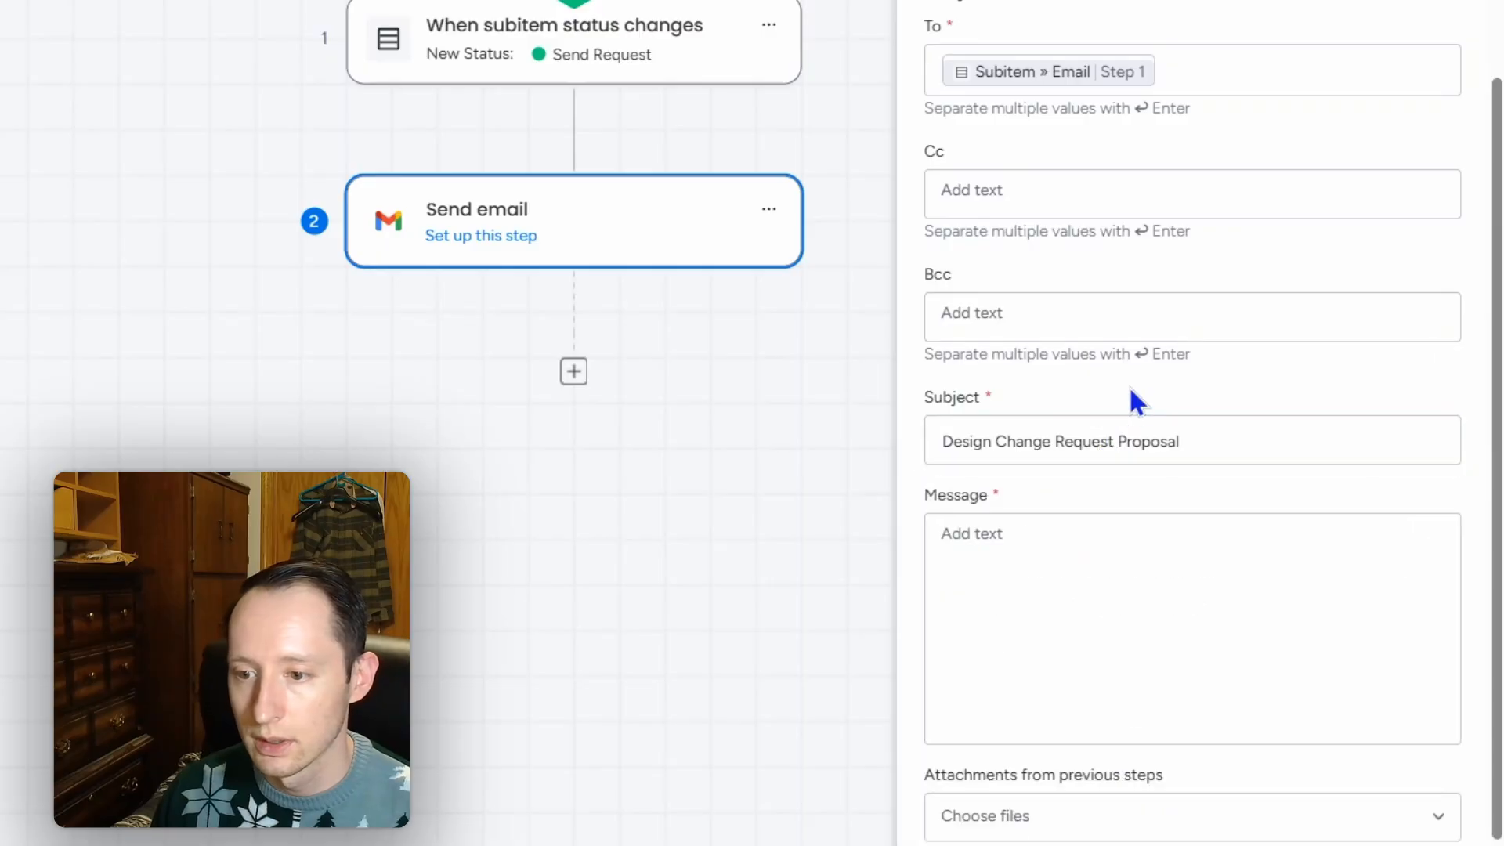
Step: Begin the message with a greeting using the subitem's Contact Name
click(1198, 558)
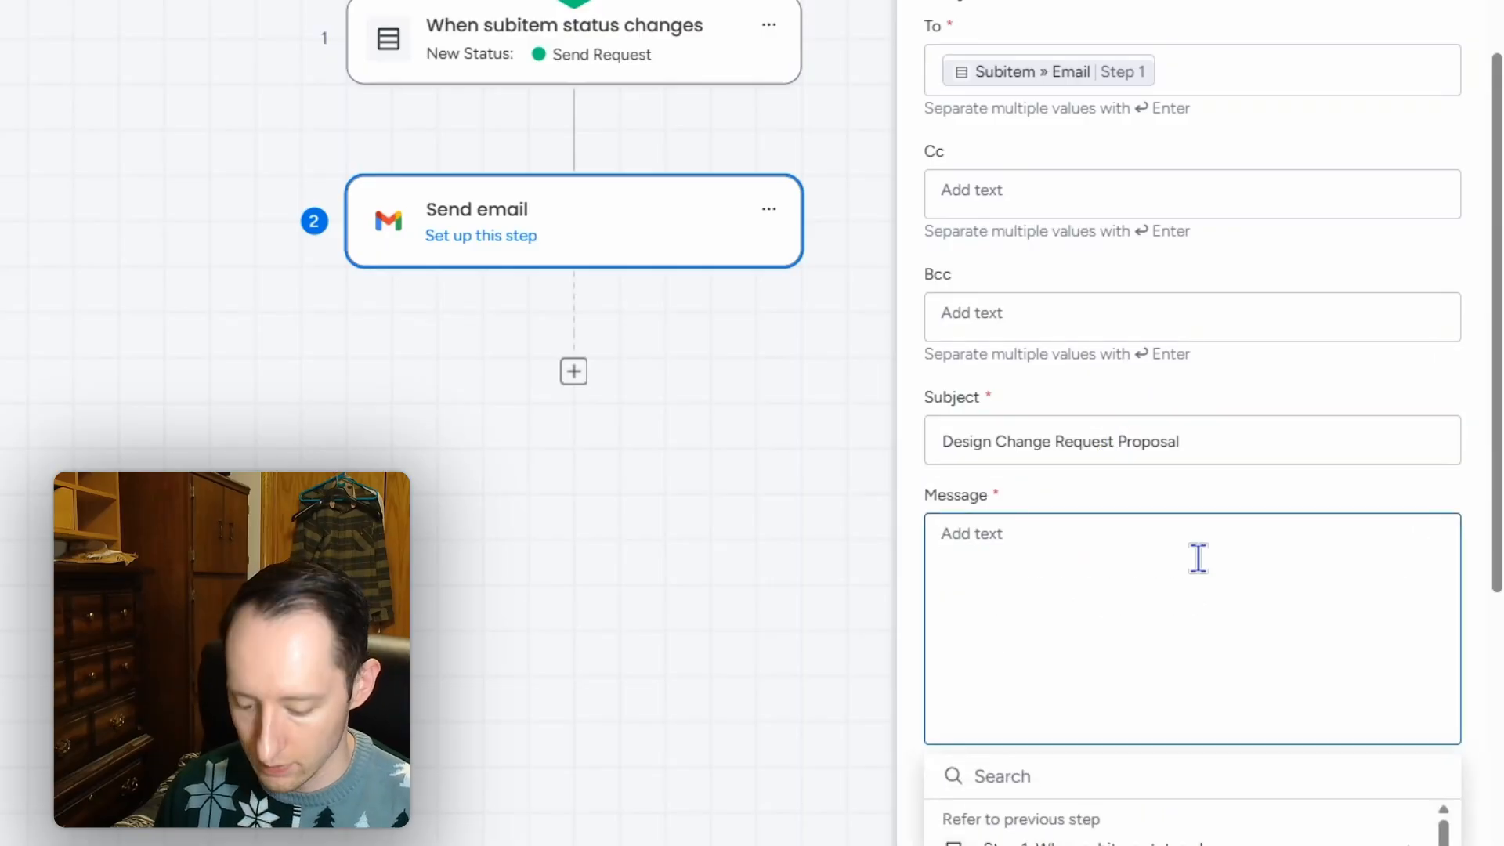
text(Hello)
scroll(1269, 530, down, 5)
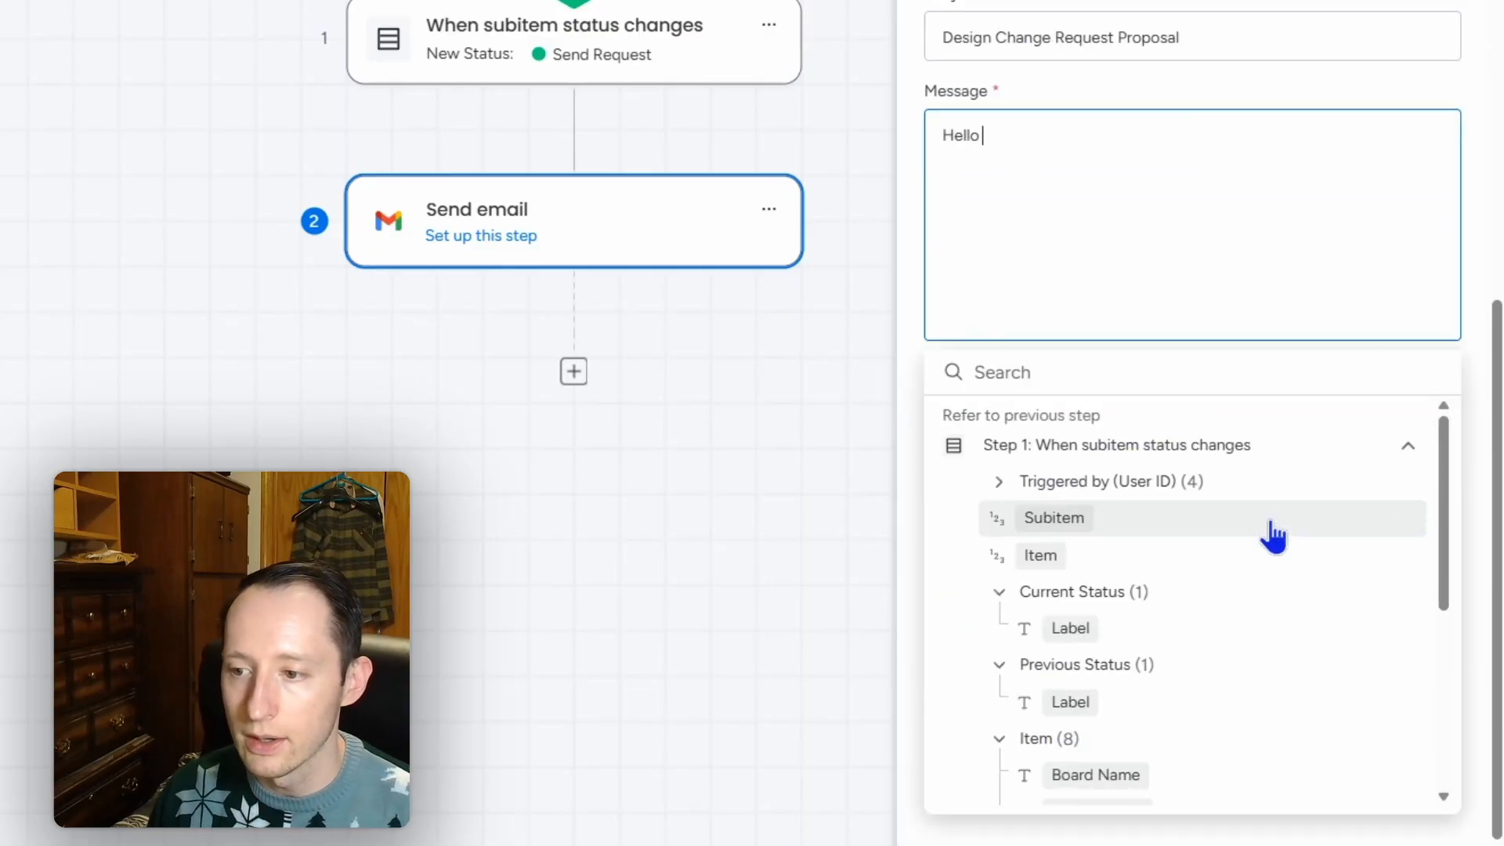
drag(1442, 454, 1454, 608)
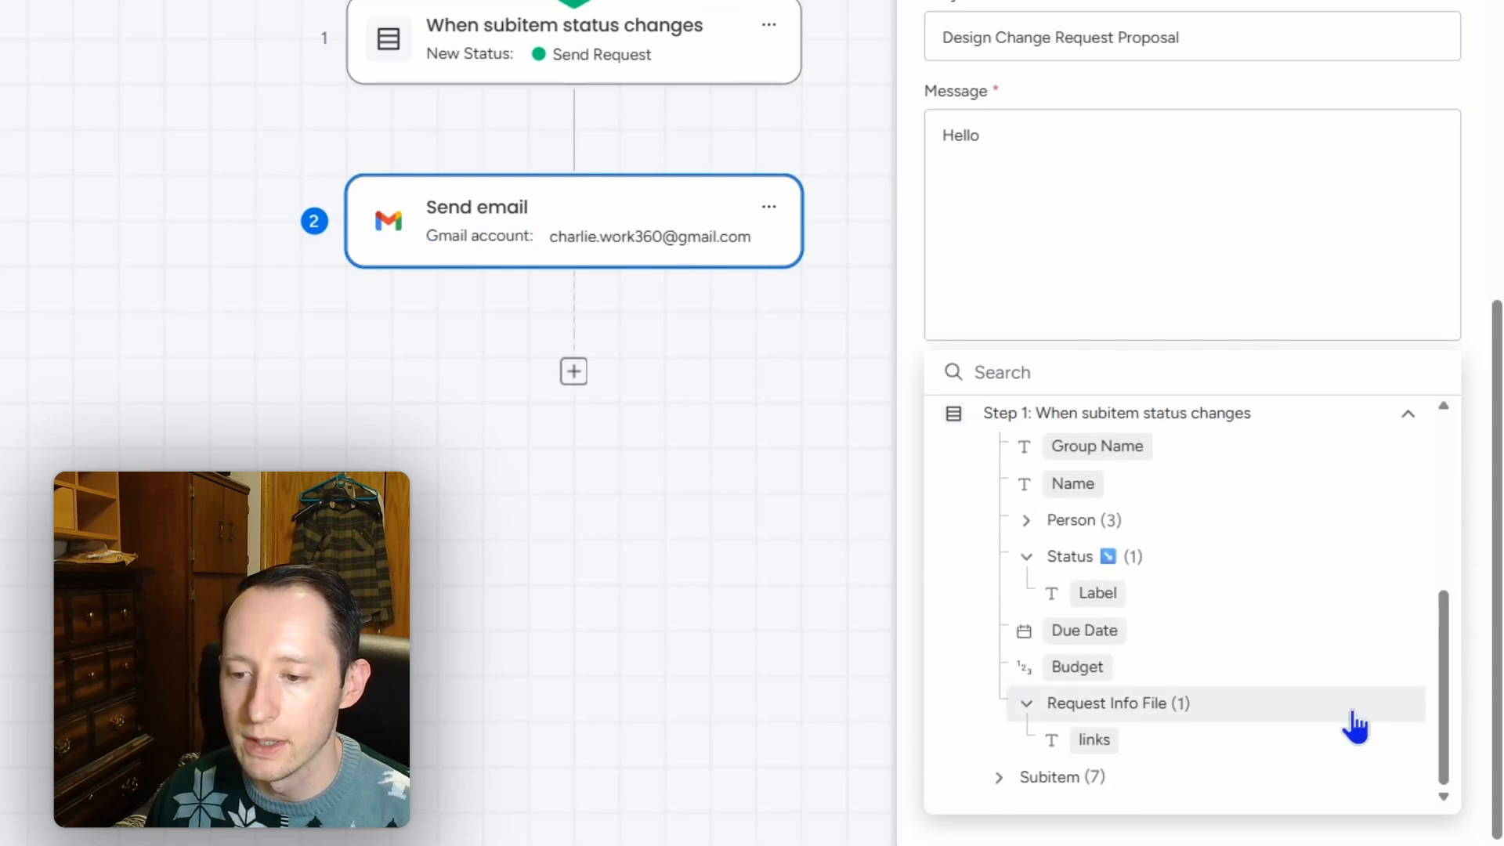
click(999, 778)
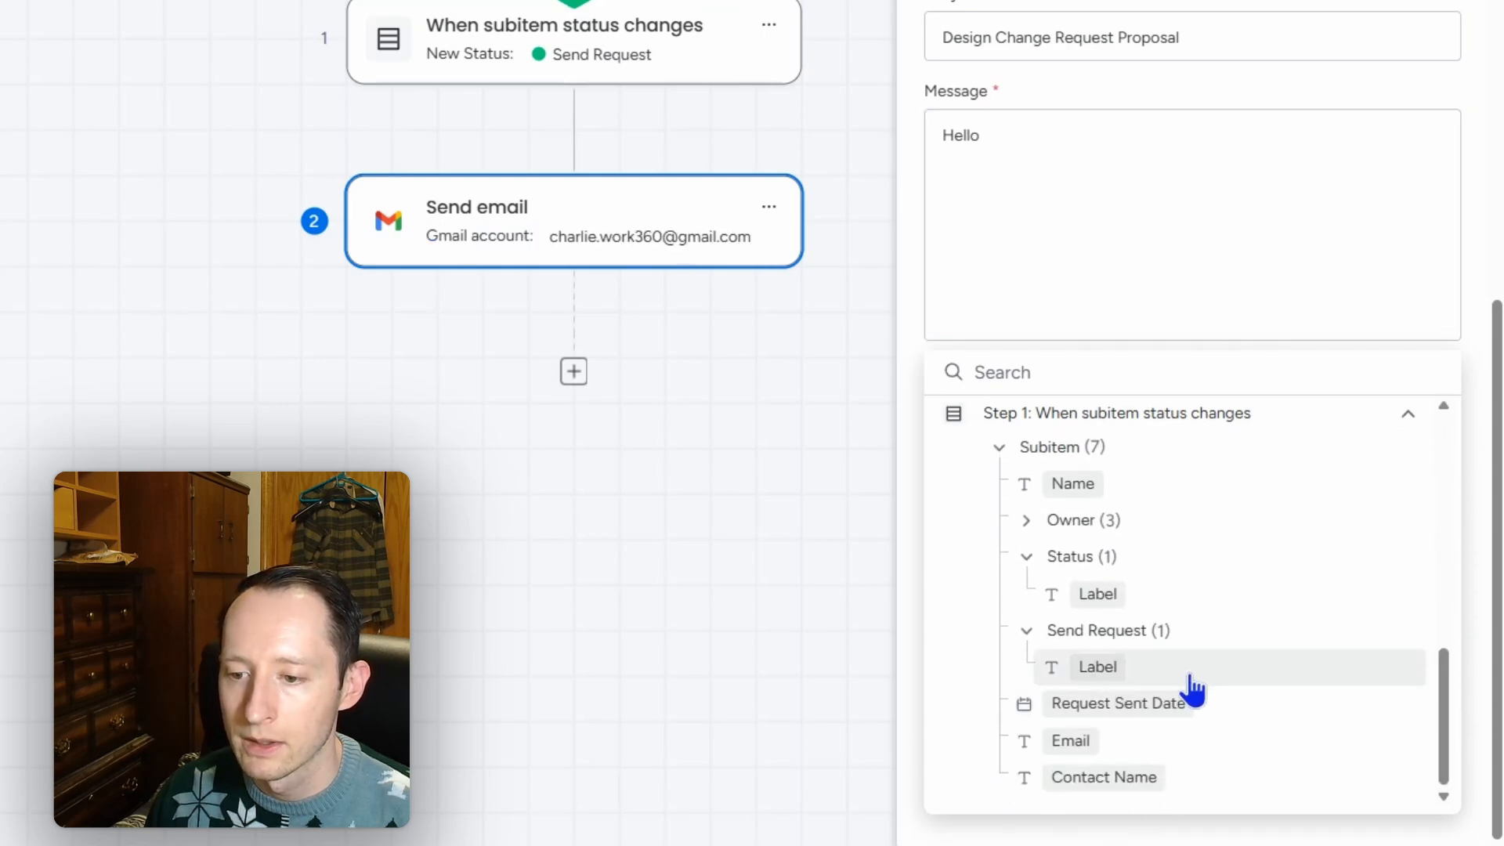
click(1136, 777)
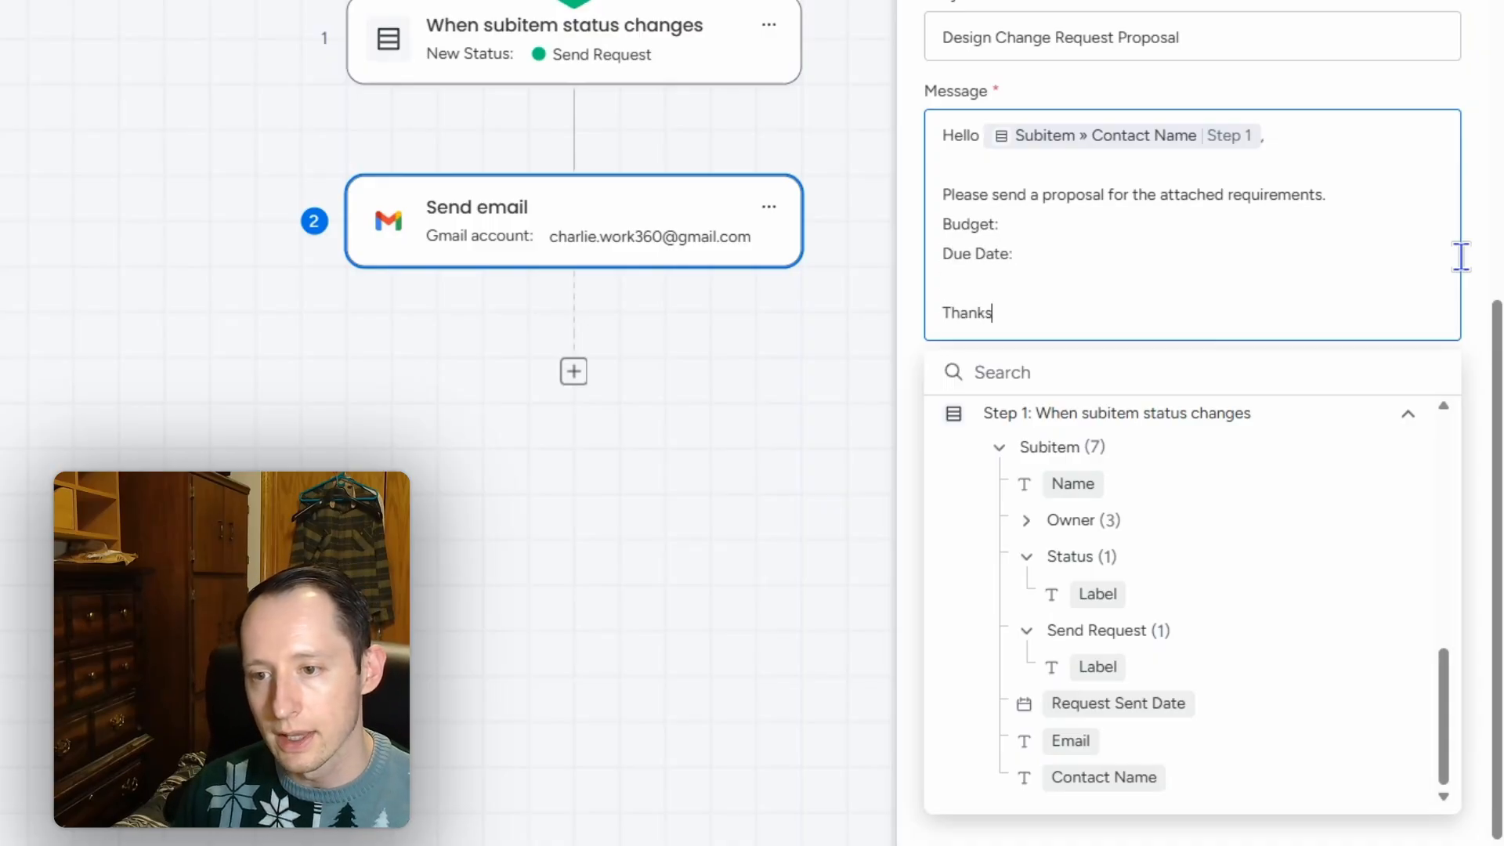
Step: Insert the item's Budget (with $) and Due Date into the message
click(1211, 226)
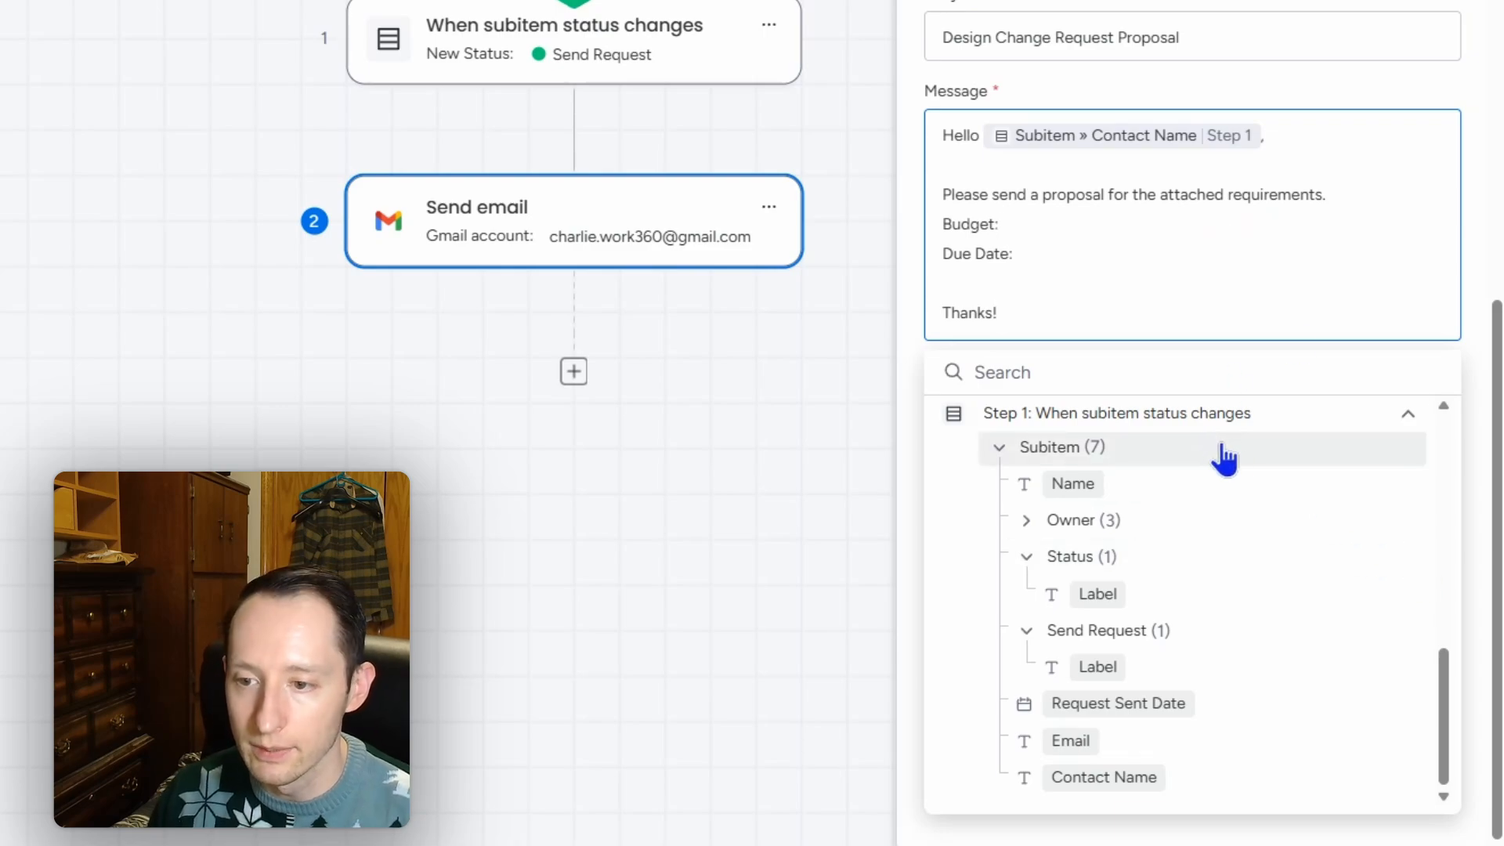
scroll(1309, 627, up, 5)
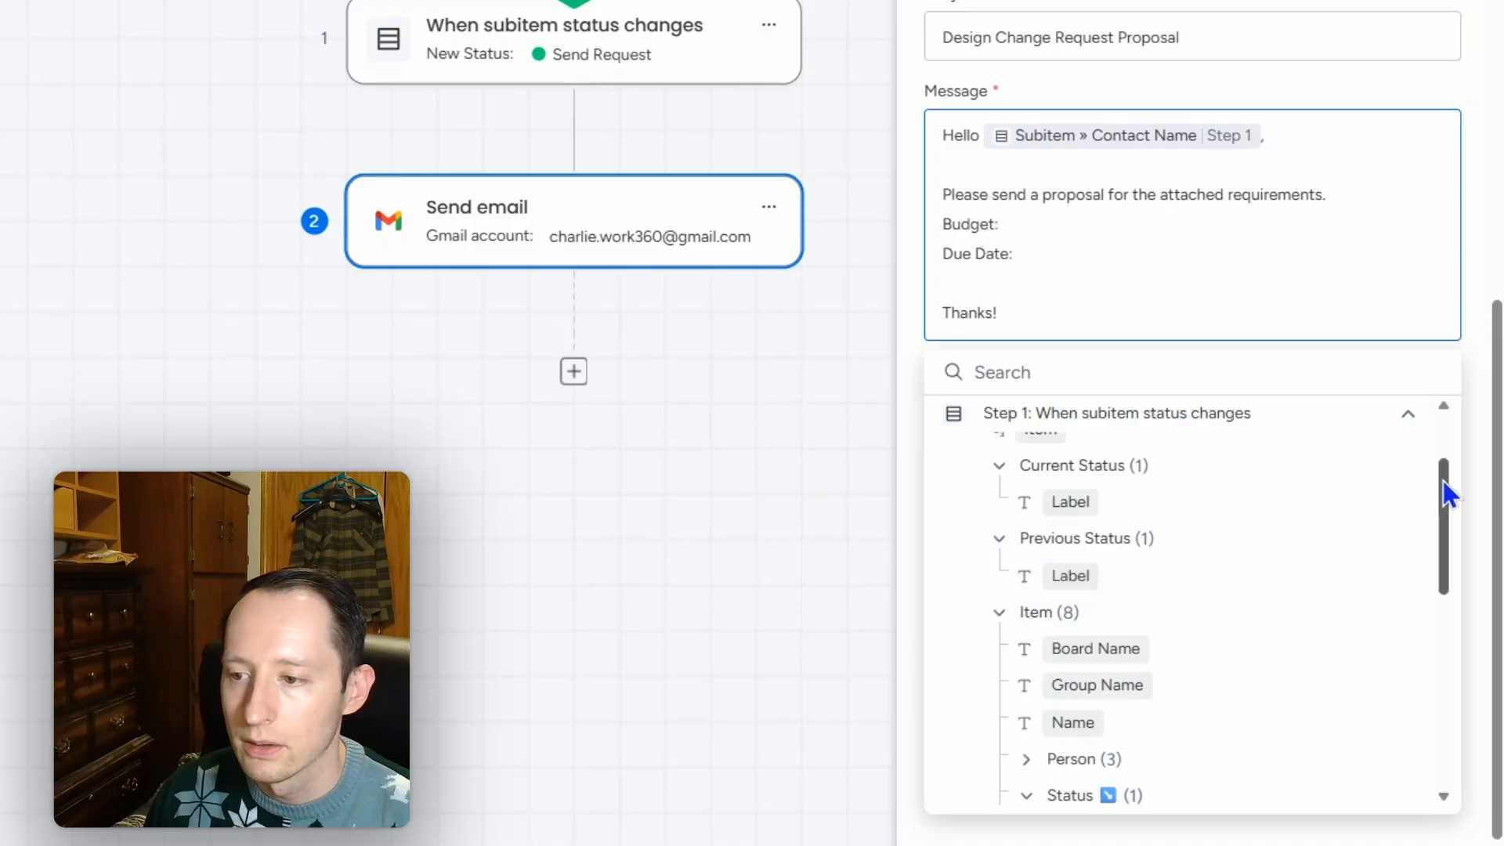
drag(1443, 481, 1432, 570)
click(1078, 648)
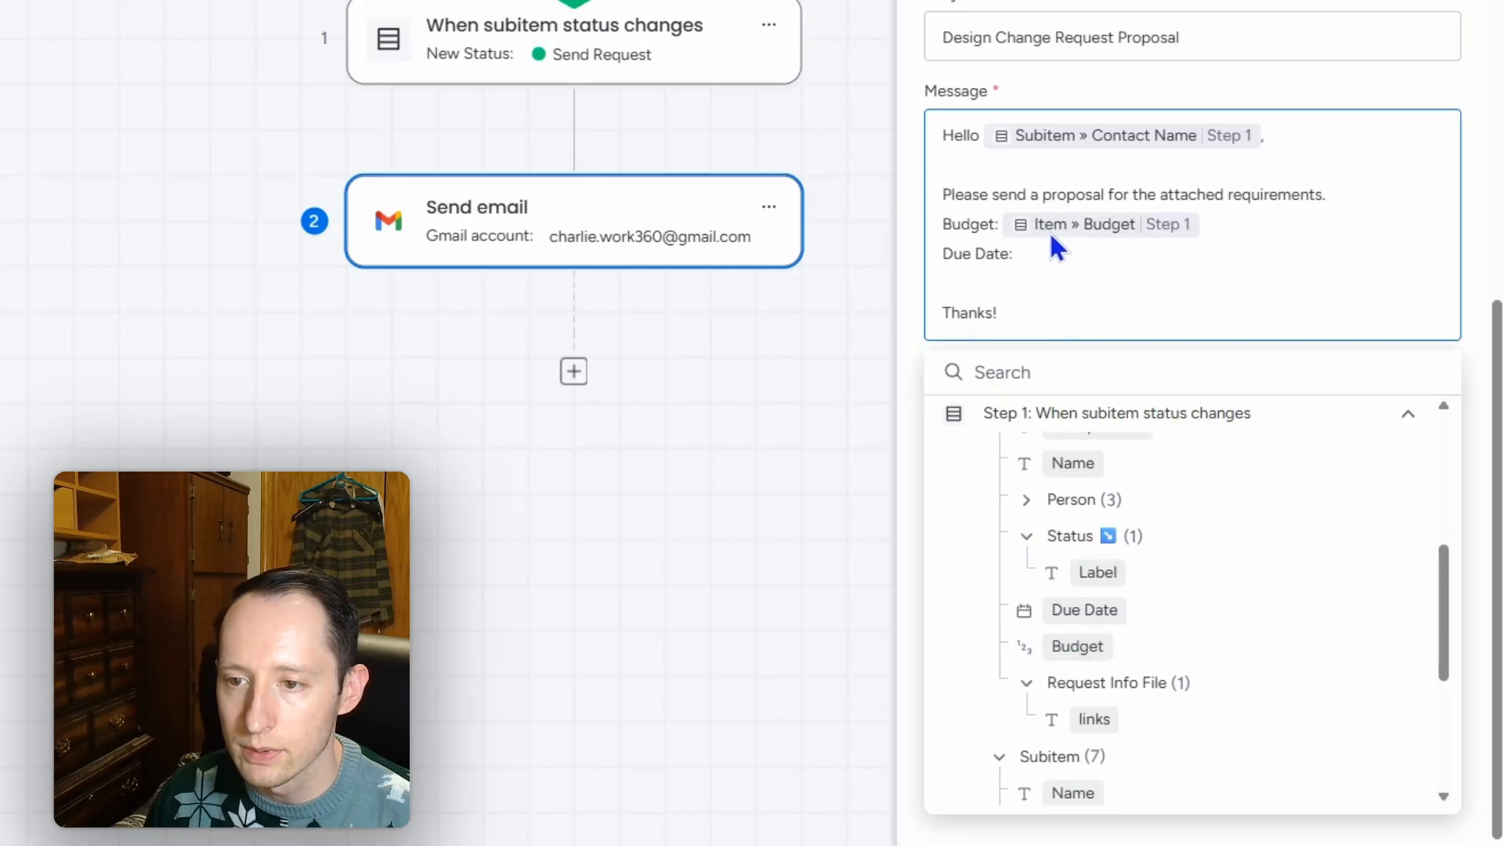
text($)
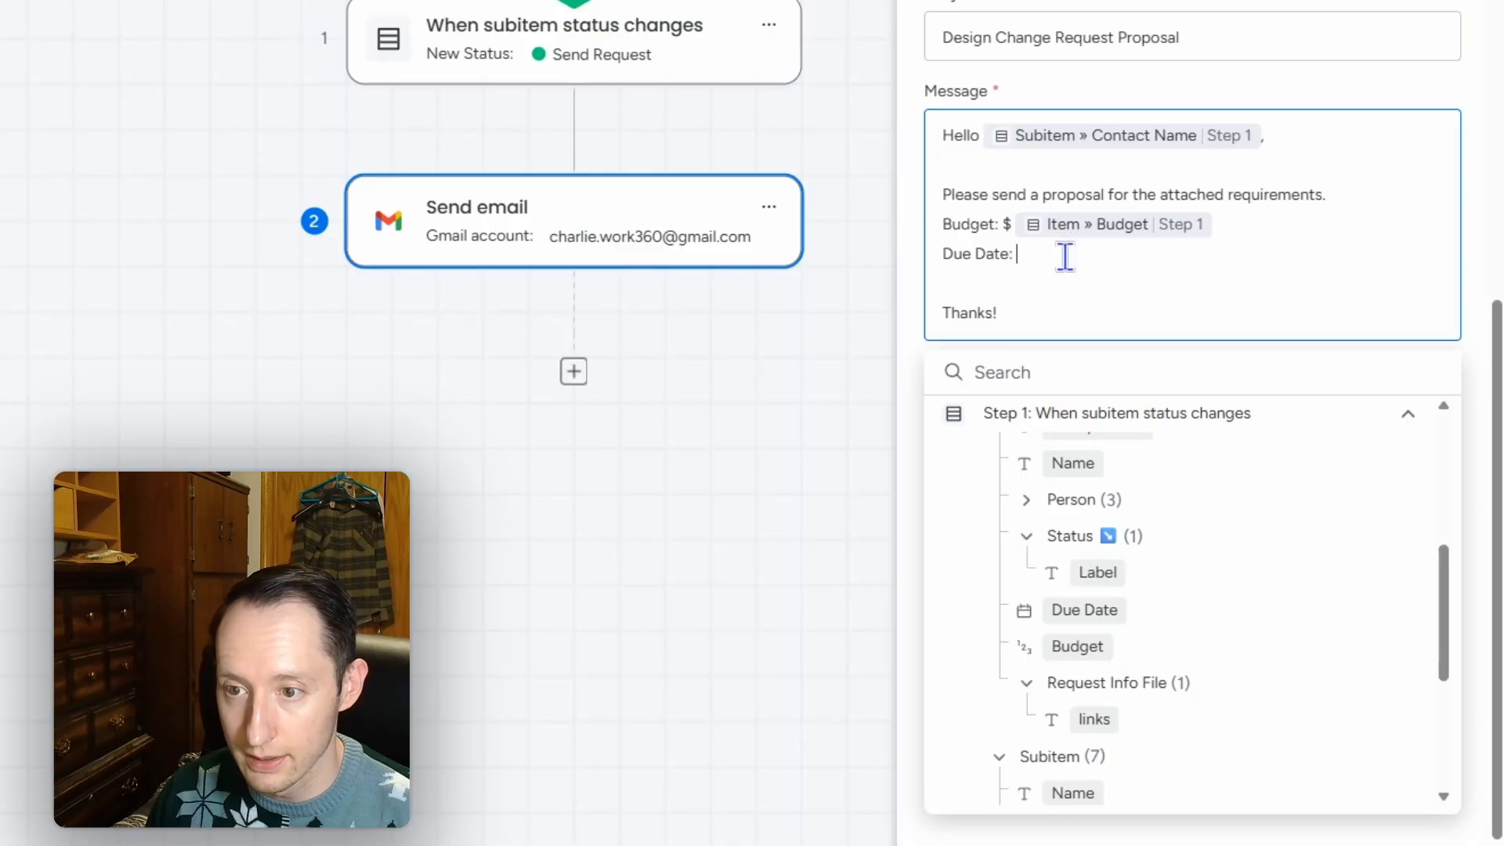
click(1111, 624)
click(1479, 308)
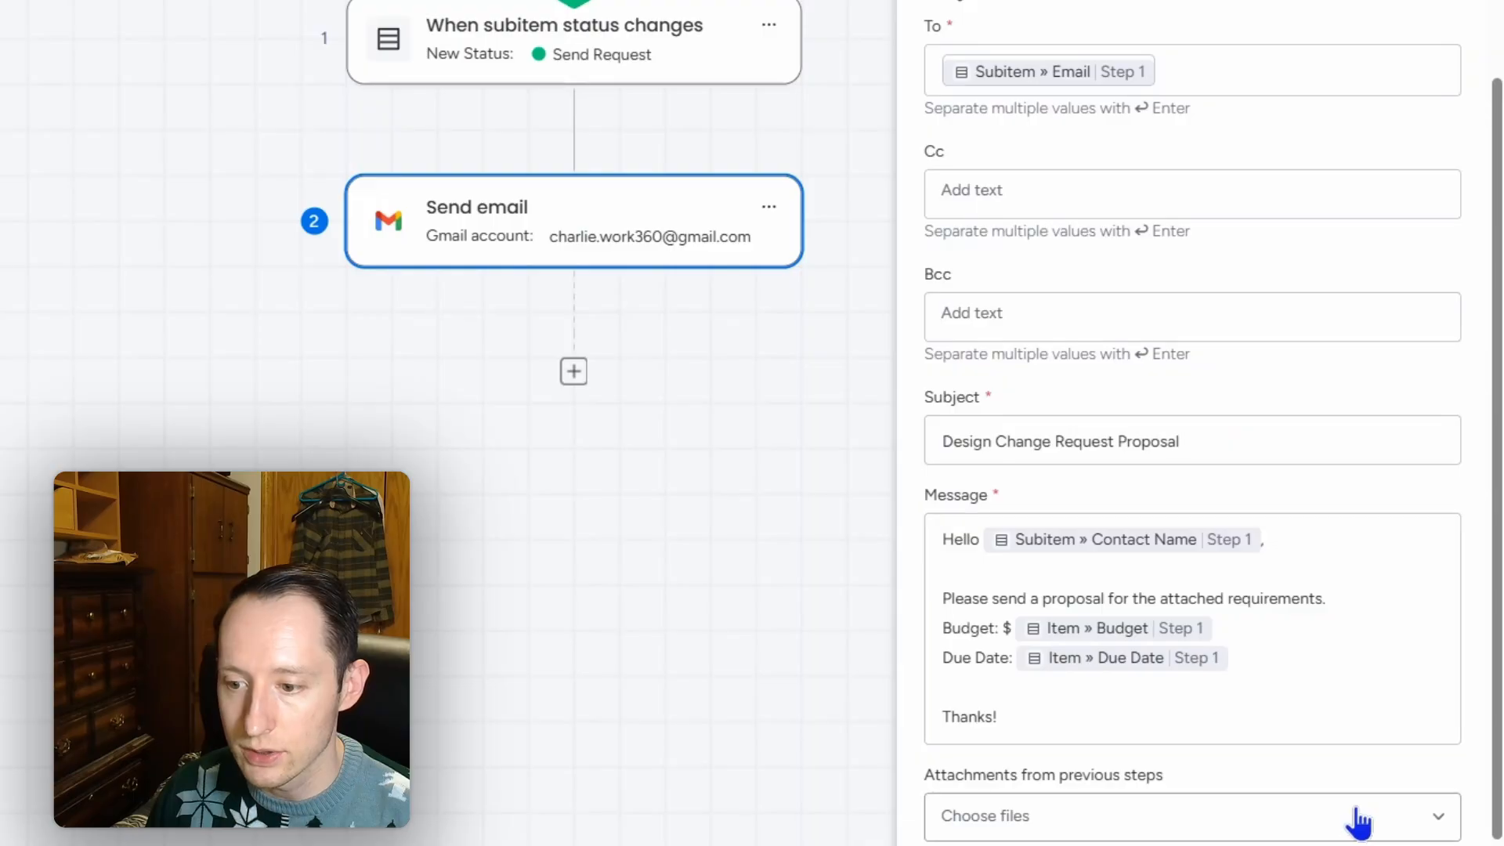
Step: Attach the item's Request Info File to the email and publish the workflow
click(1197, 815)
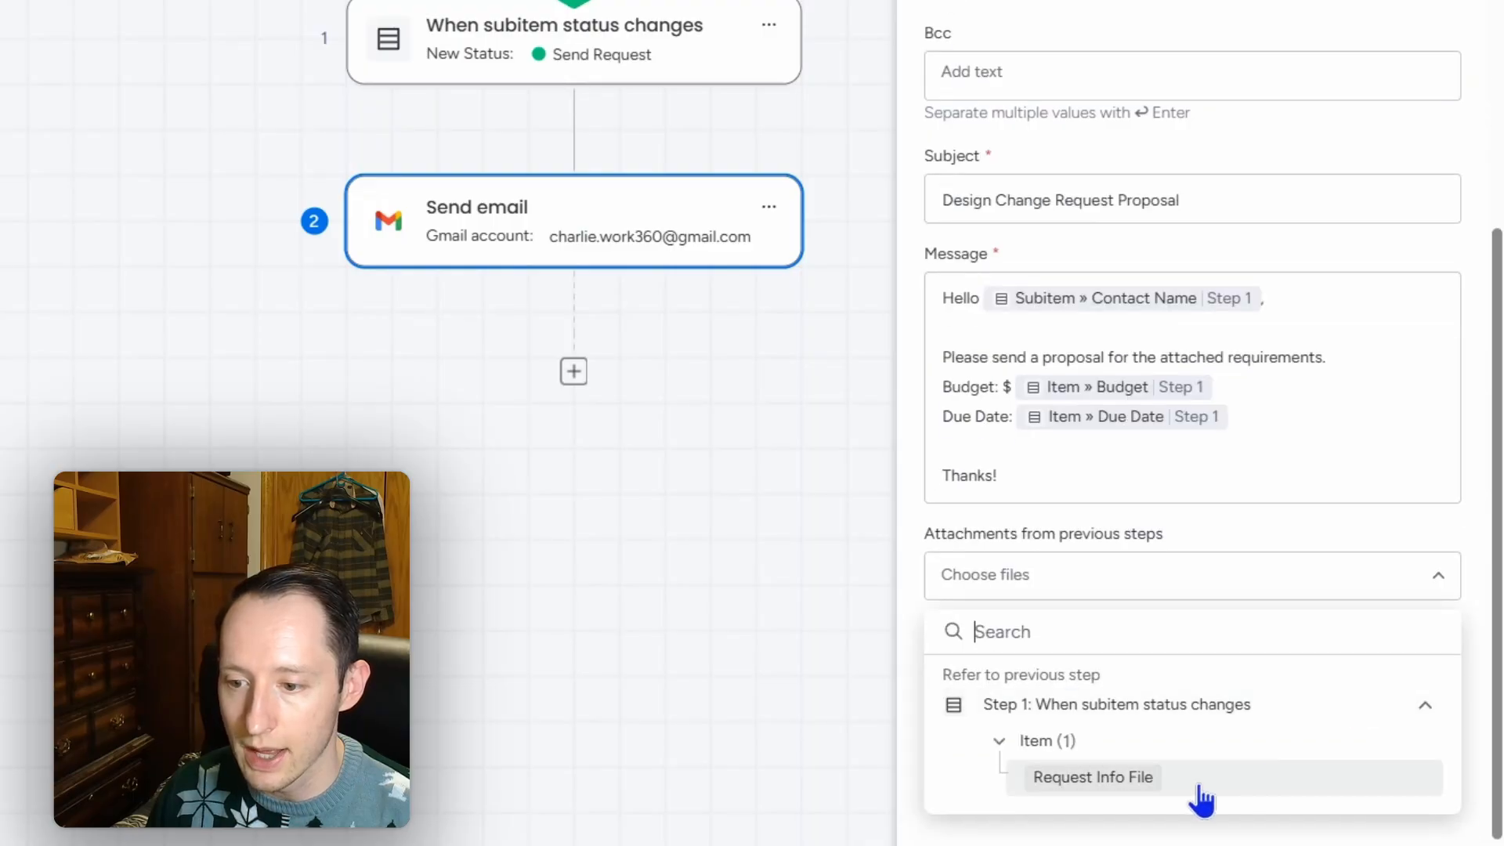
click(1138, 793)
click(1479, 528)
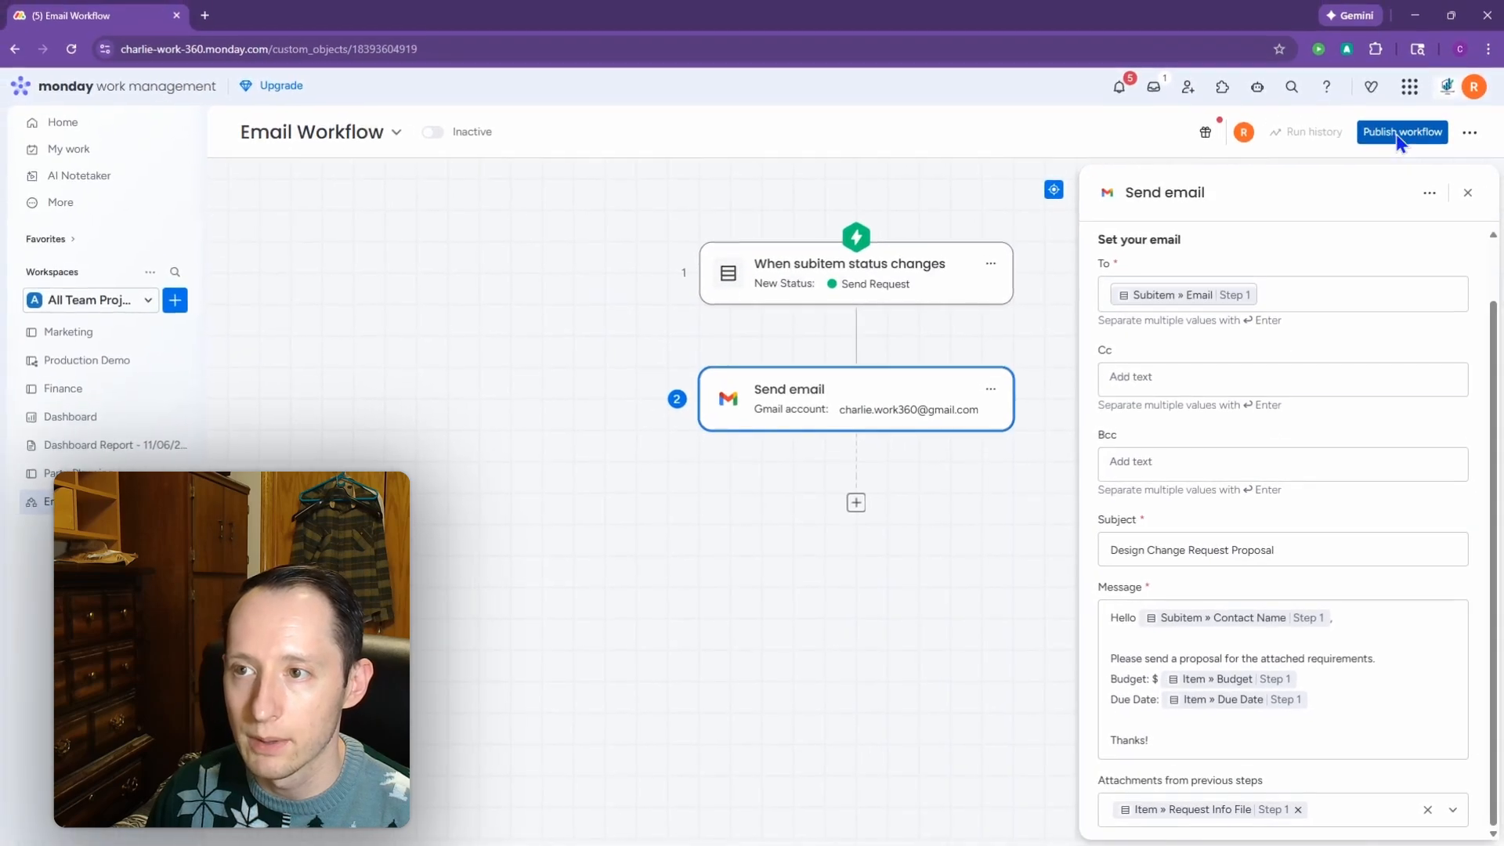
click(1396, 134)
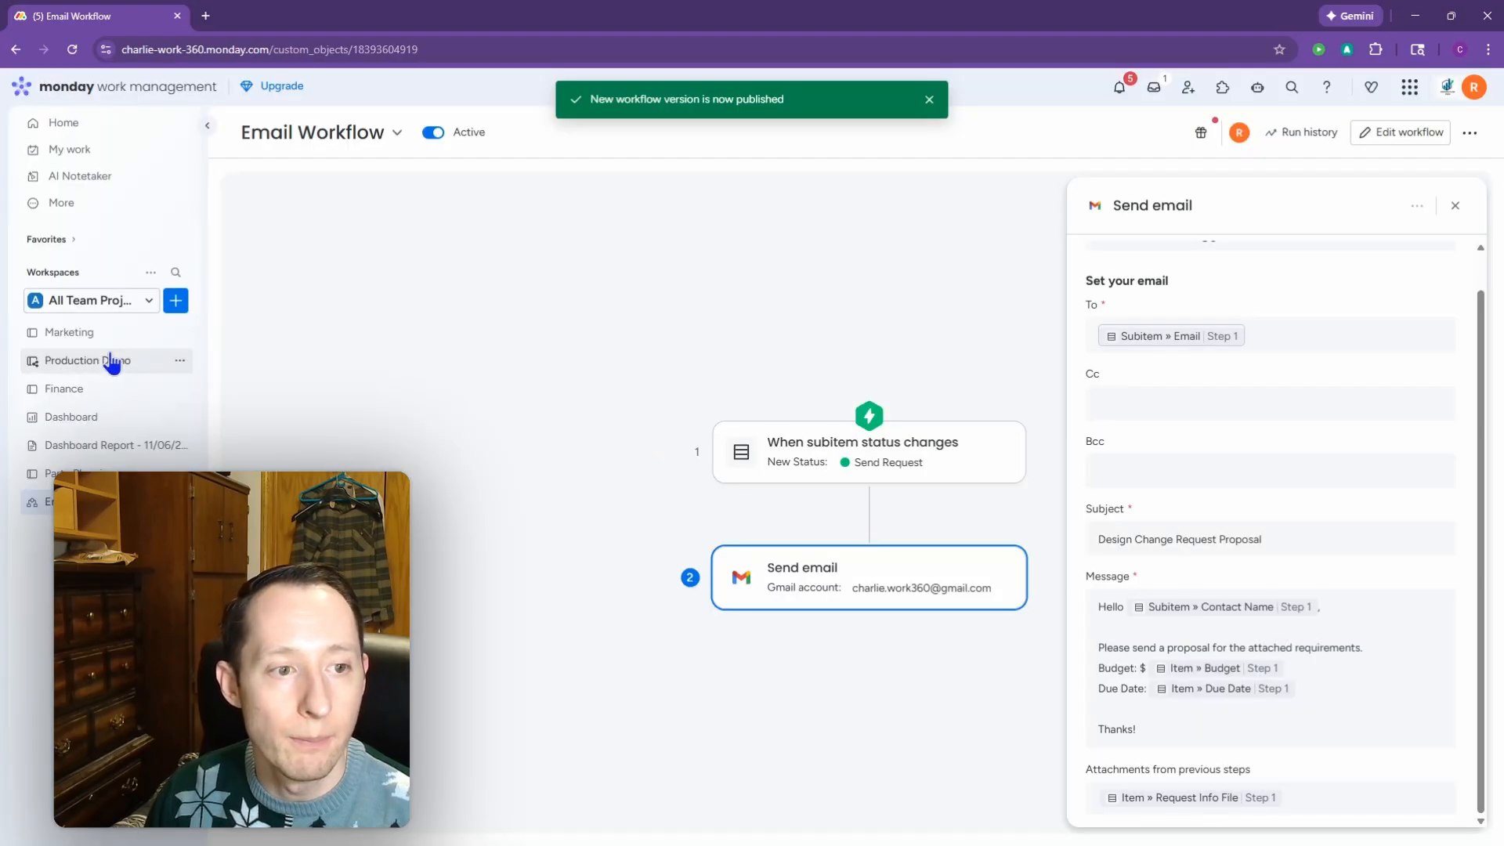
Step: On the Production Demo board, set Design Studio 2's Send Request column to Send Request
click(113, 367)
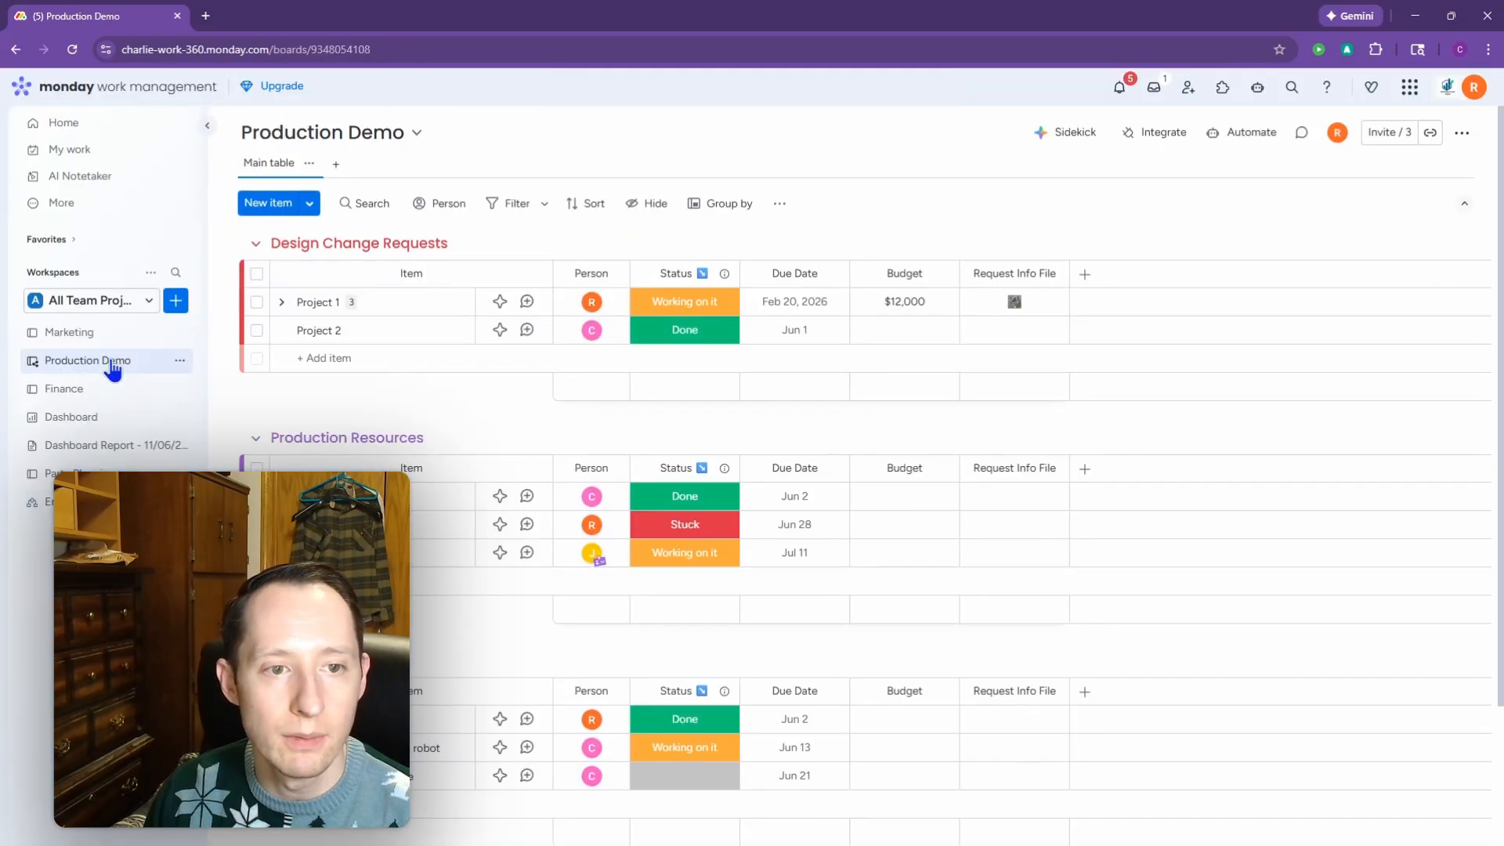
click(281, 303)
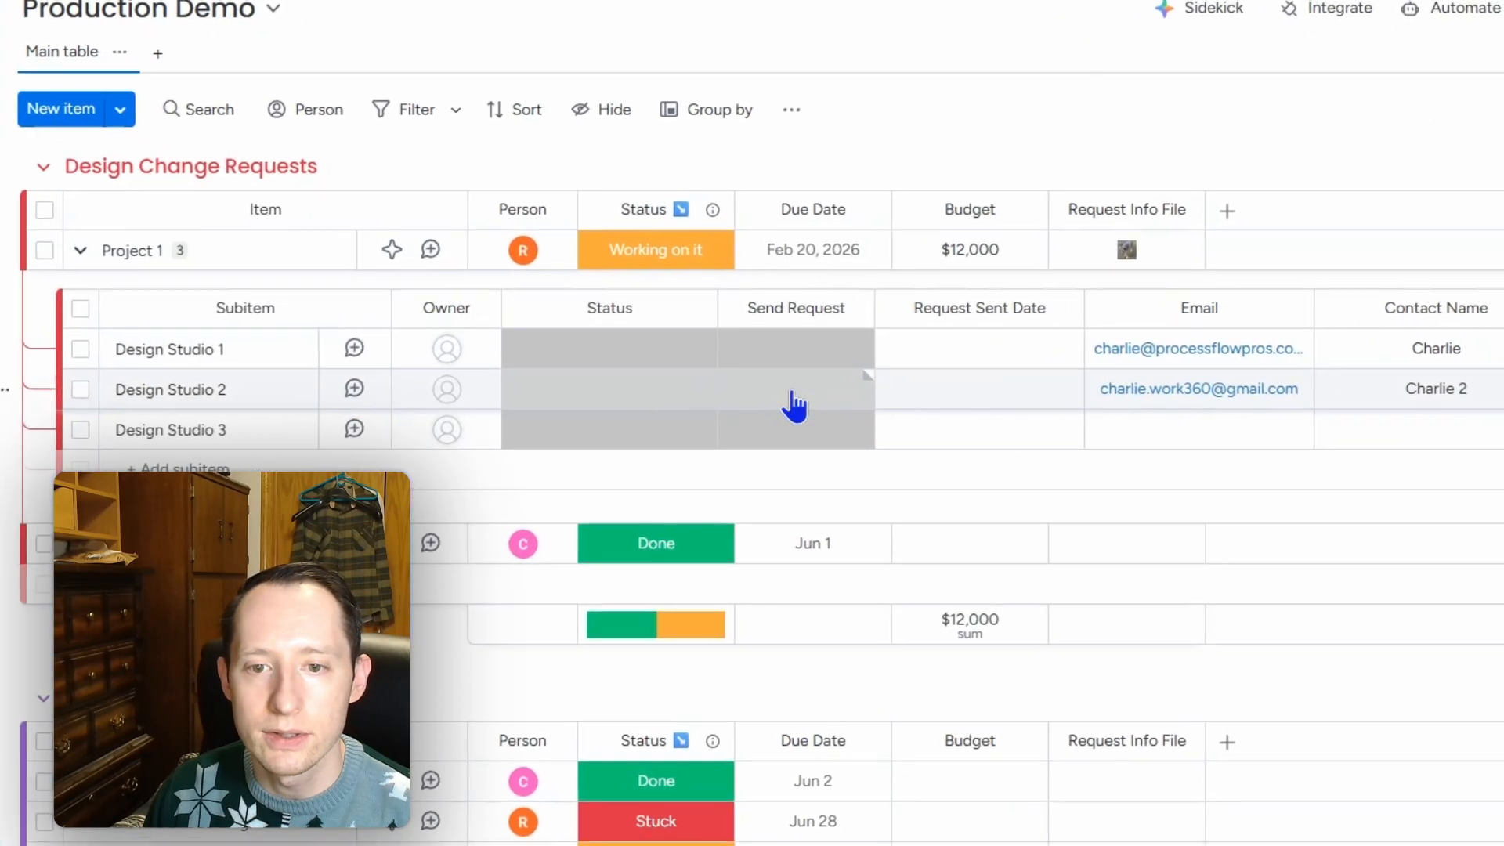
click(782, 399)
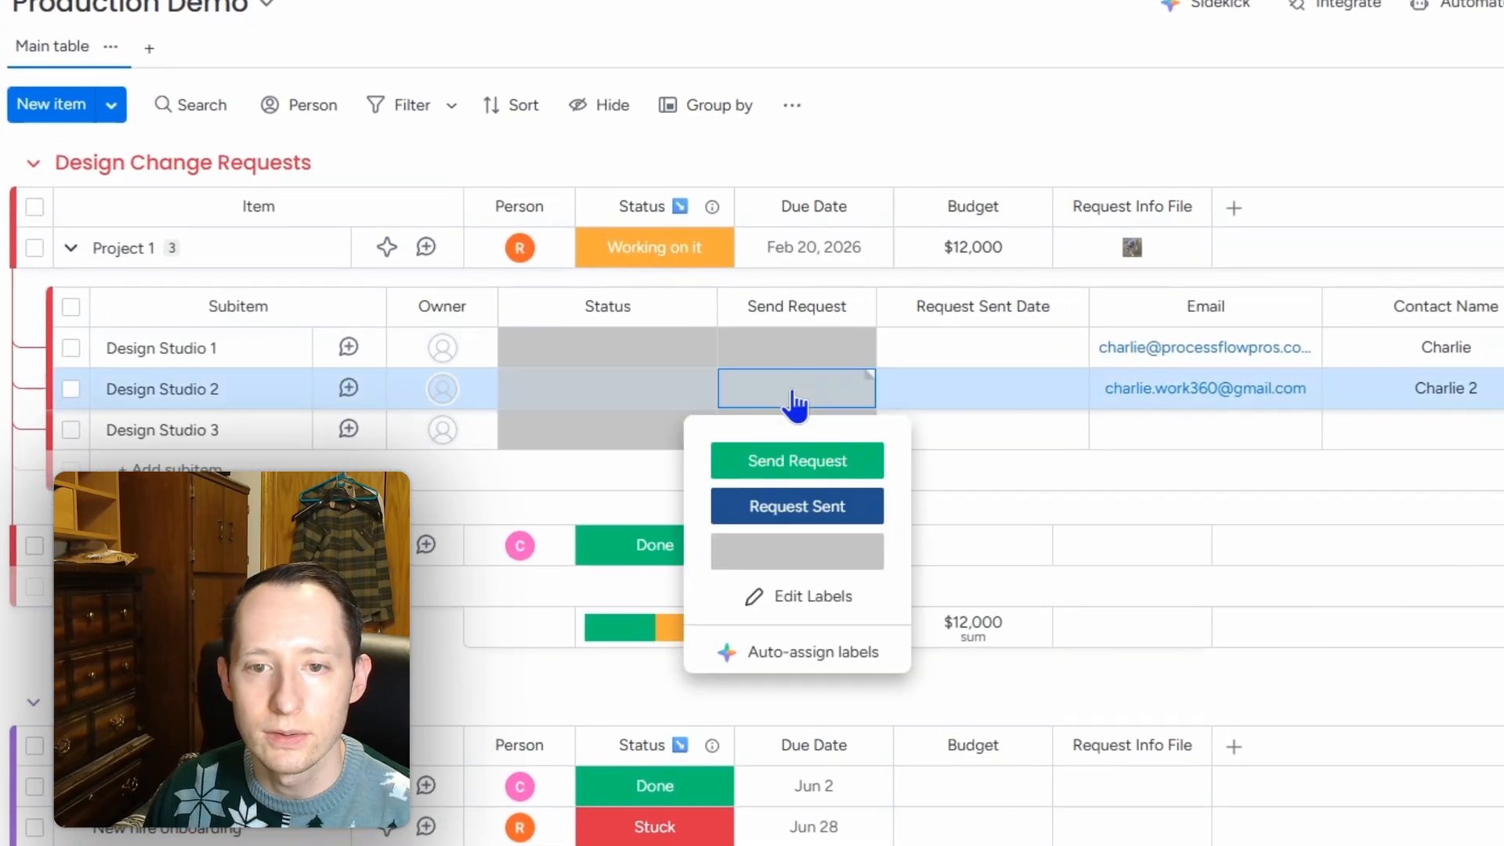
click(817, 470)
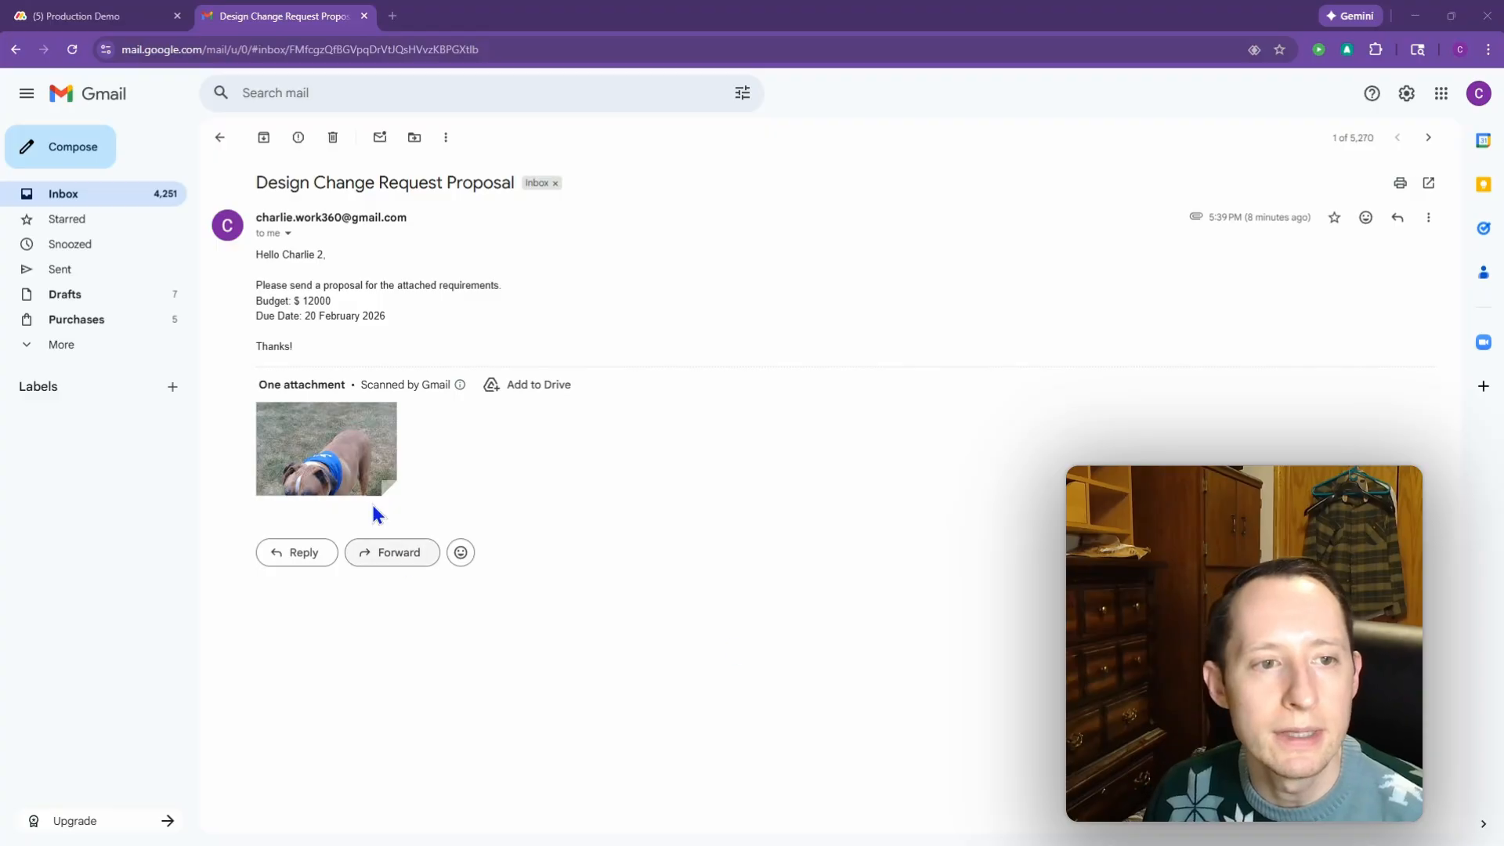
Step: Read the received email showing Budget $12000, Due Date 20 February 2026 and the Tanner cropped.jpg attachment
drag(257, 260, 319, 256)
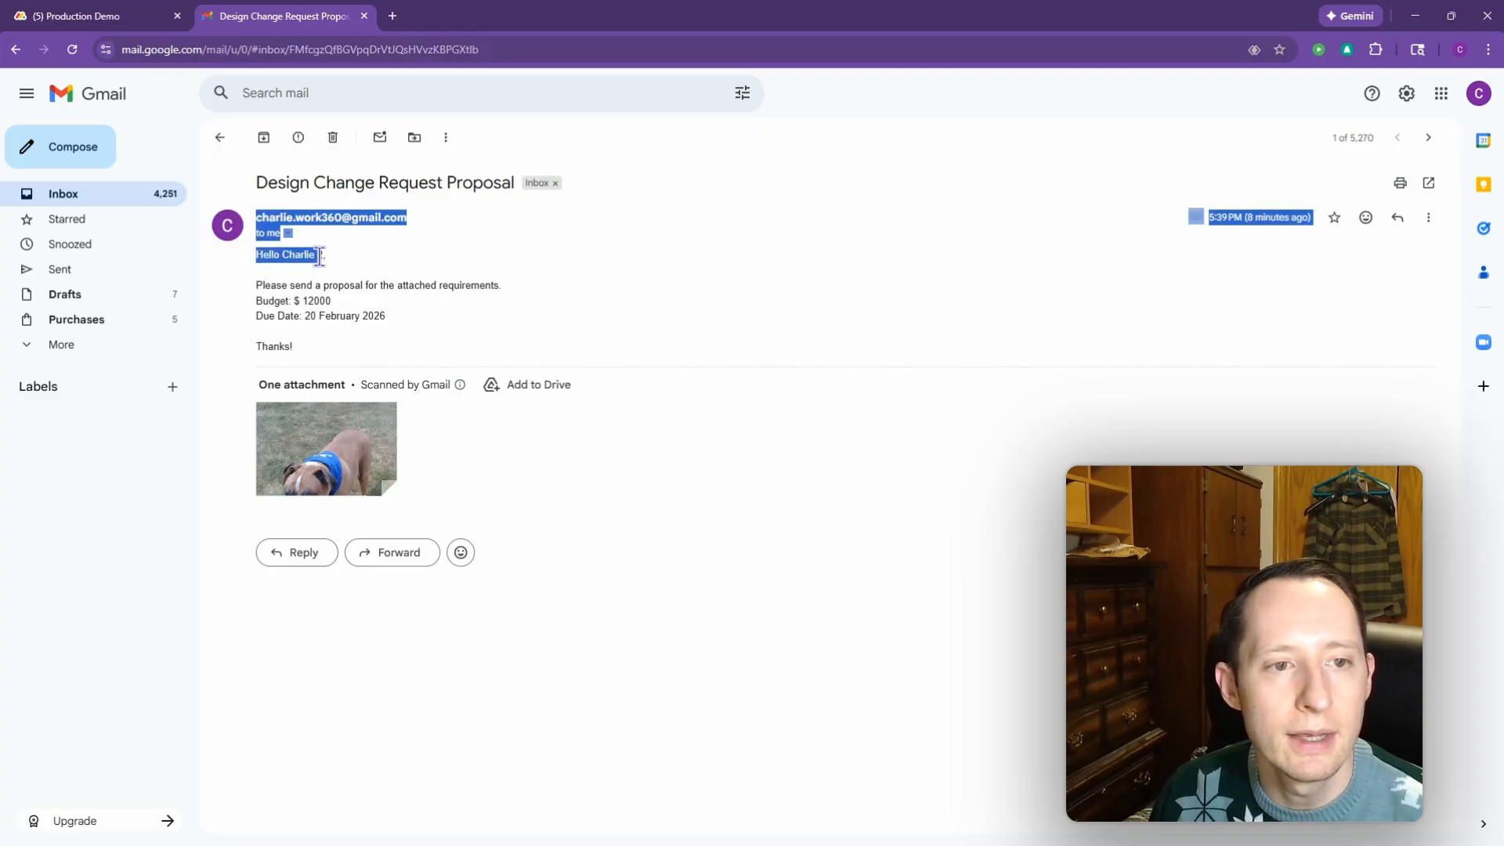
click(337, 254)
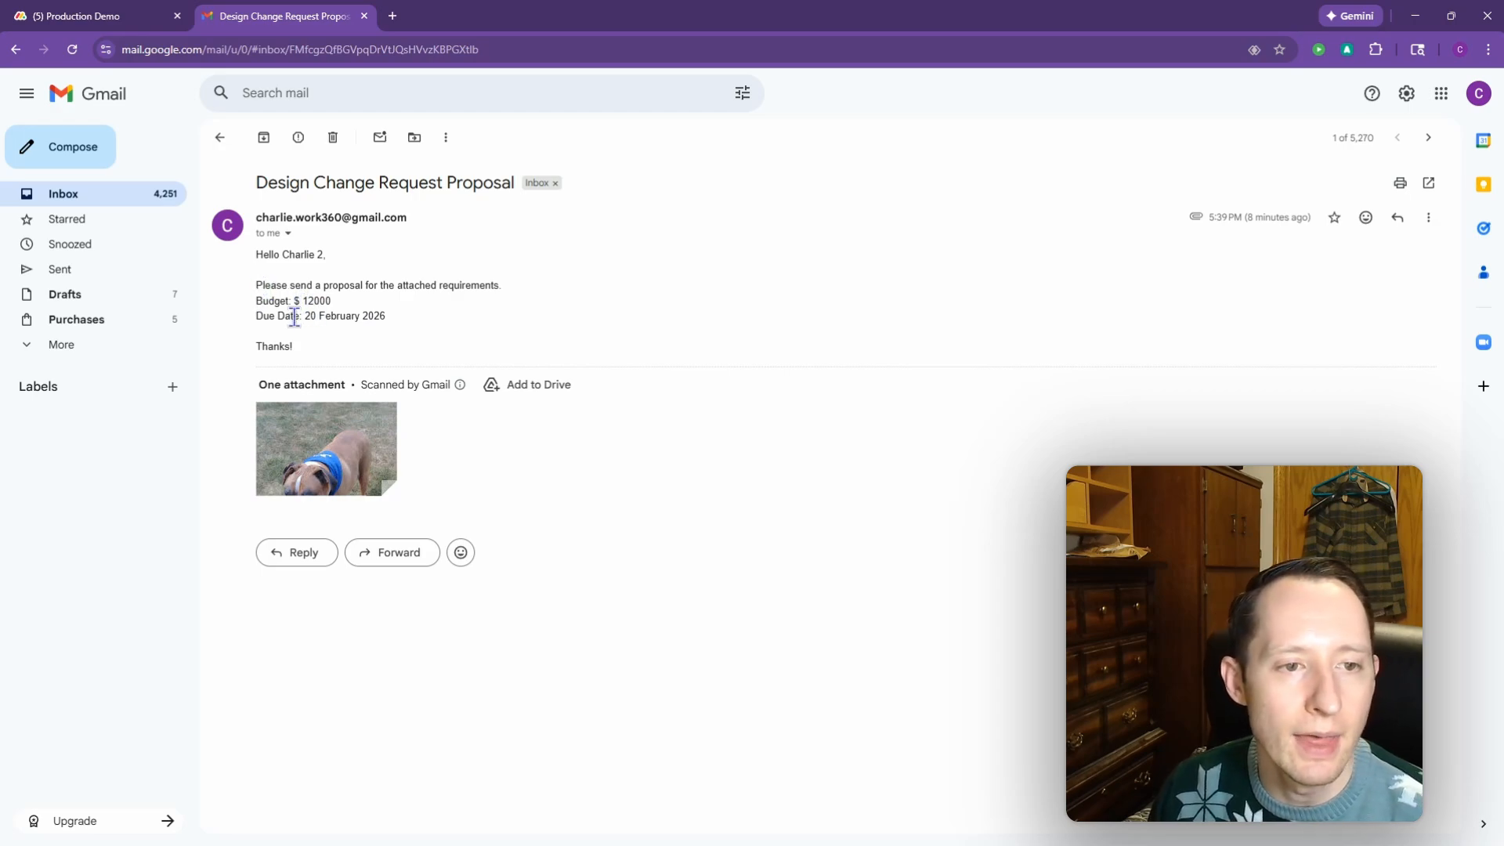
mouse_move(363, 459)
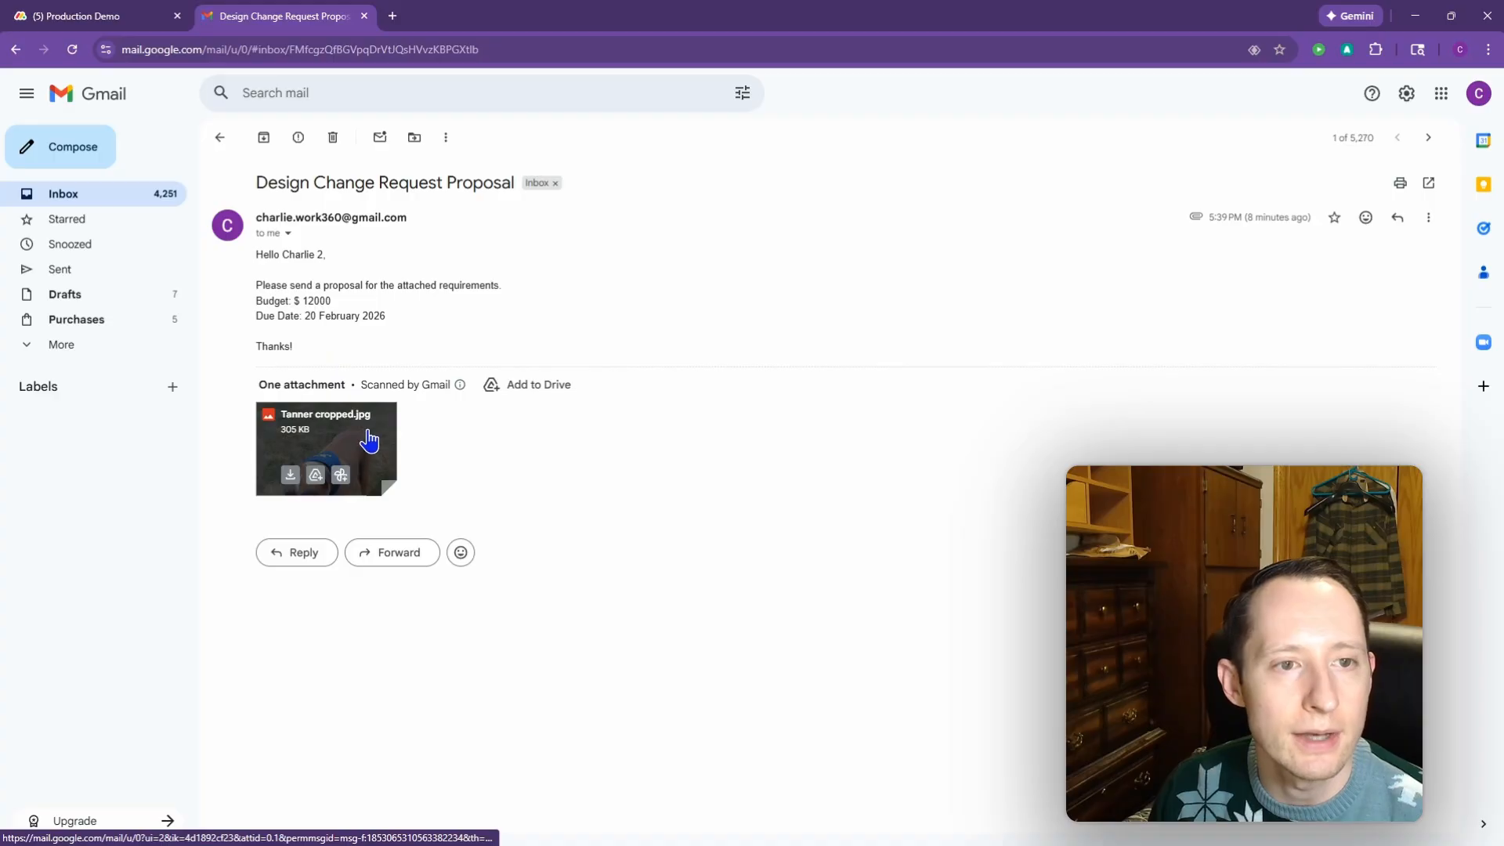
Step: Start a from-scratch automation triggered when subitem Send Request changes to Send Request
click(104, 23)
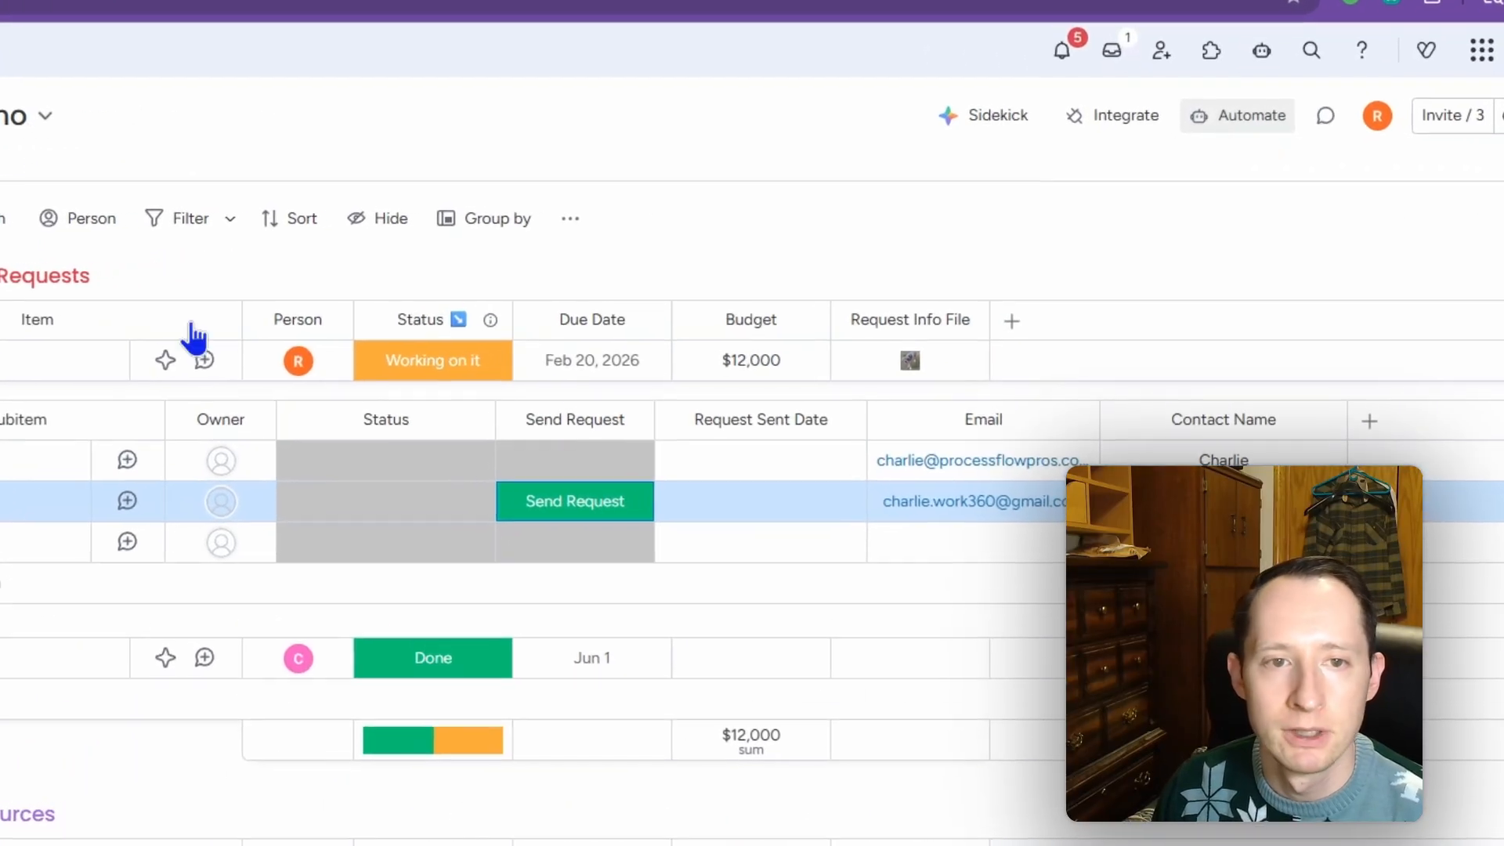
click(1246, 132)
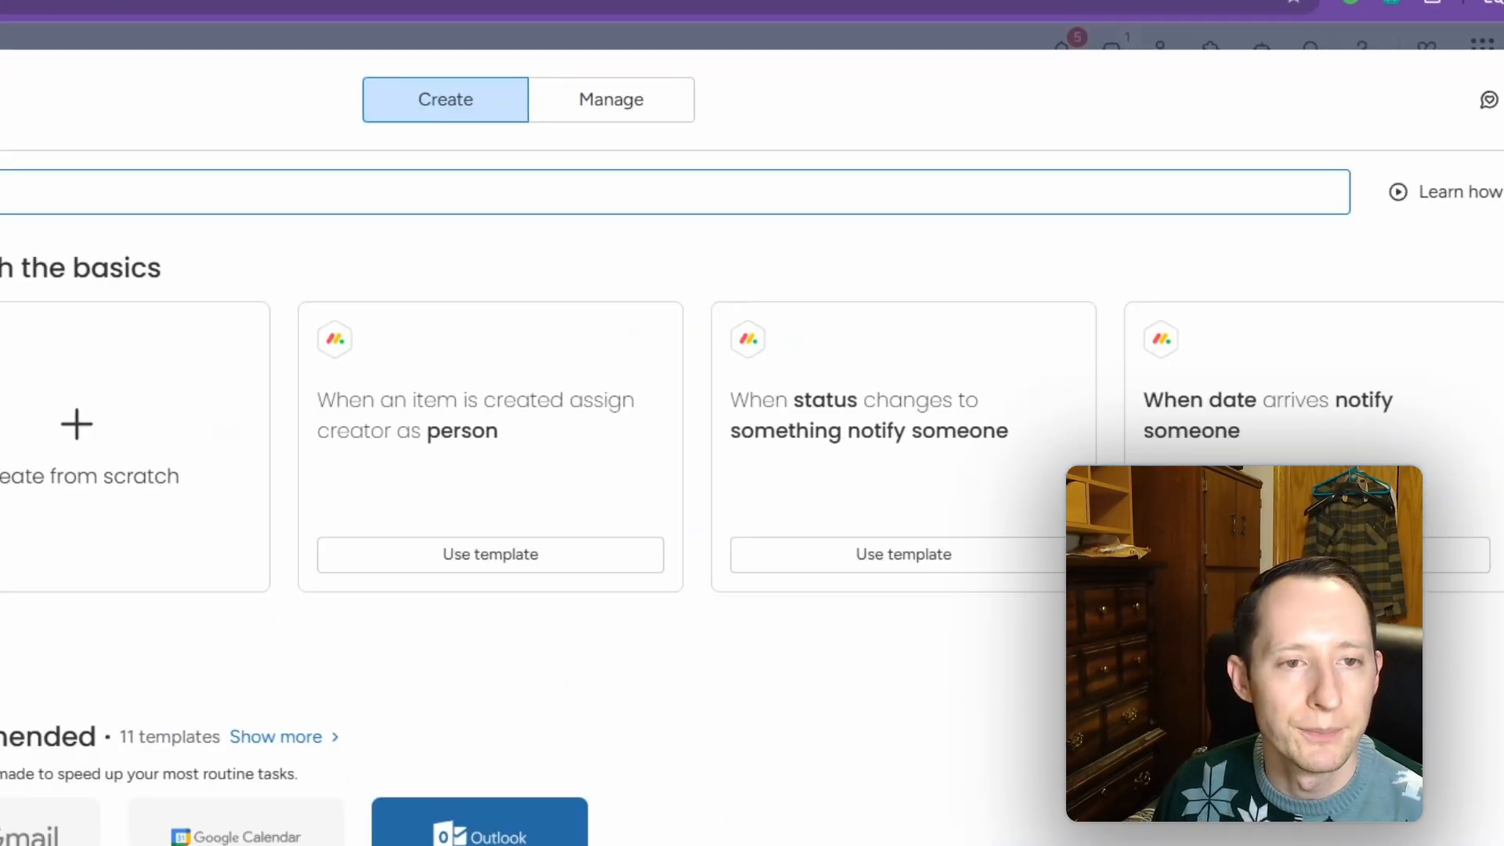
click(173, 450)
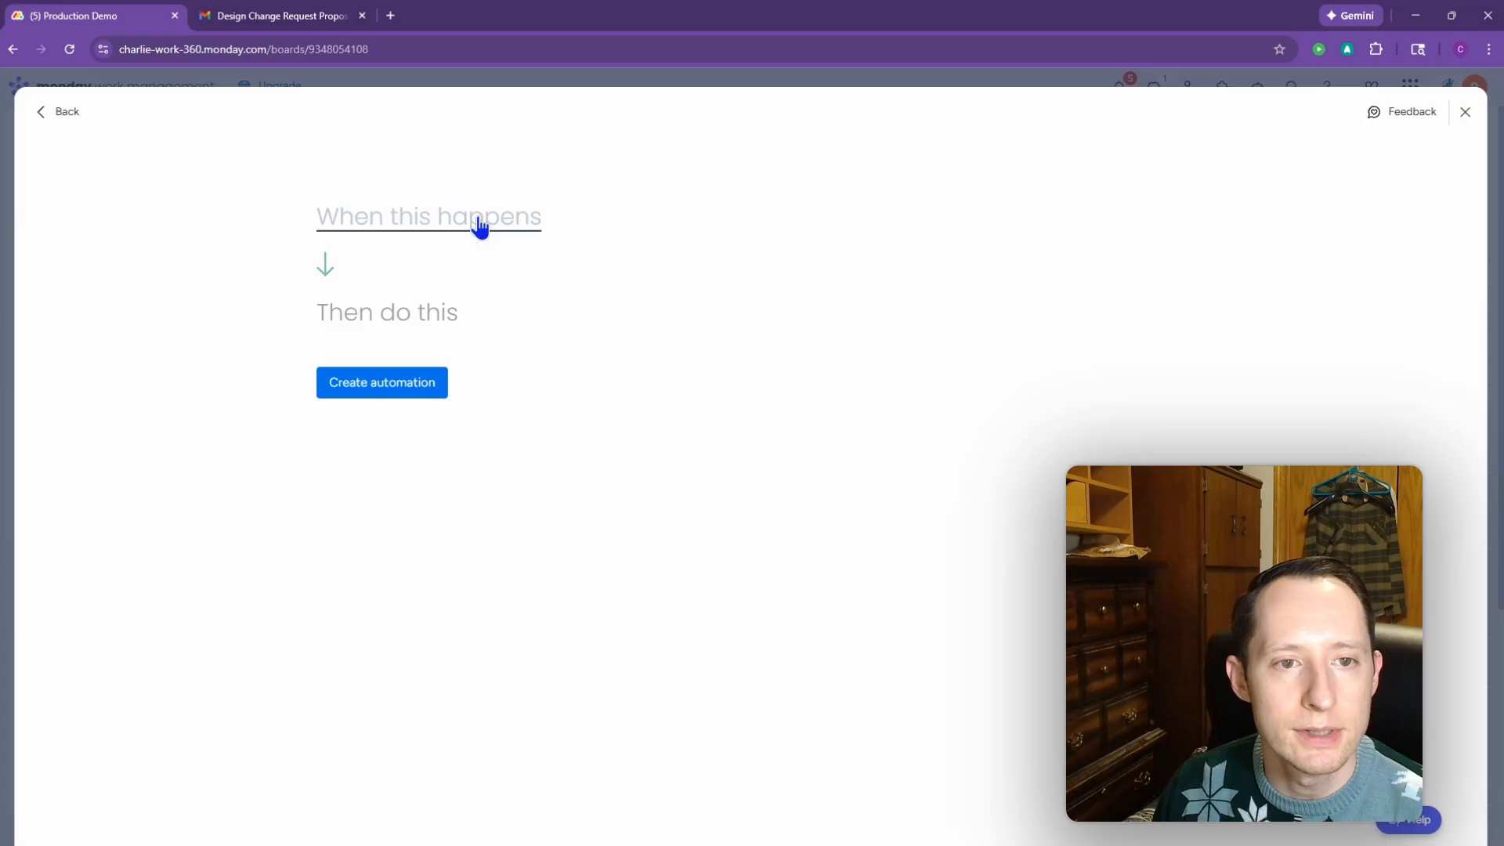
click(481, 227)
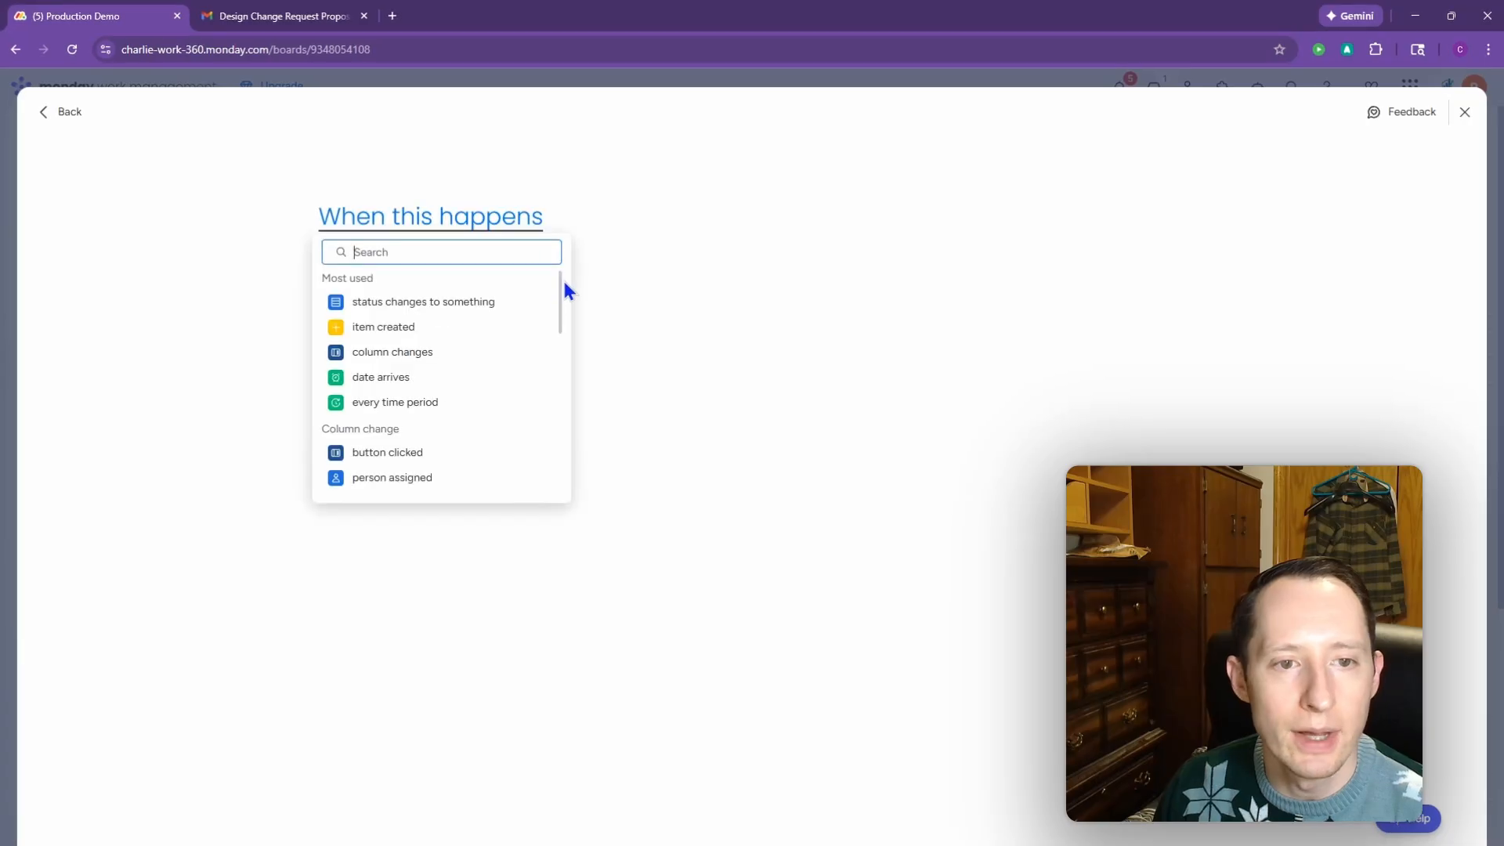
click(482, 301)
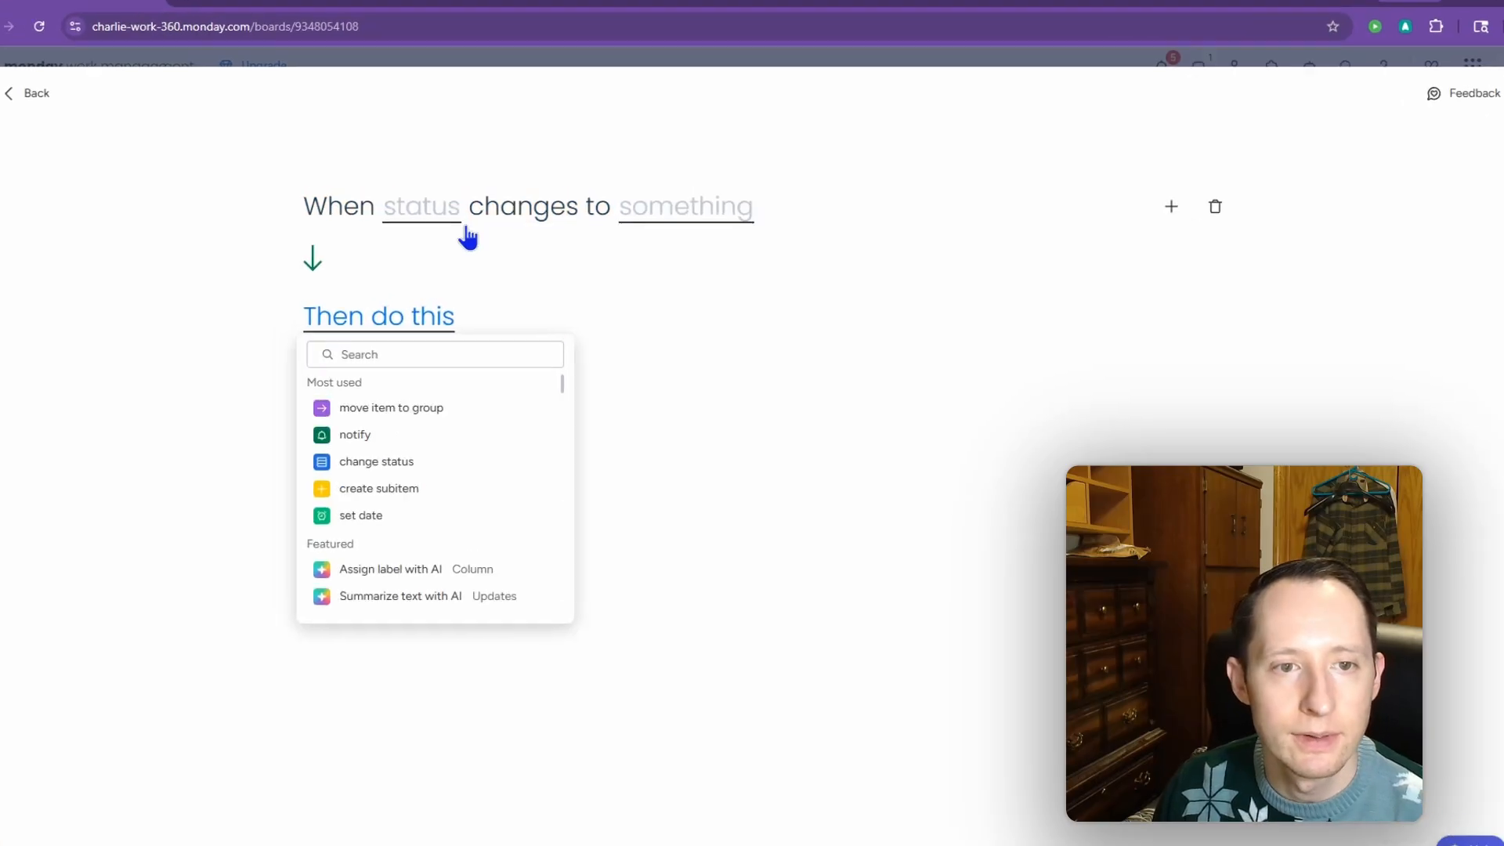
click(462, 224)
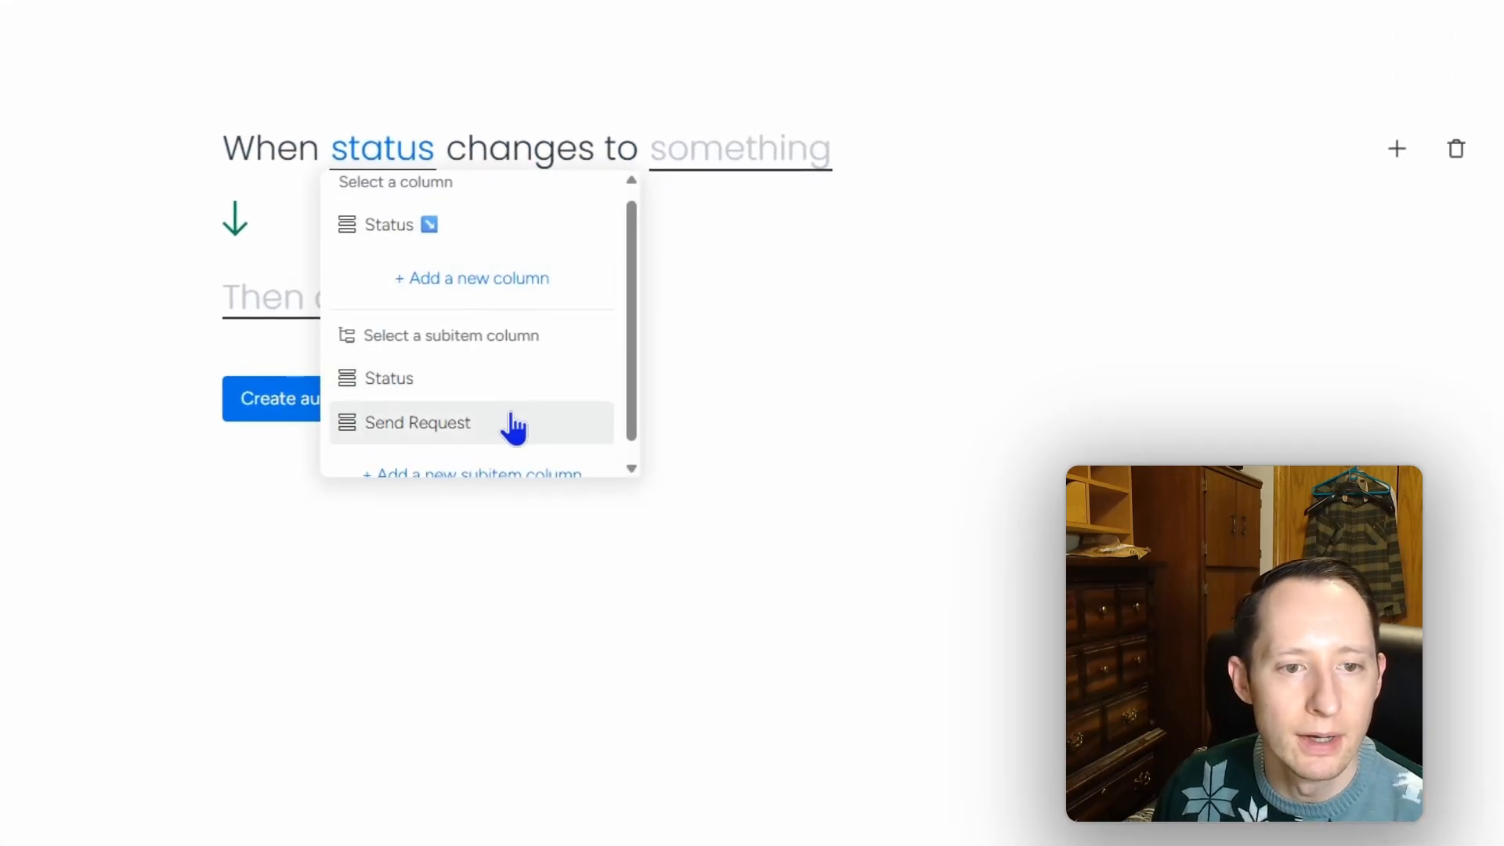
click(513, 427)
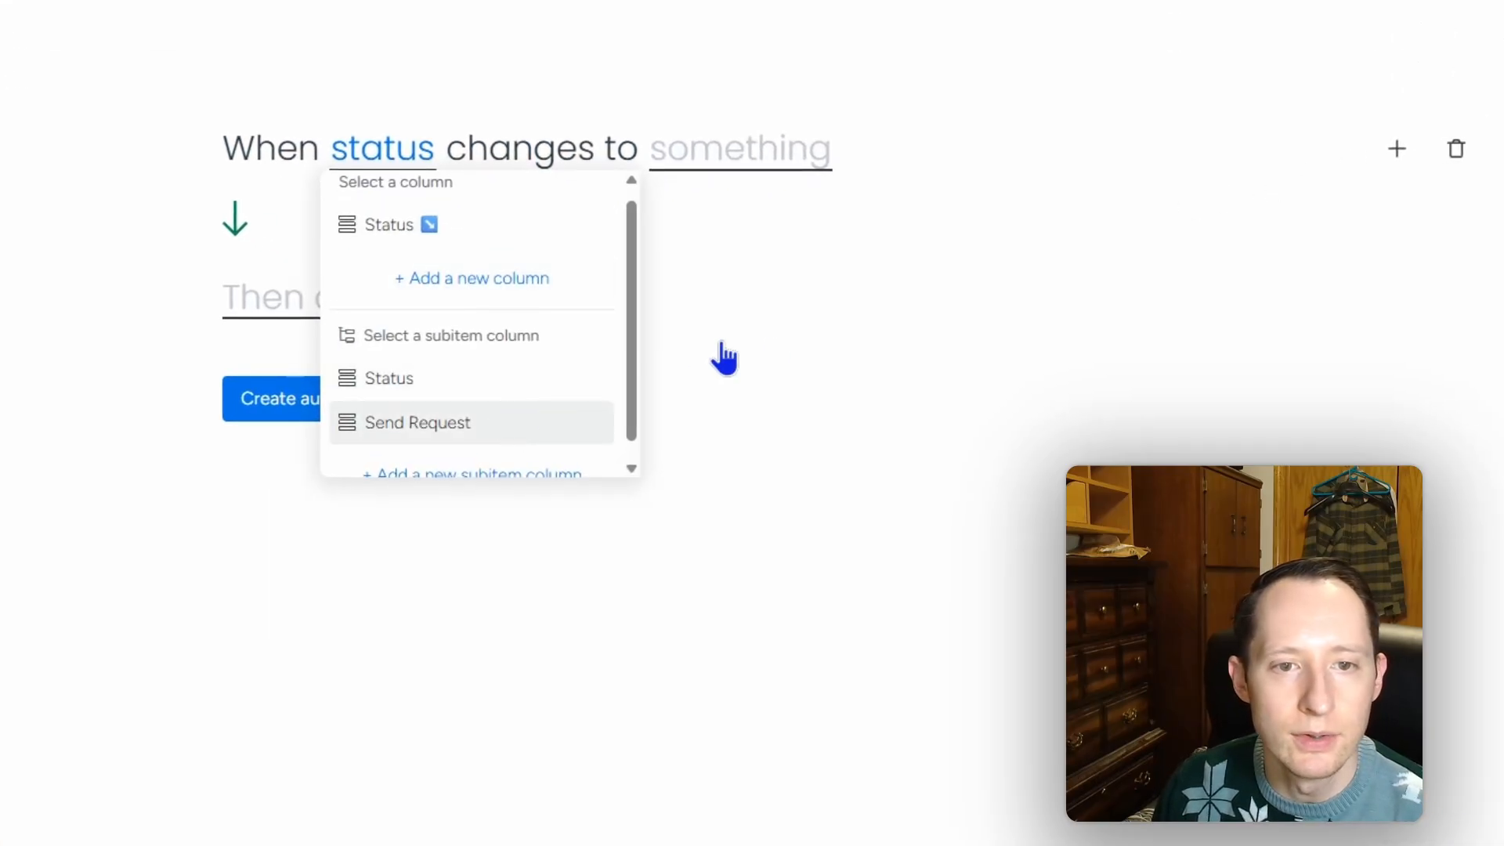
click(947, 153)
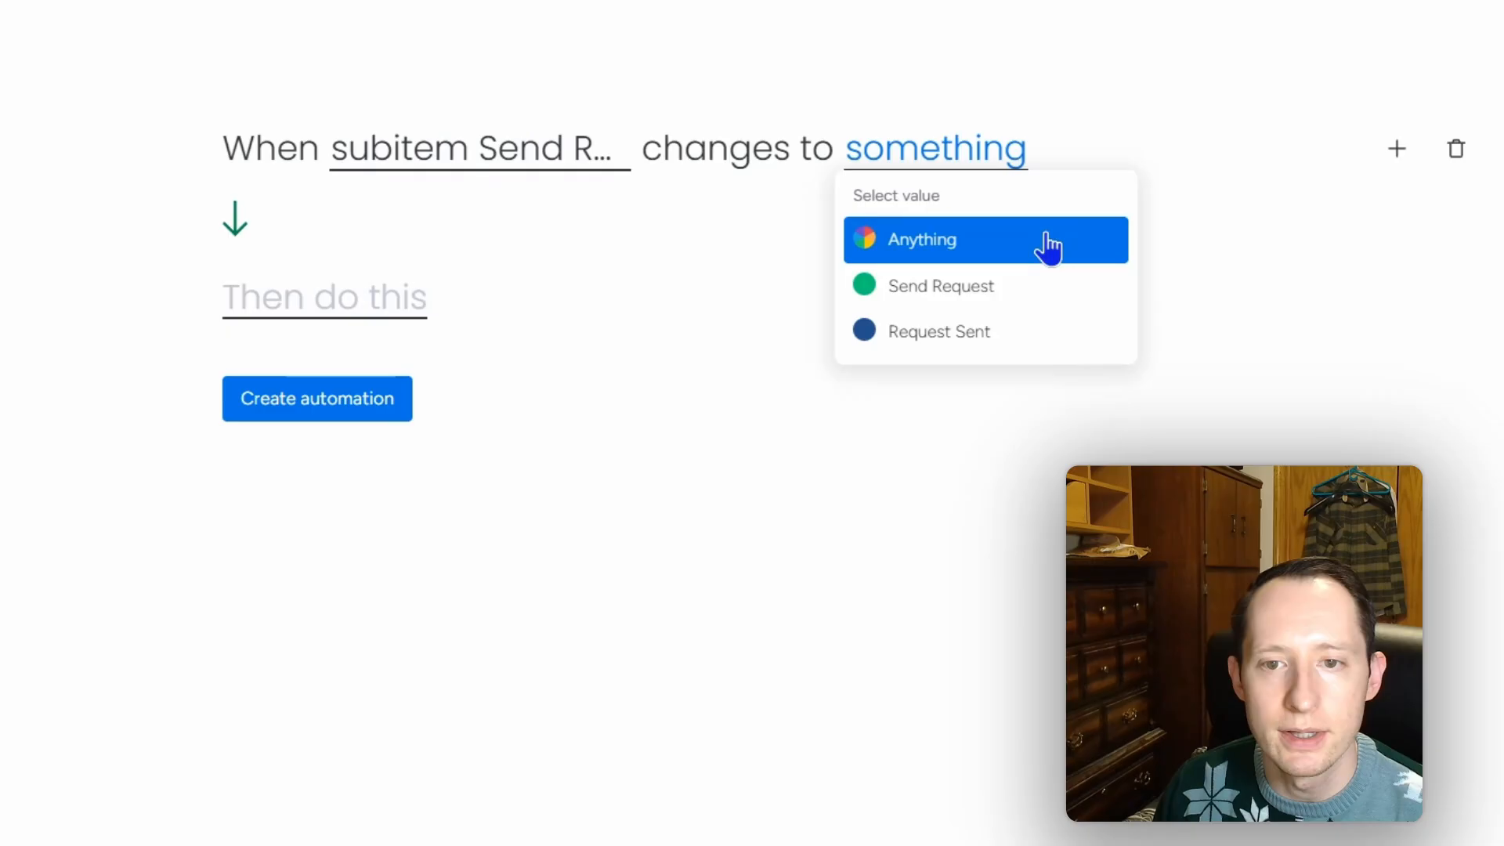
click(1056, 299)
Step: Have the automation set subitem Status to Waiting on Supplier, and create it
click(384, 321)
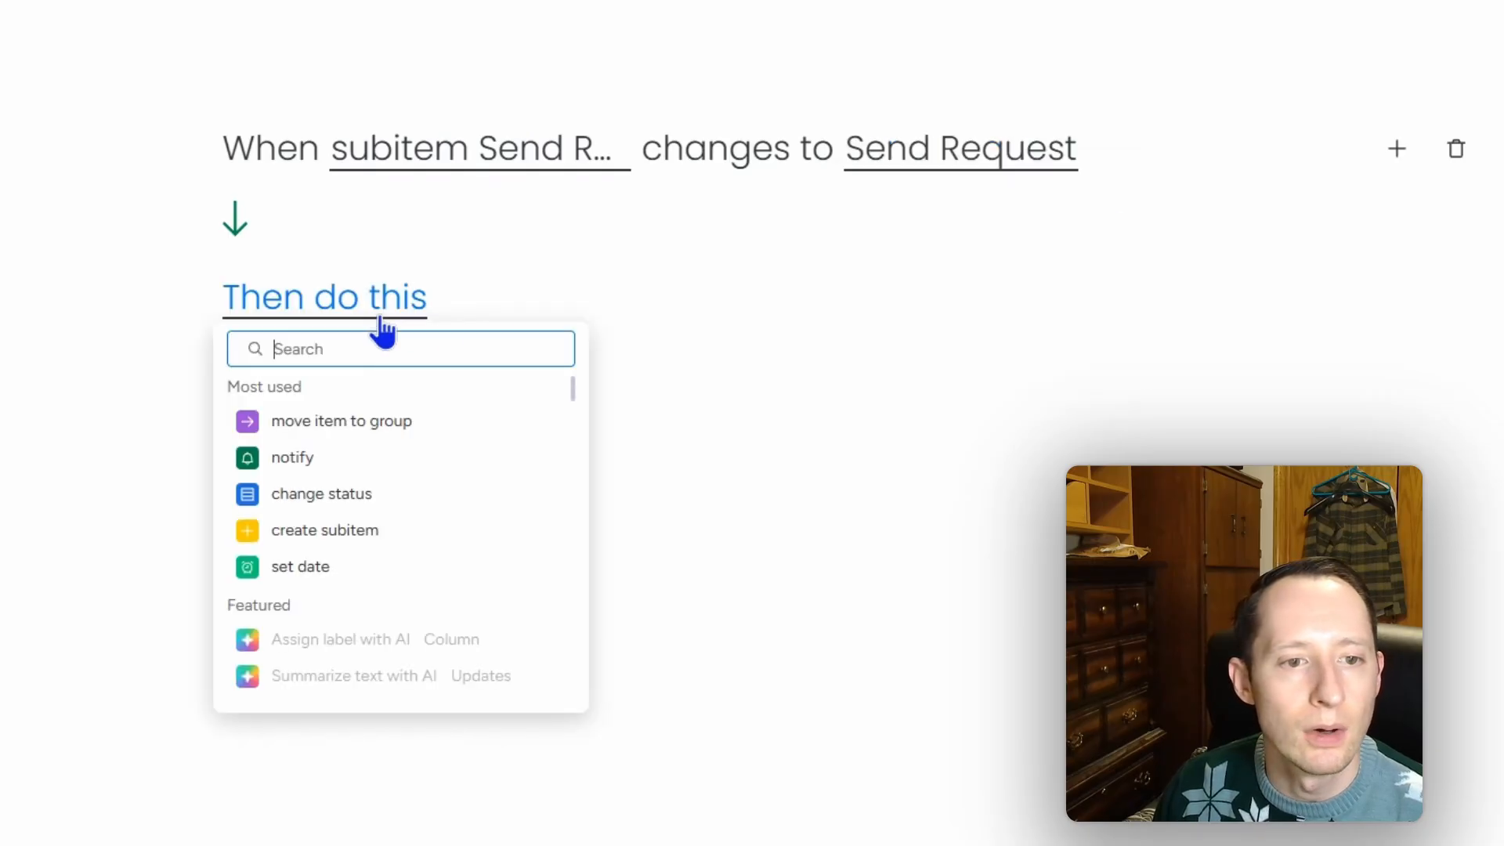
click(379, 494)
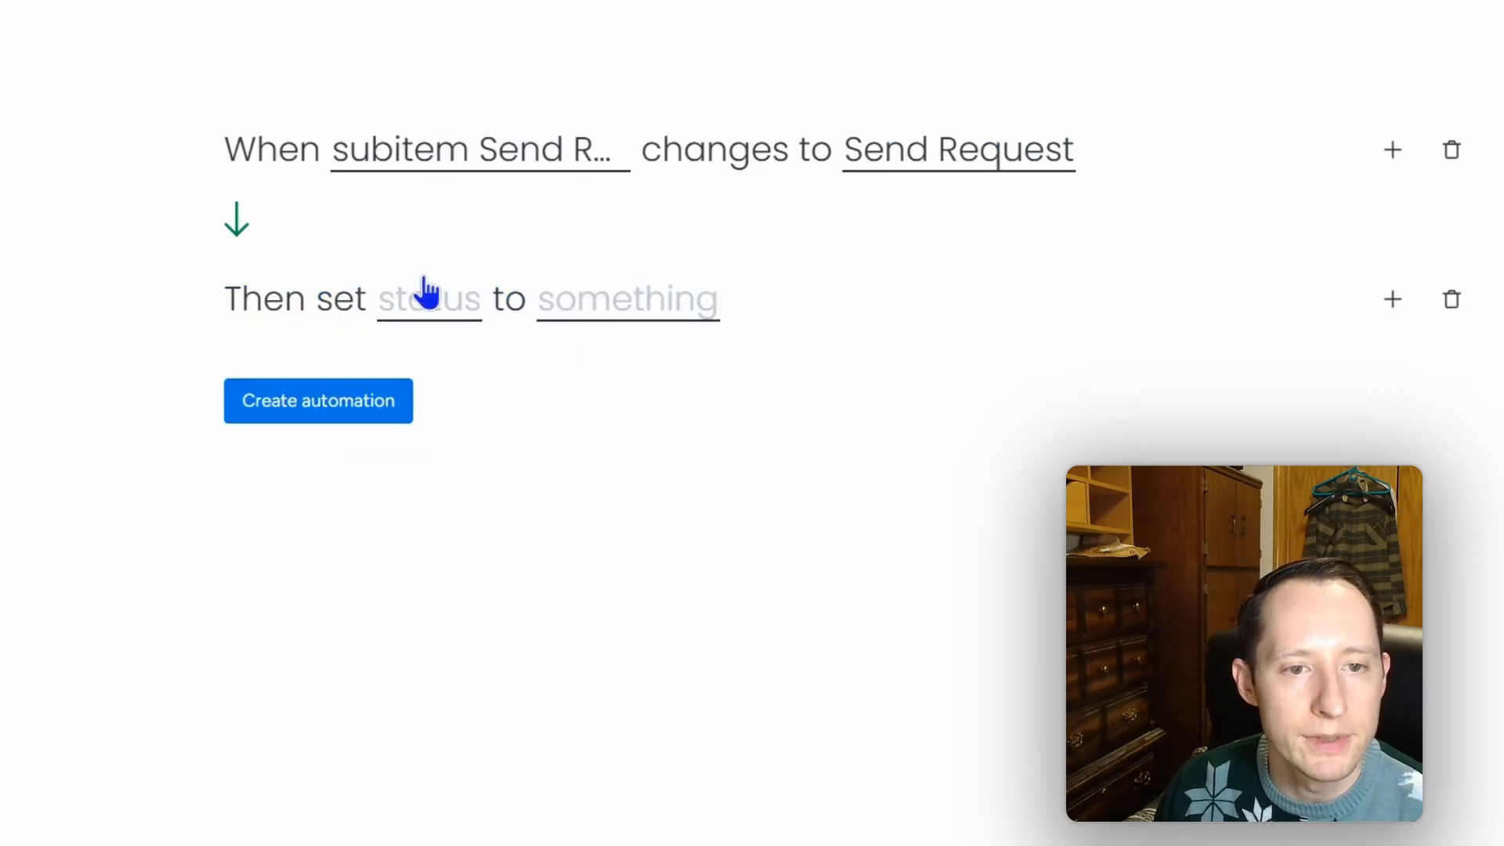
click(426, 296)
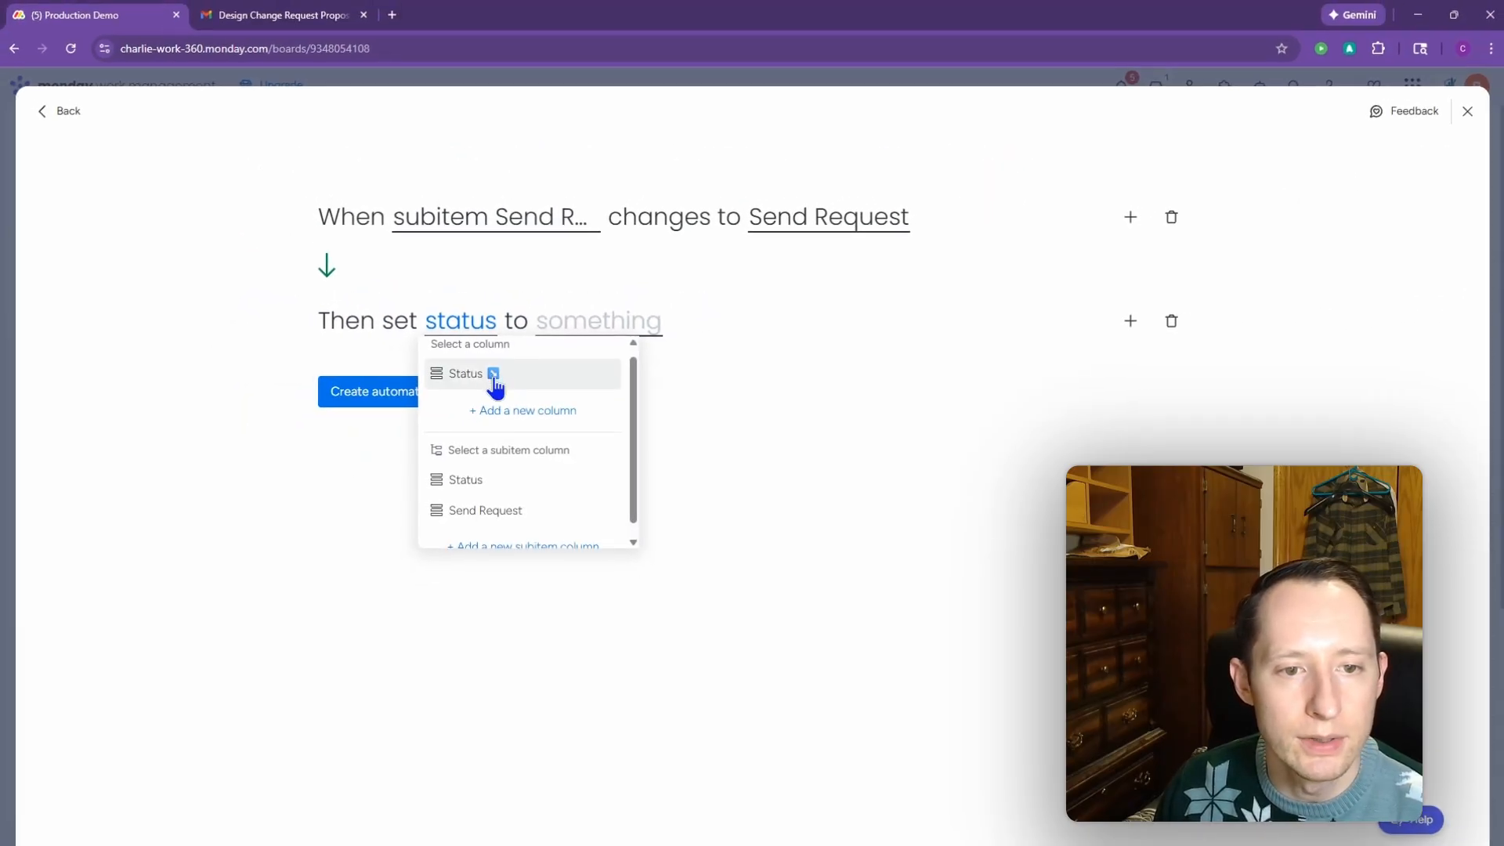
click(499, 478)
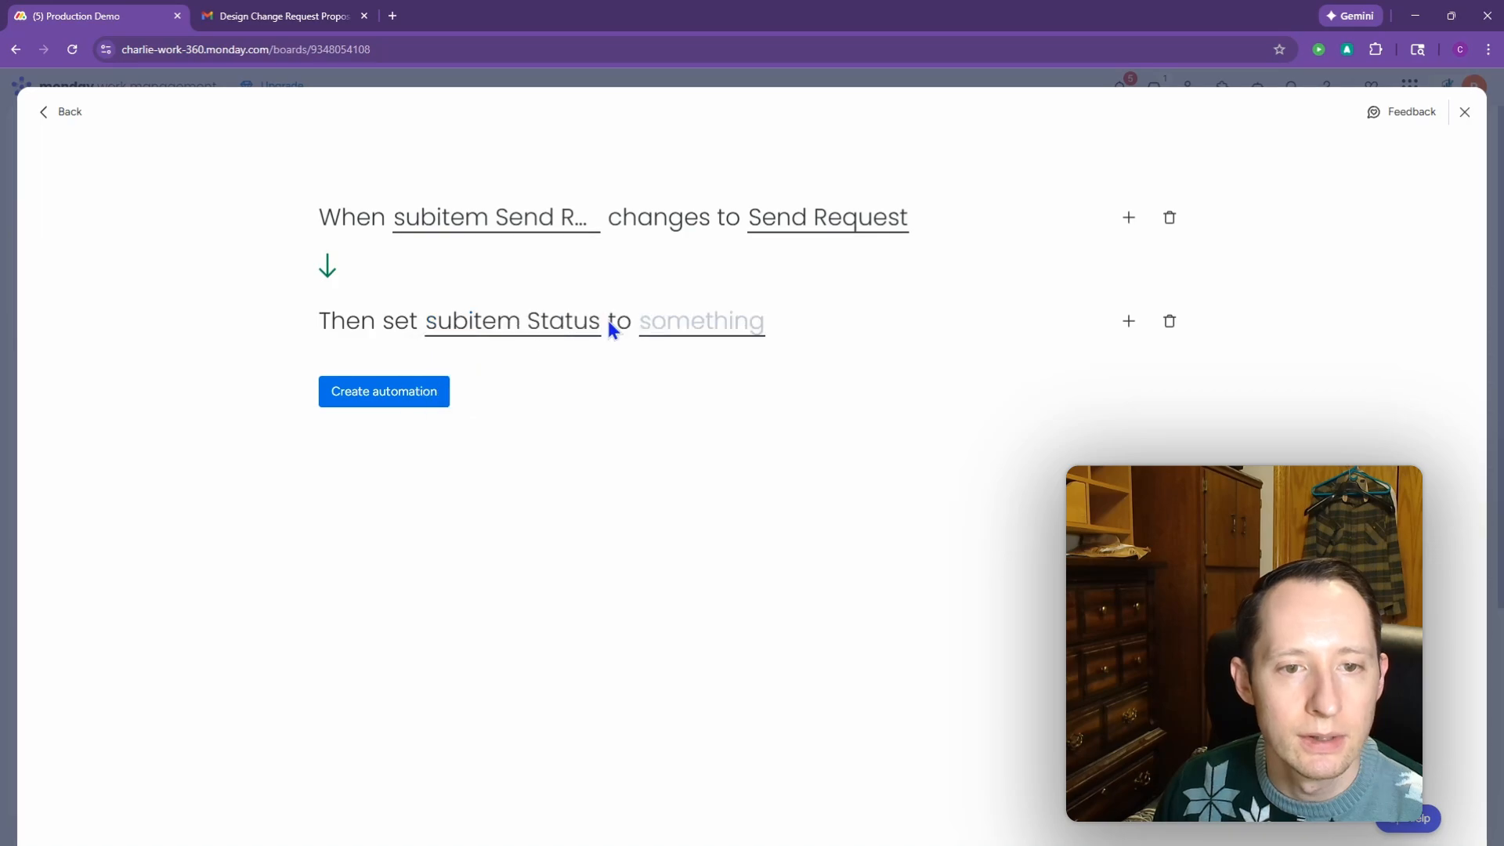
click(721, 338)
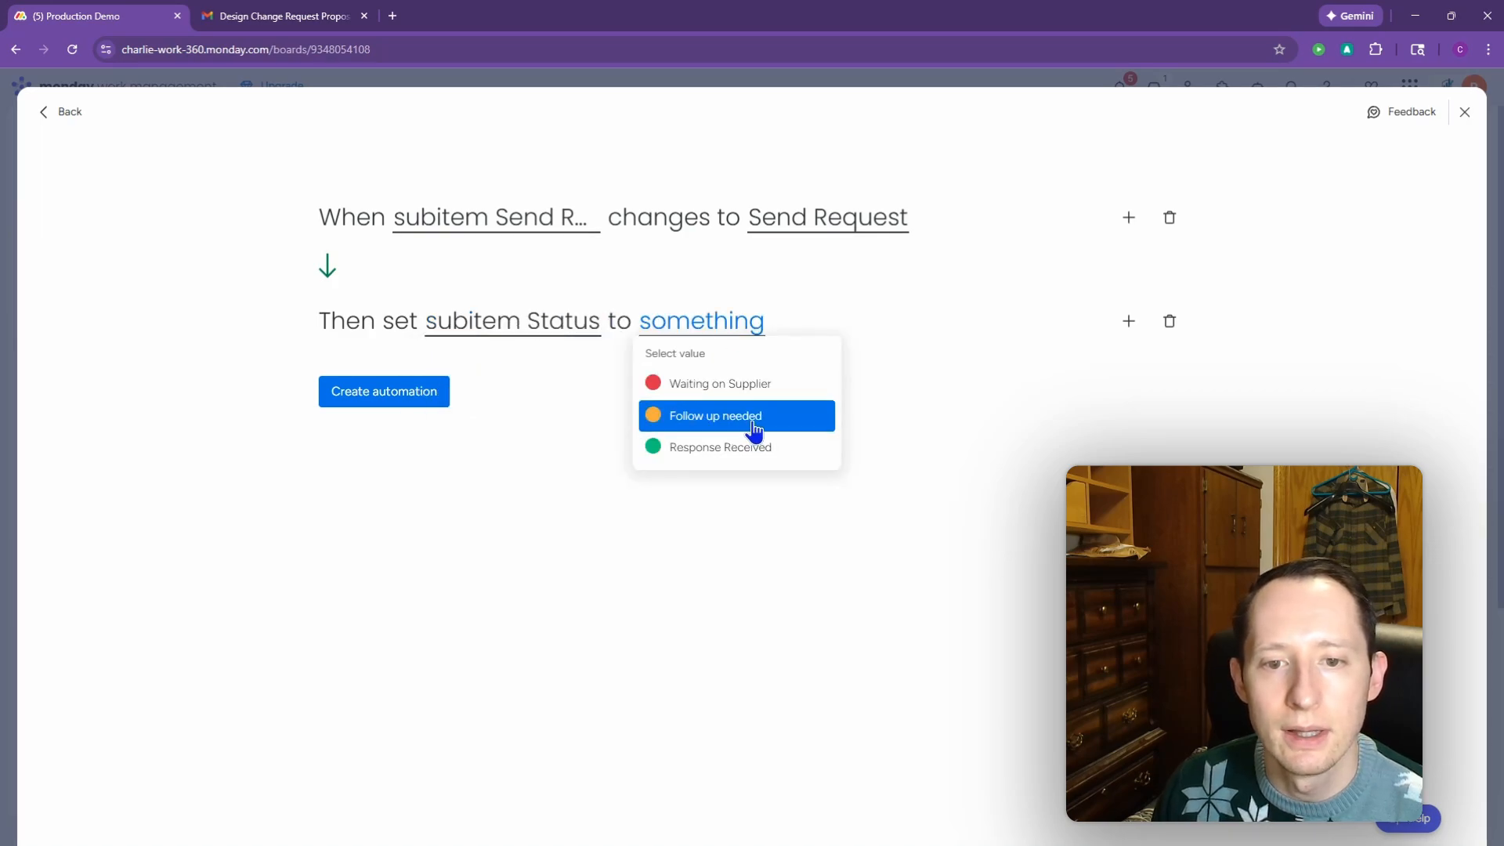
click(788, 390)
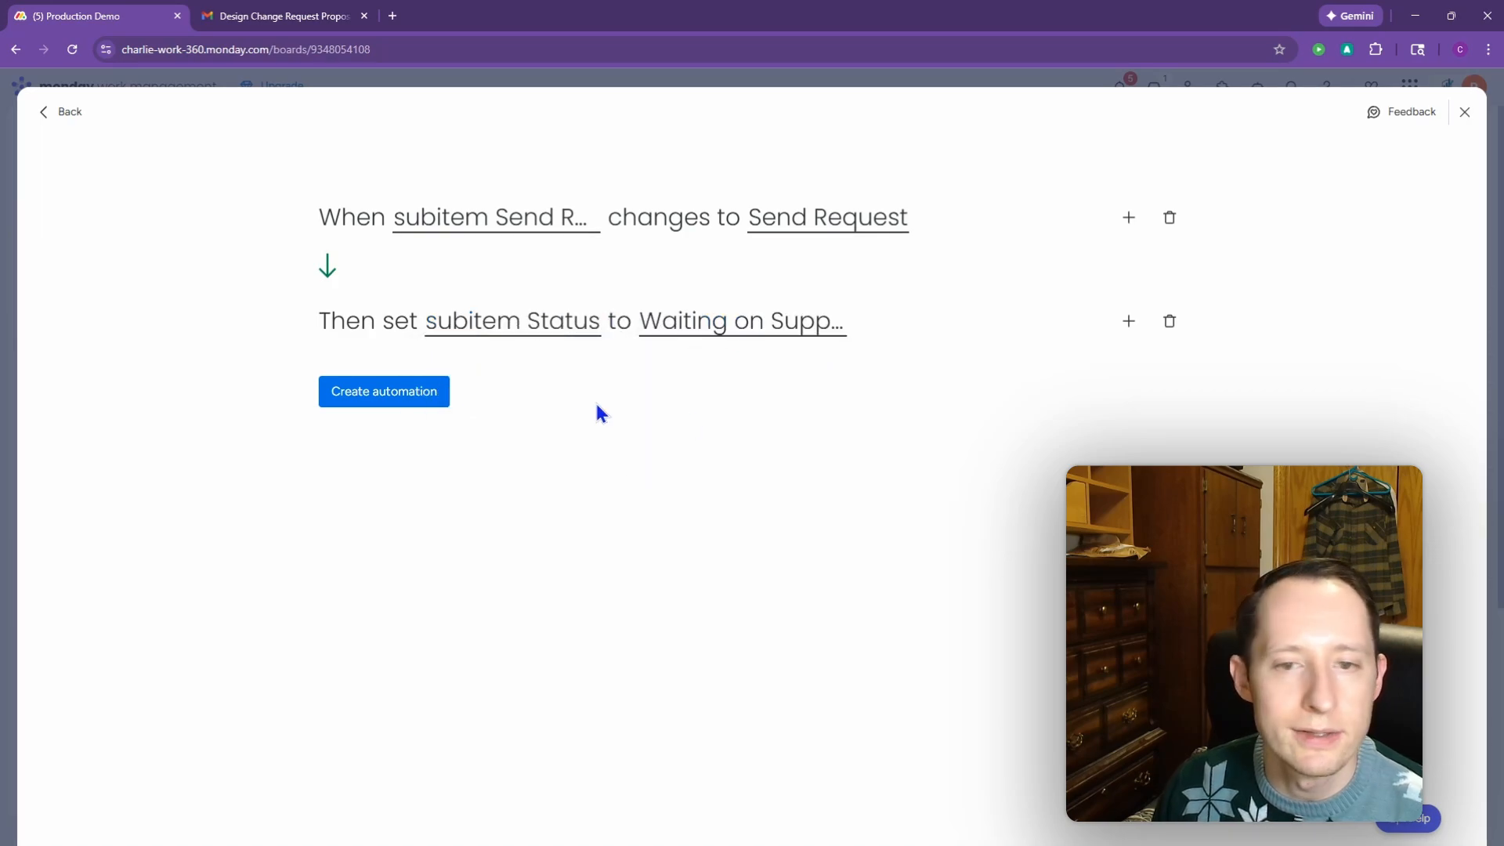
click(433, 401)
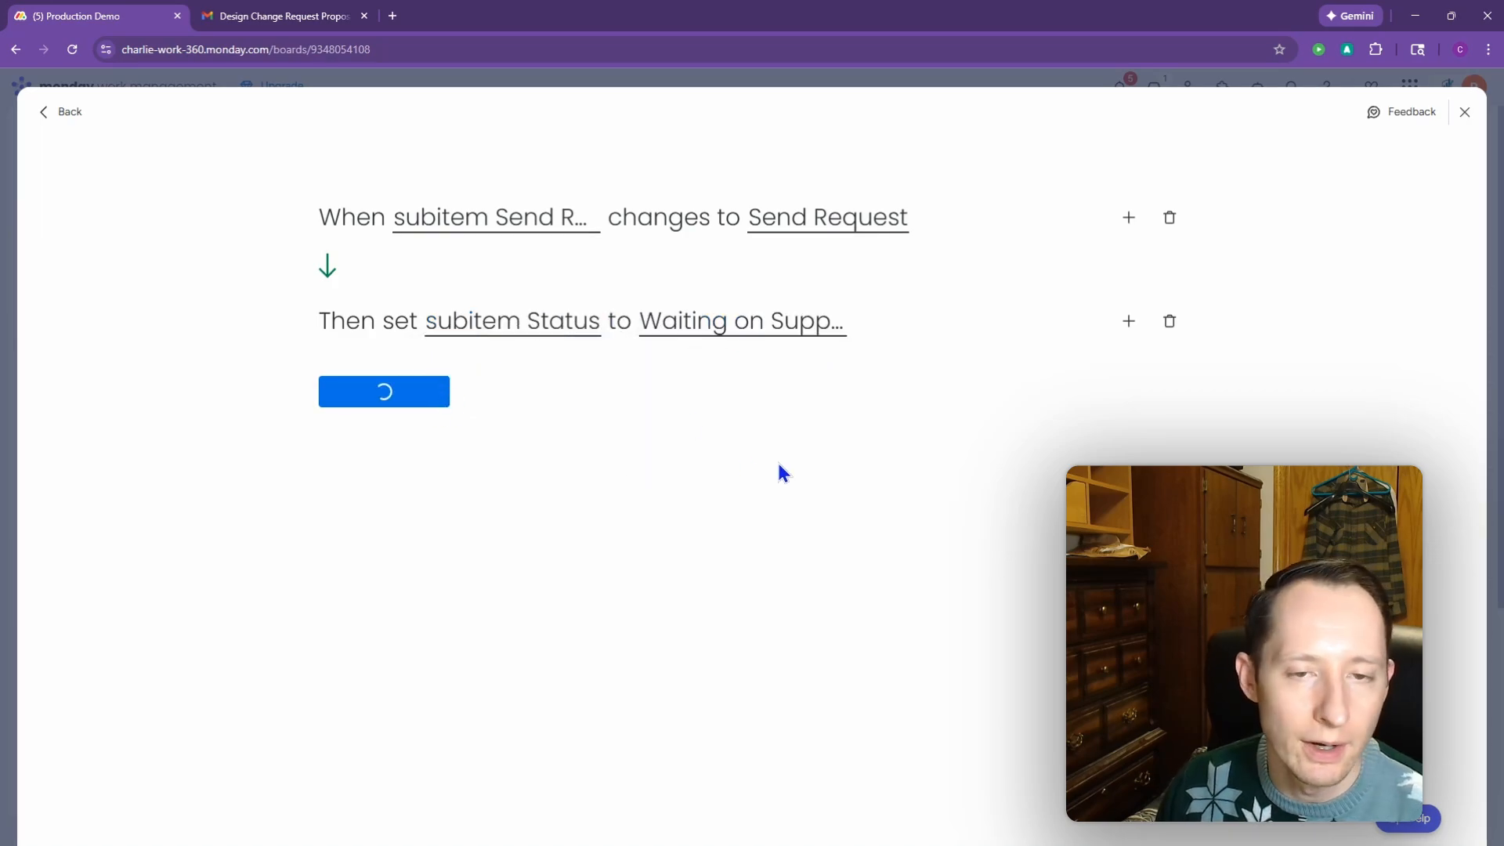
Step: Set Design Studio 2's Status to Waiting on Supplier and reopen the board's automations
click(1458, 127)
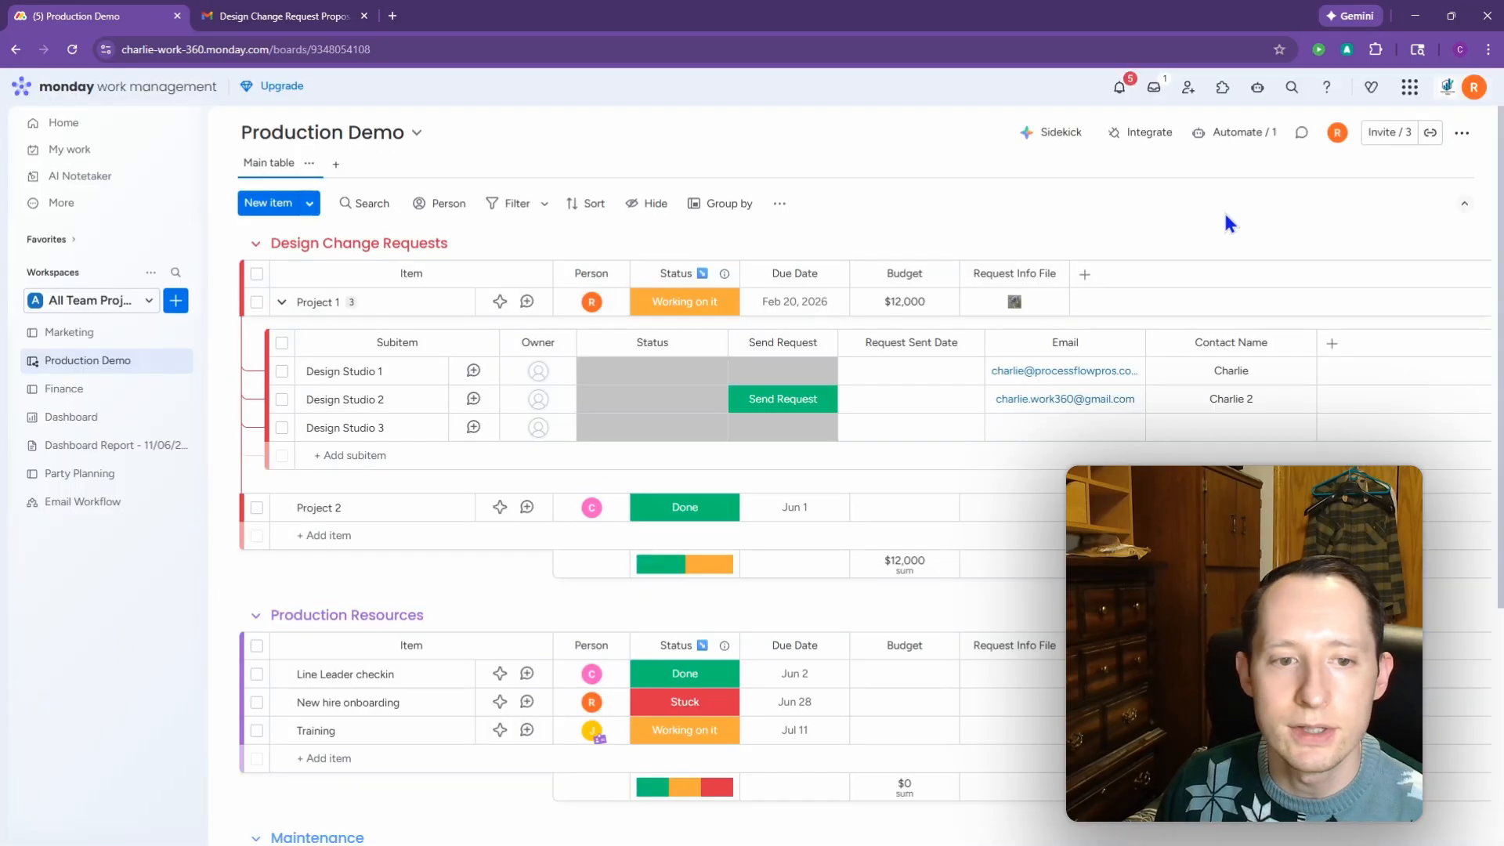
click(662, 400)
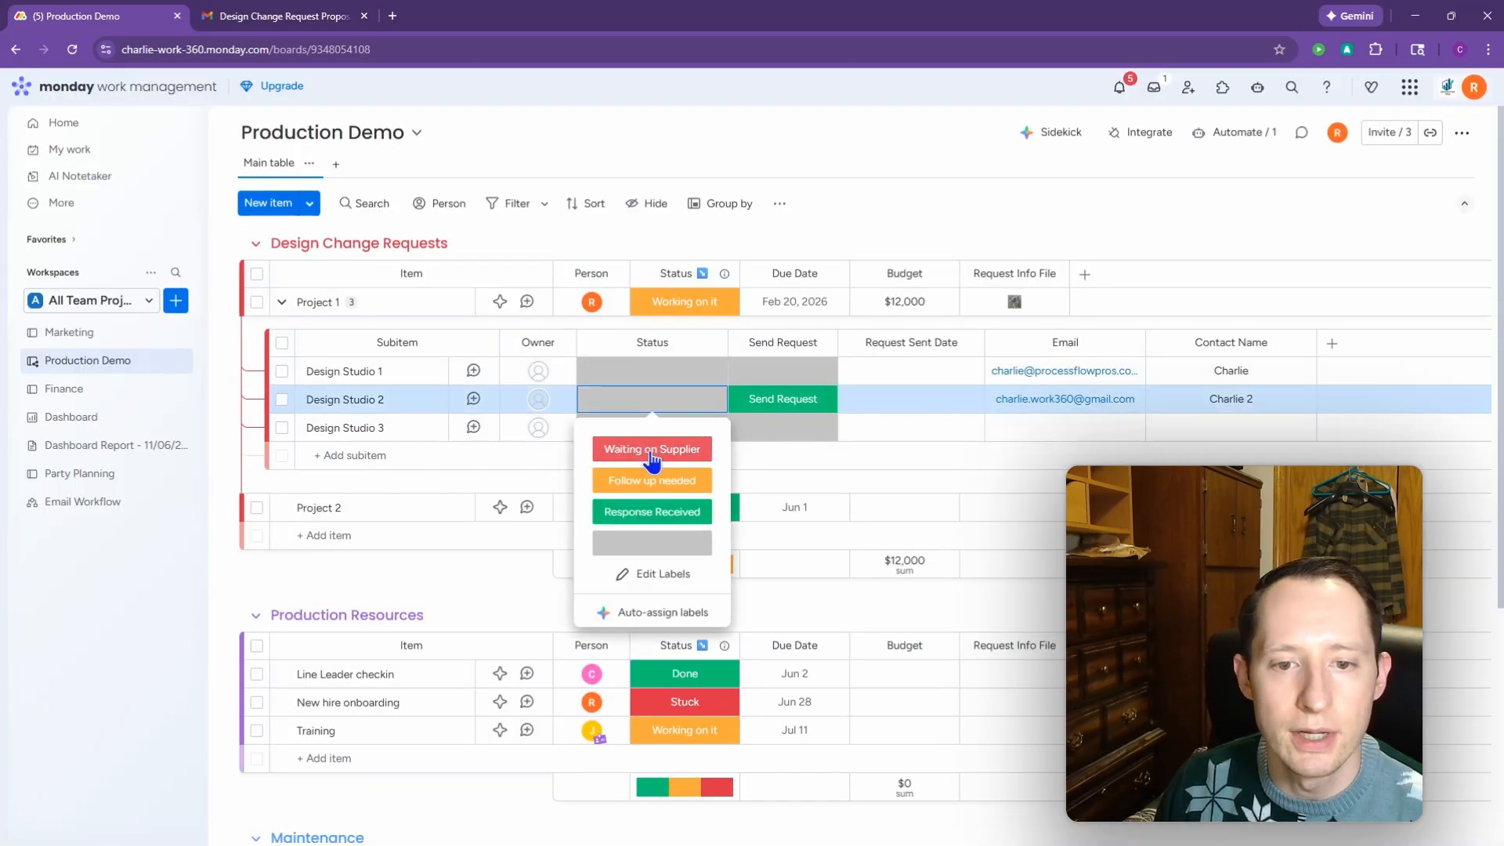
click(652, 449)
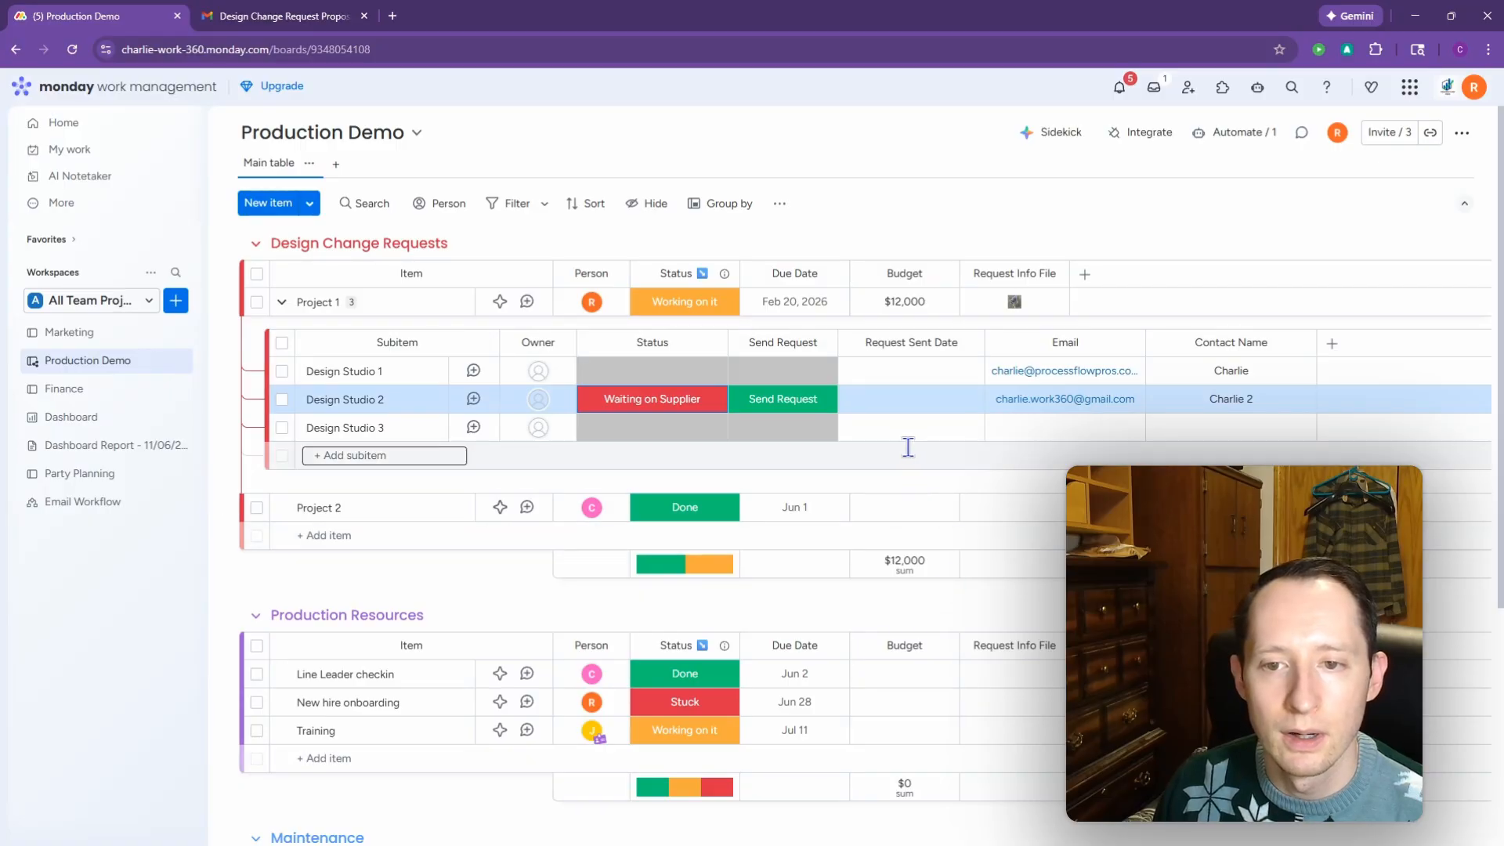
click(1234, 132)
Step: Start a new automation triggered when the subitem Send Request status becomes Send Request
click(1362, 196)
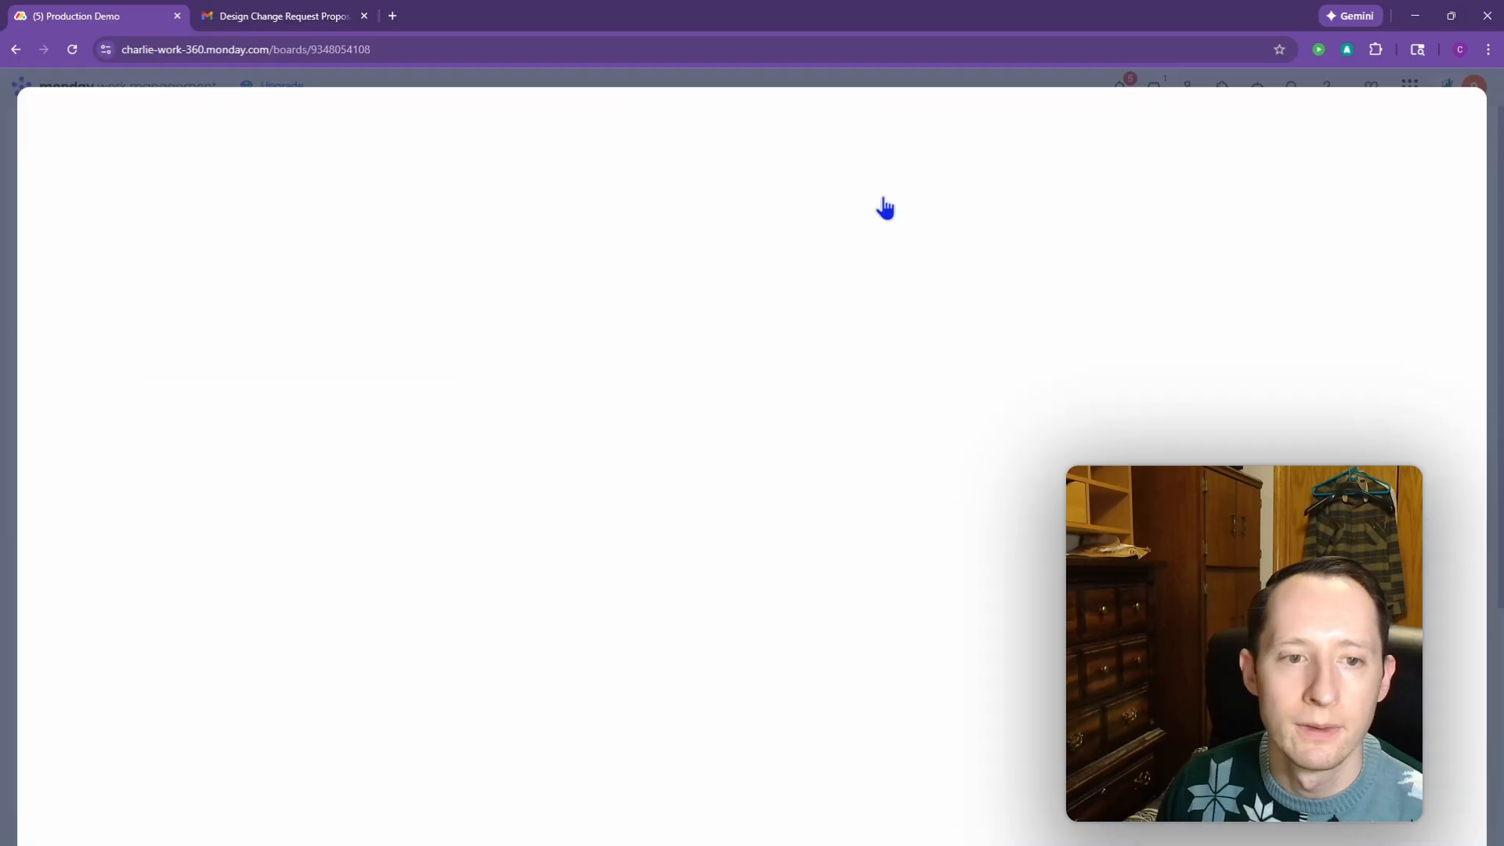
click(478, 219)
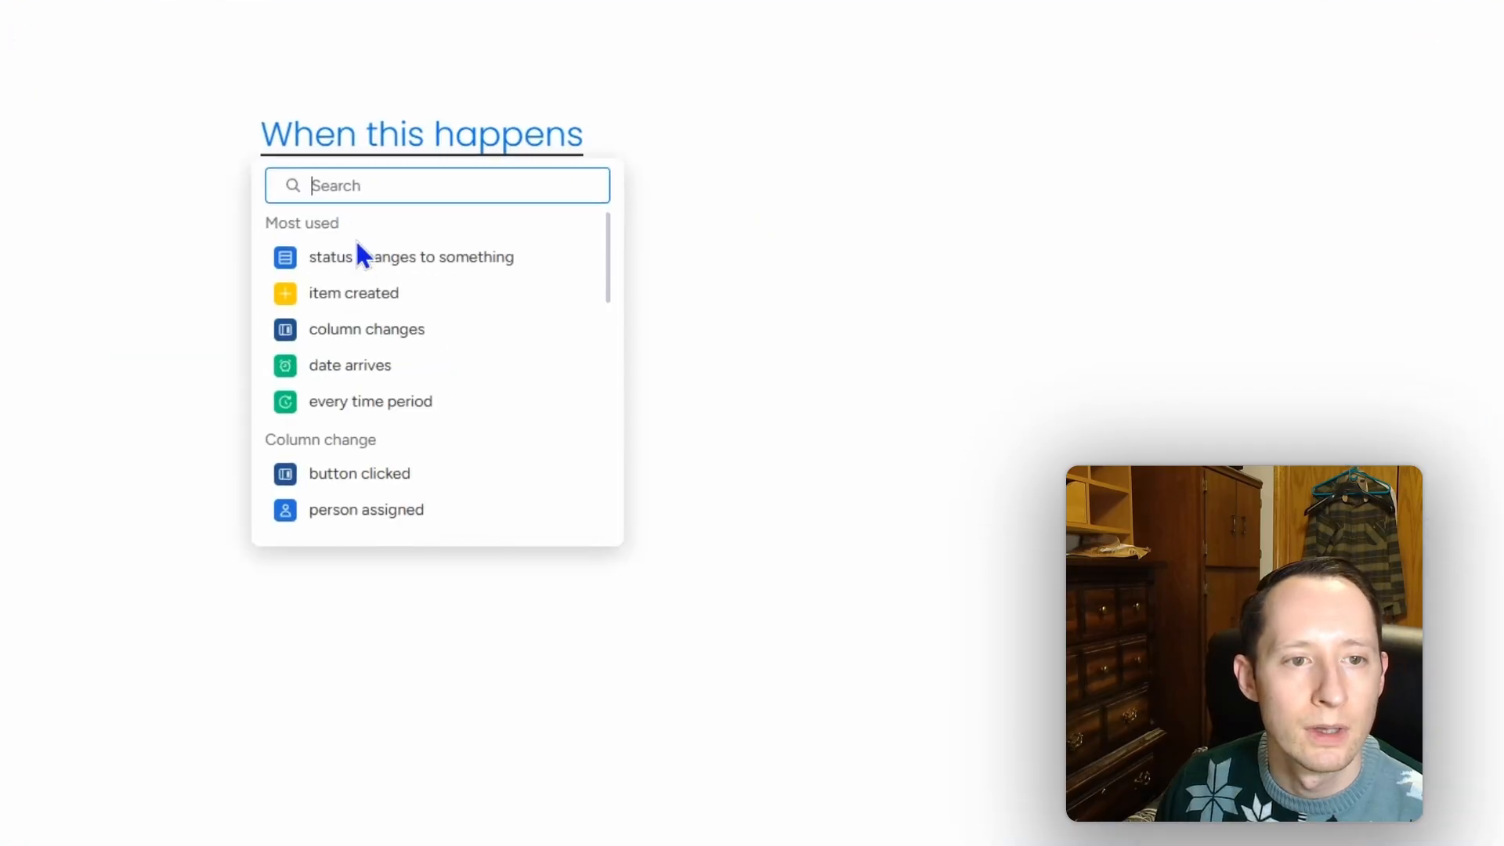
click(362, 257)
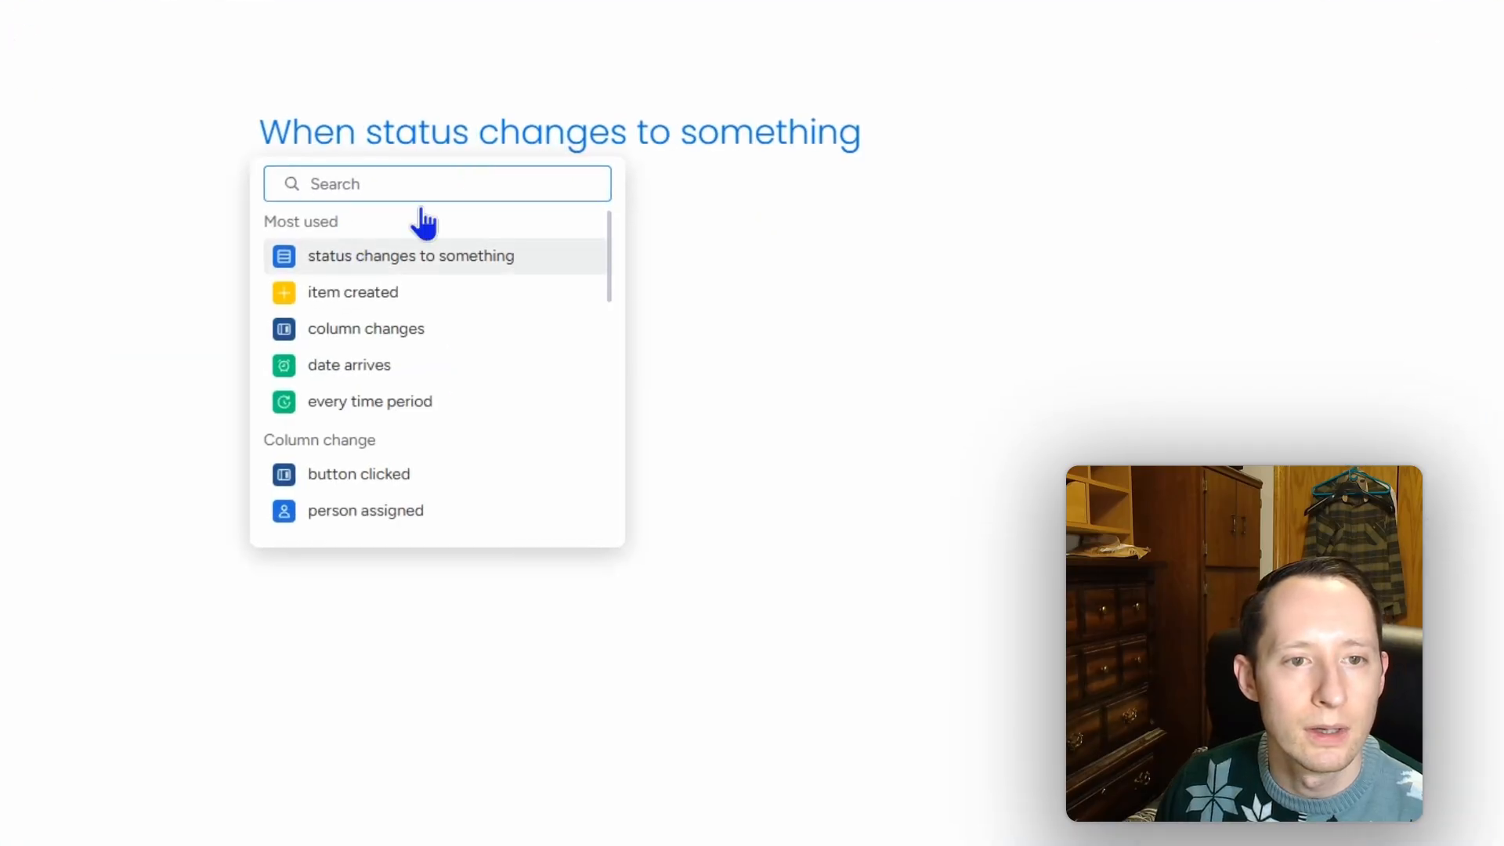
click(454, 143)
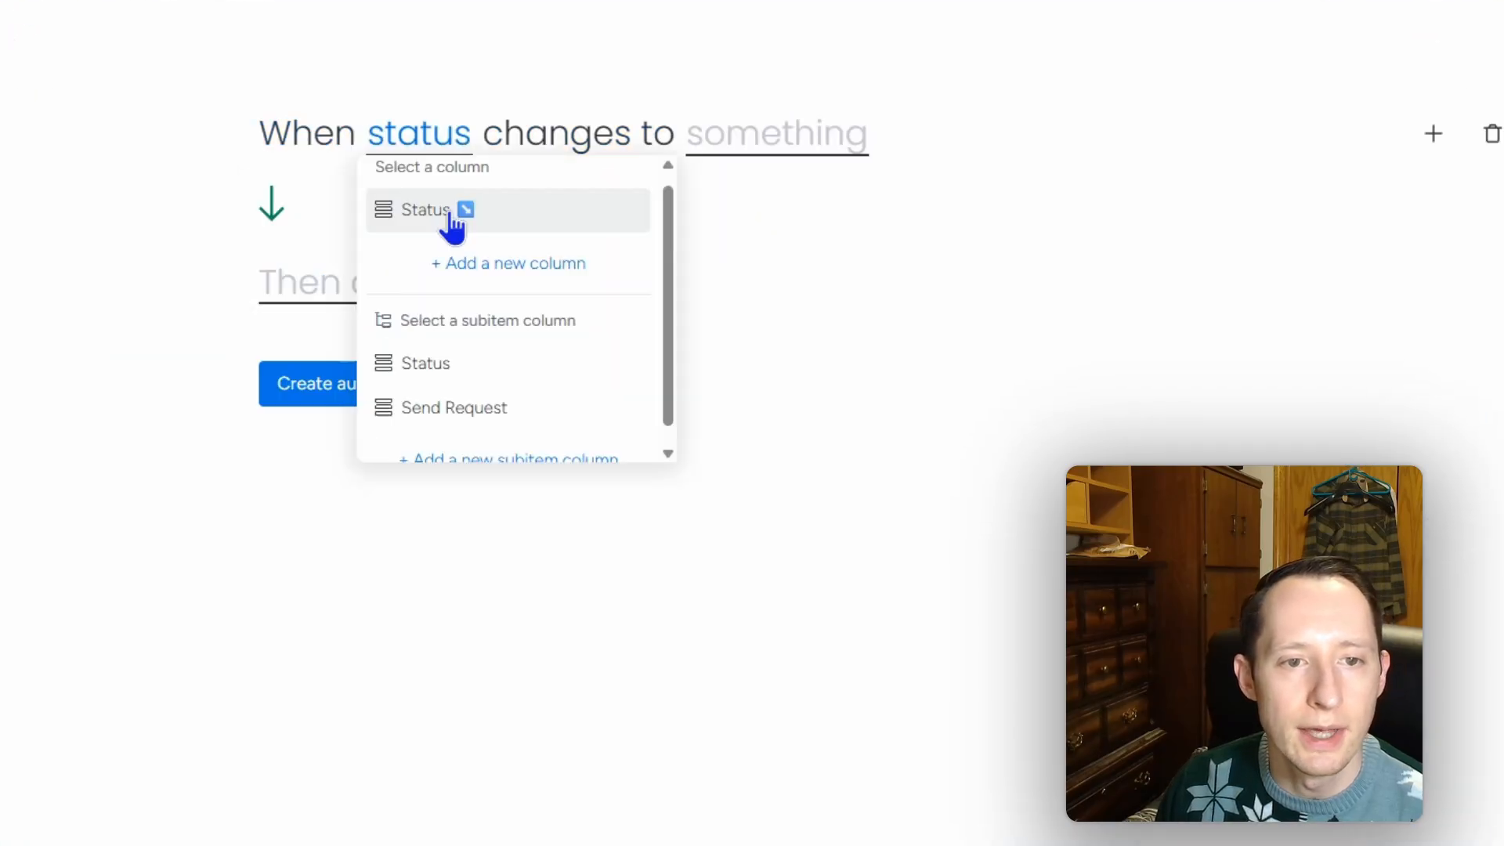
click(482, 408)
click(925, 157)
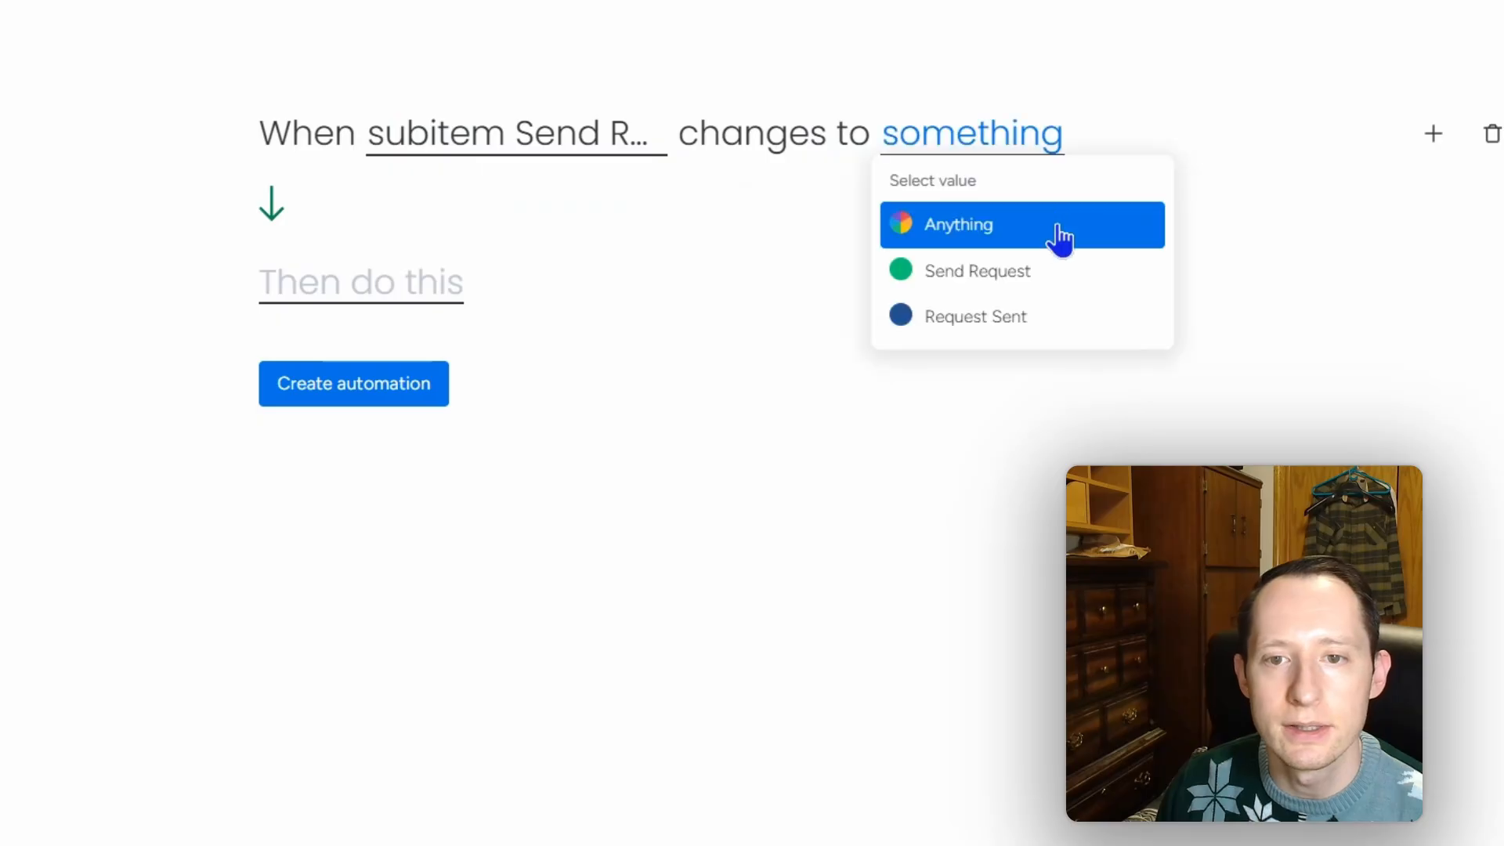
click(1077, 285)
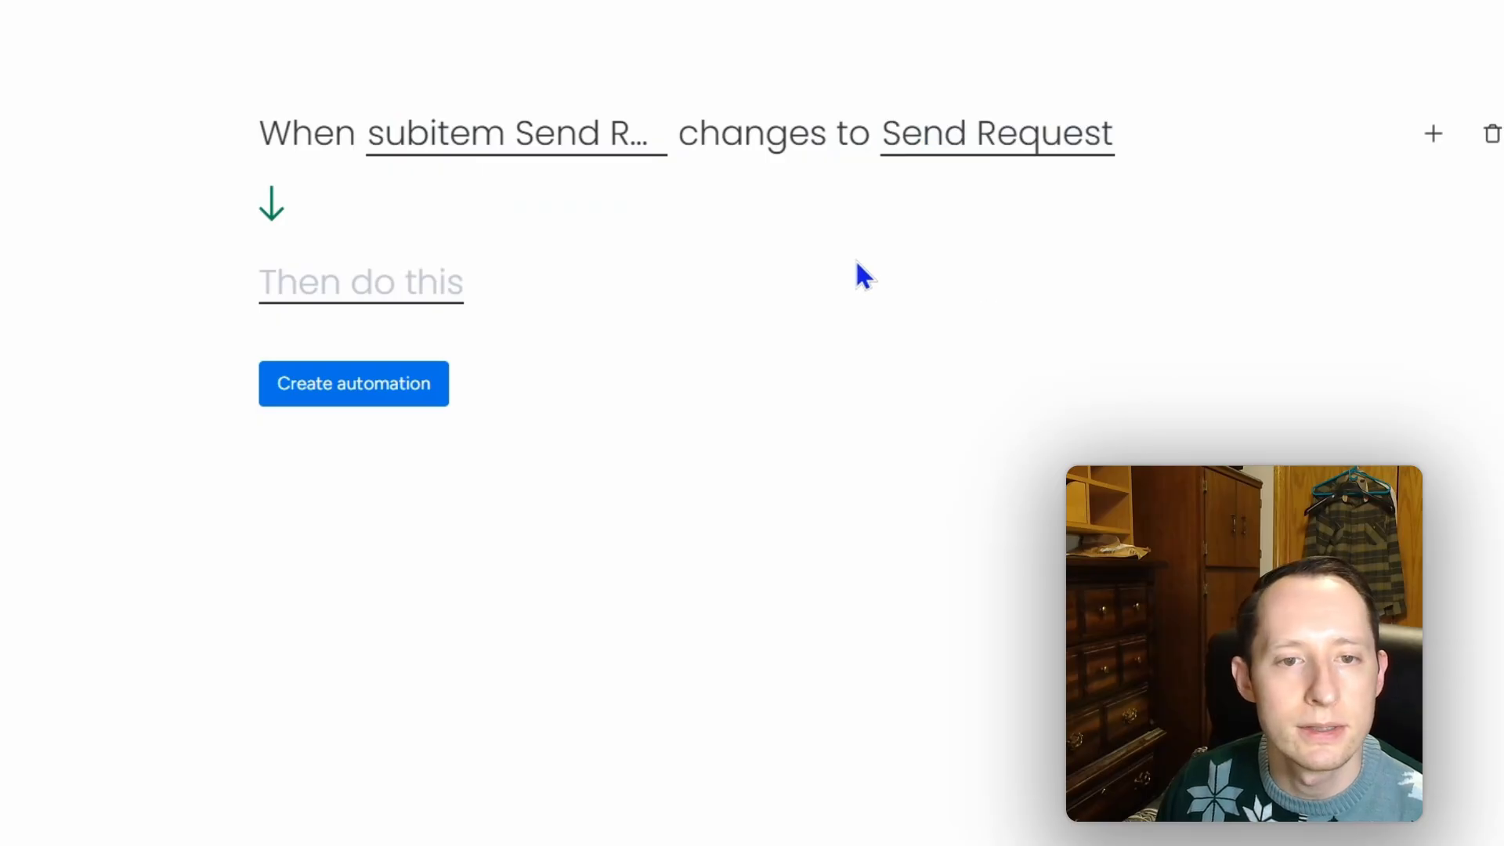
Step: Add an action setting Request Sent Date to today, create the automation, and return to the board
click(429, 305)
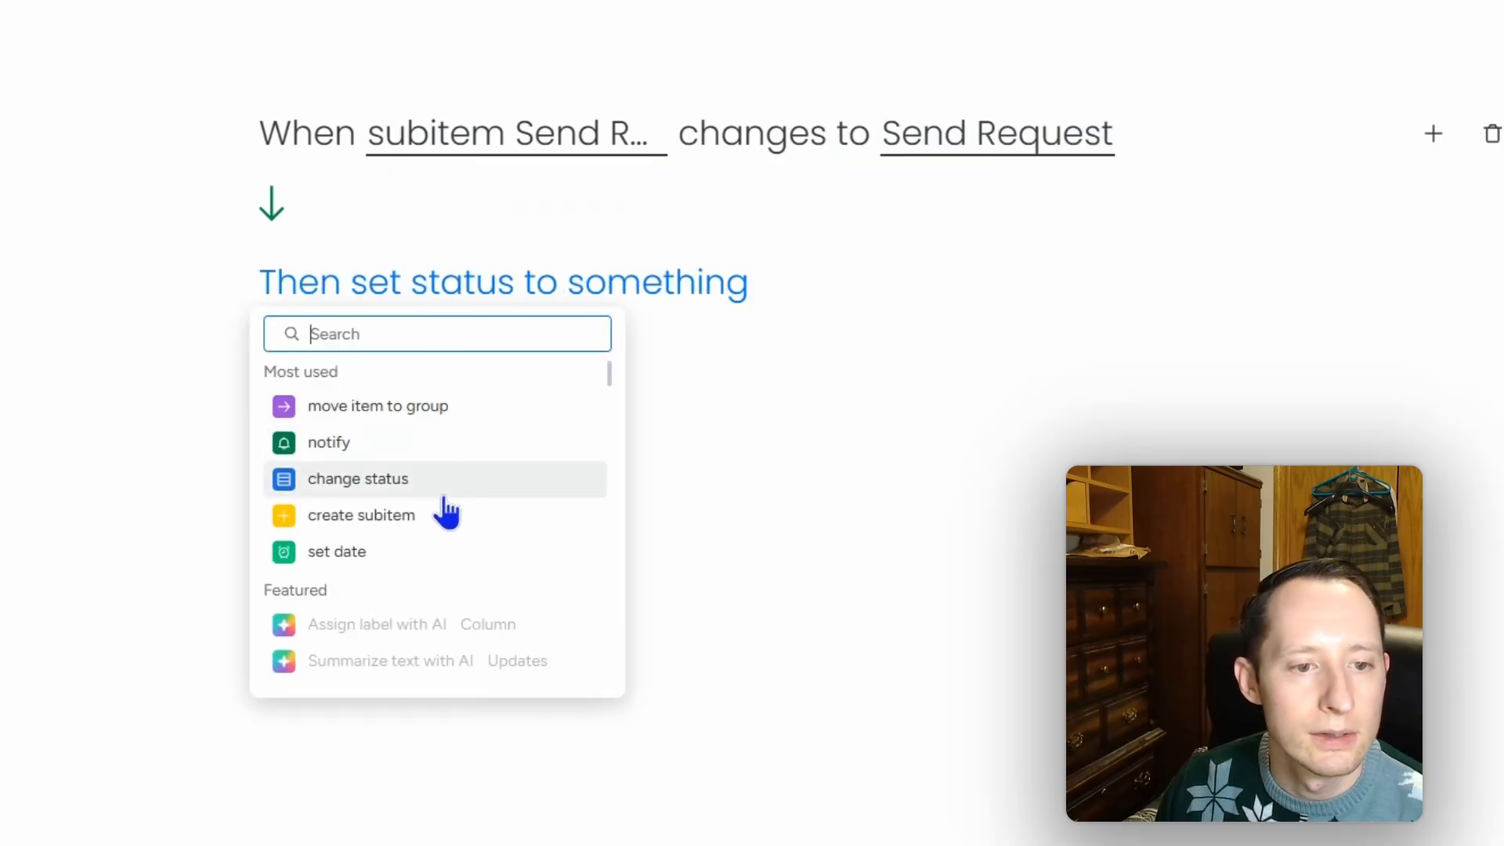
text(set)
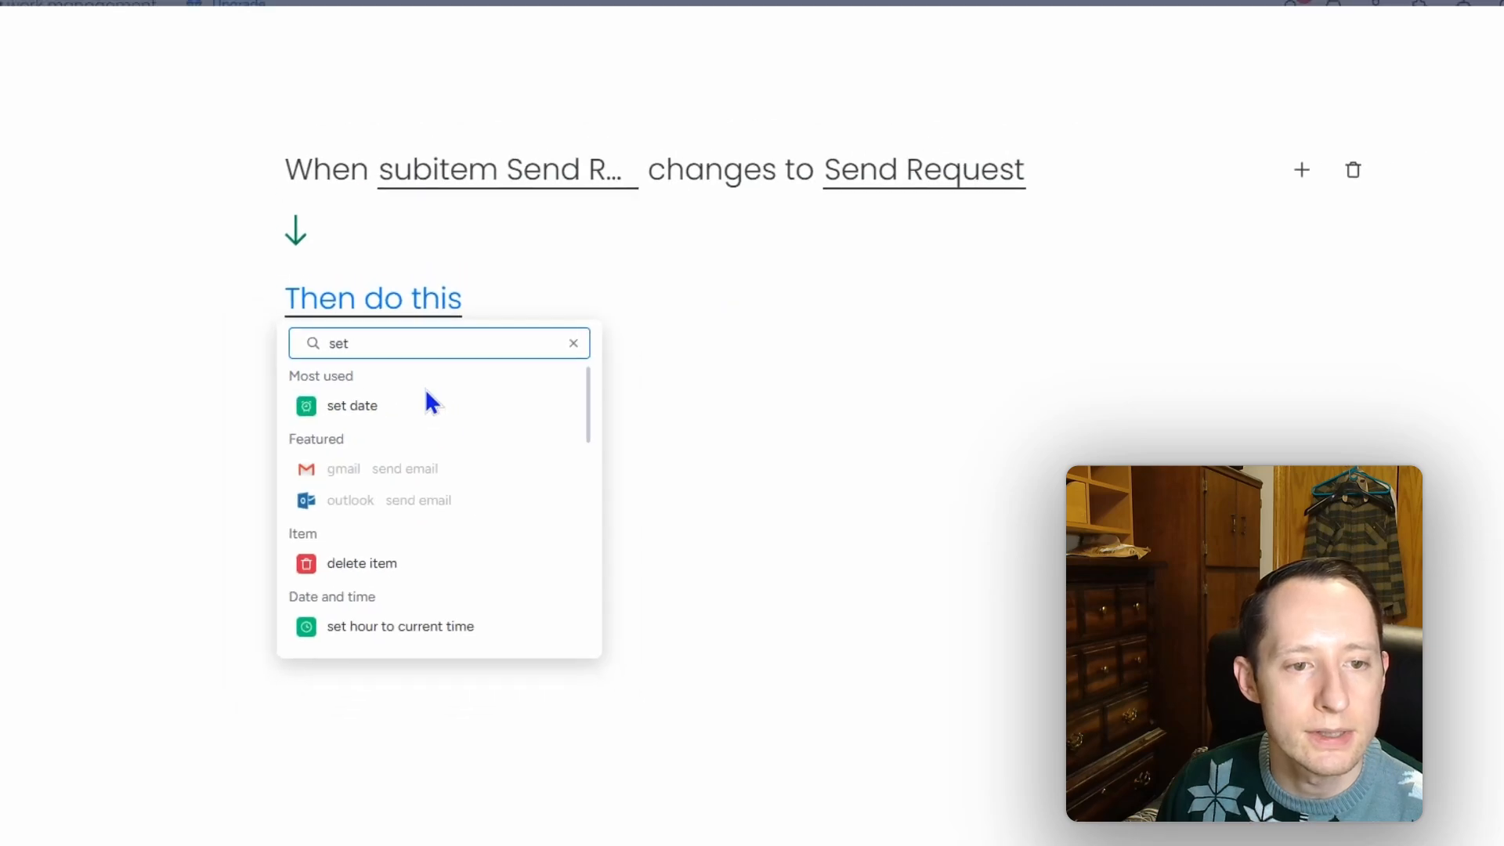
click(431, 404)
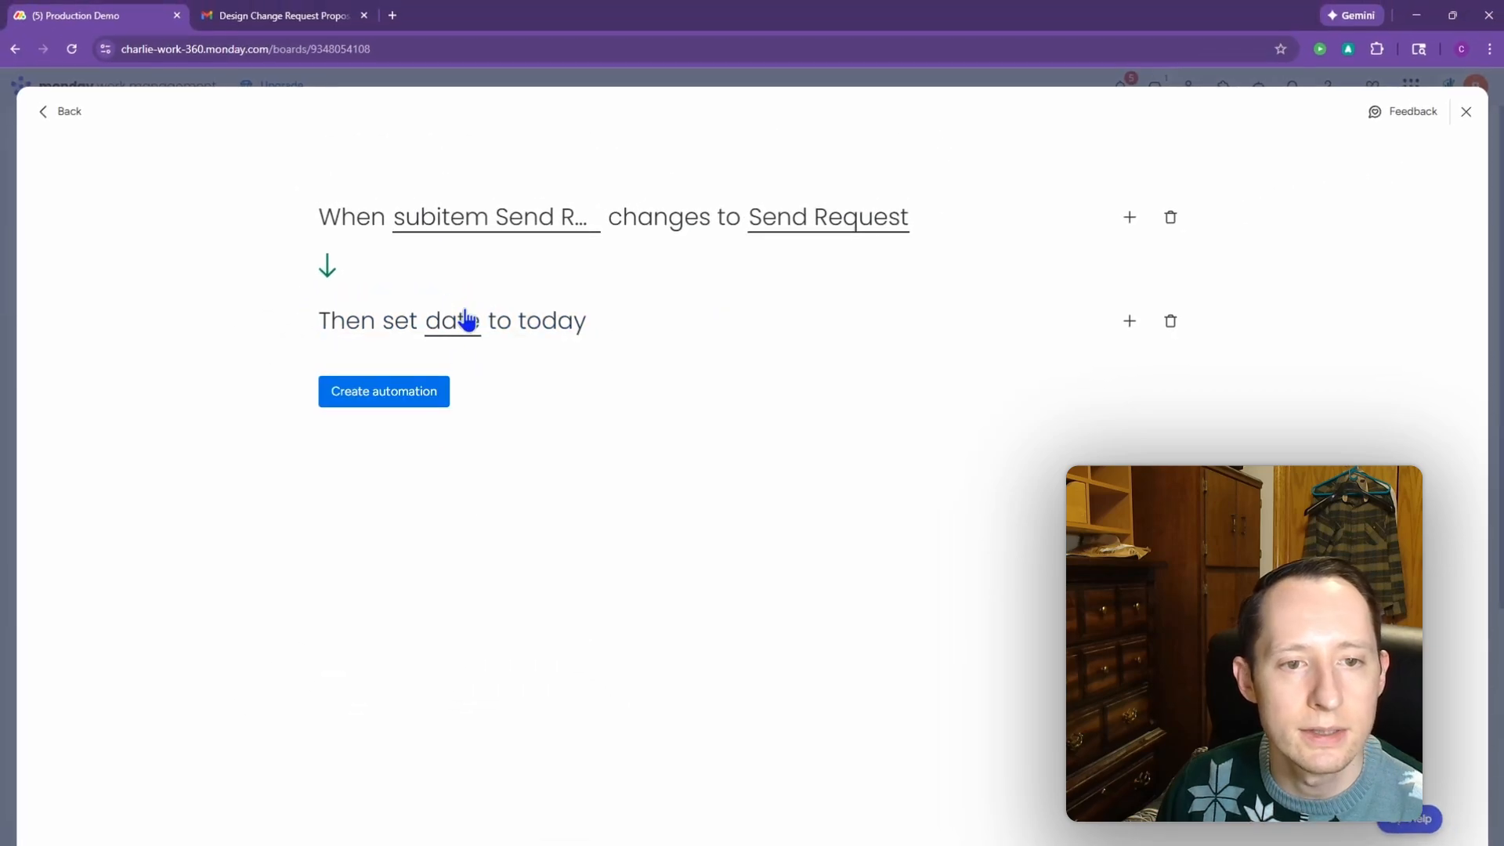
click(461, 320)
click(561, 489)
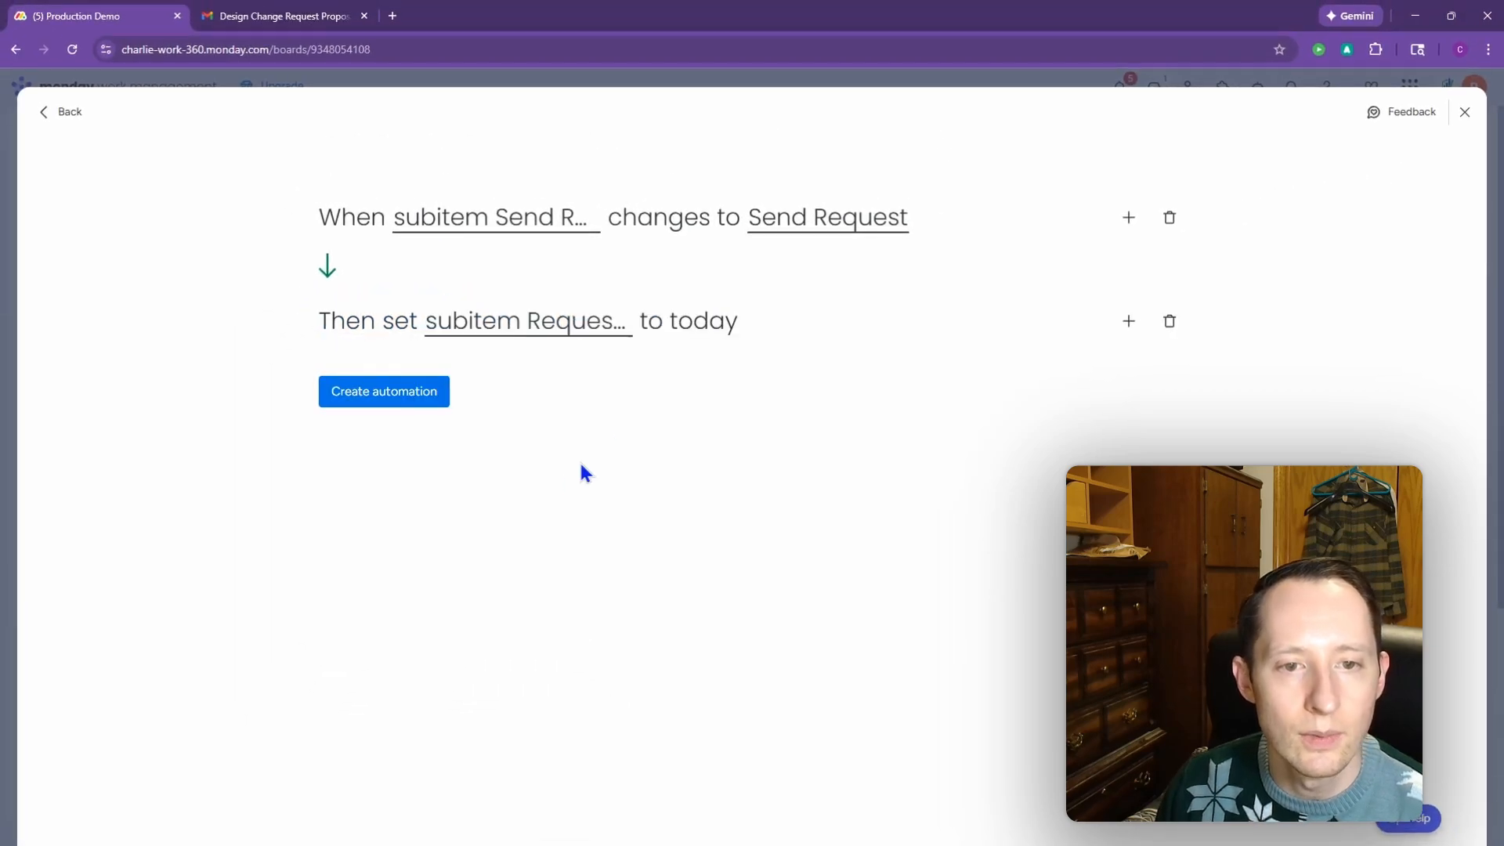
click(445, 393)
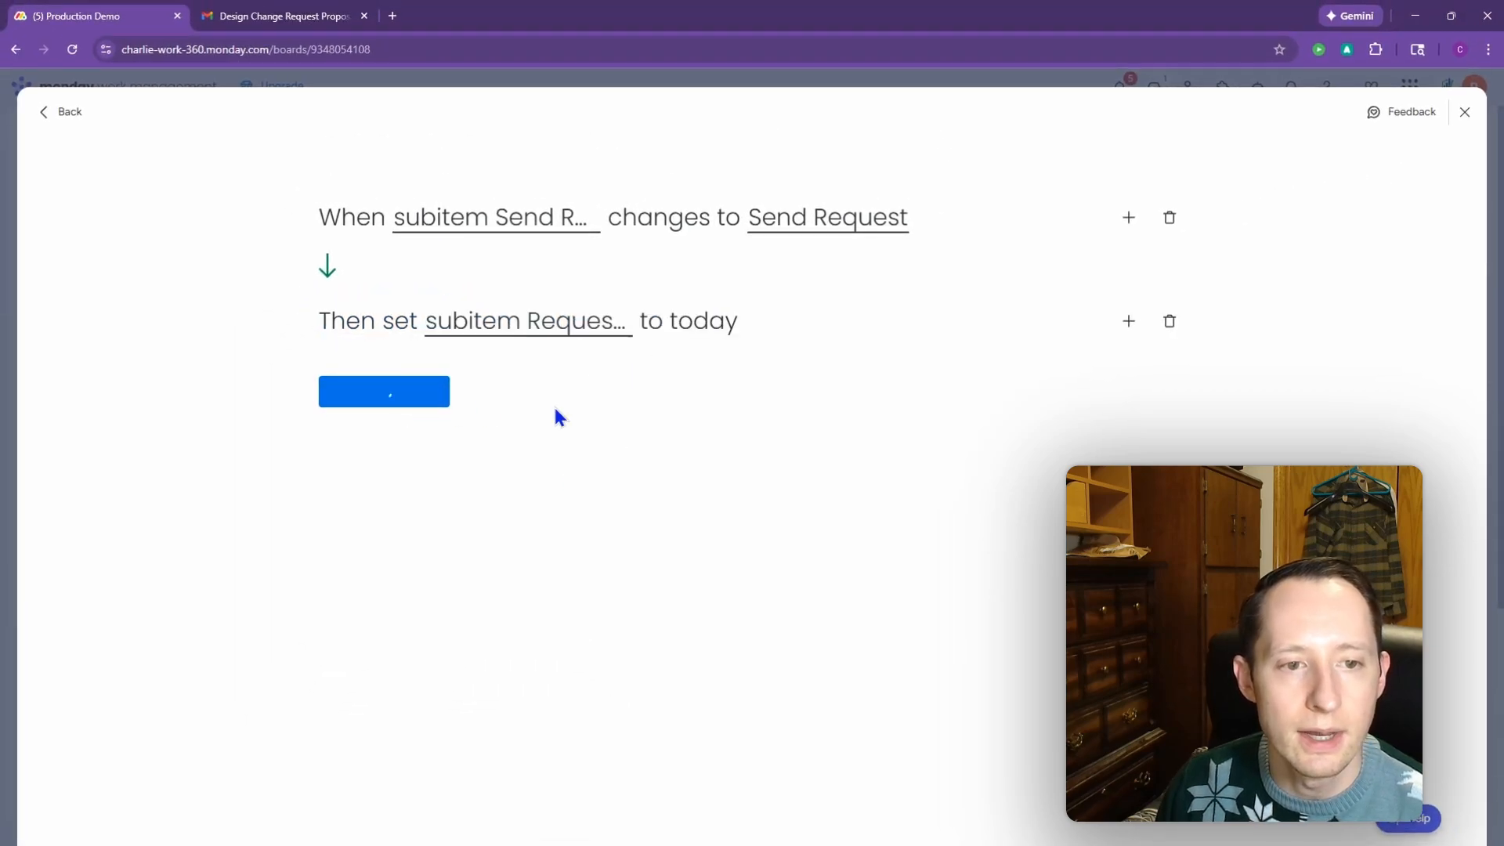
click(1460, 131)
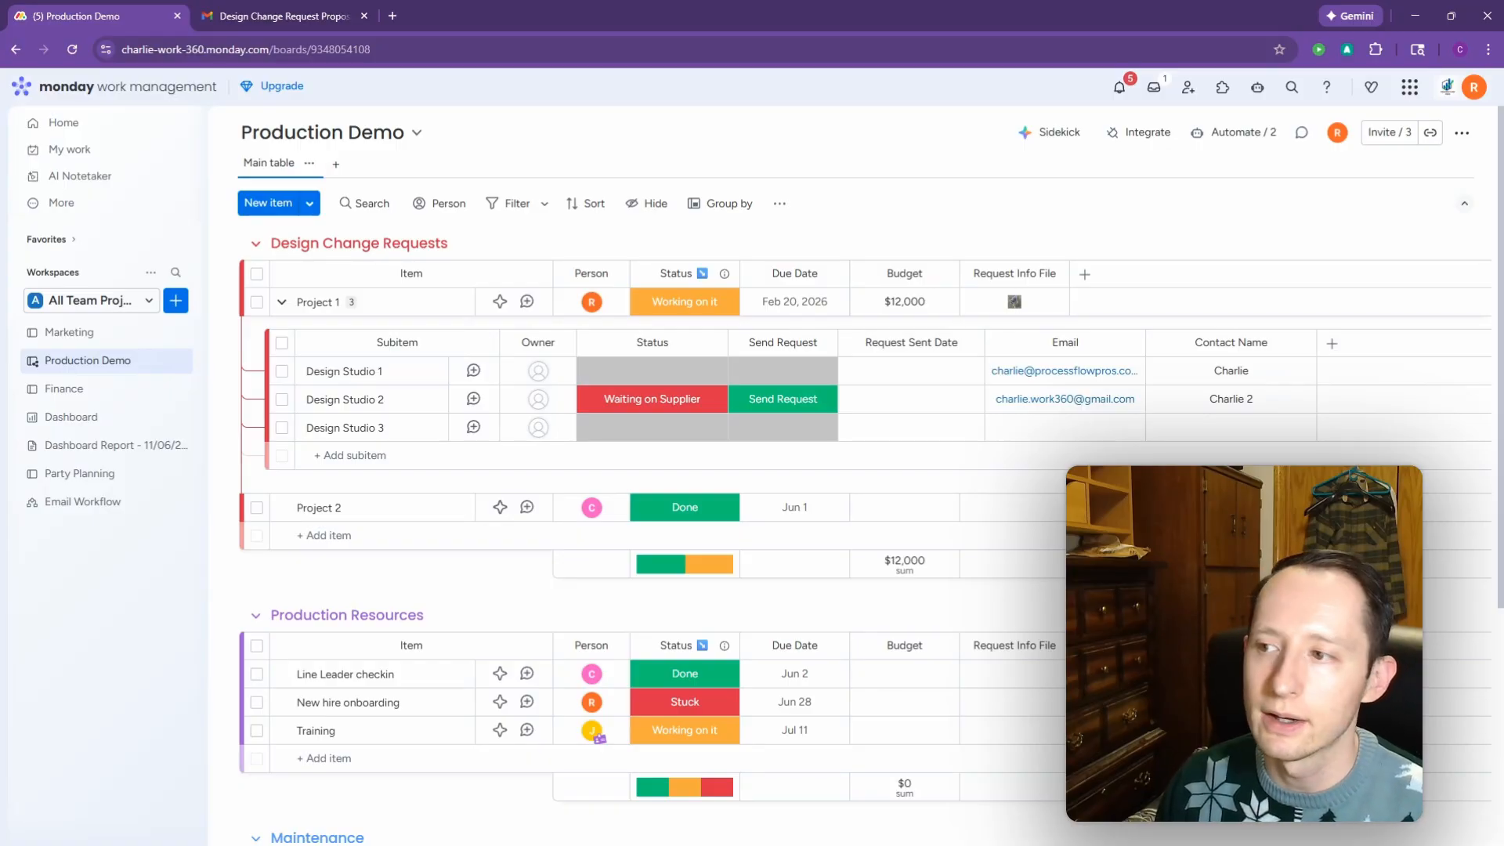
Step: Snap the Make window to the right half beside the monday.com board
drag(1503, 313, 655, 3)
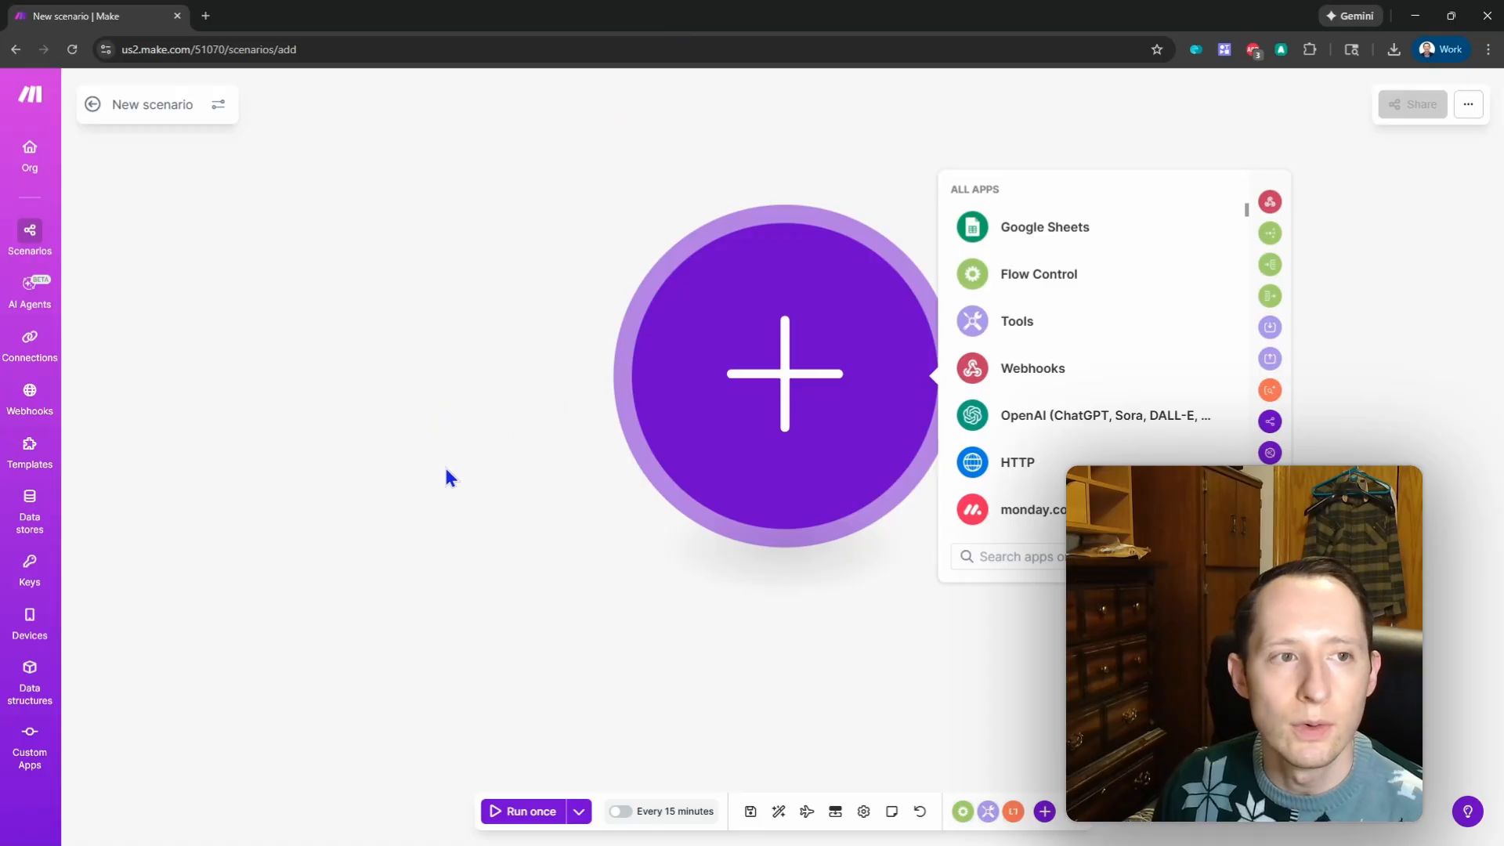
scroll(346, 524, down, 5)
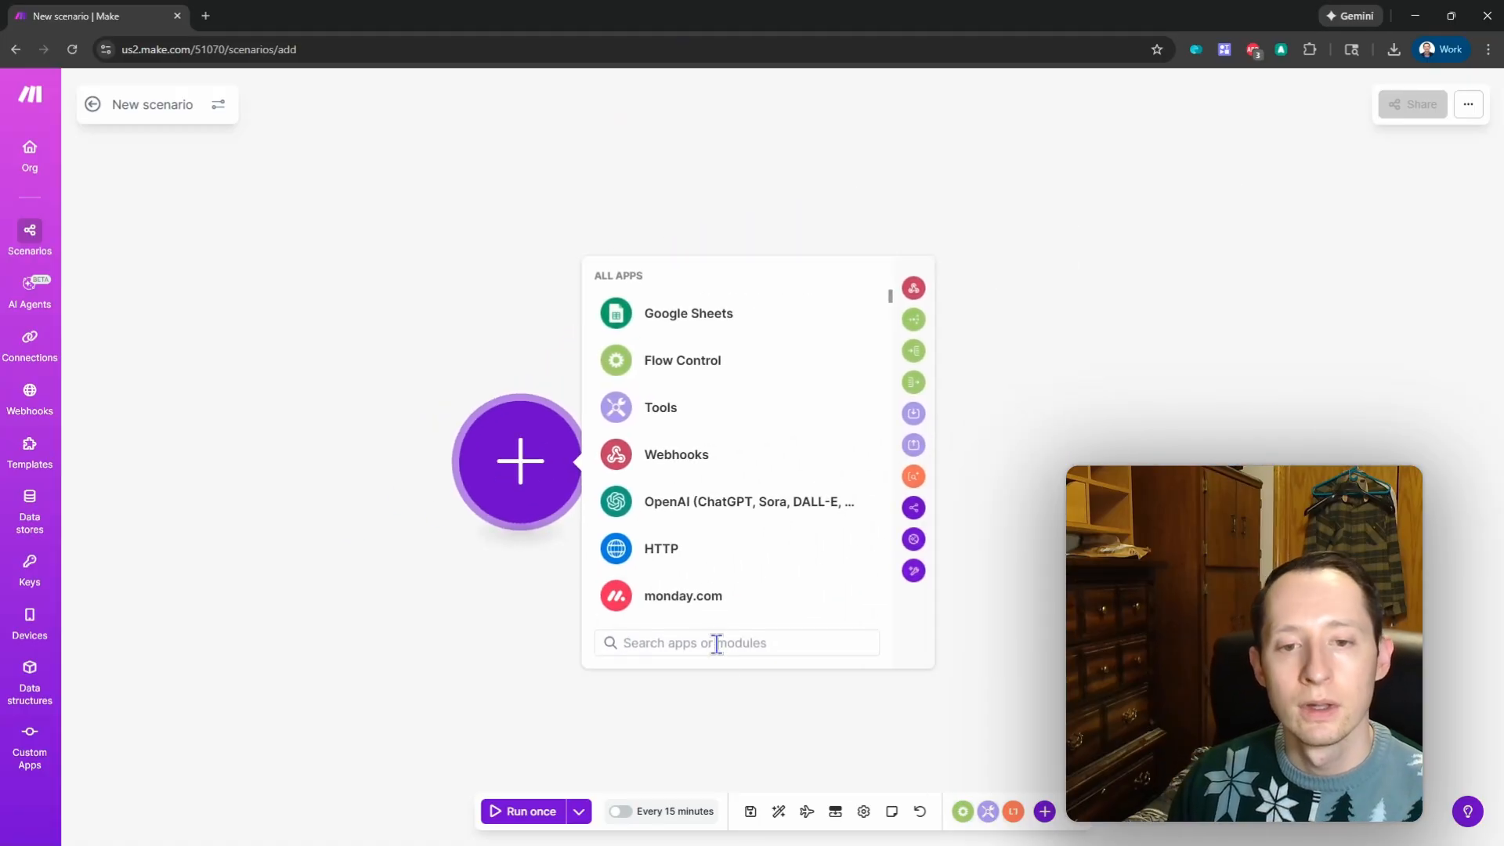
key(super+Right)
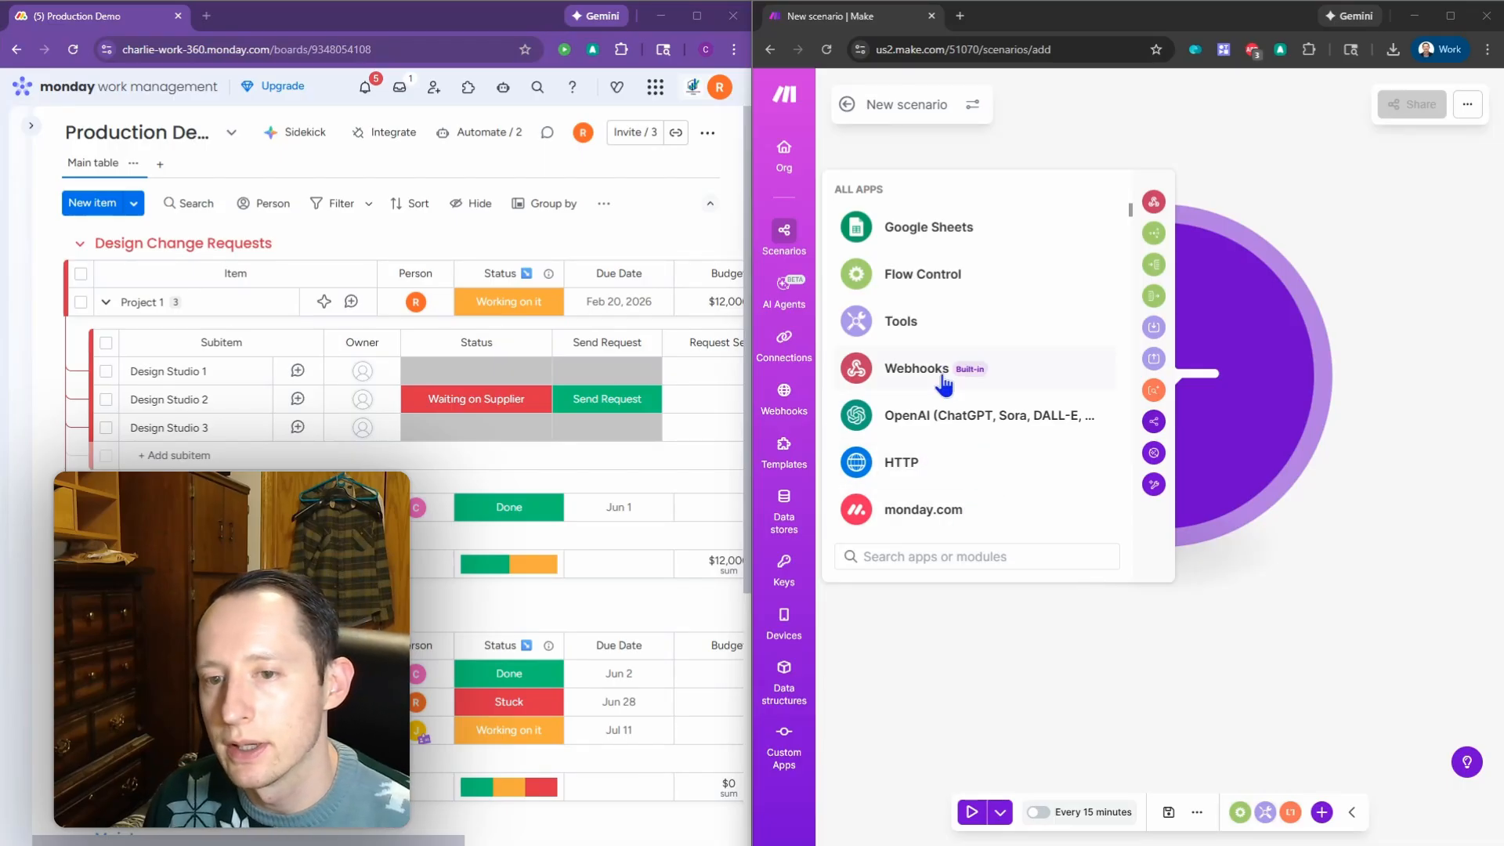
Step: Start the scenario with a monday.com Watch Events trigger module
click(933, 509)
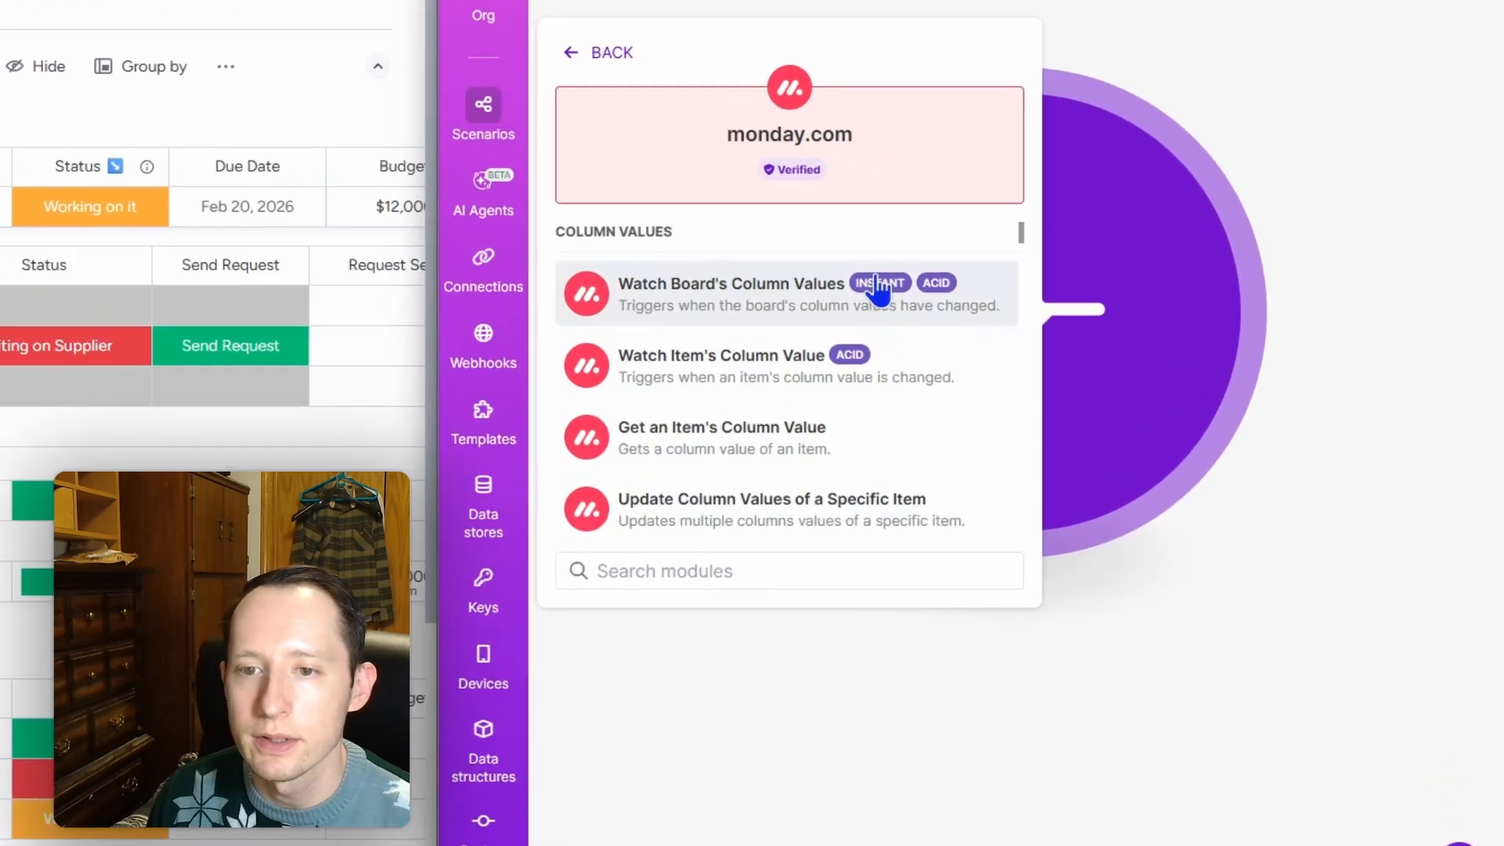
scroll(870, 416, down, 5)
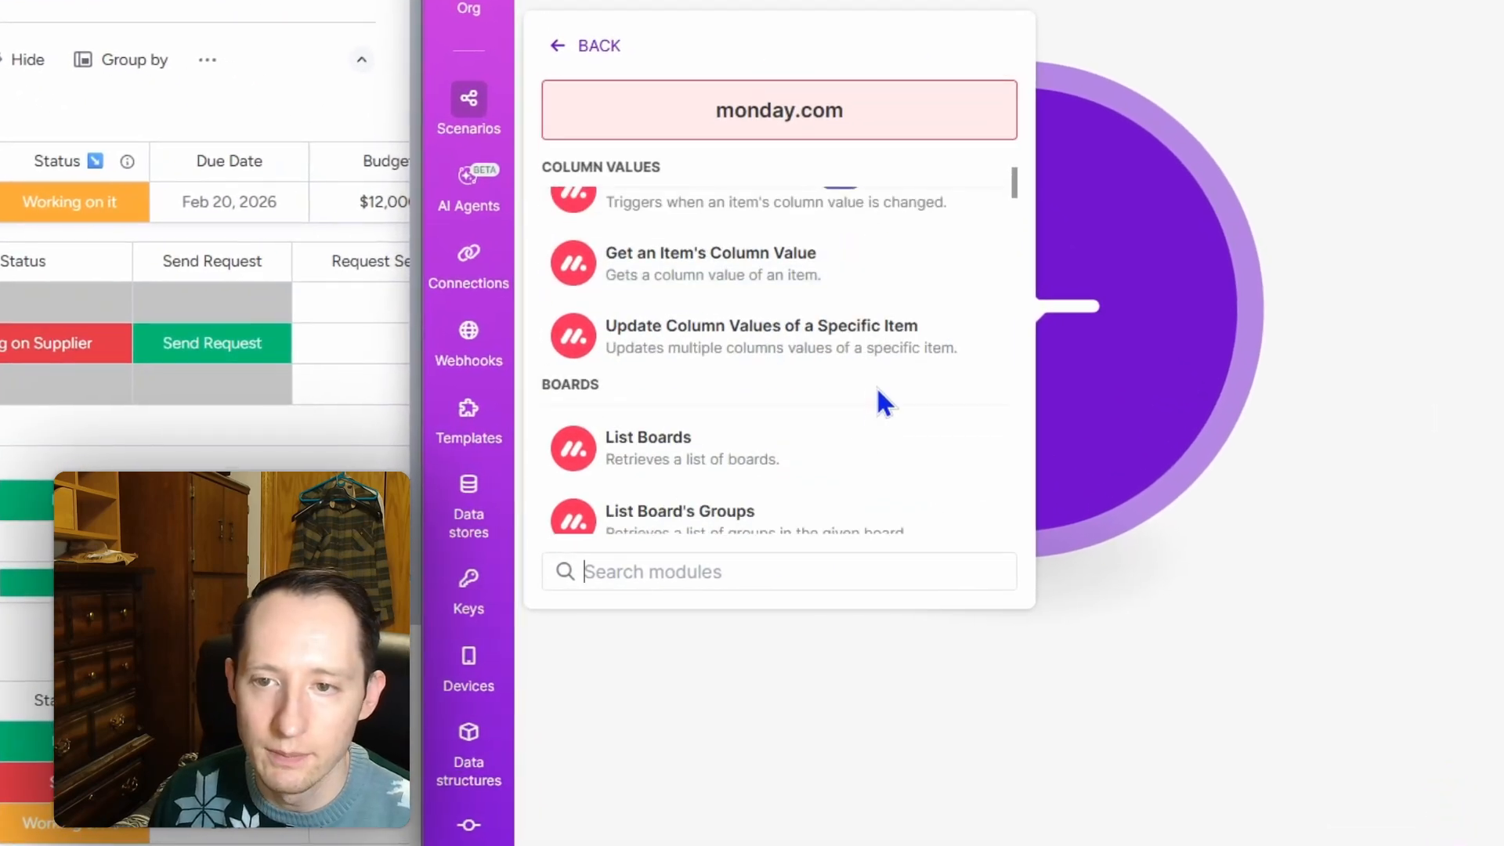
scroll(875, 377, down, 10)
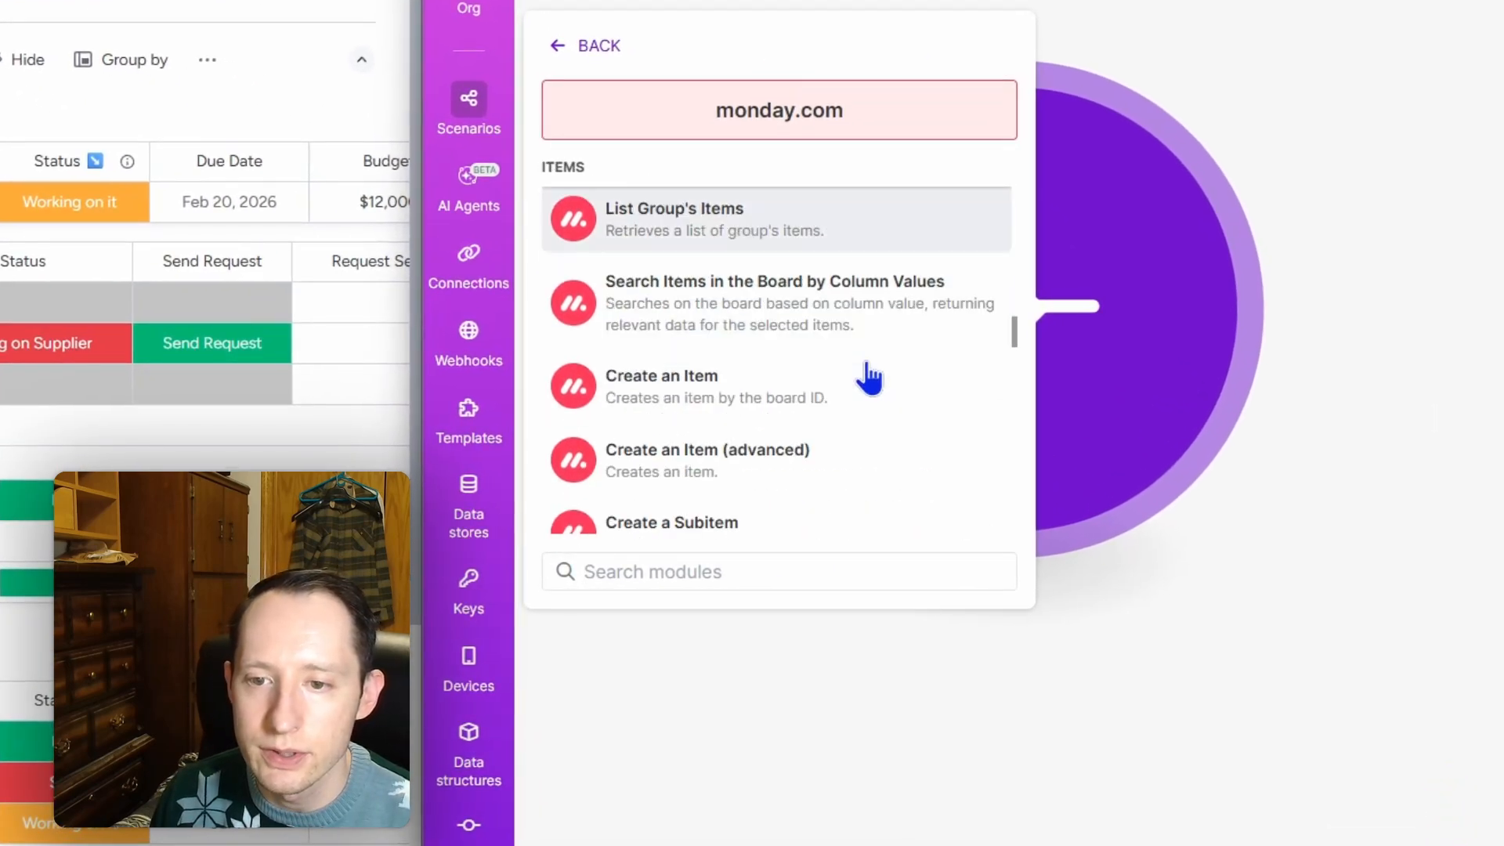
scroll(870, 392, down, 15)
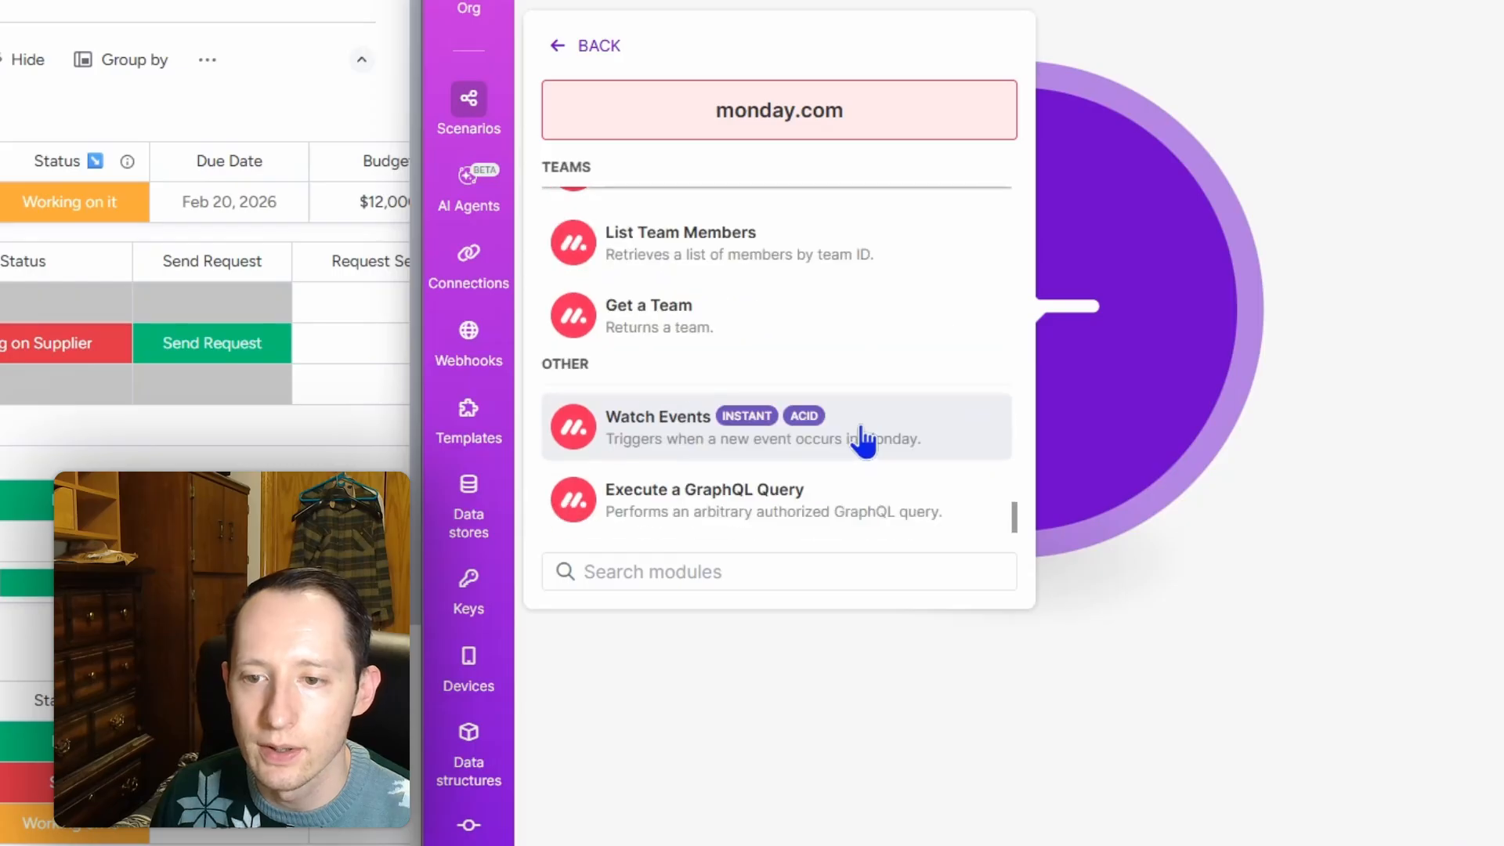
click(852, 431)
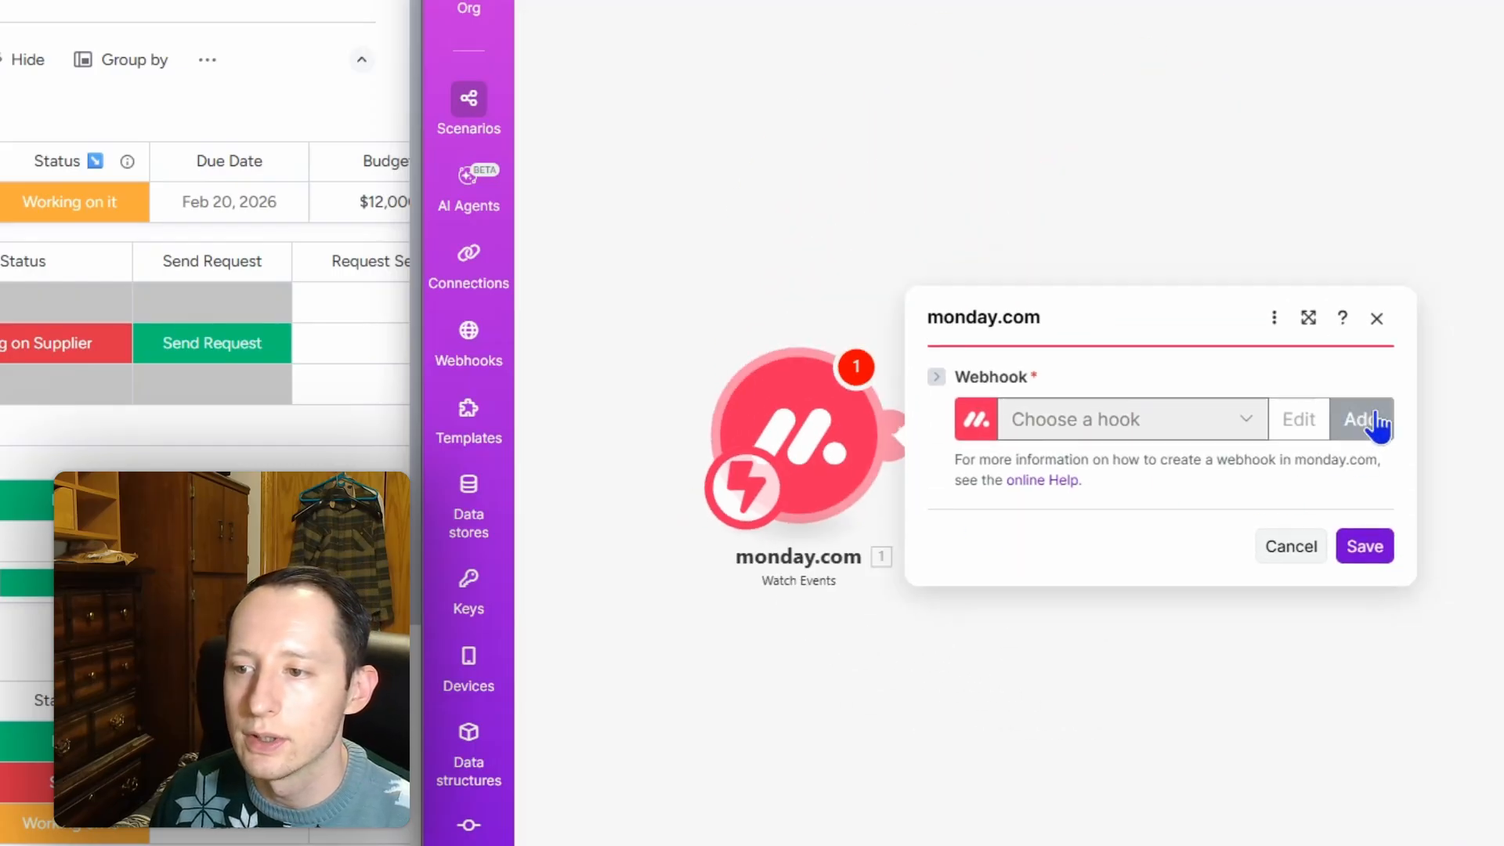
Step: Create a webhook named 'Production Design Demo' for the Watch Events trigger
click(1373, 423)
key(ctrl+shift+Left)
key(ctrl+shift+Left)
key(ctrl+shift+Left)
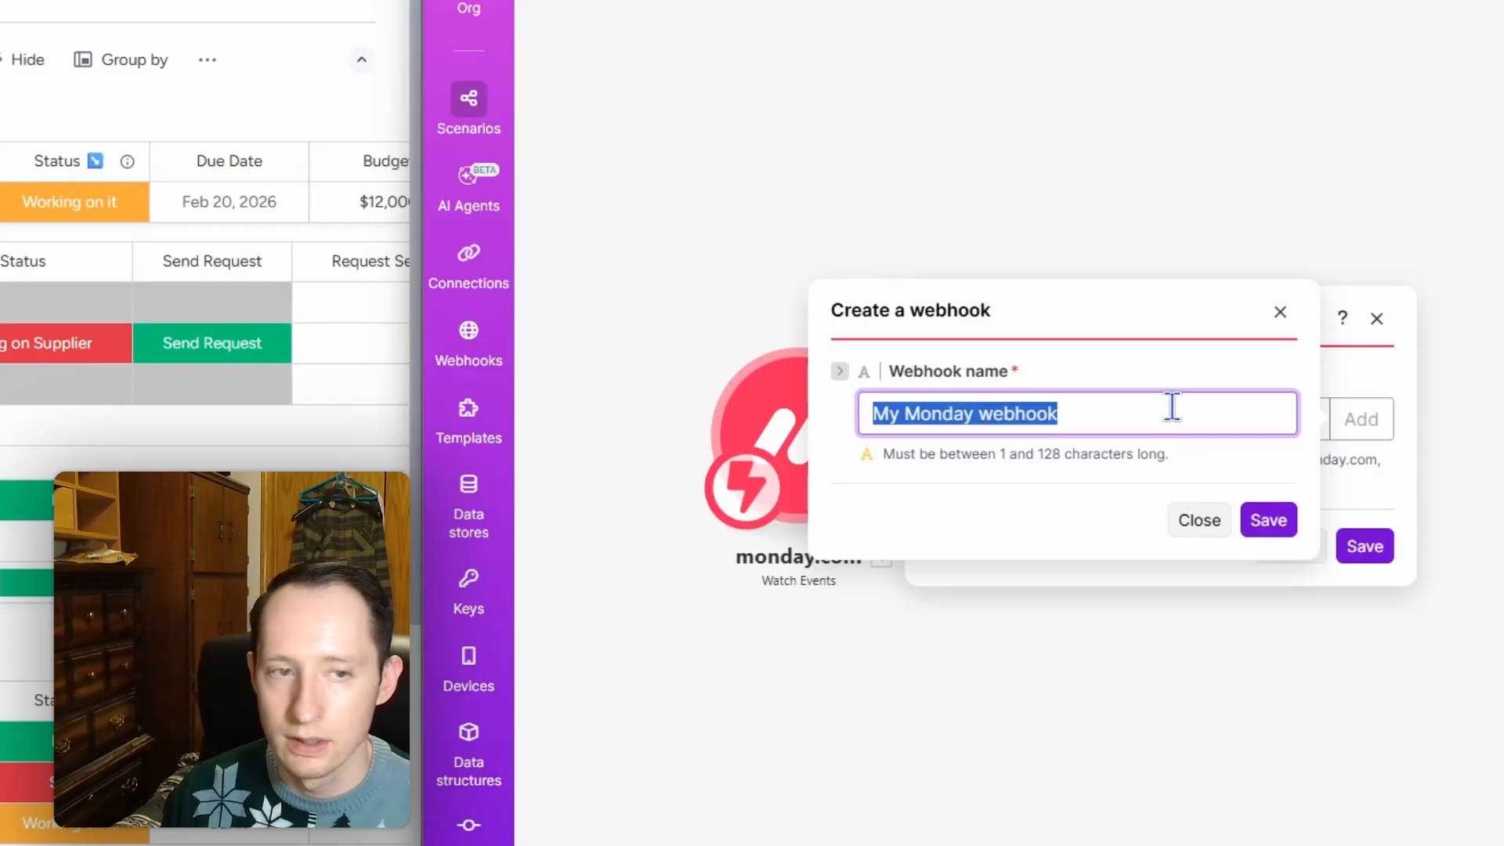
text(Pro)
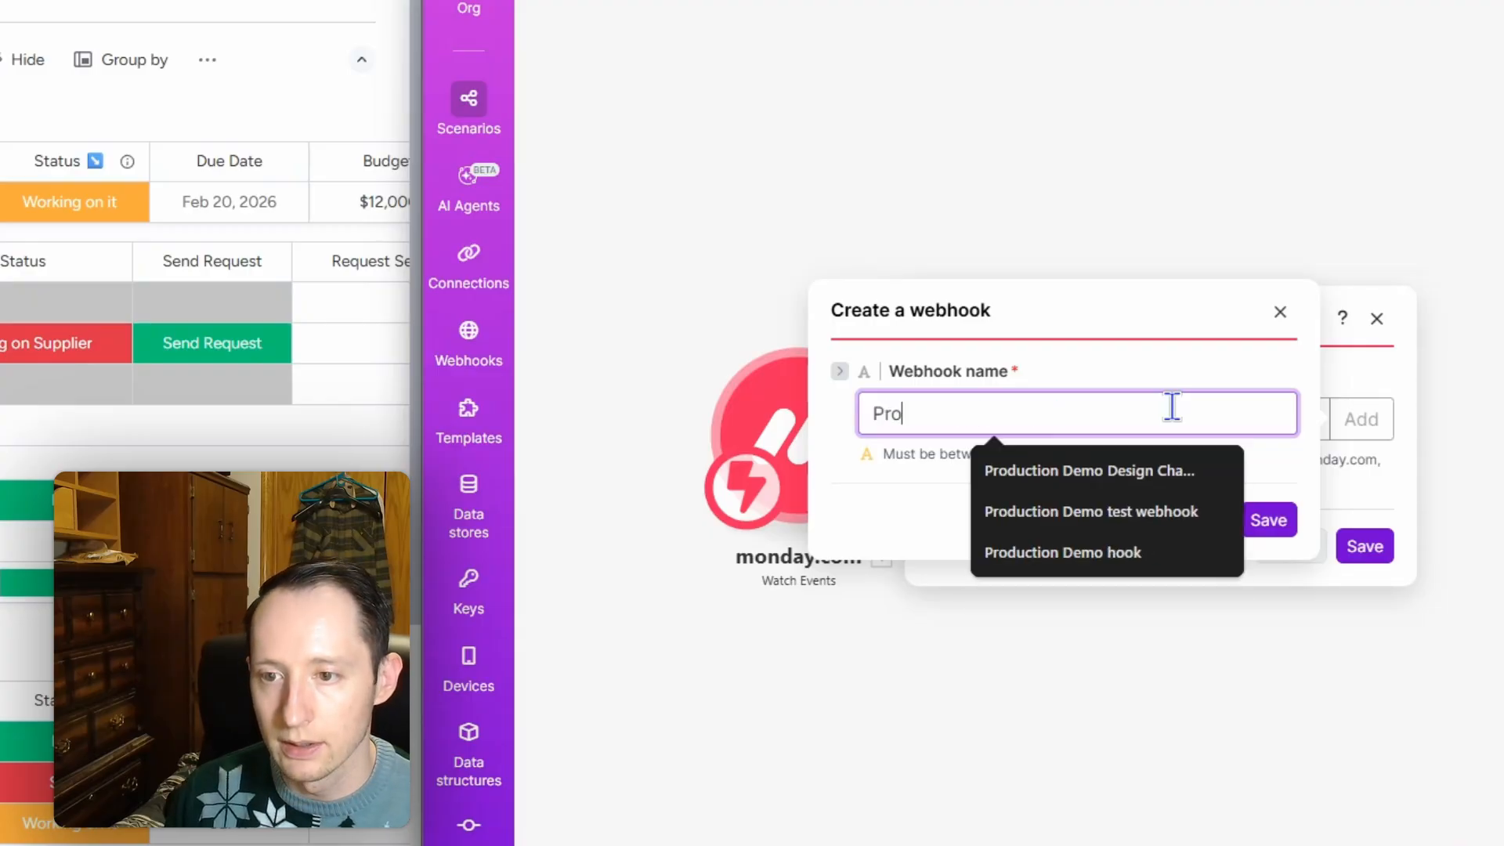
text(duction Desw)
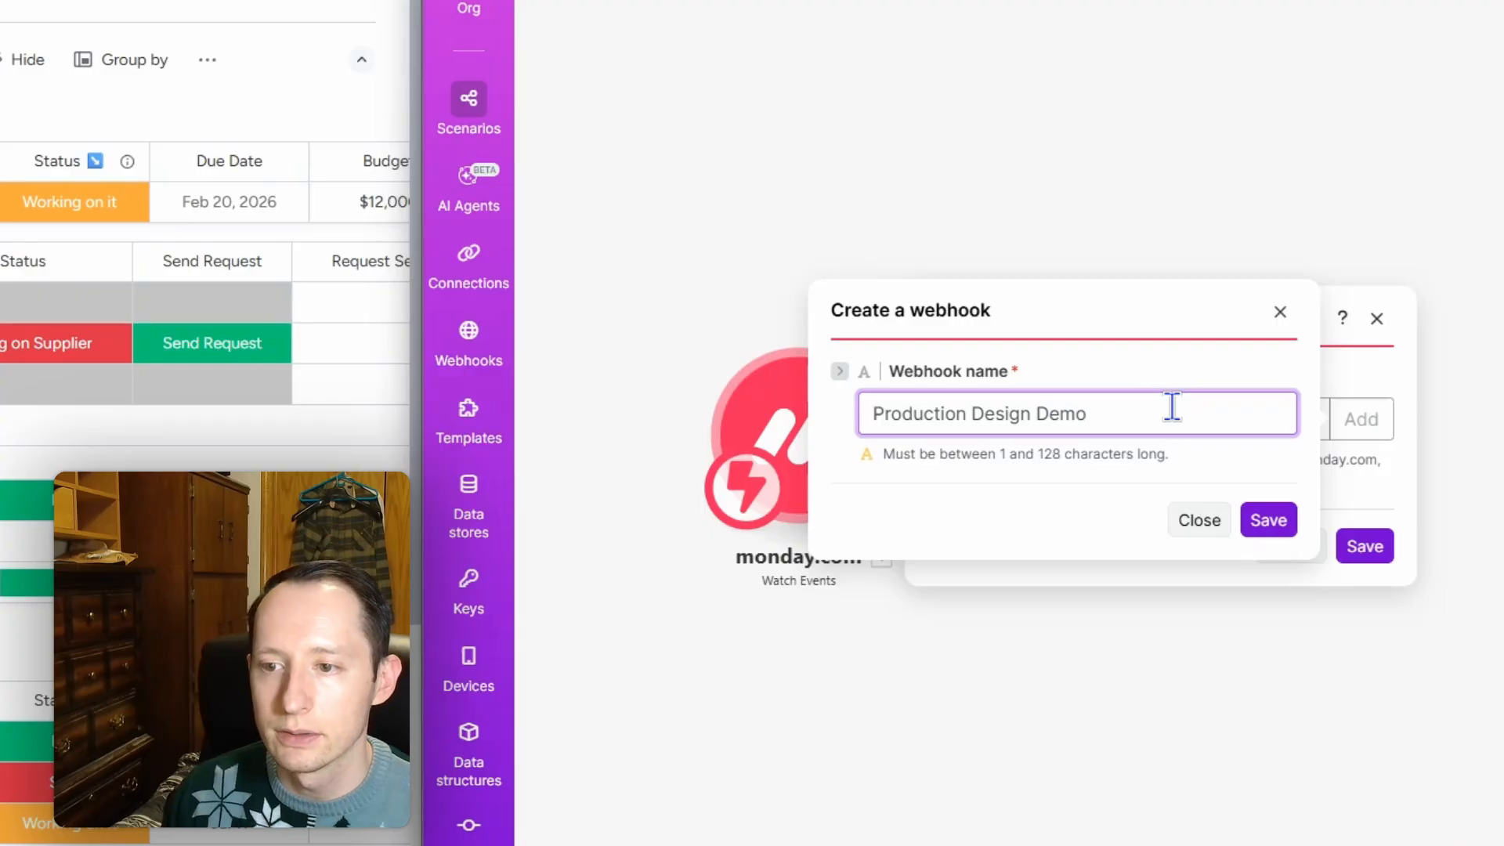
click(1258, 525)
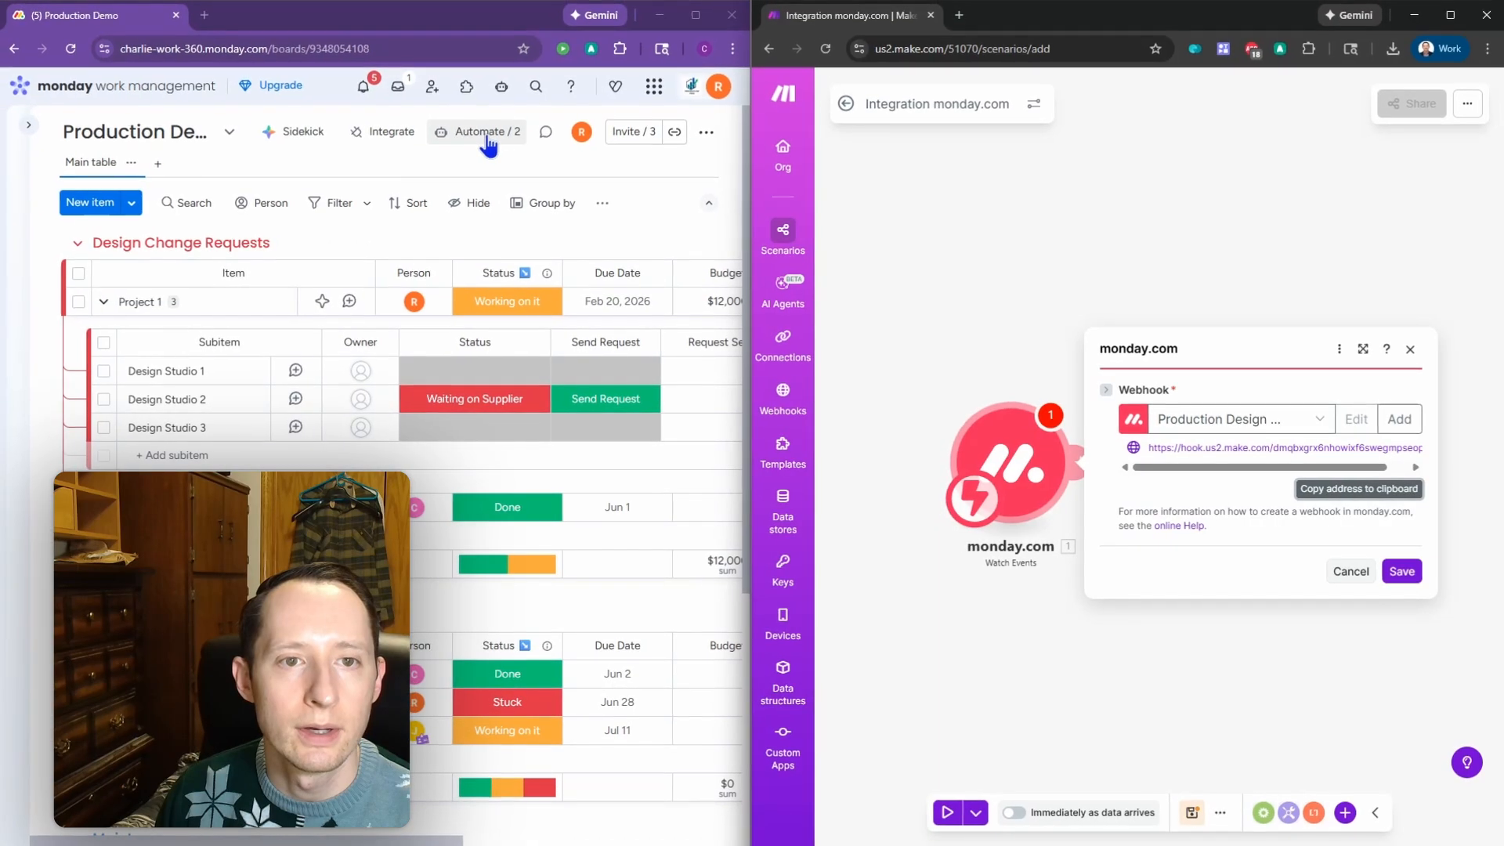
Step: Start a new monday.com automation from the Webhooks status-change template
click(488, 135)
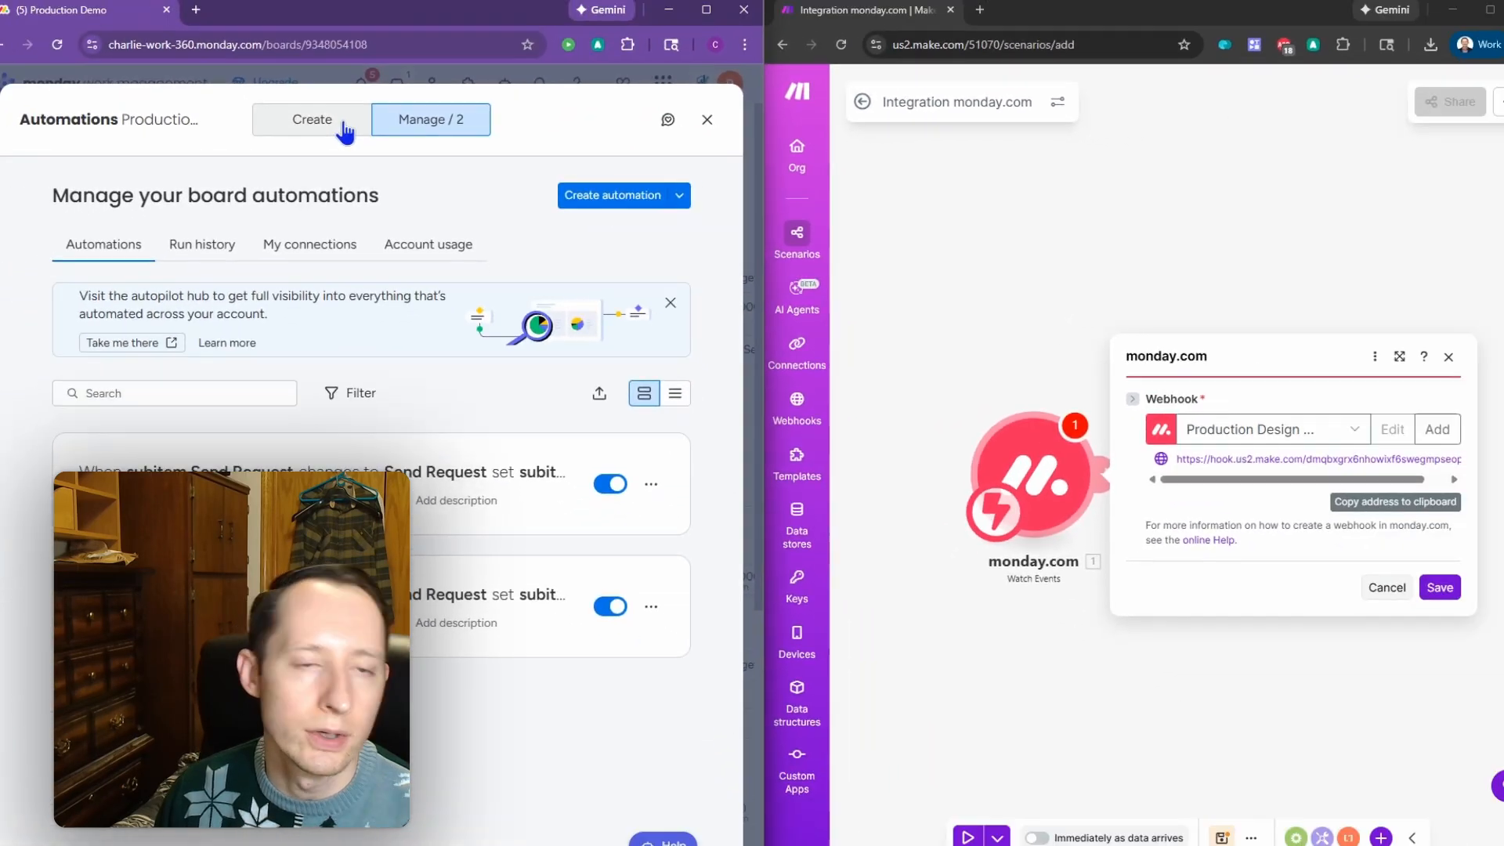
click(345, 126)
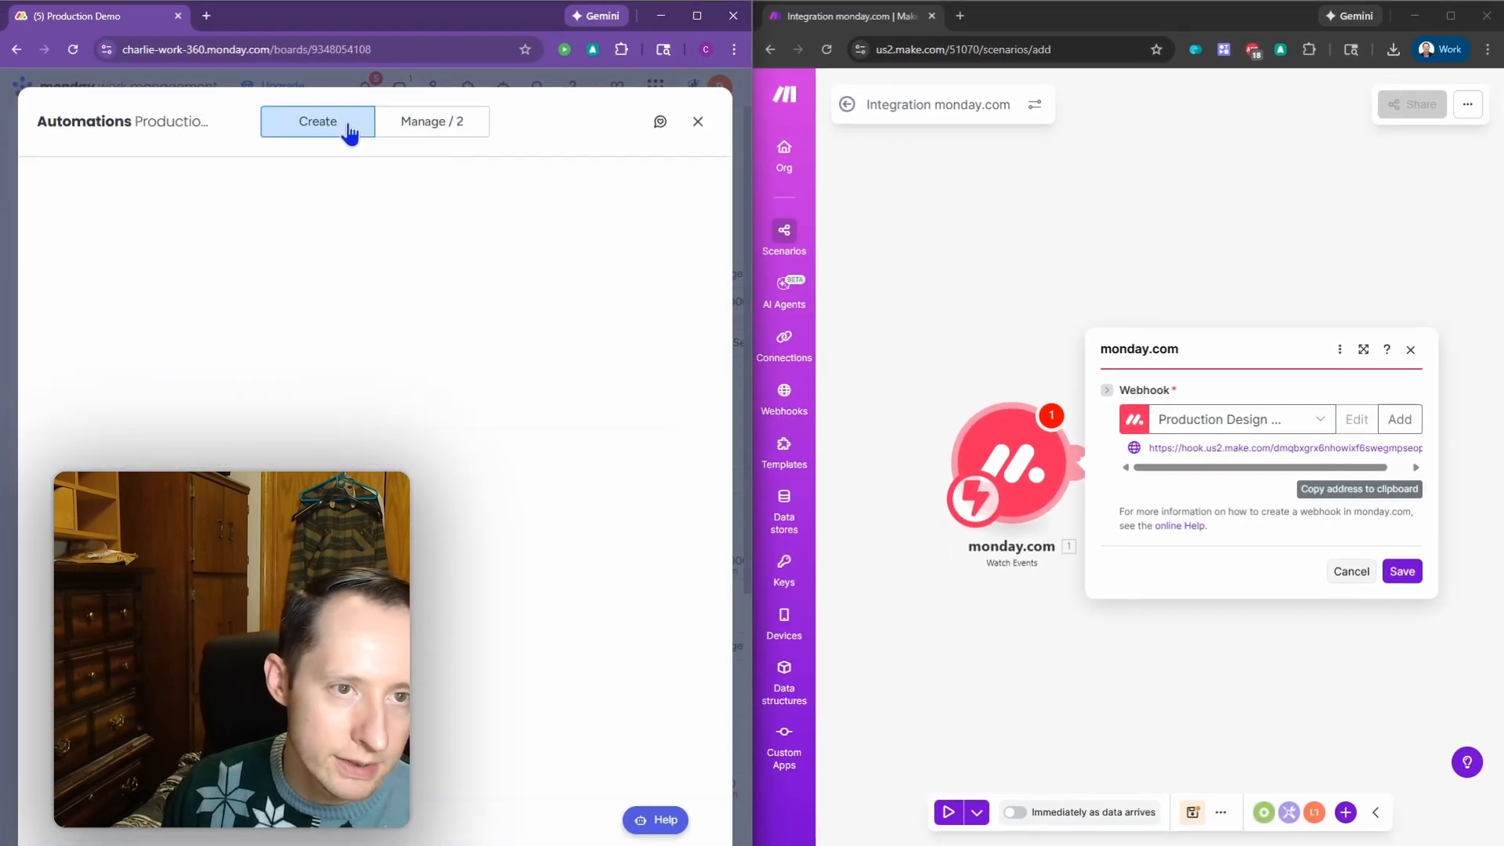
click(365, 190)
text(we)
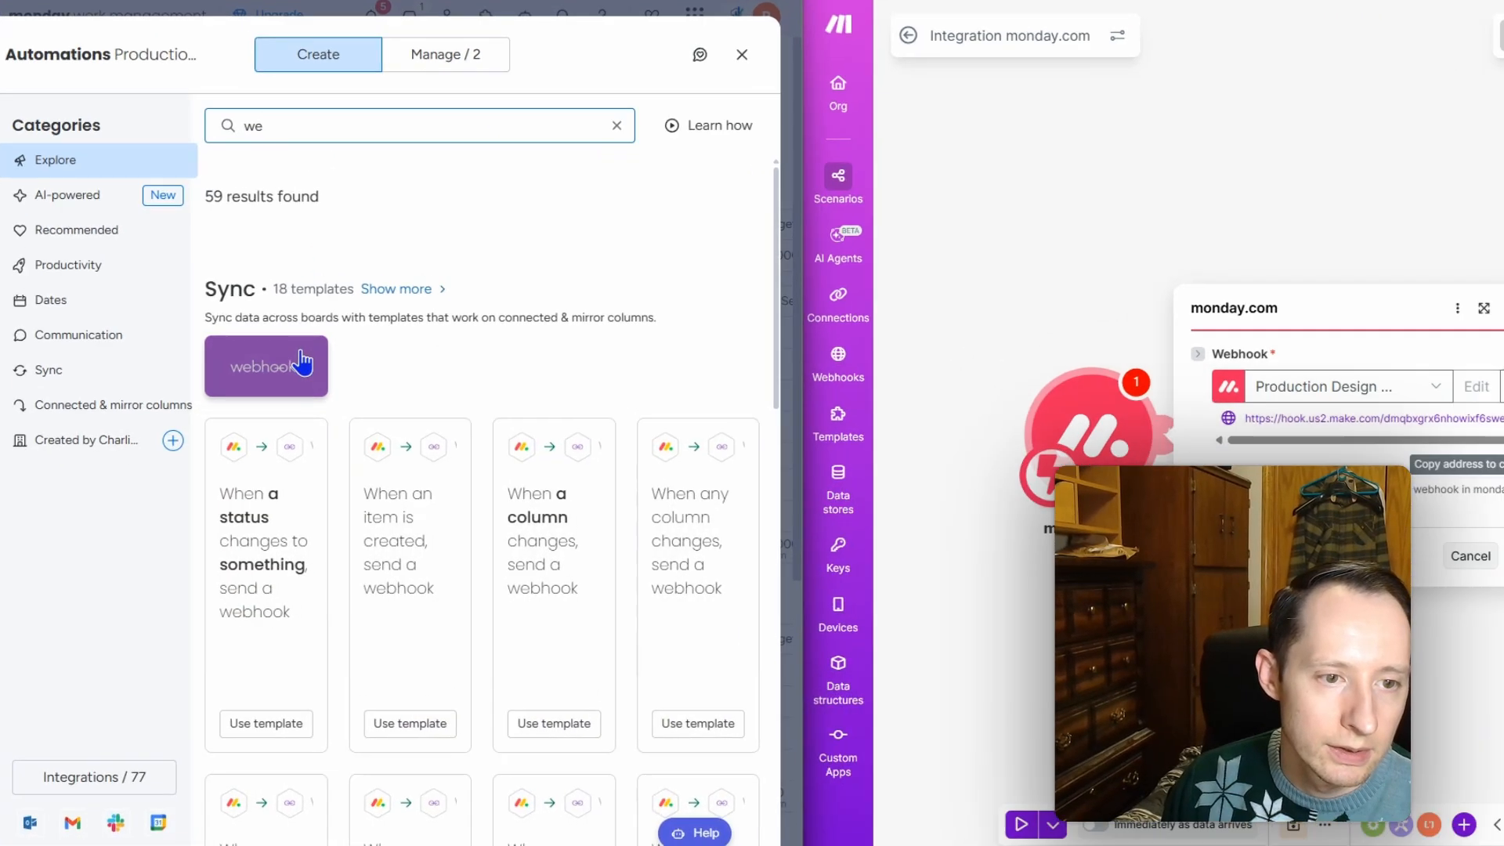
click(301, 362)
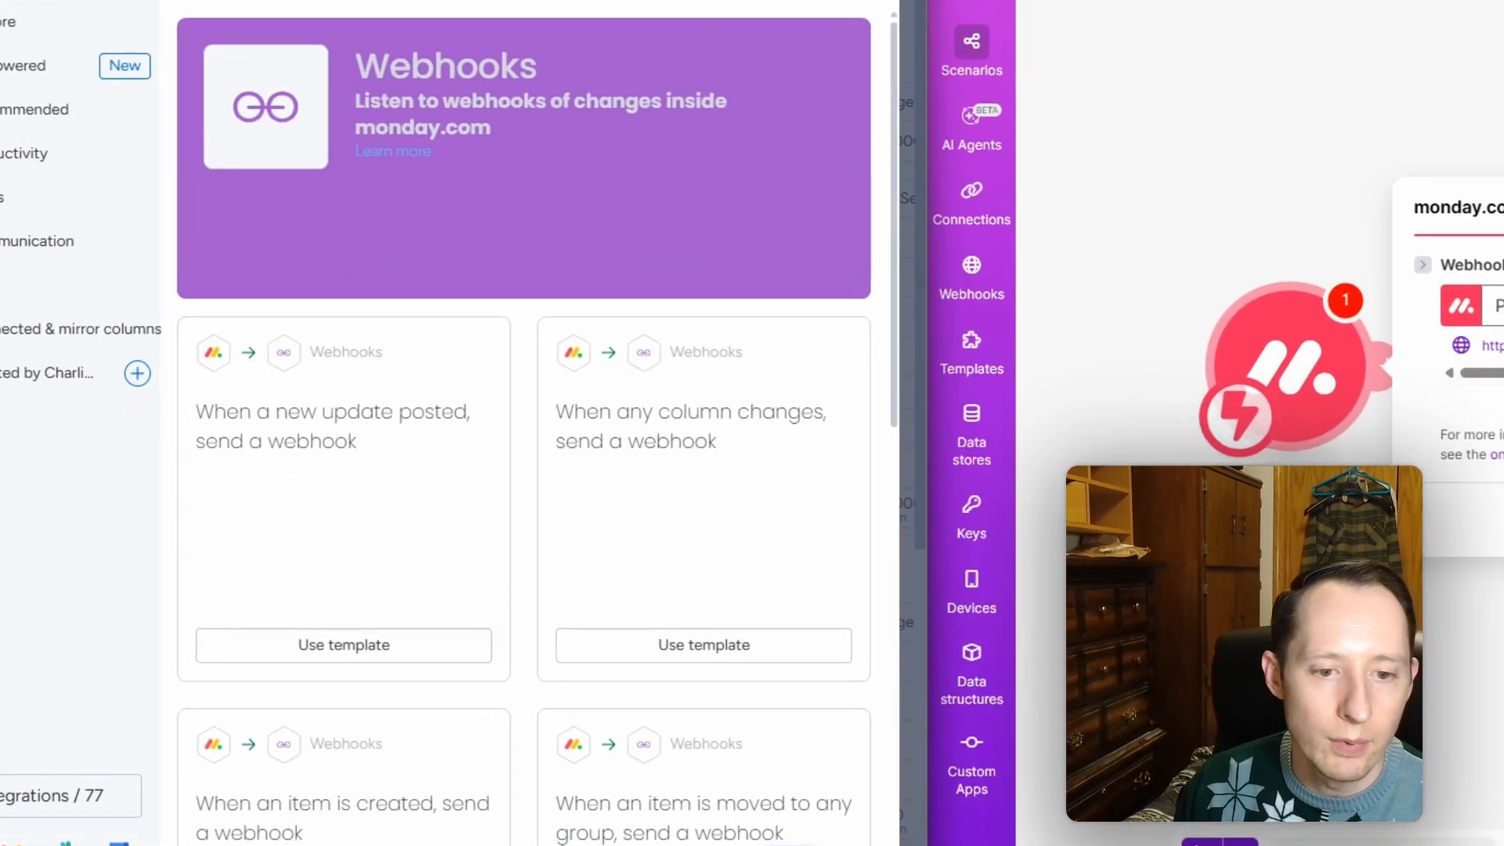
scroll(615, 624, down, 2)
scroll(717, 588, down, 4)
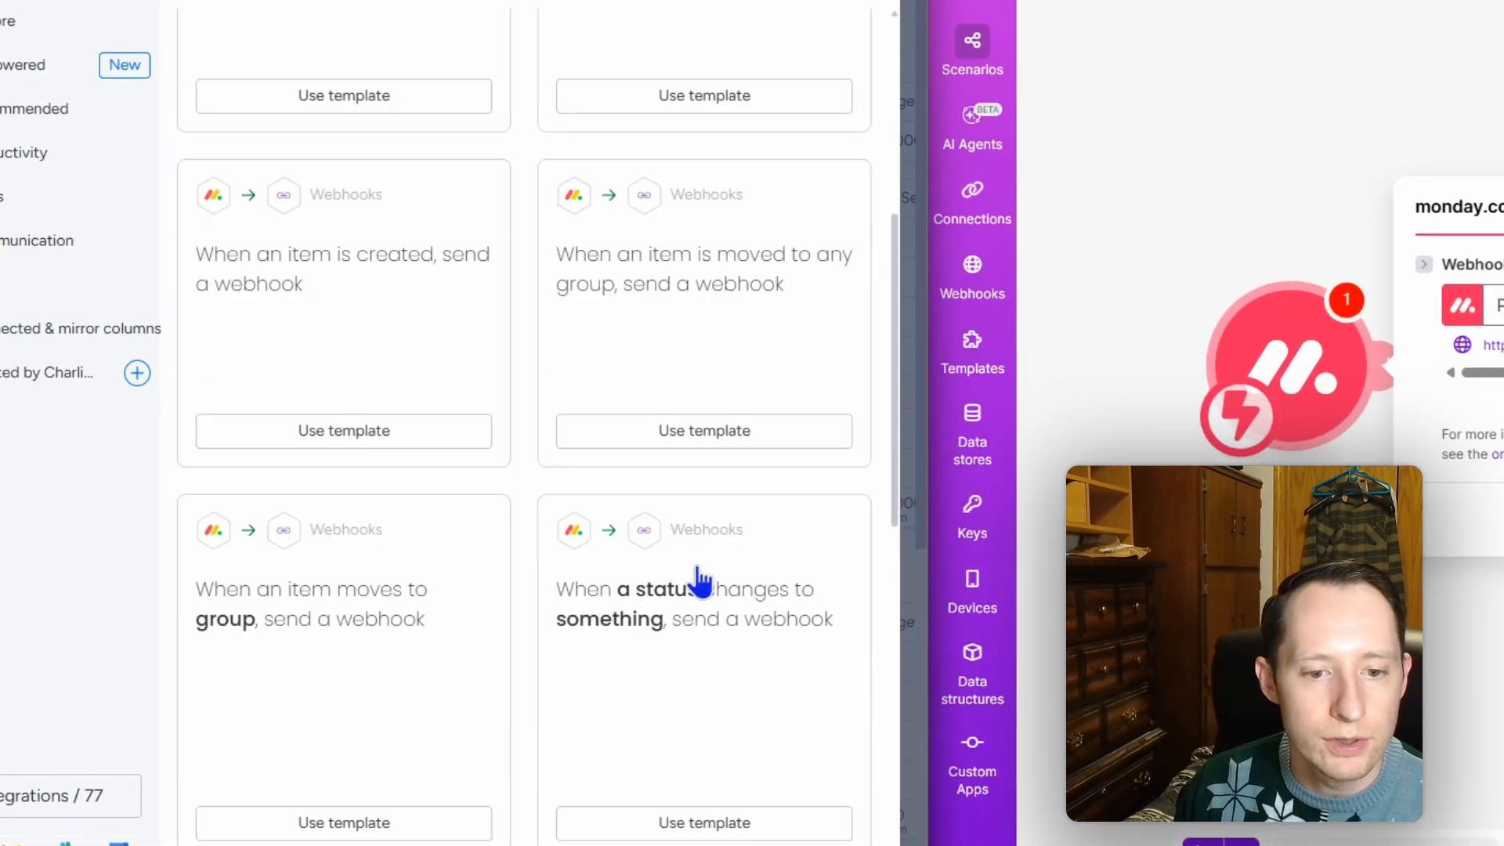
click(727, 641)
Step: Connect the pasted Make hook address as the webhook URL
click(449, 506)
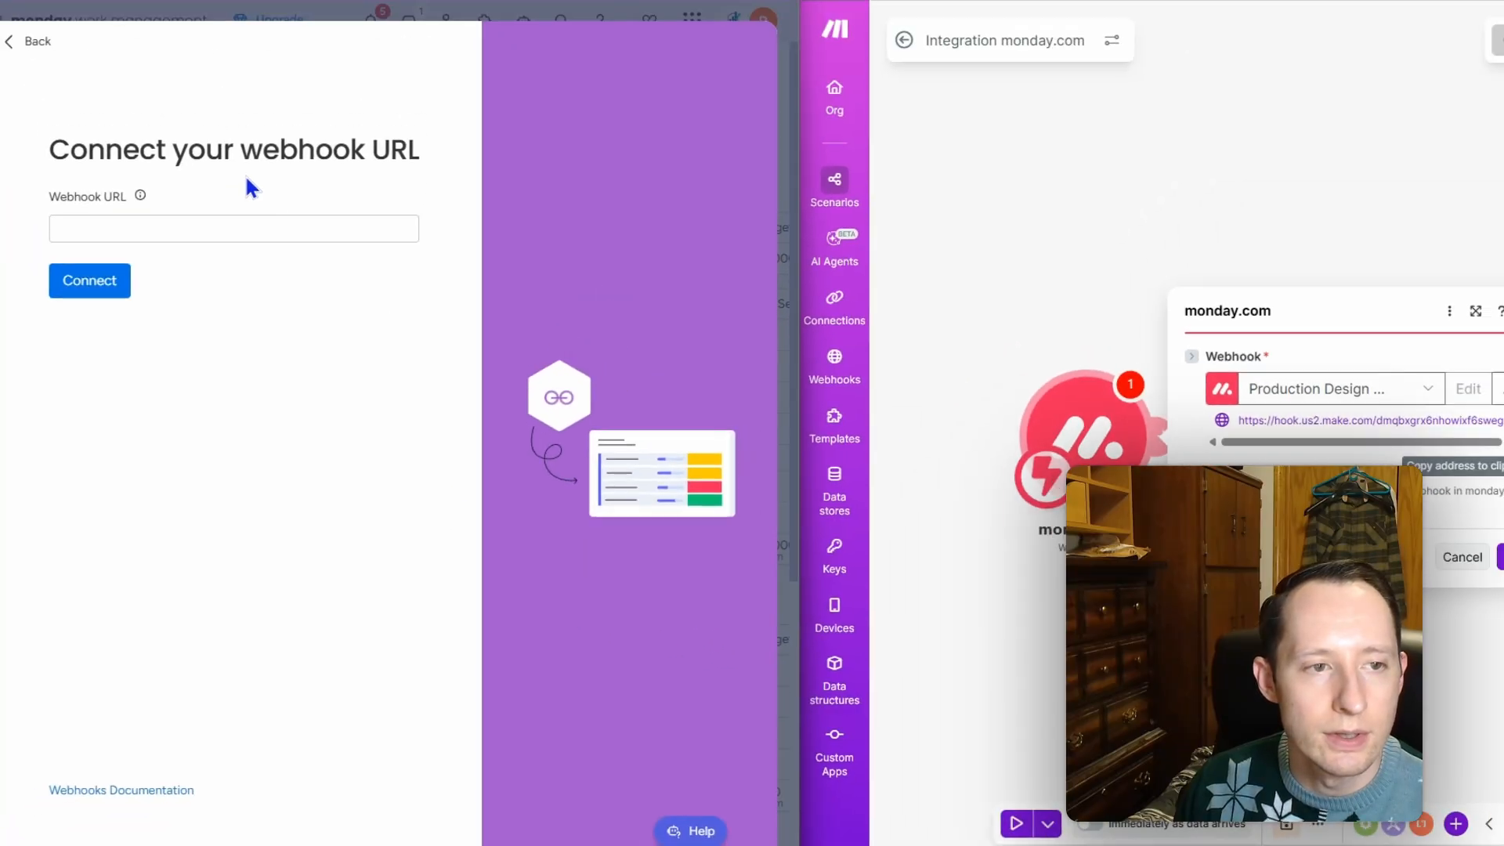
click(257, 228)
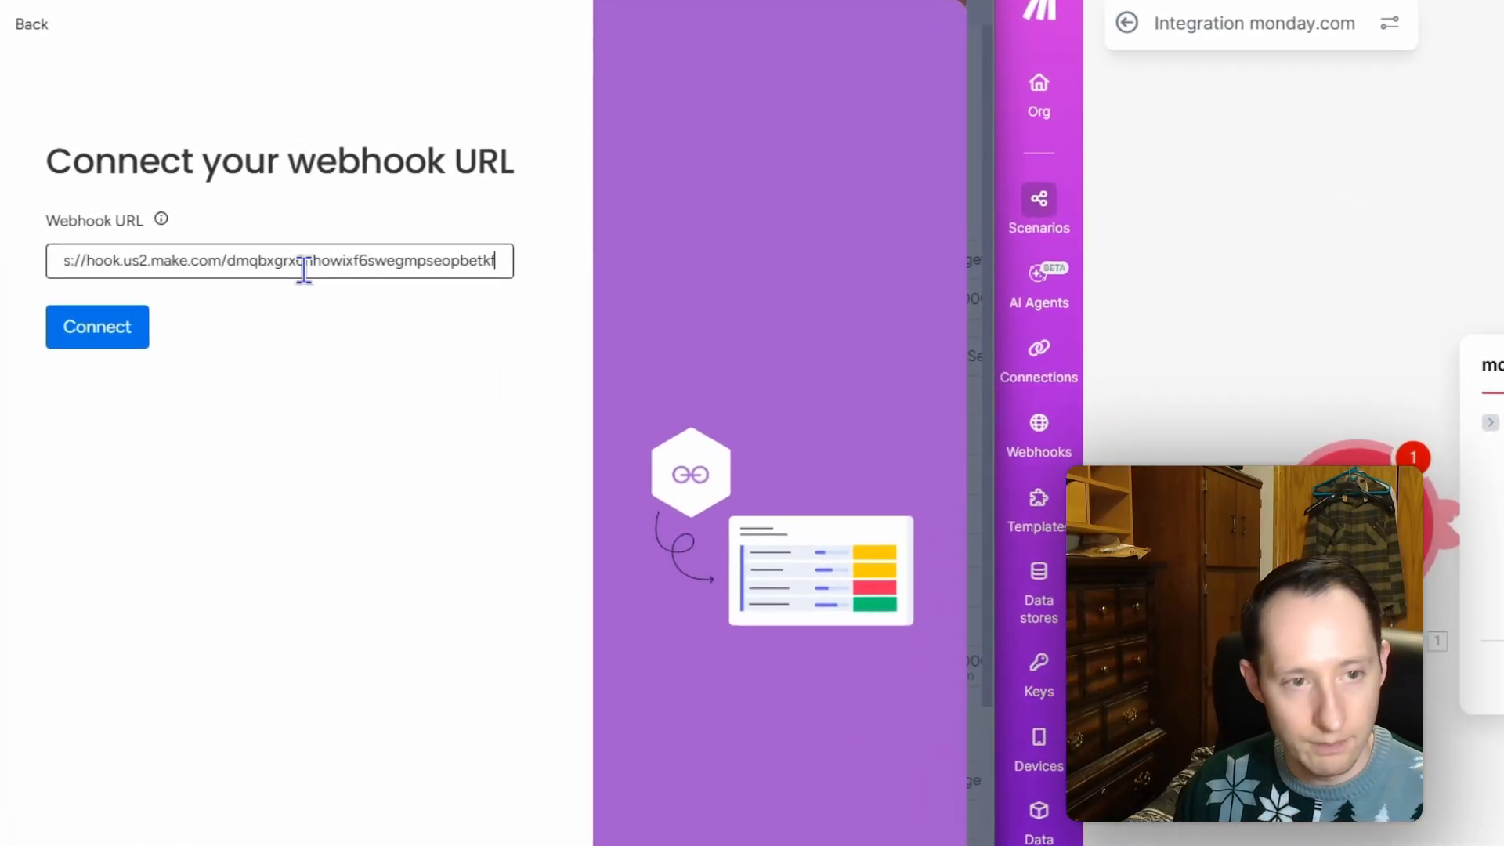
click(110, 329)
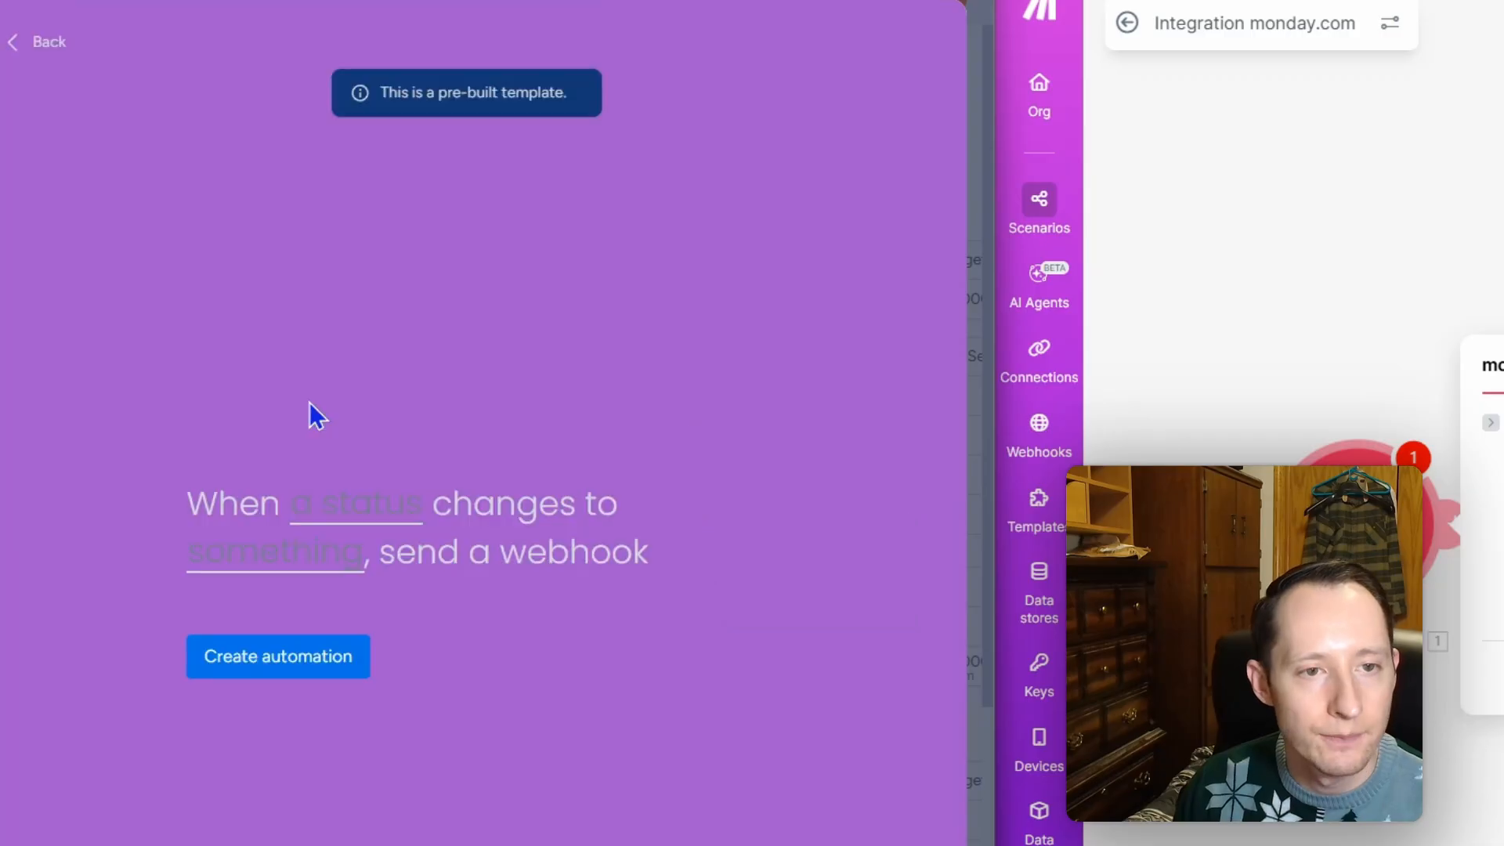
Step: Fire the webhook when subitem Send Request becomes Send Request, create it, and return to the board
click(378, 510)
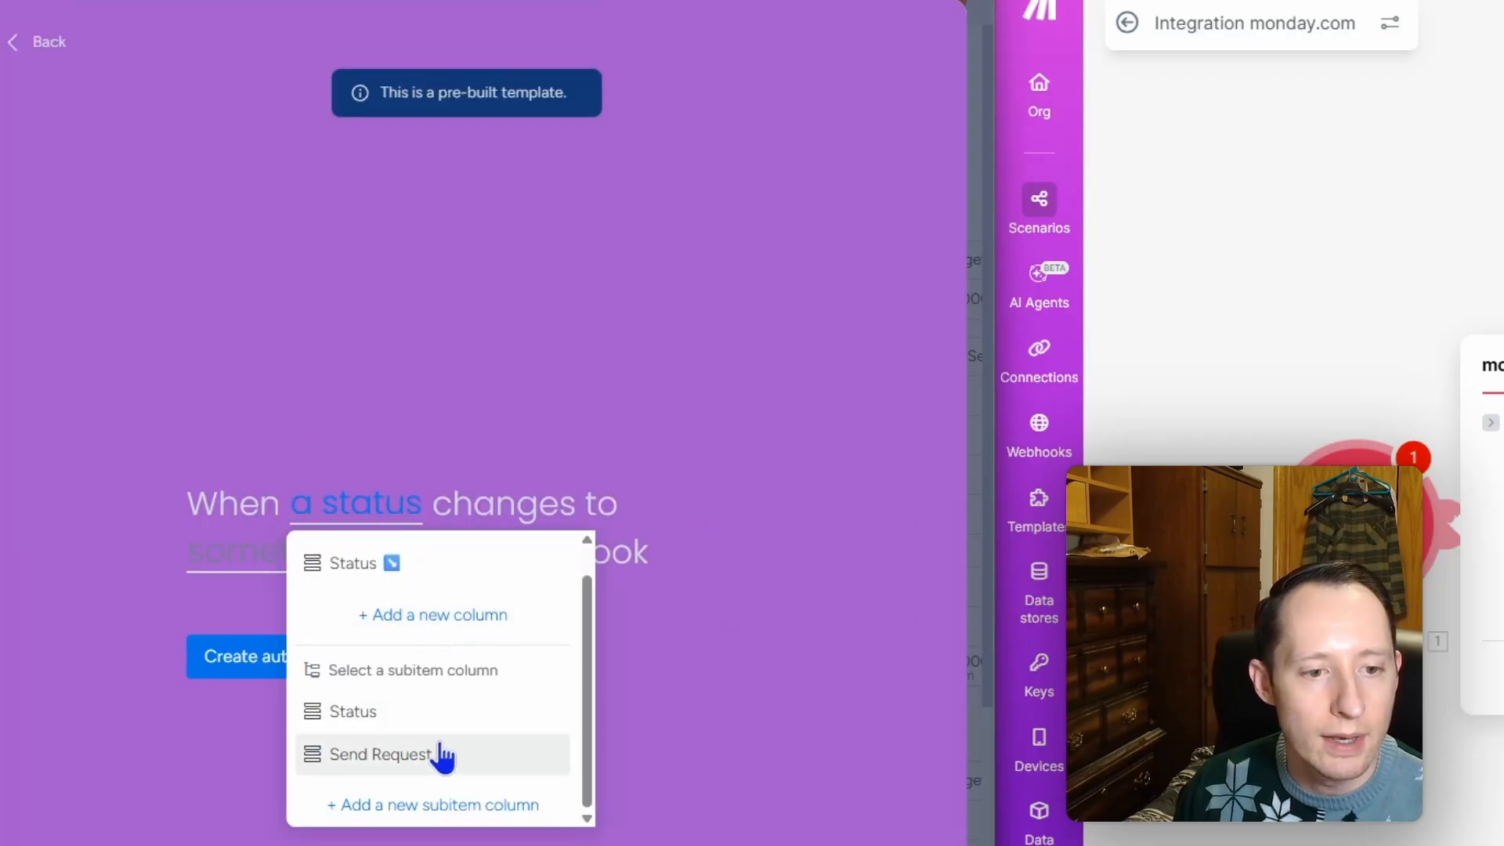
click(443, 755)
click(335, 558)
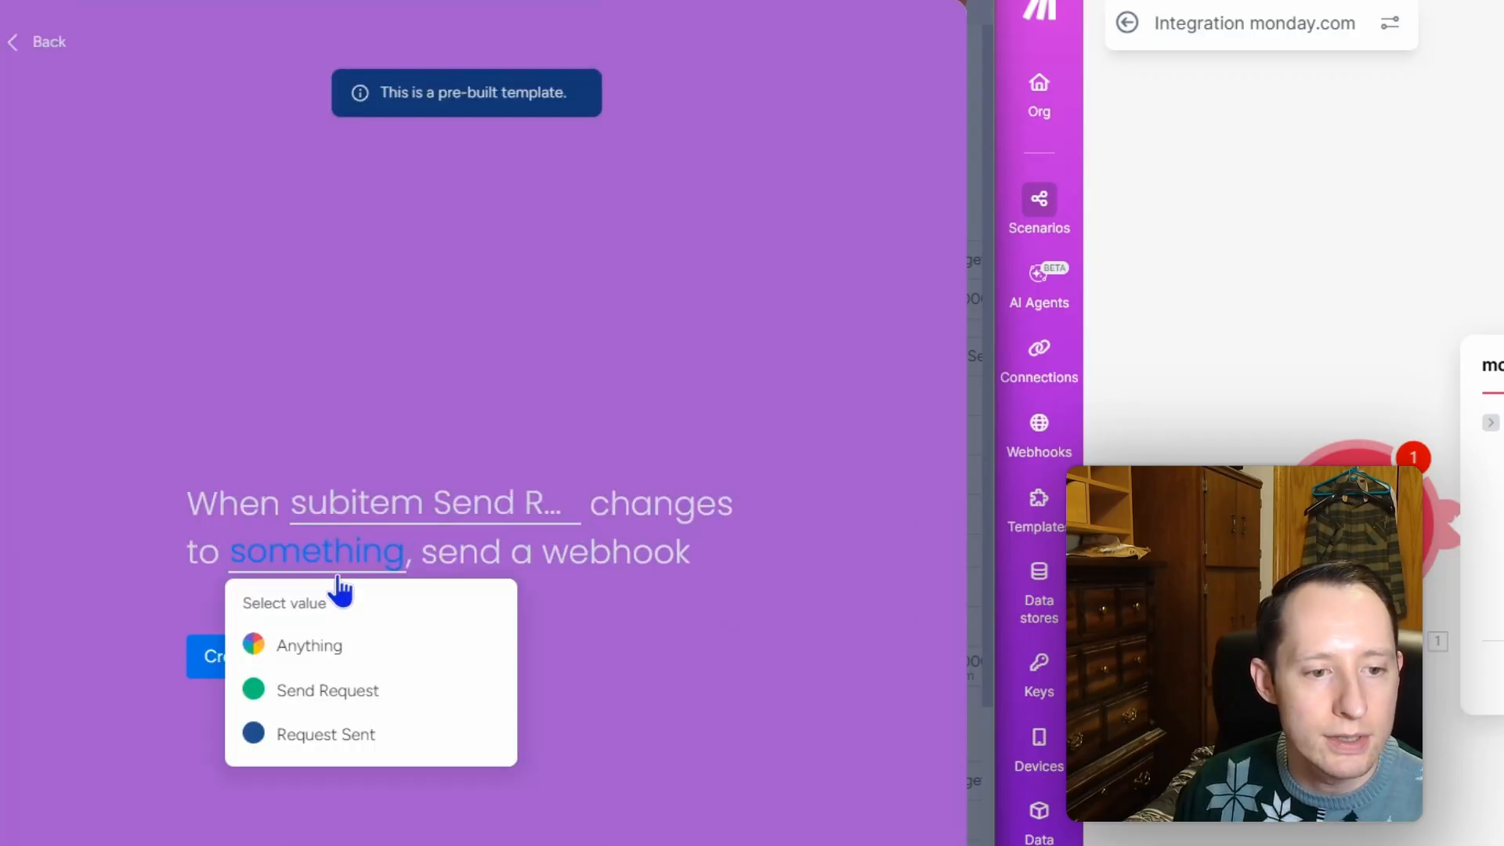
click(345, 685)
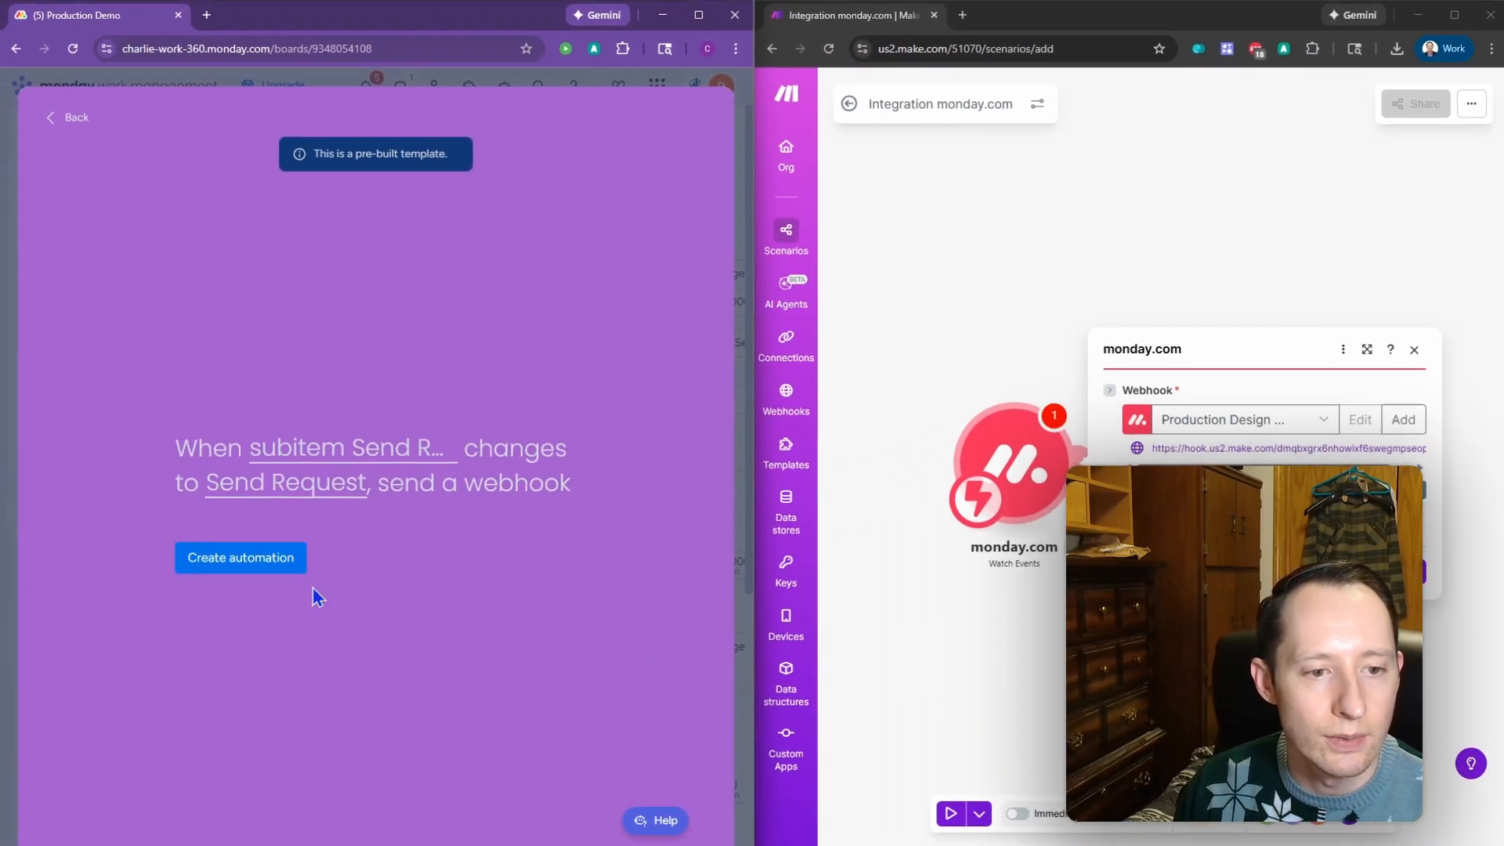
click(274, 566)
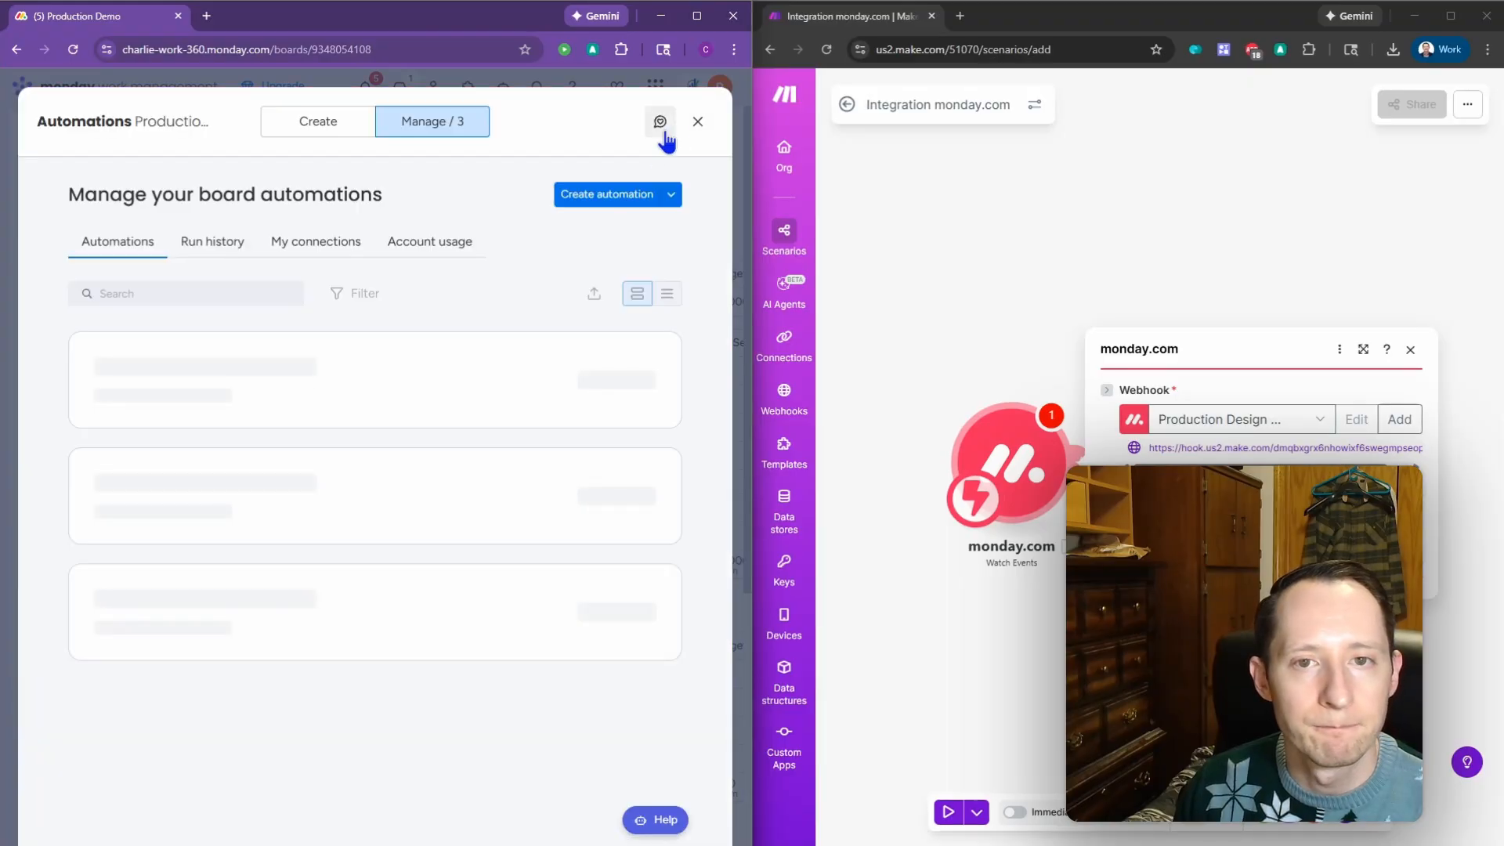
click(698, 123)
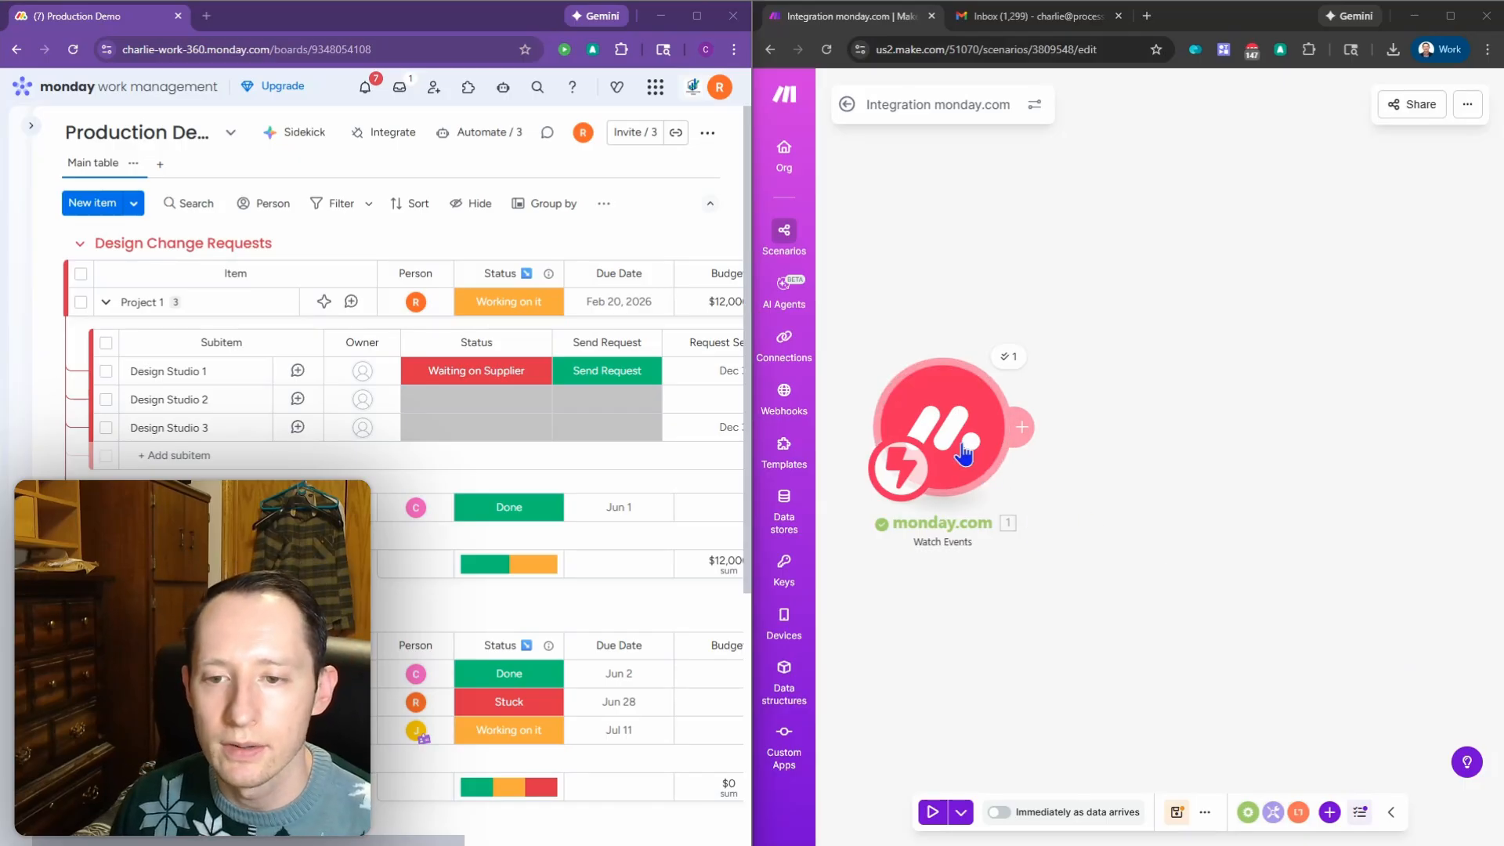
Step: Run the scenario once and mark Design Studio 2 as Send Request so Watch Events captures it
drag(963, 445, 992, 467)
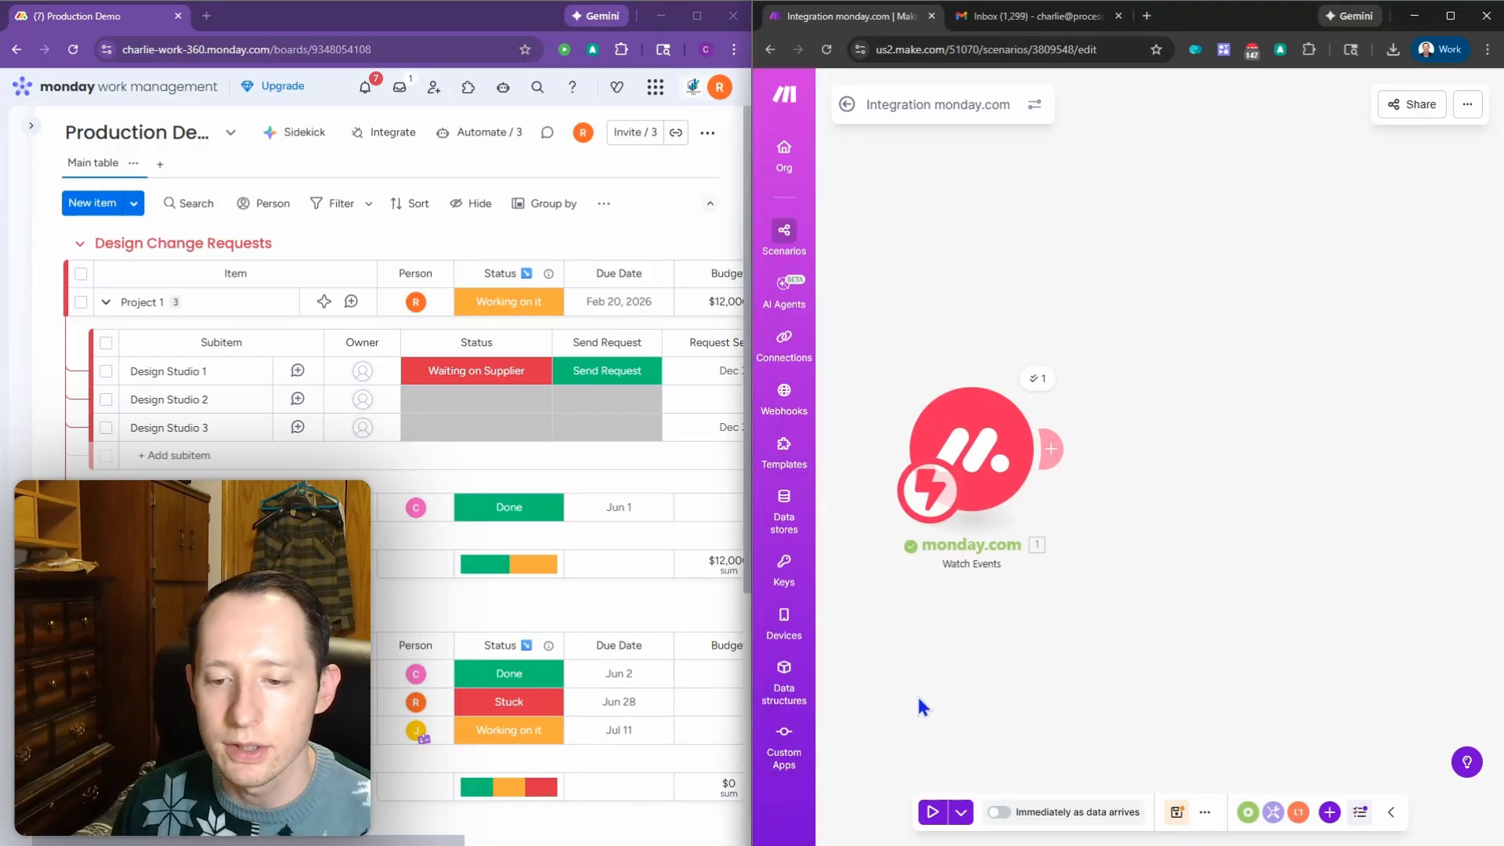
click(934, 813)
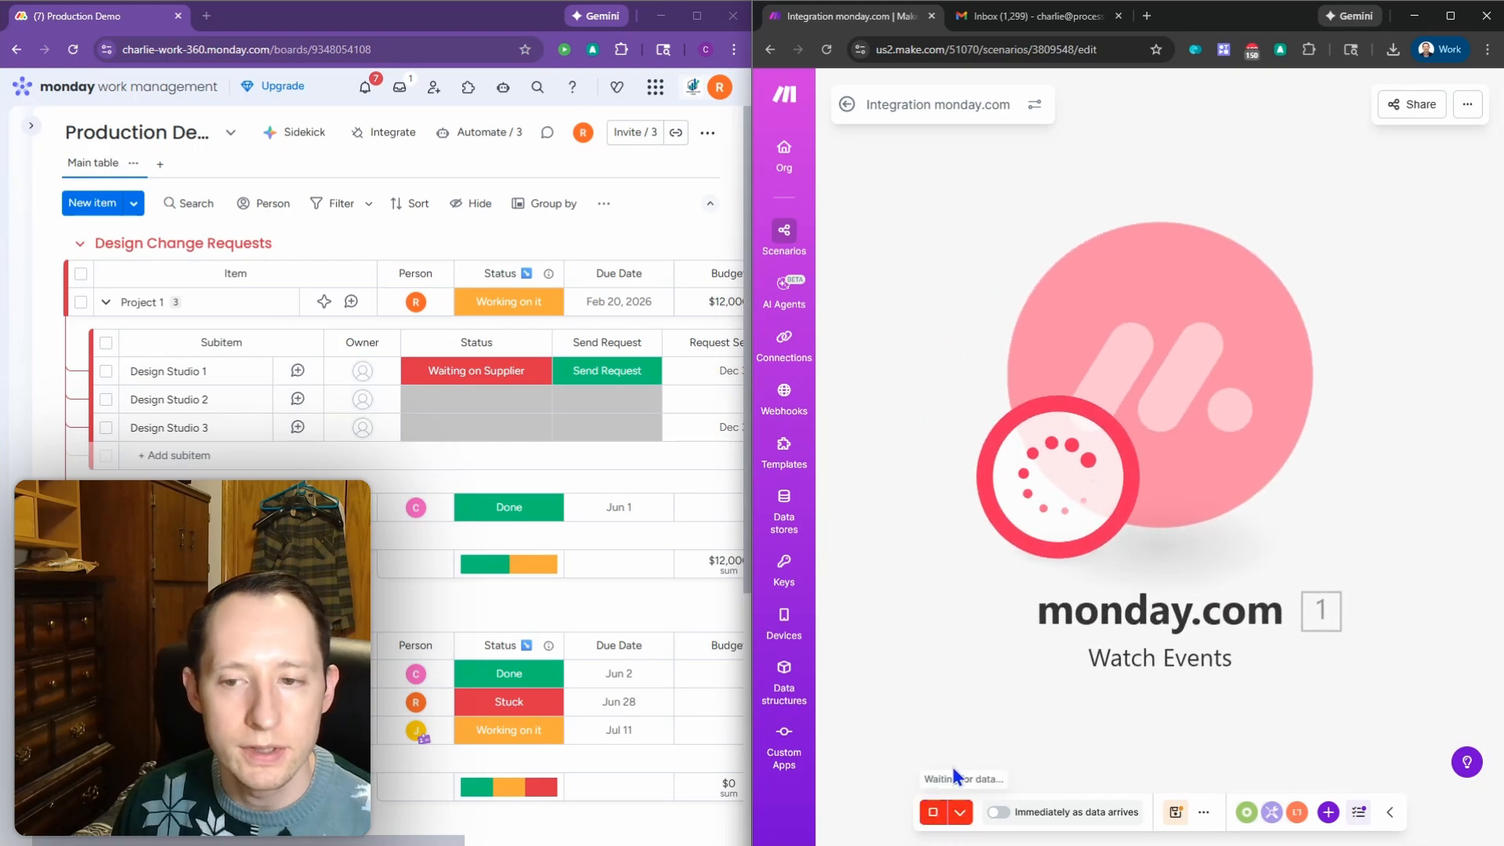
click(585, 409)
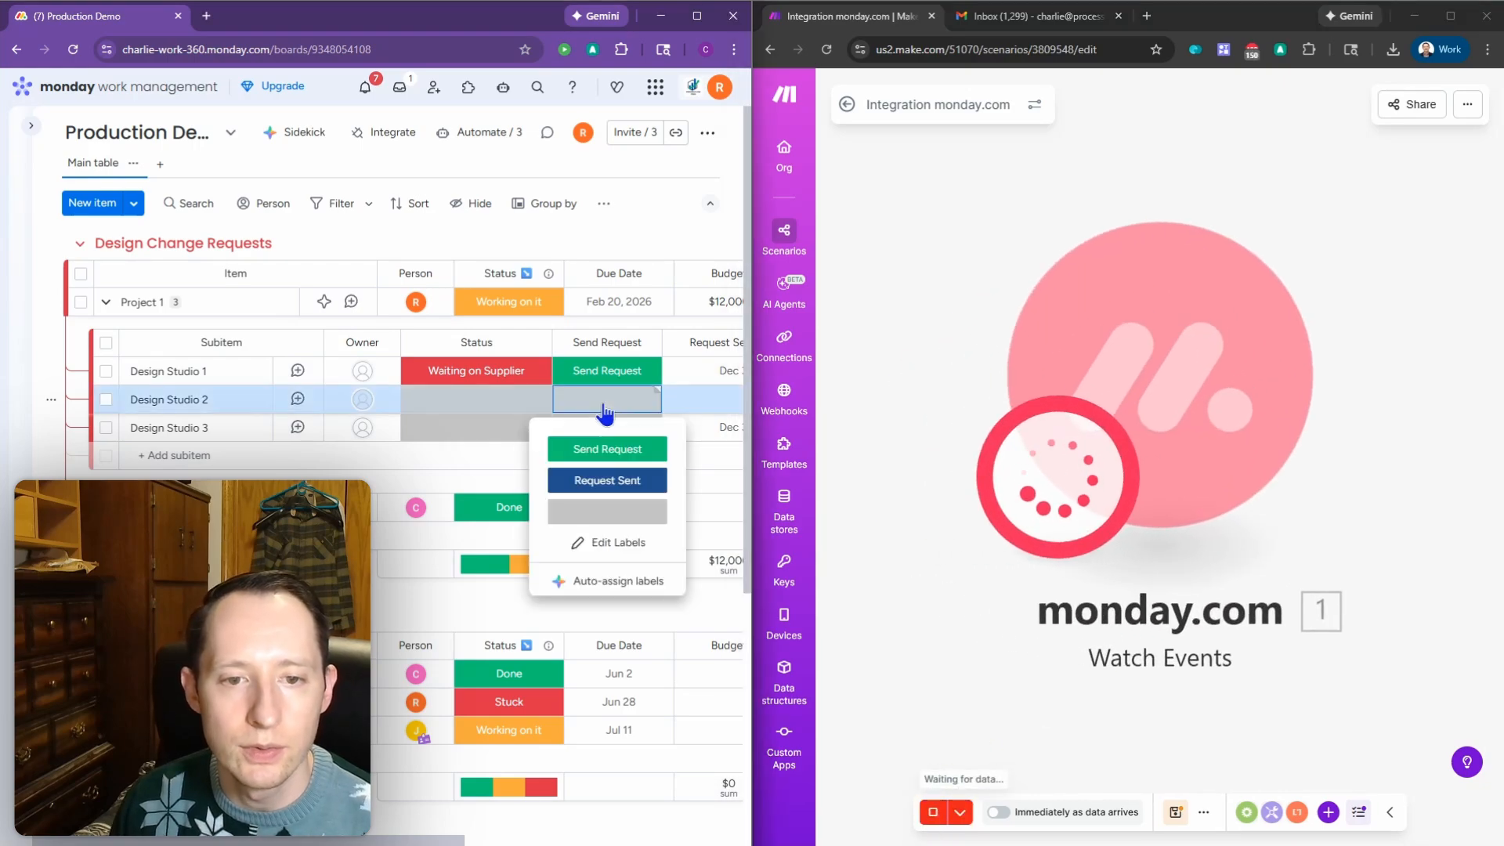
click(609, 446)
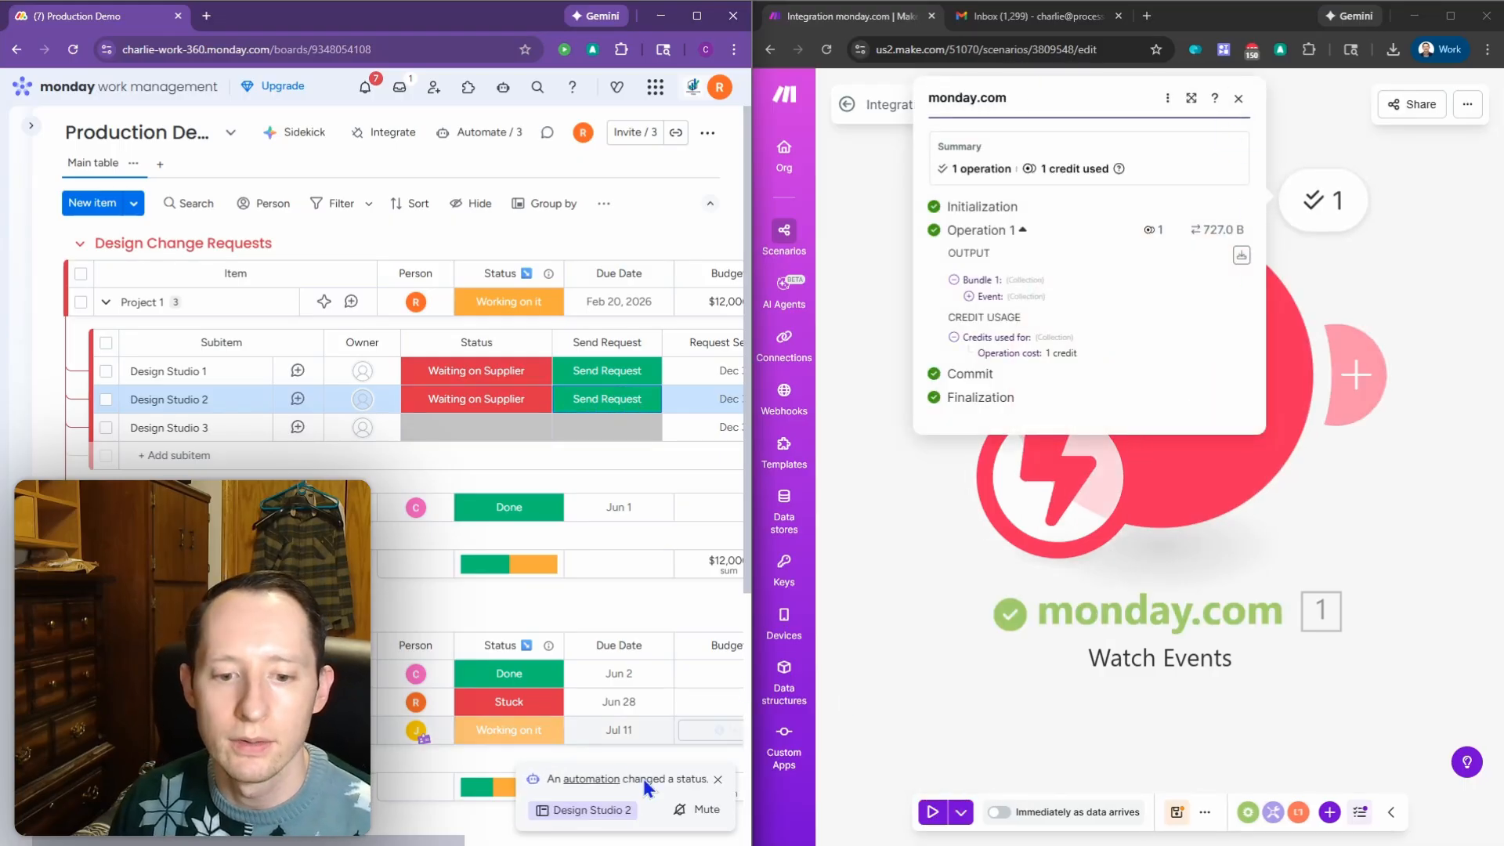
click(1238, 98)
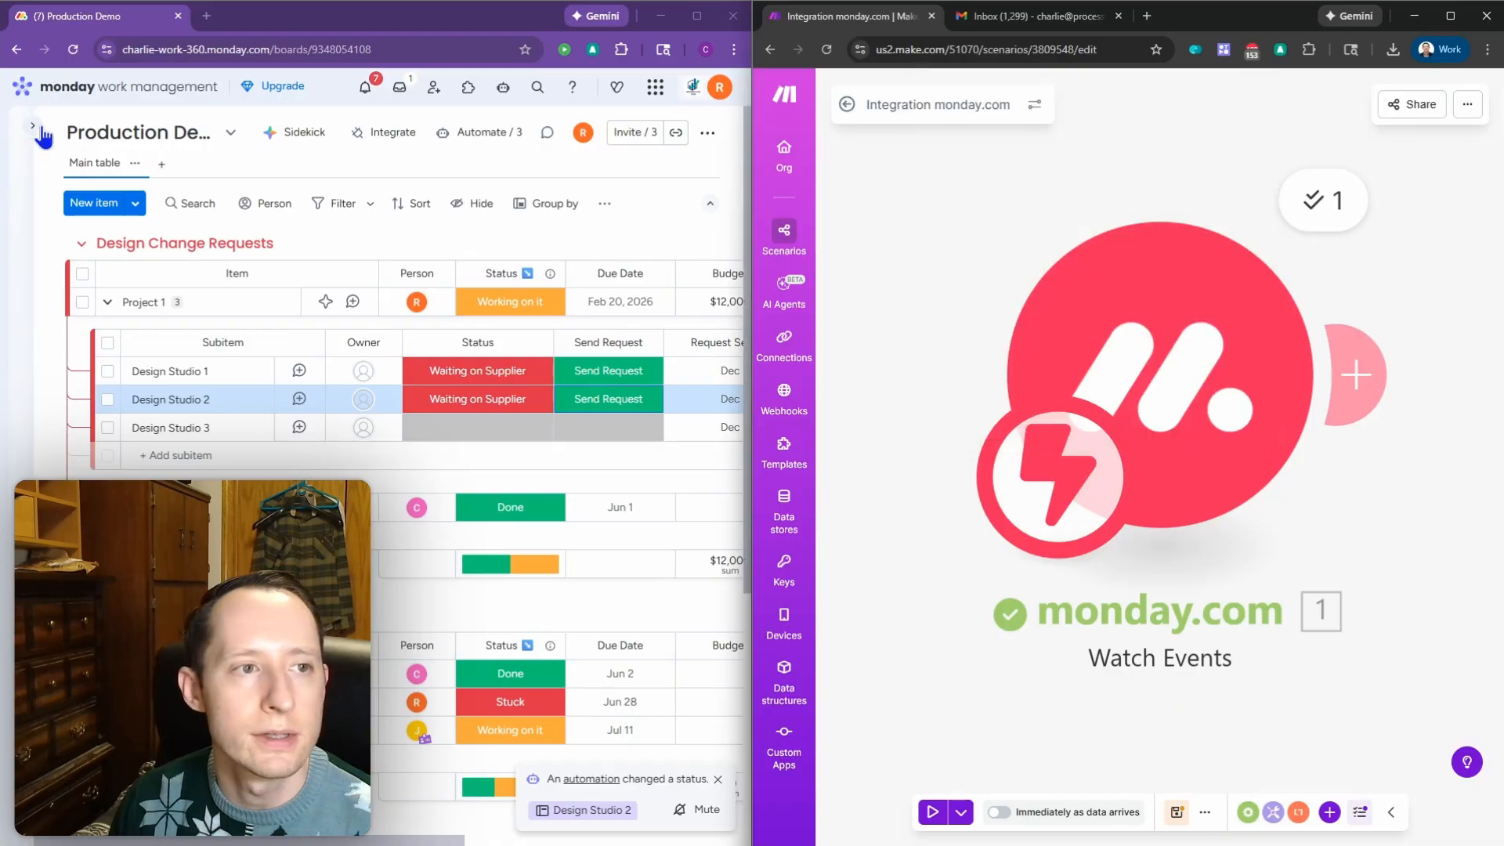
click(31, 125)
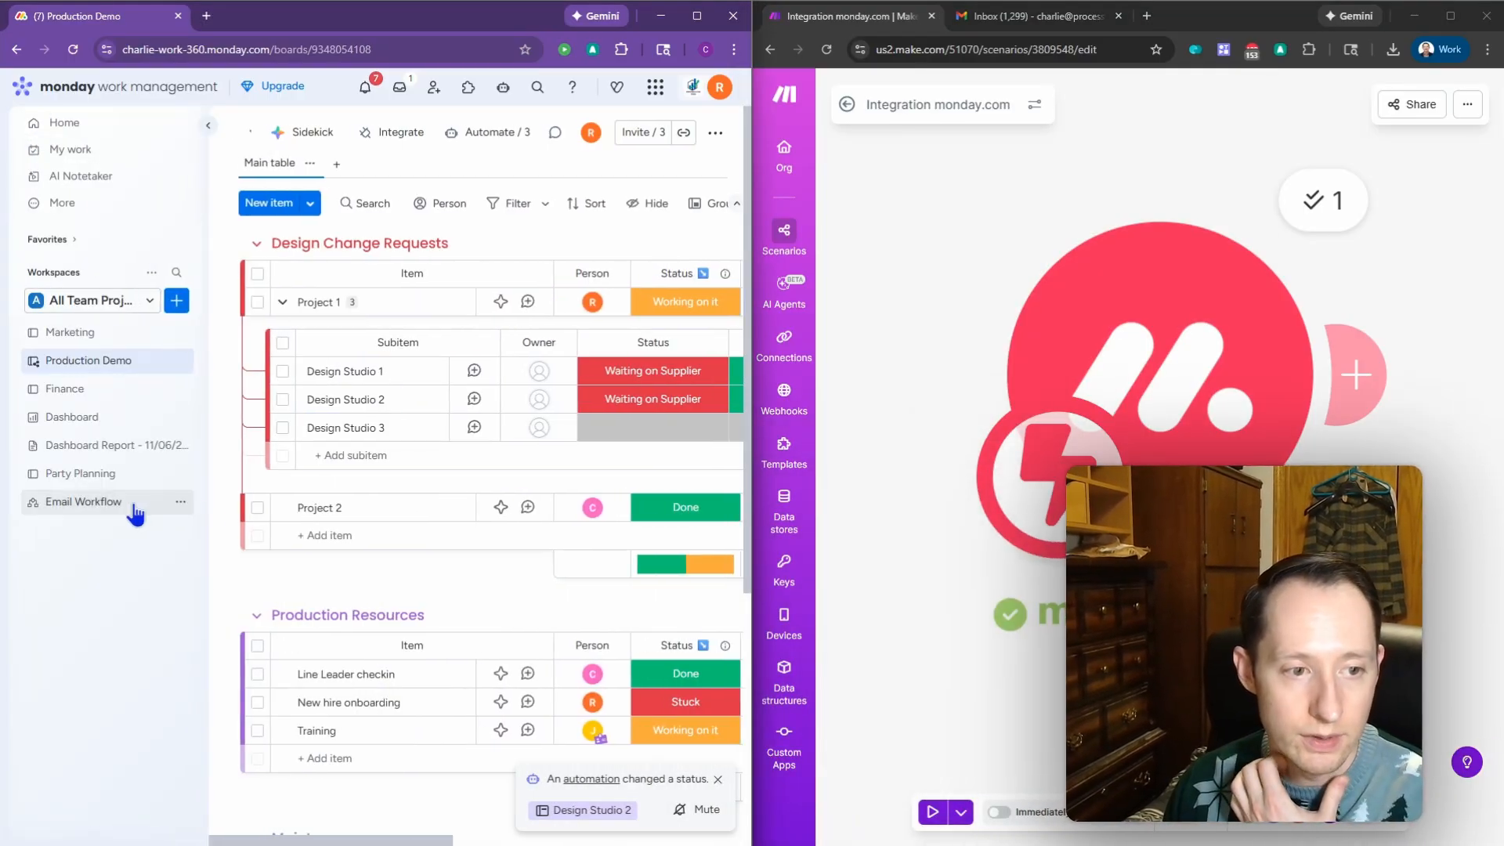
Step: Set the Email Workflow to Inactive, then return to the Production Demo board beside Make
click(133, 505)
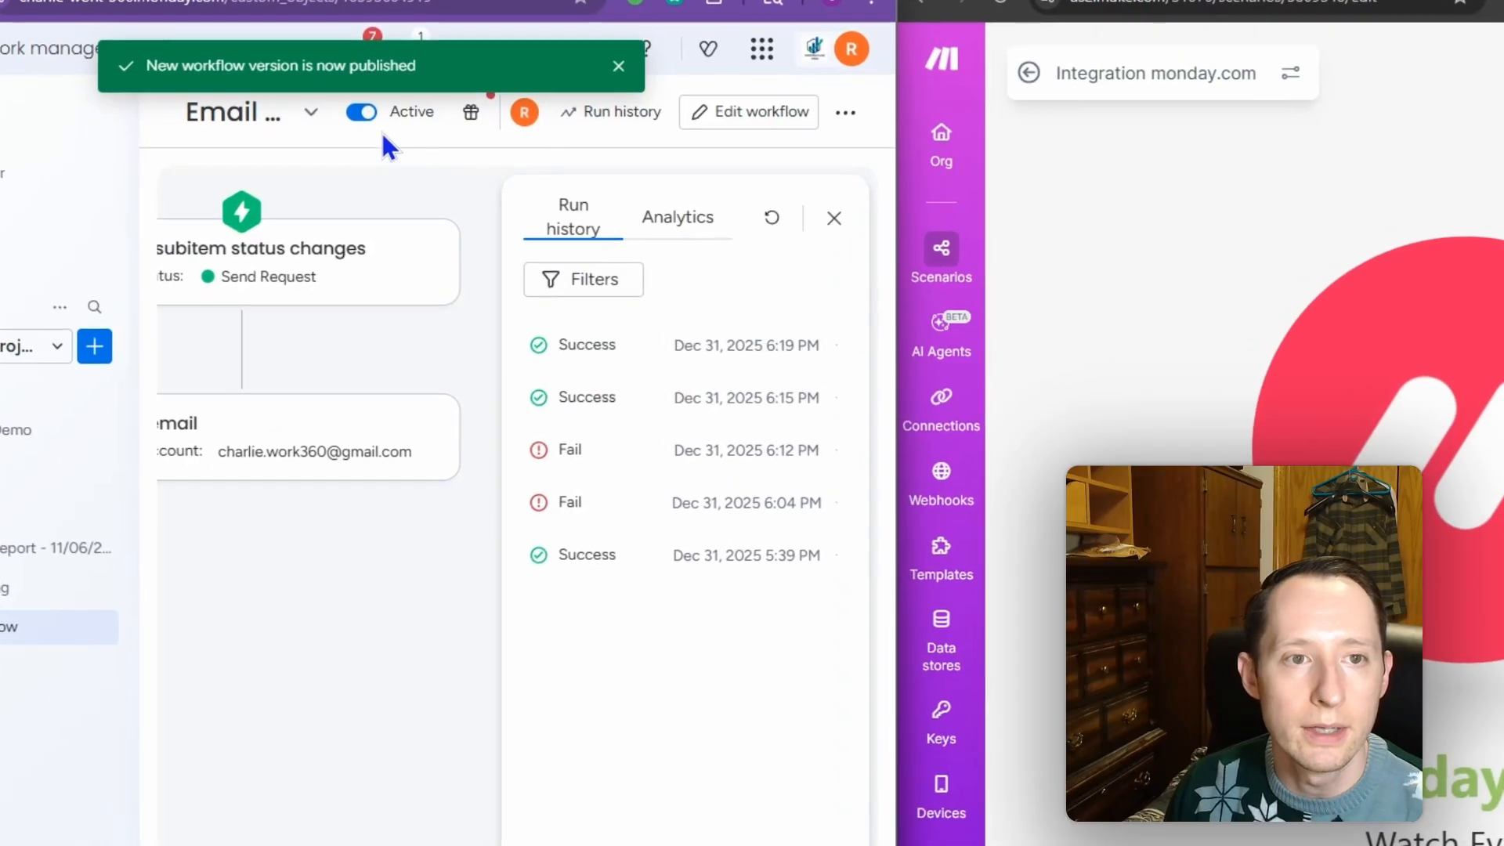
click(368, 133)
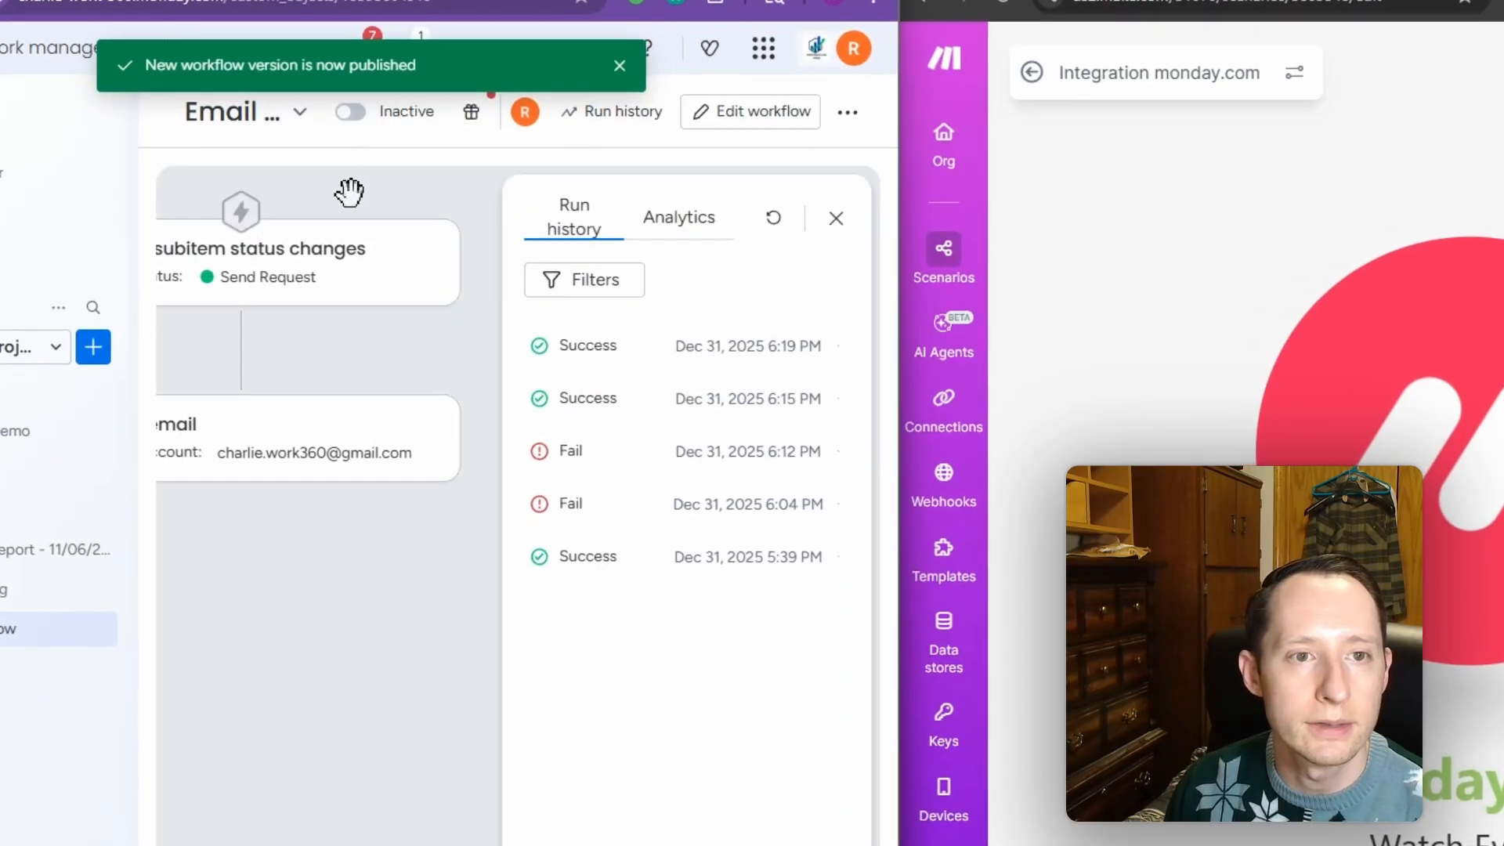
click(26, 450)
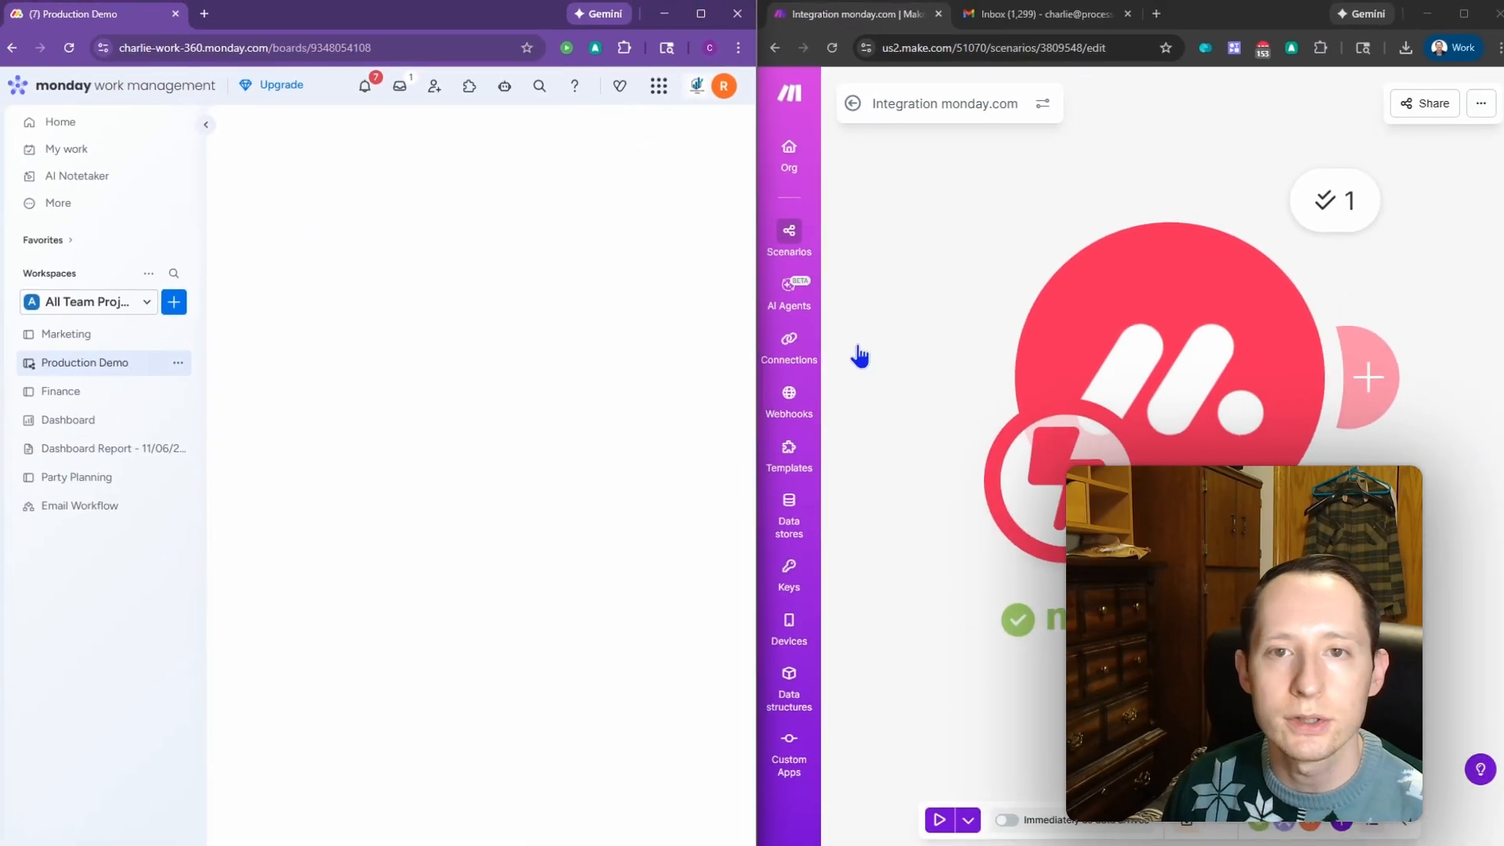
drag(752, 347, 641, 352)
scroll(815, 472, down, 5)
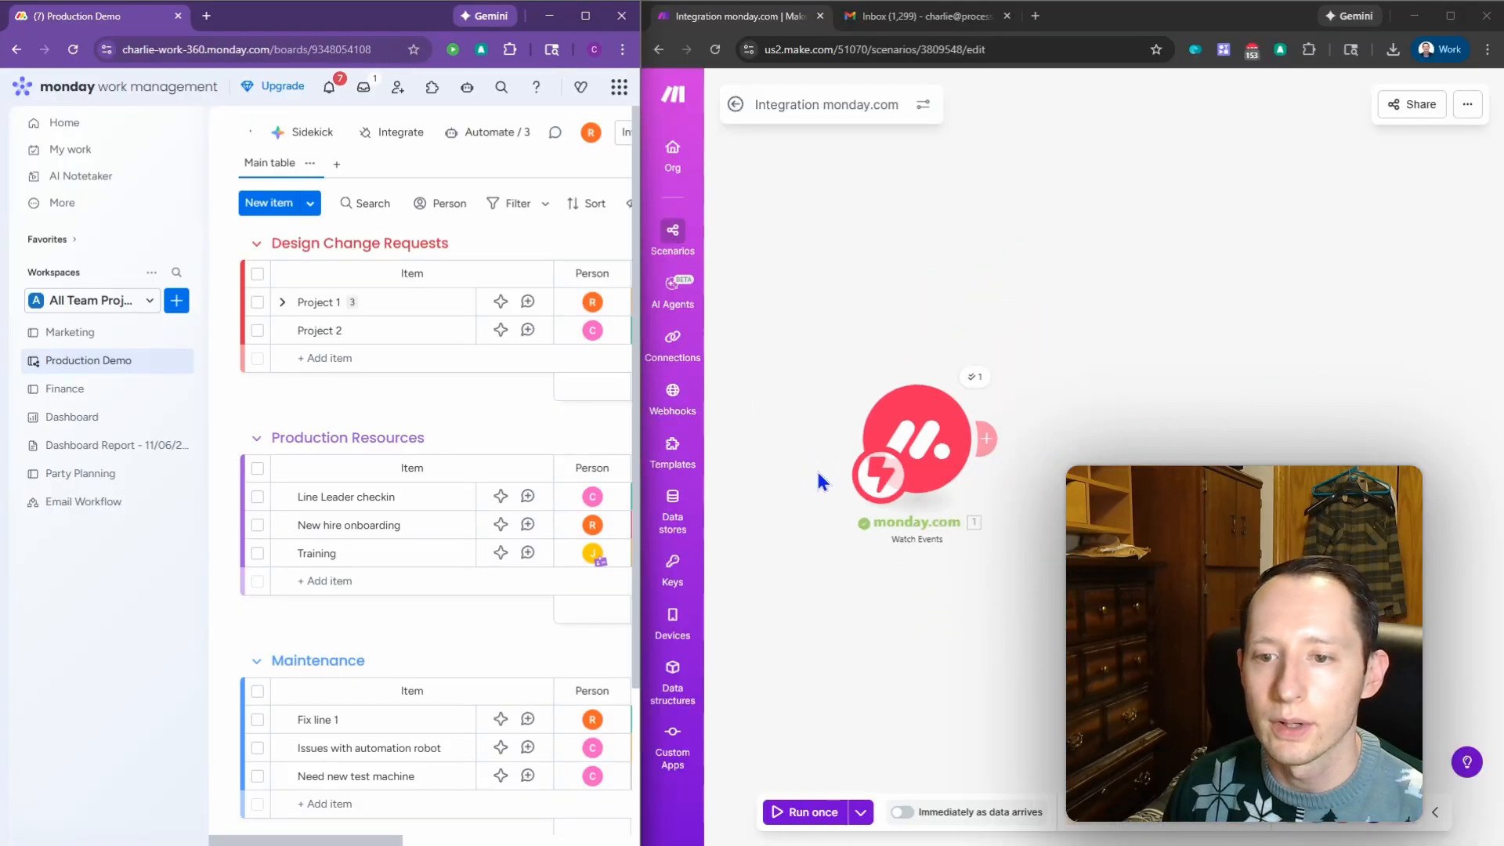
Step: Add a monday.com Get an Item module after Watch Events with ID mapped to Event: Pulse ID
drag(1027, 436, 980, 444)
click(942, 442)
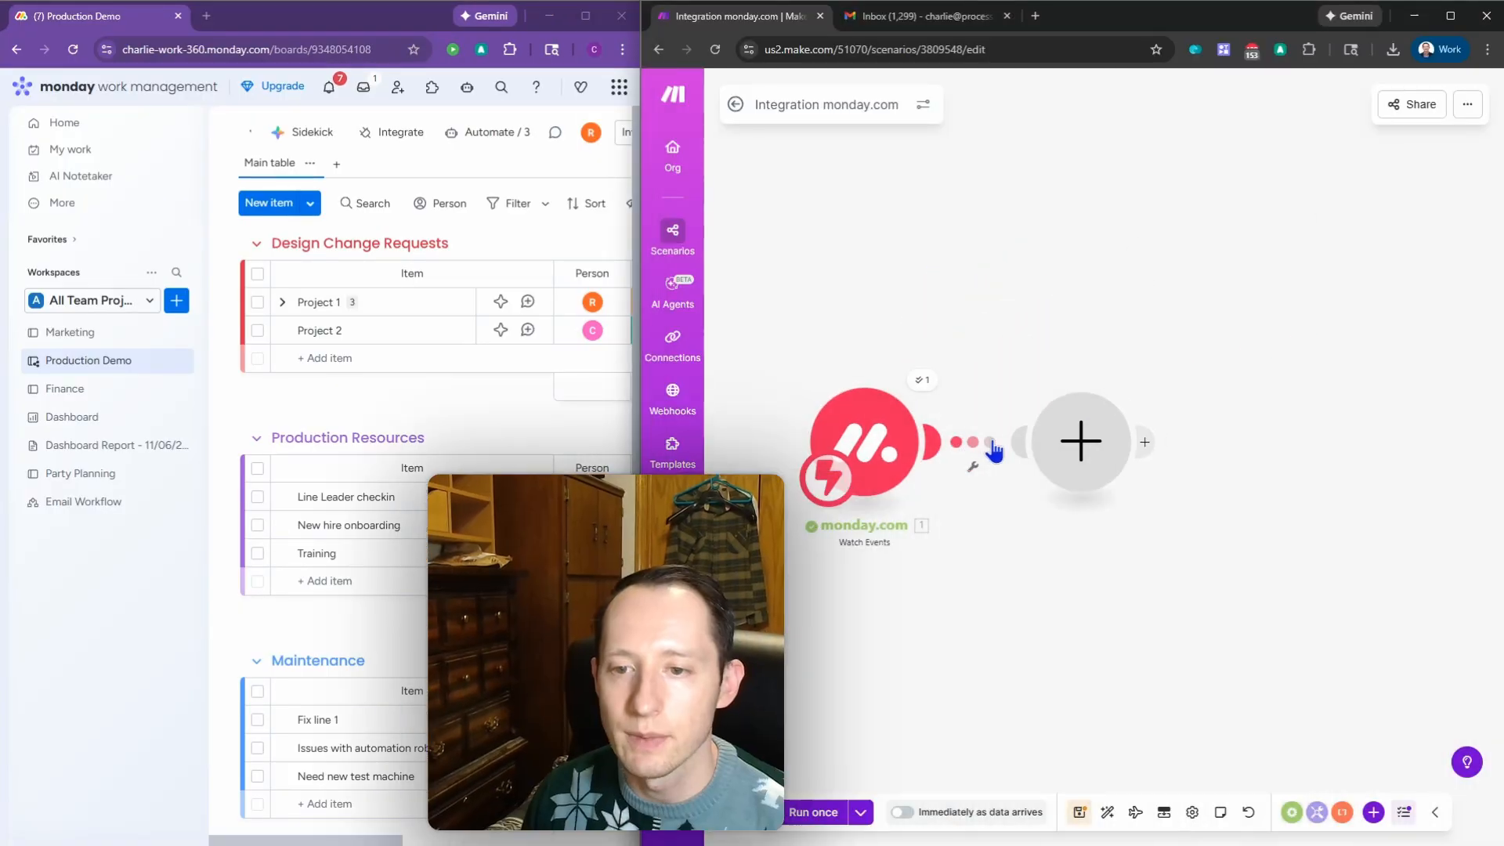
click(1254, 291)
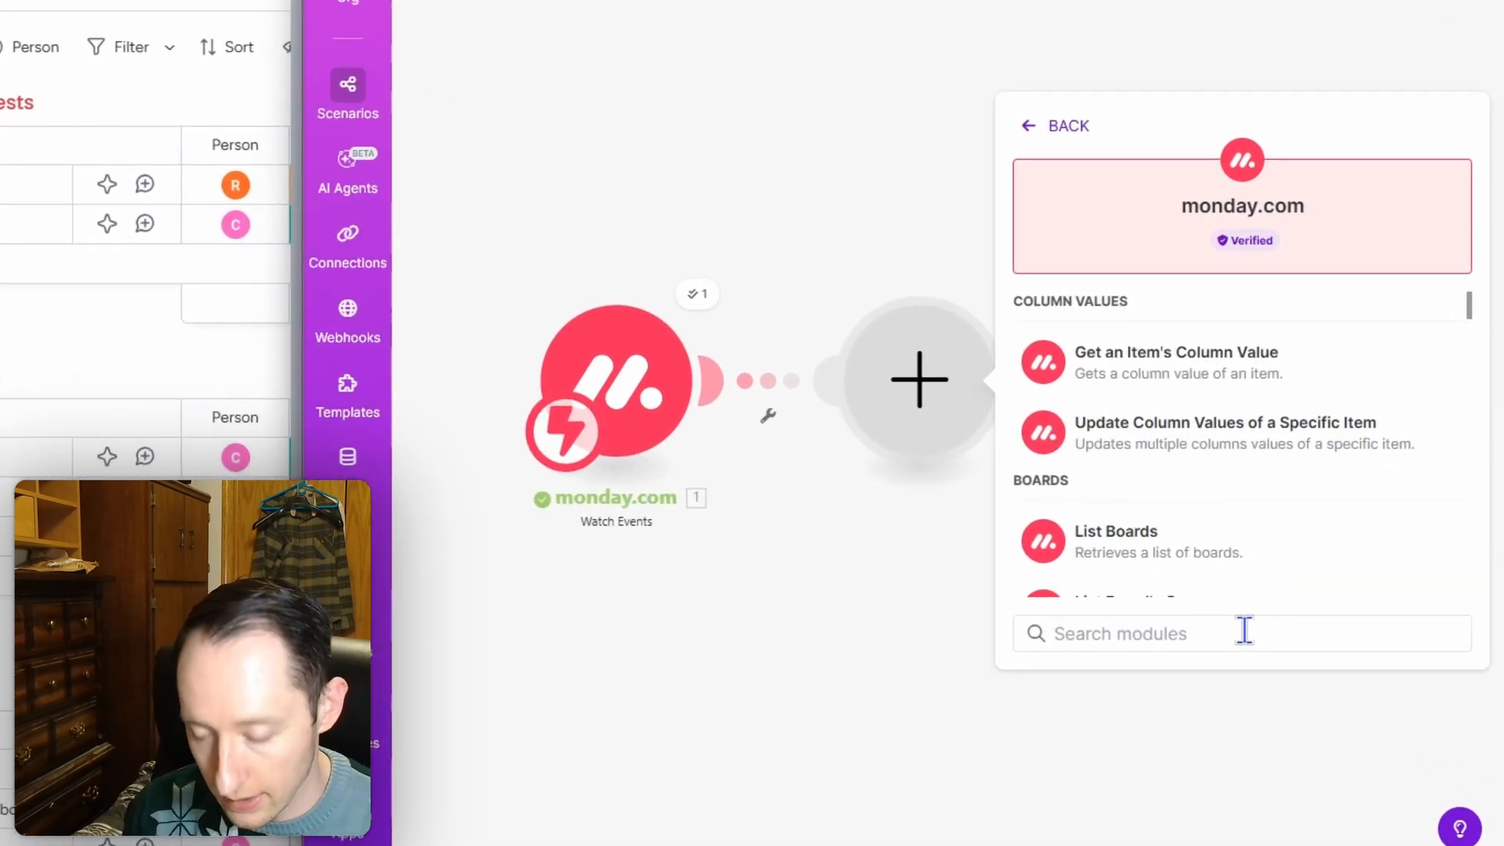
text(get i)
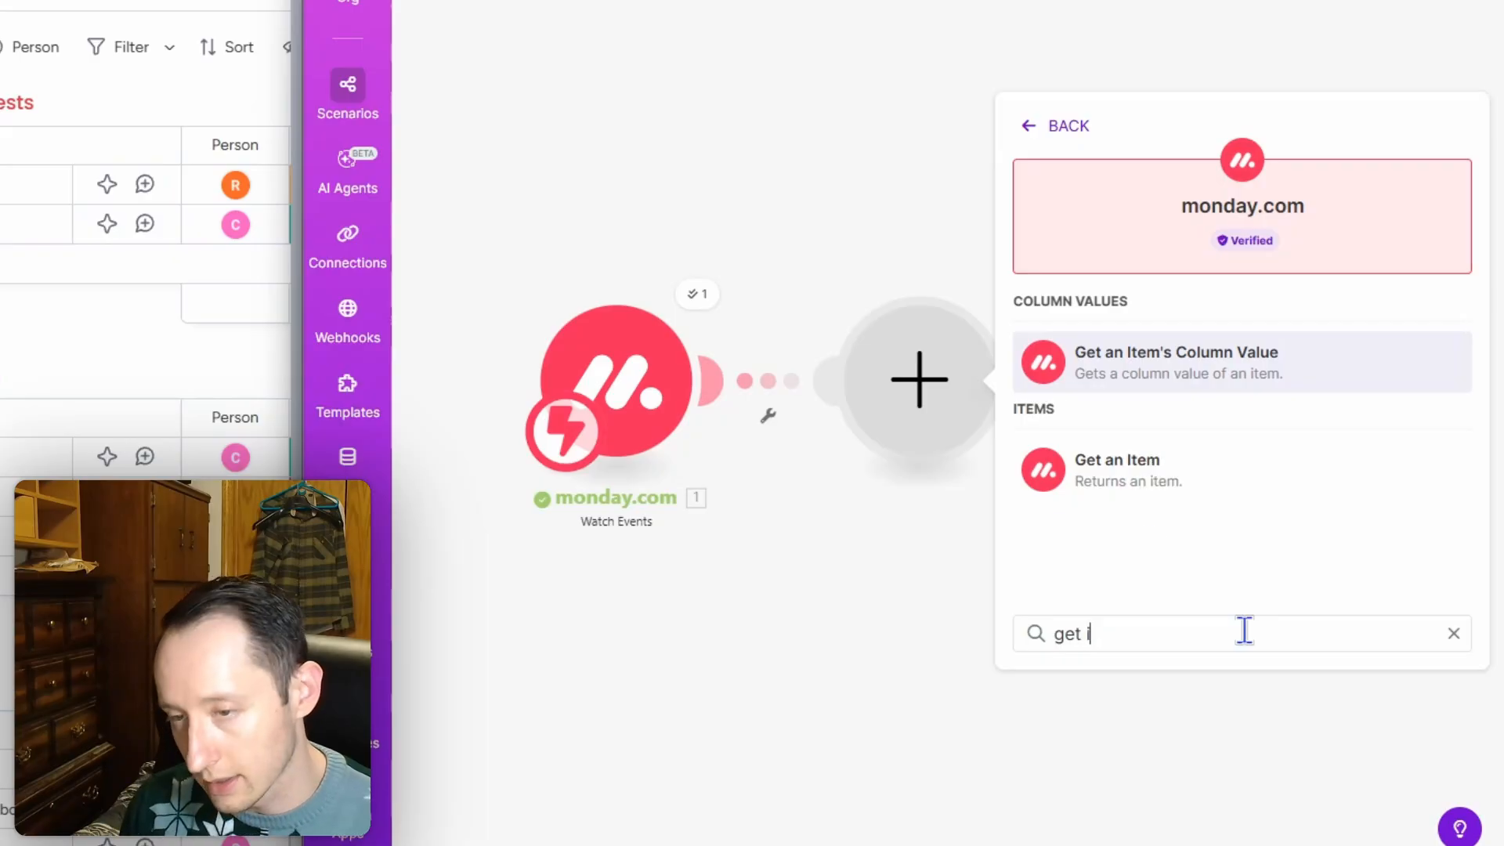
text(tem)
click(1203, 492)
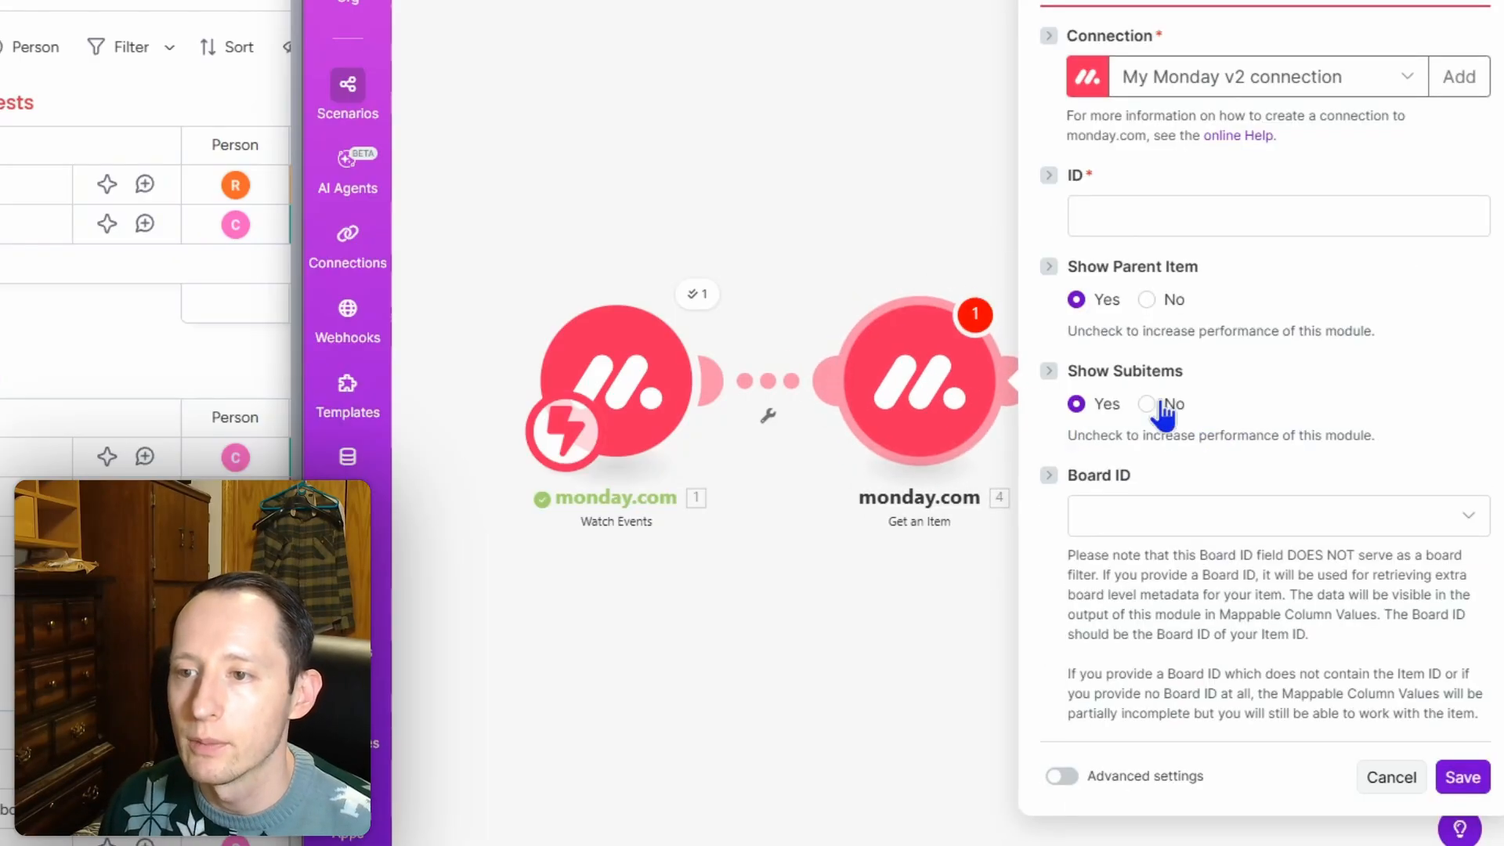
click(1224, 212)
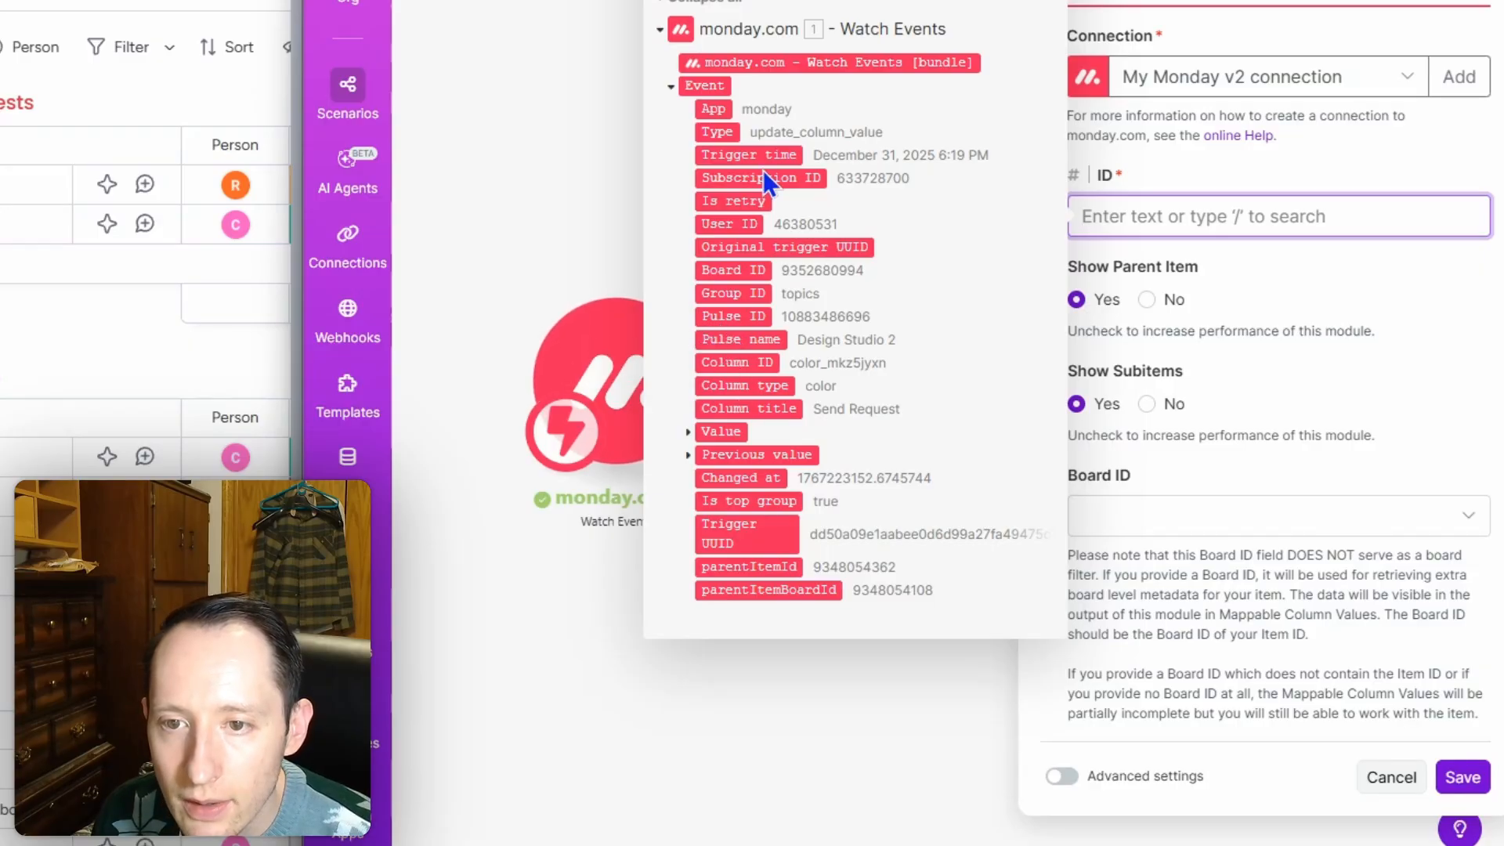
click(758, 316)
click(1422, 349)
Step: Set the Board ID to Production Demo, save the module, and run the scenario once
click(1316, 518)
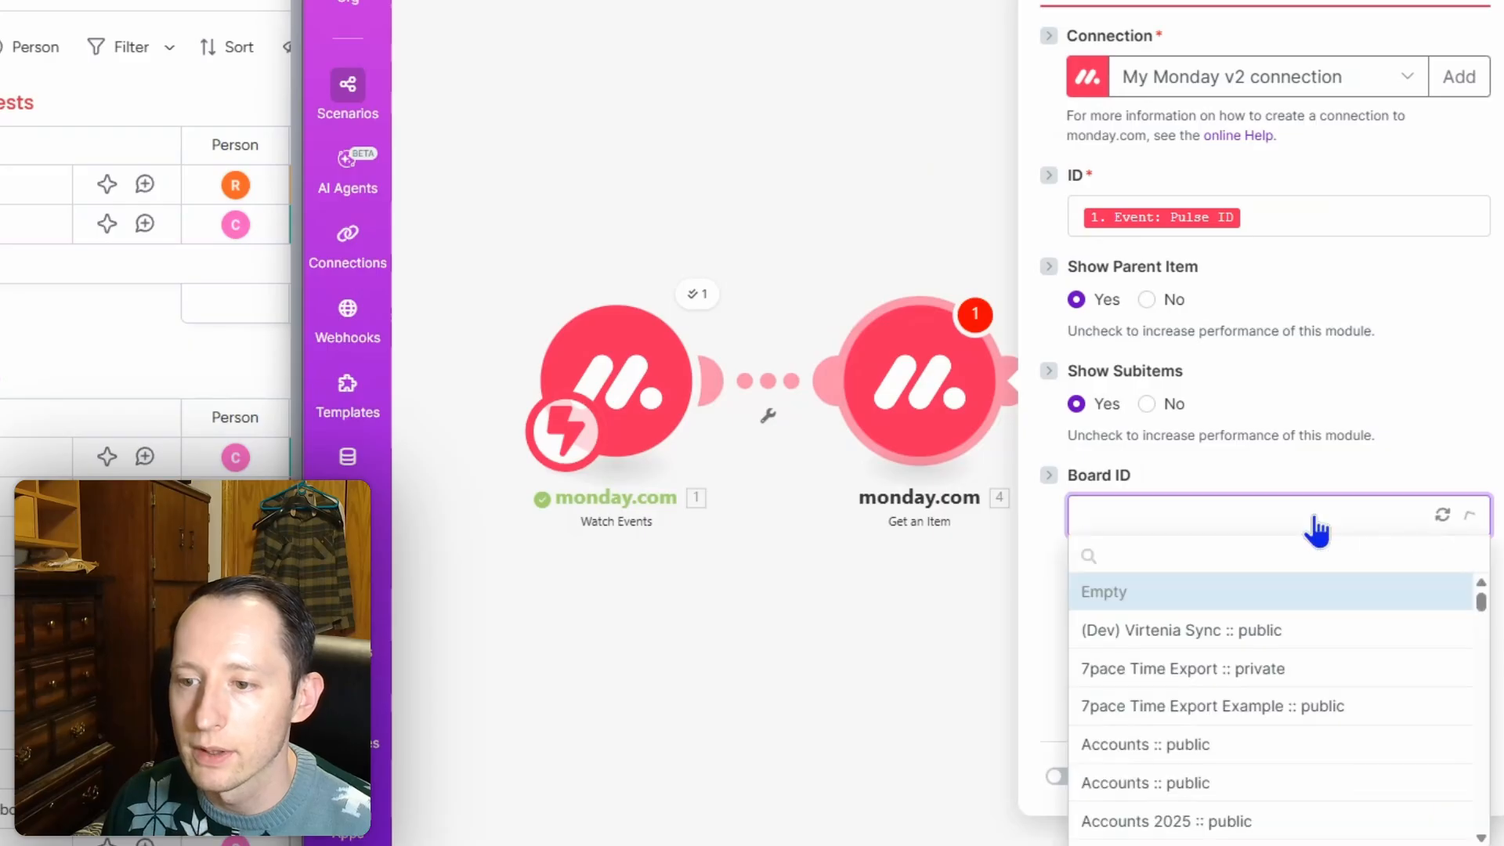
text(prode)
key(BackSpace)
key(BackSpace)
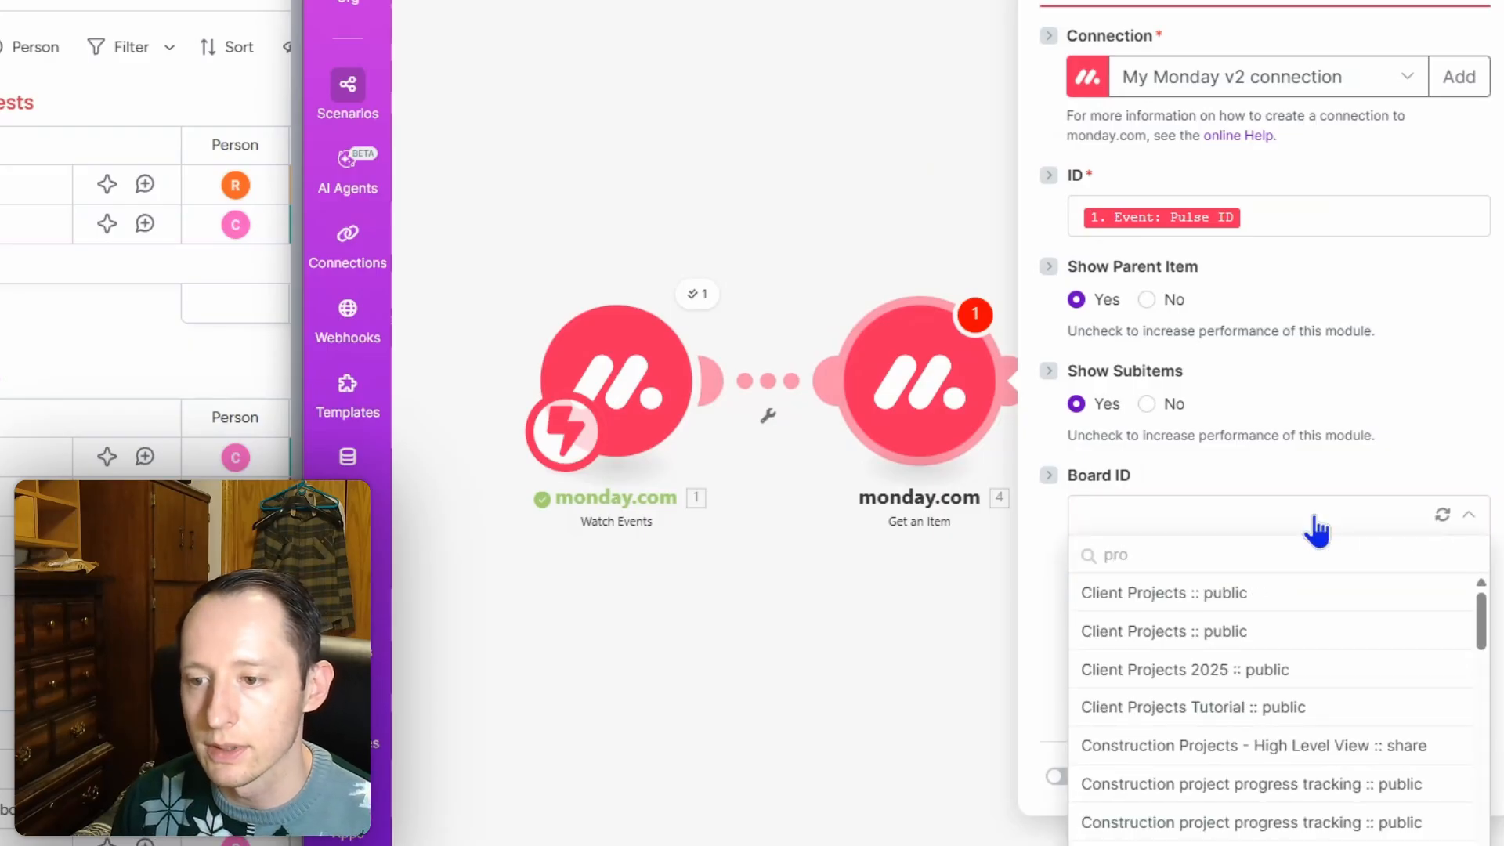
text(d)
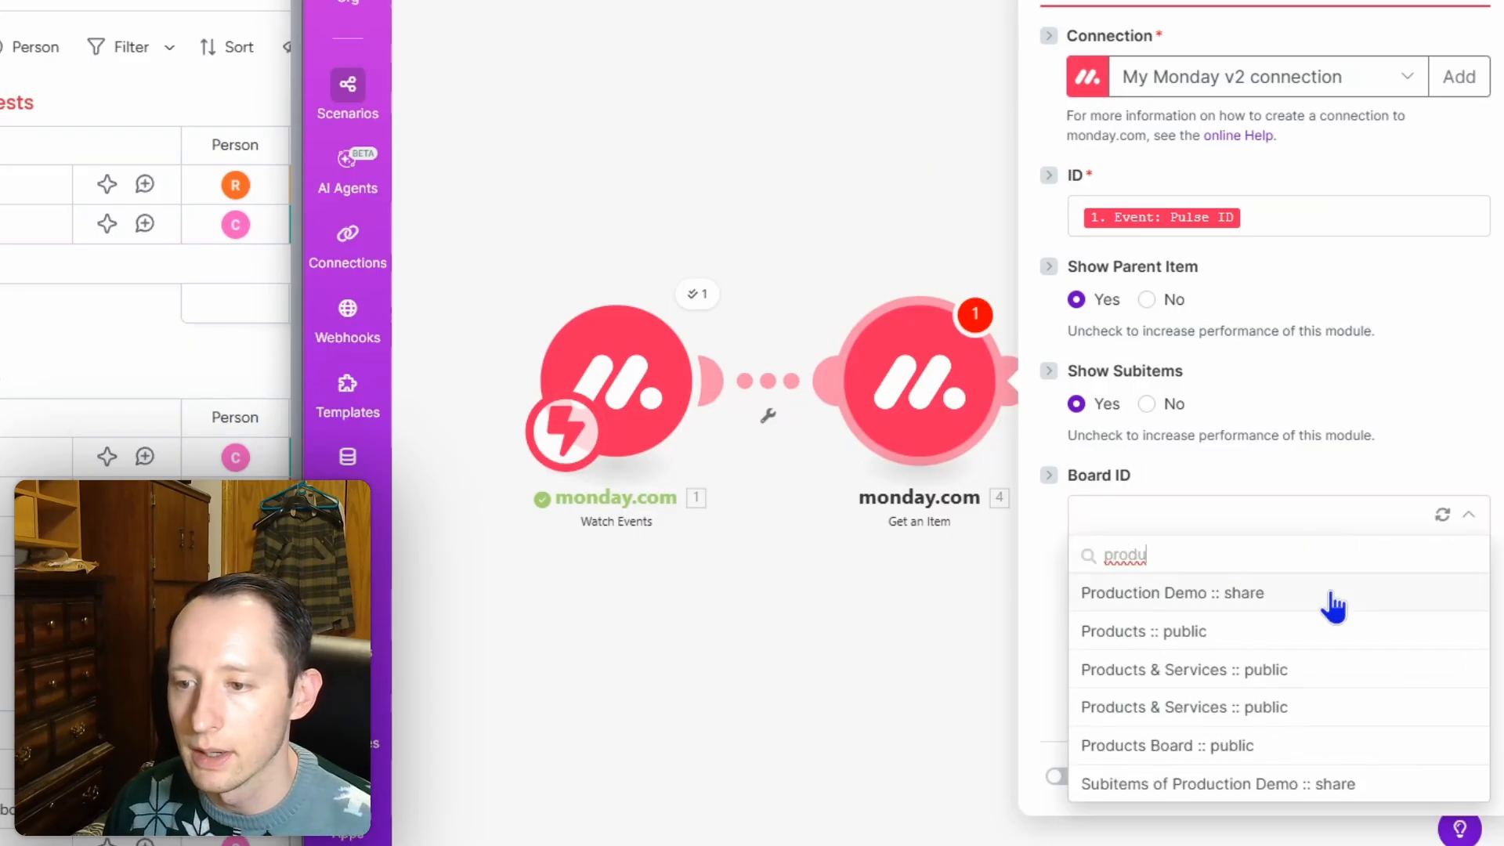
text(u)
click(1332, 593)
click(1461, 777)
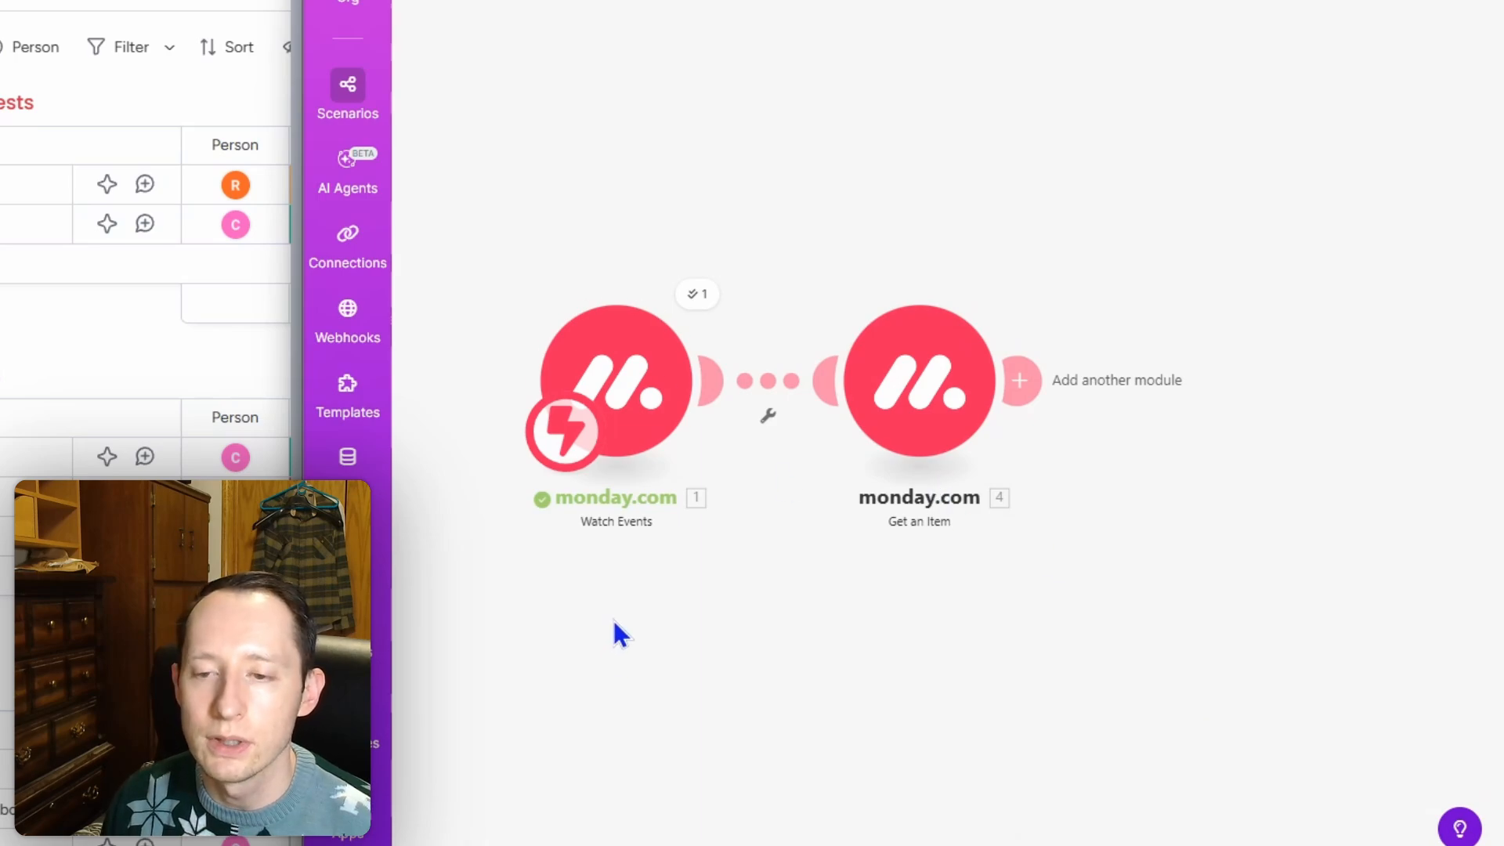
click(501, 845)
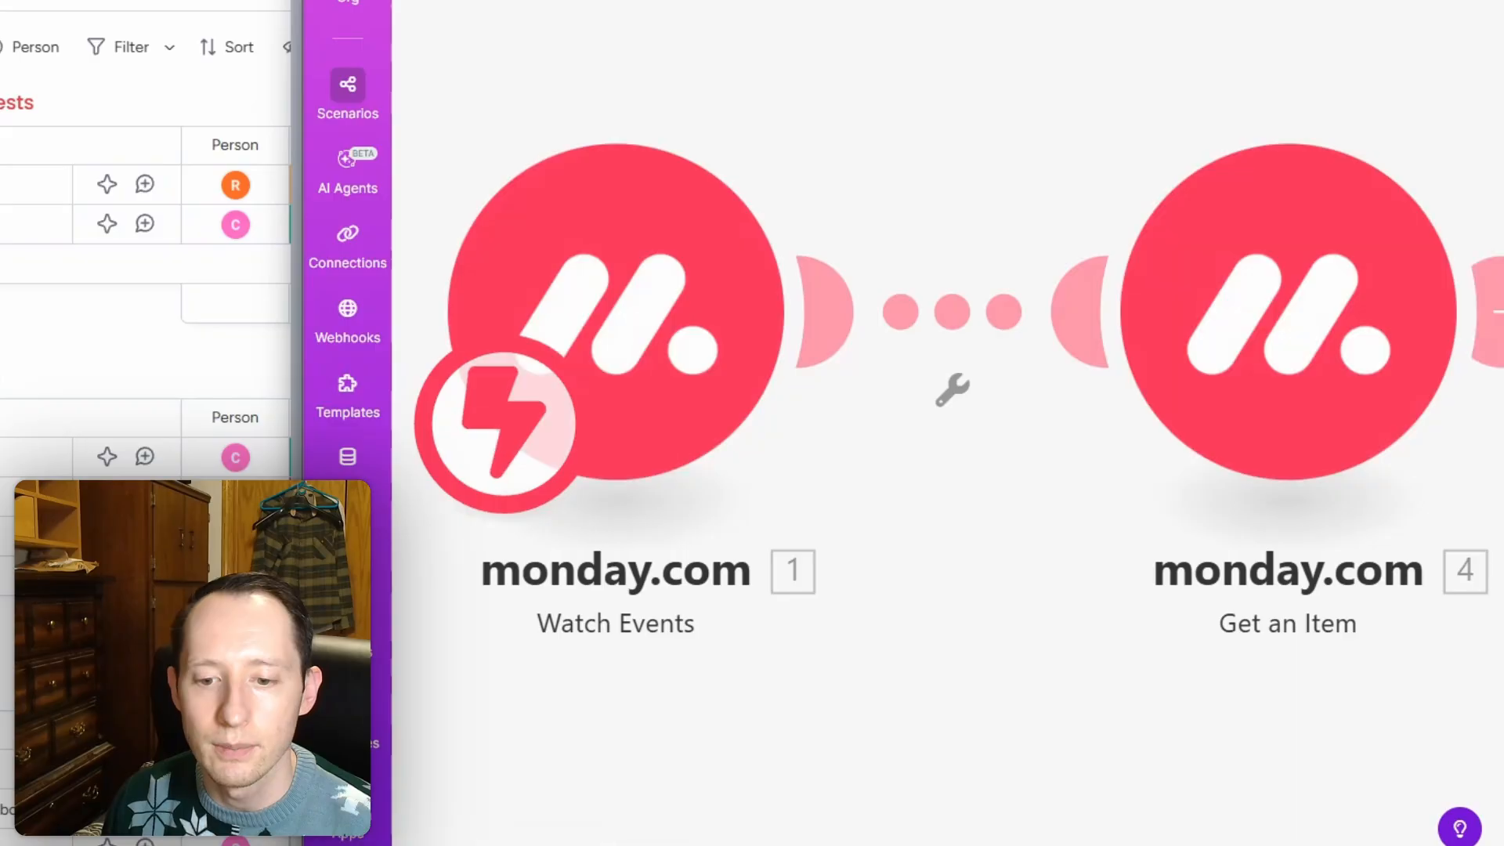
drag(300, 354, 622, 420)
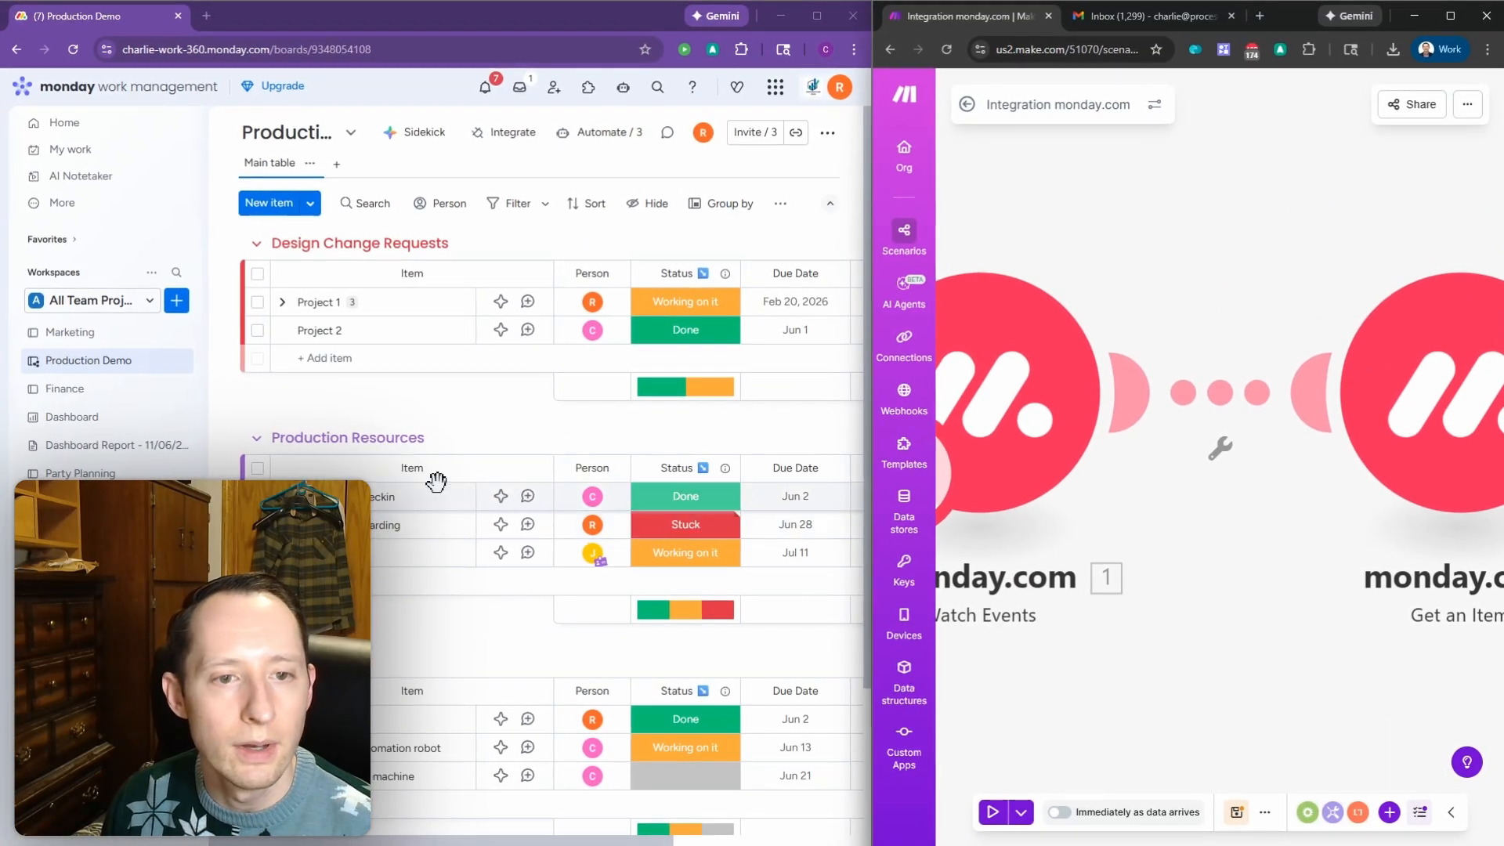
Step: Expand Project 1, run the scenario once, and mark Design Studio 3 as Send Request
click(283, 303)
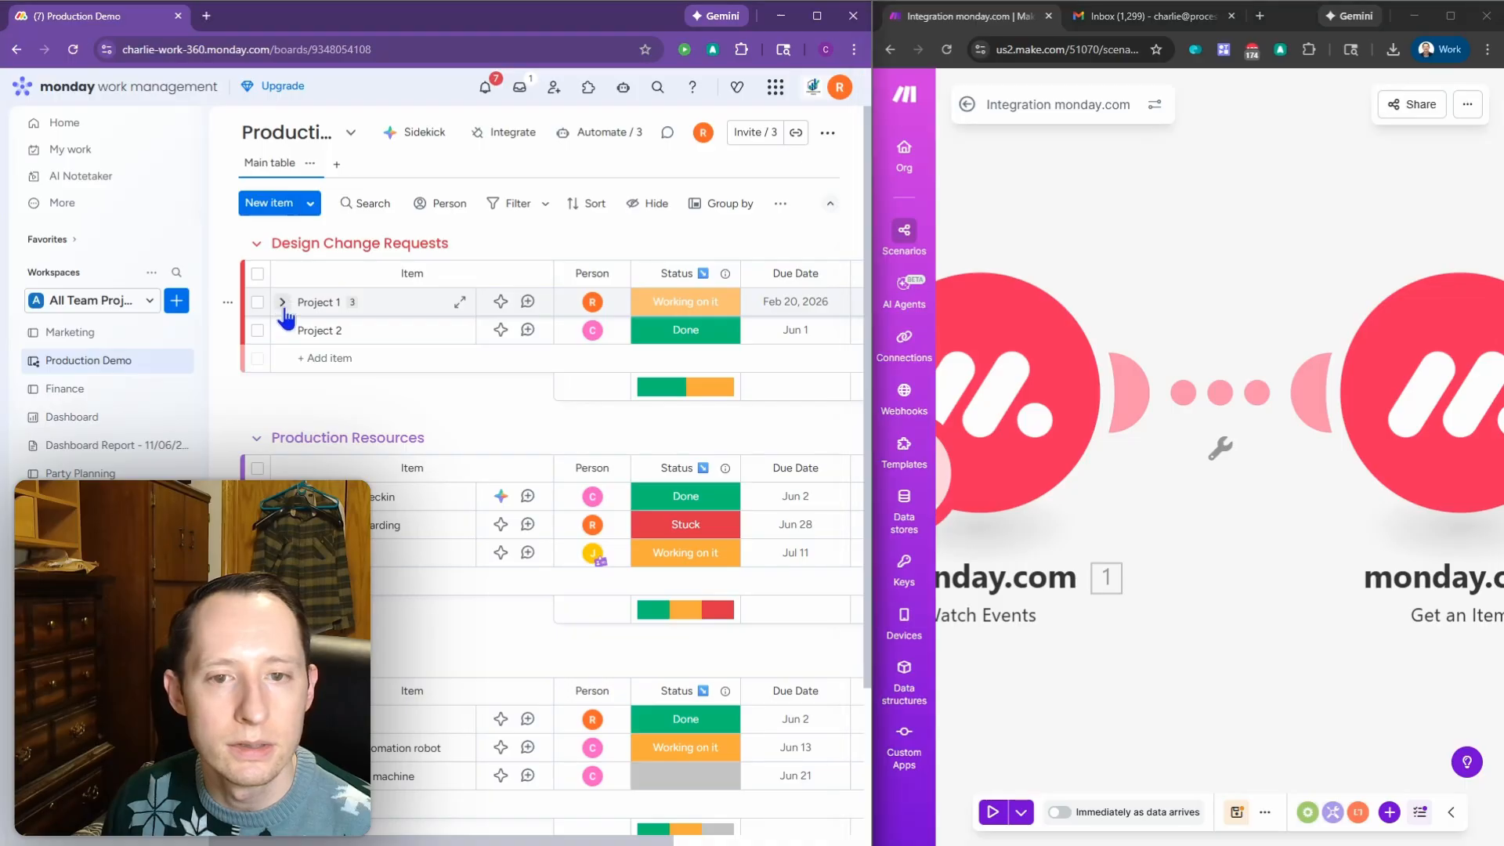
click(993, 814)
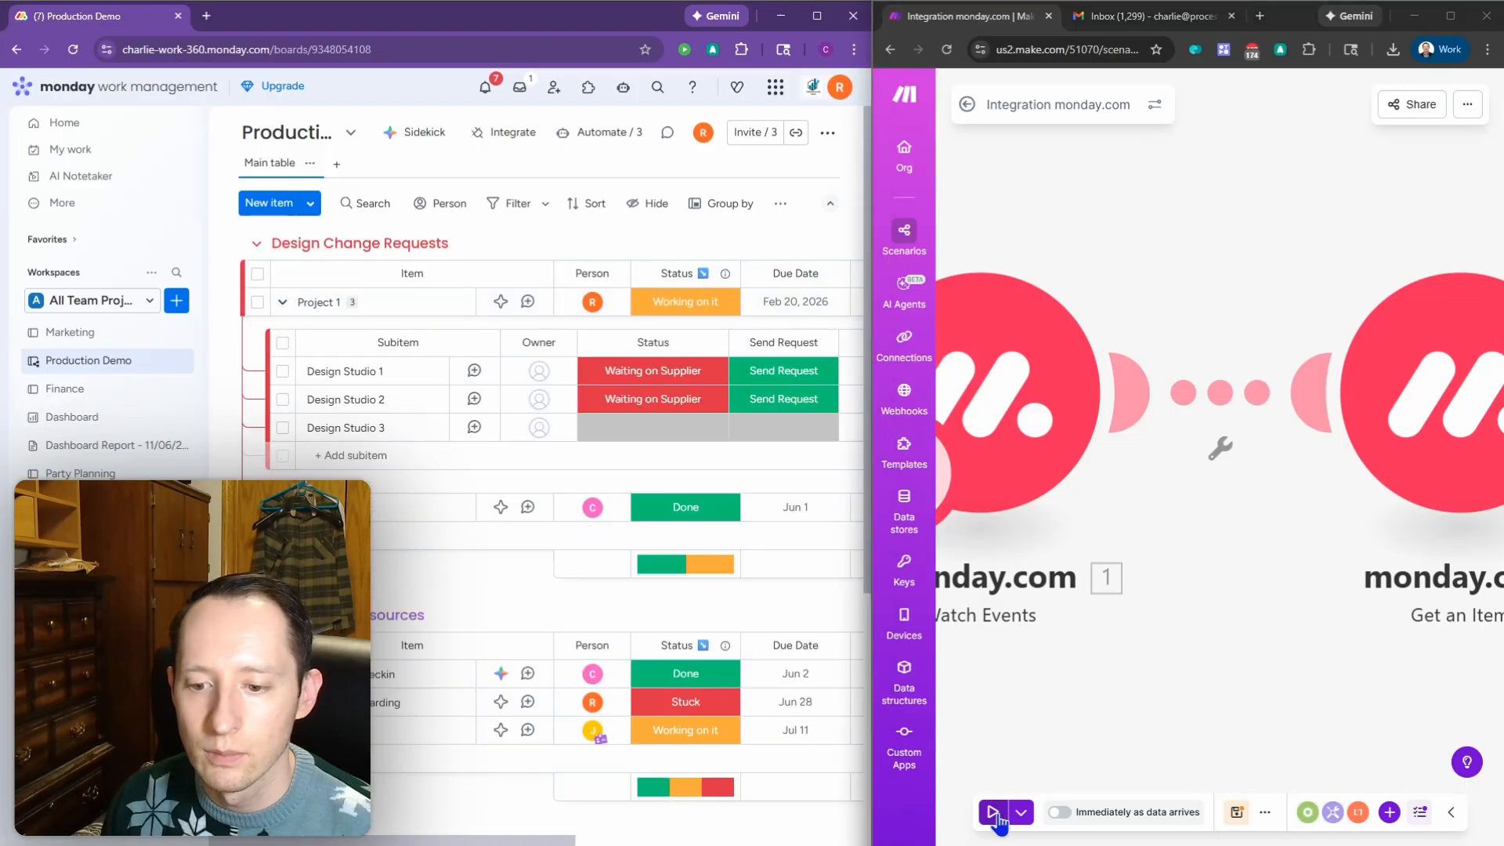
click(764, 439)
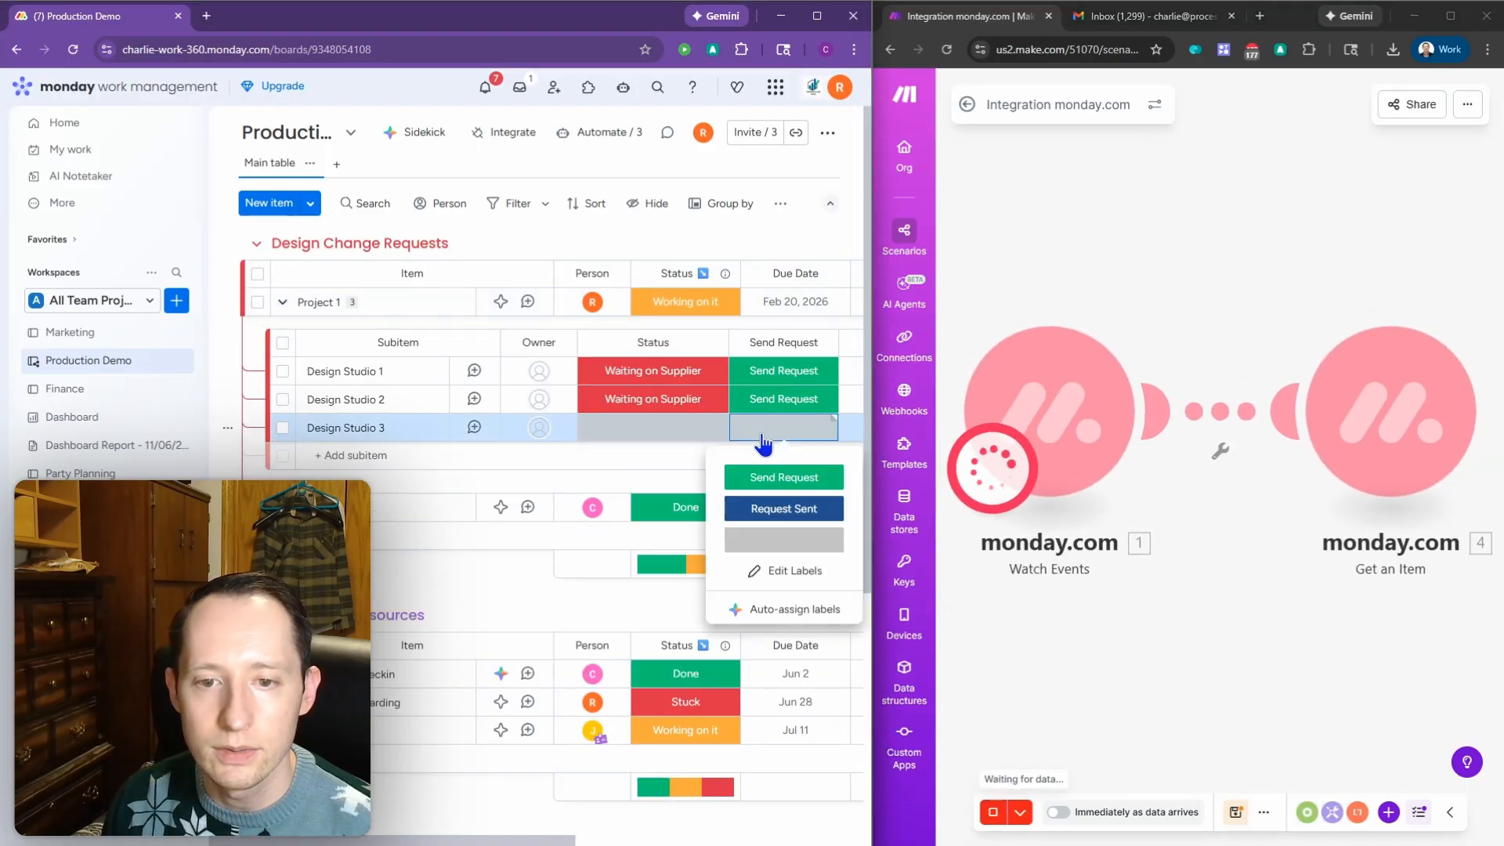
click(771, 486)
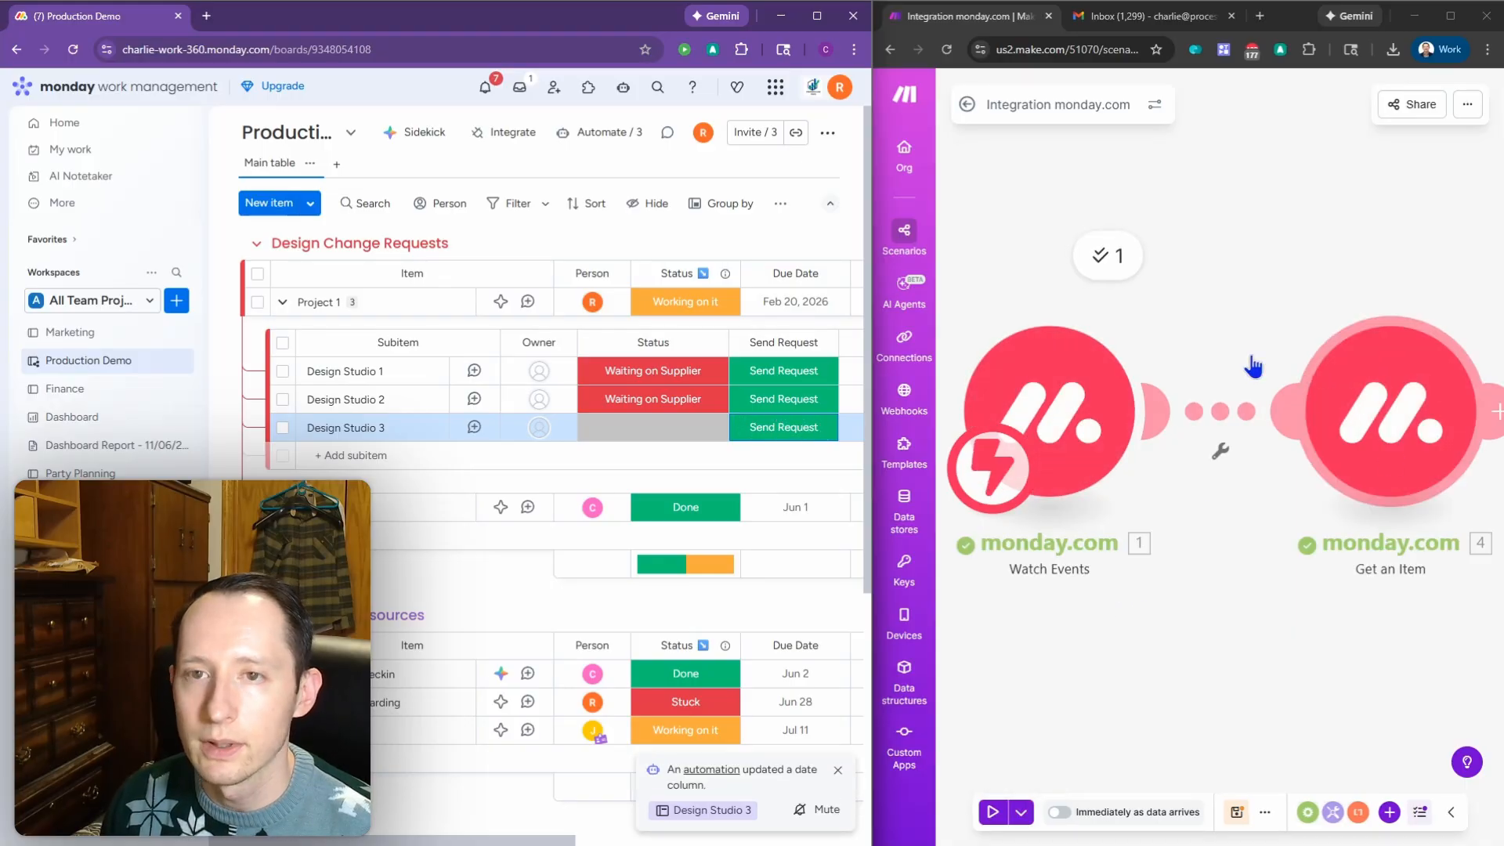
Step: Check that Get an Item's output shows Design Studio 3's item details
drag(874, 190, 722, 190)
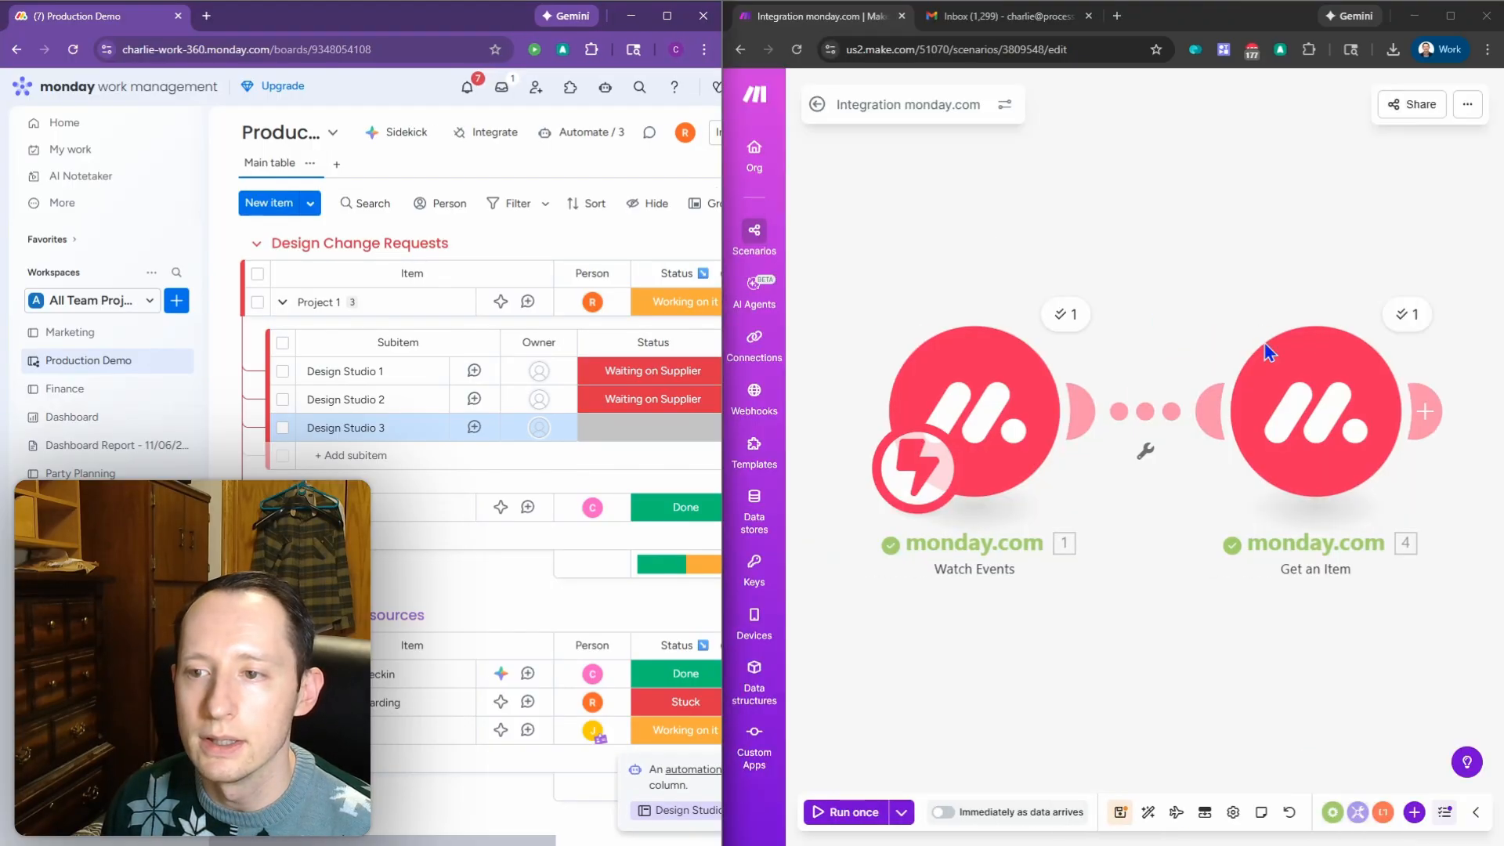
click(1419, 333)
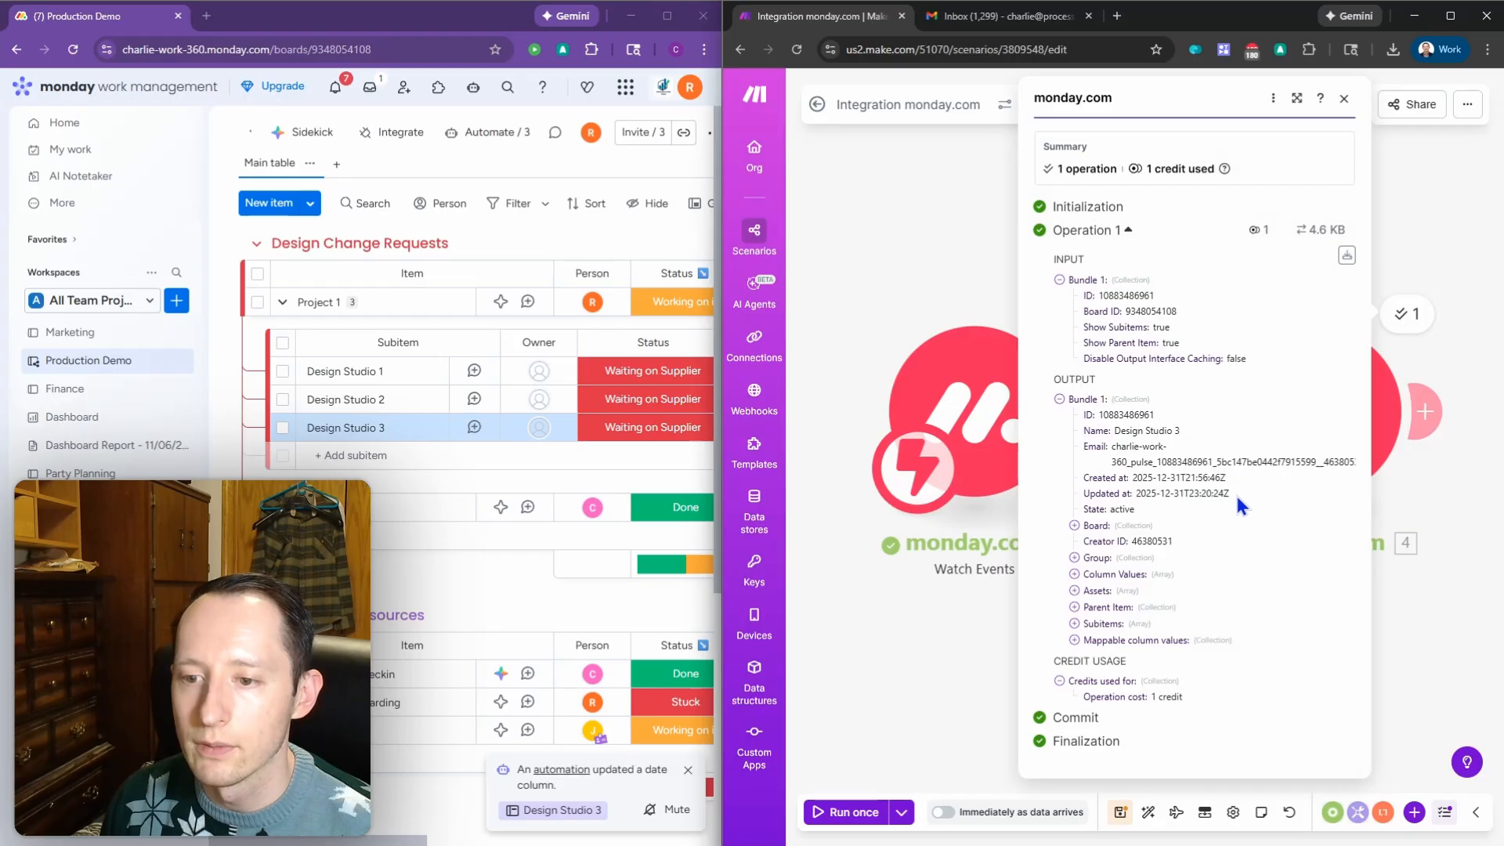
click(956, 221)
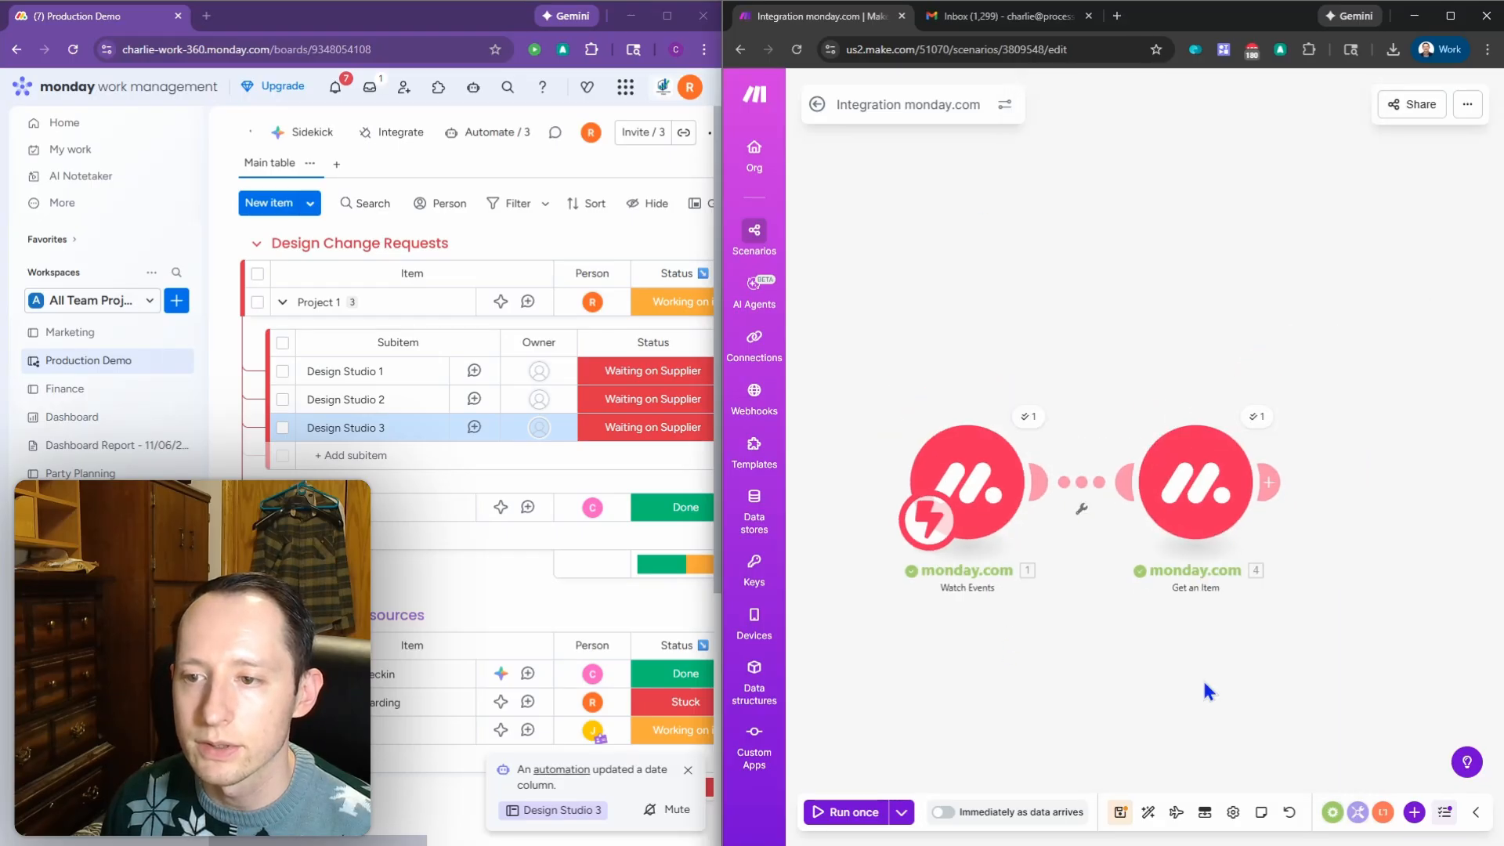
drag(1204, 684, 1134, 639)
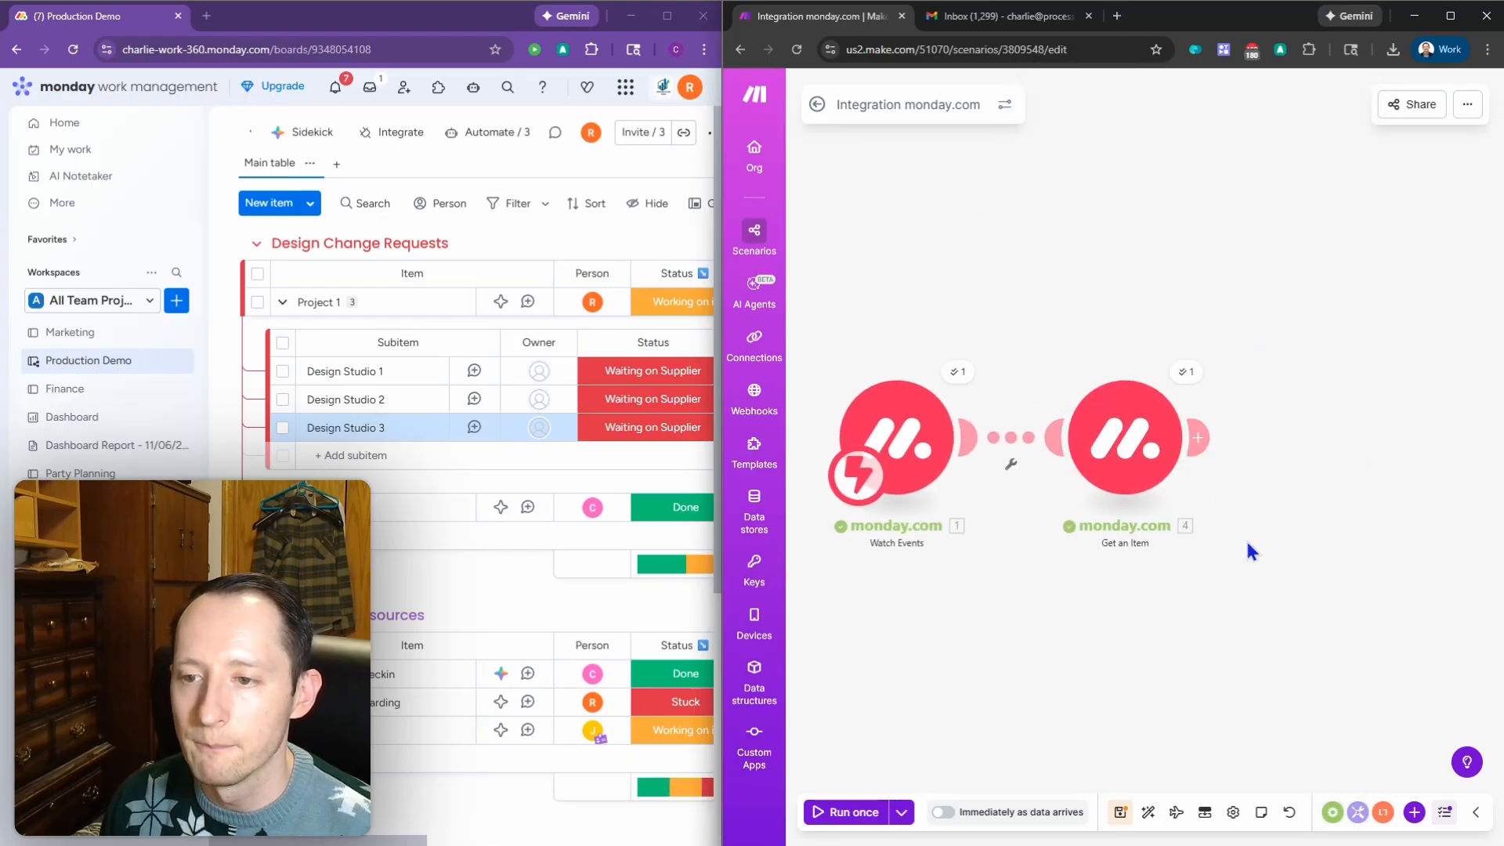
drag(1223, 603, 1200, 593)
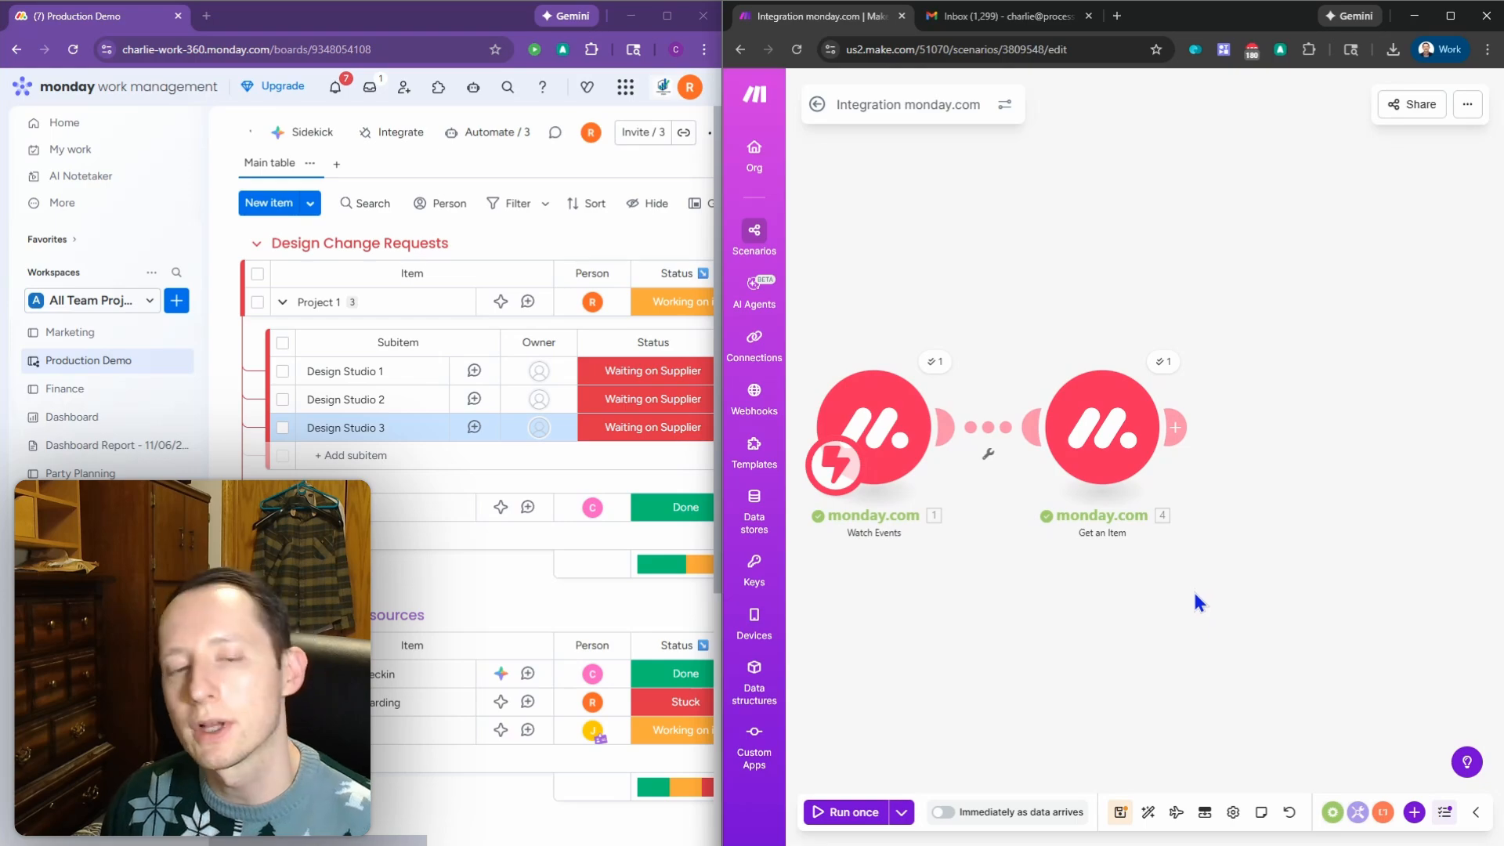
scroll(1191, 594, down, 1)
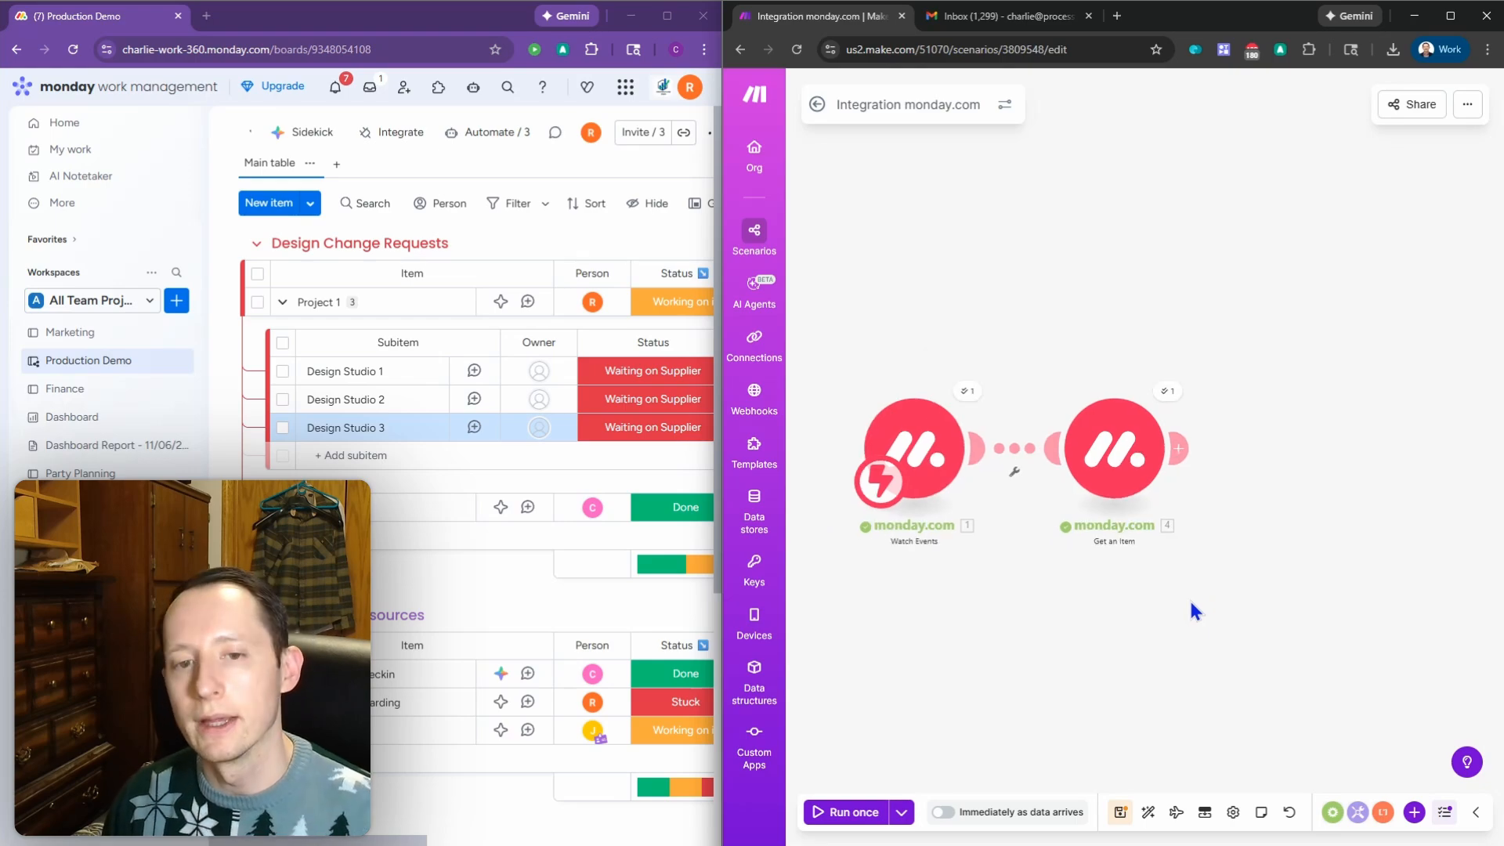
click(201, 153)
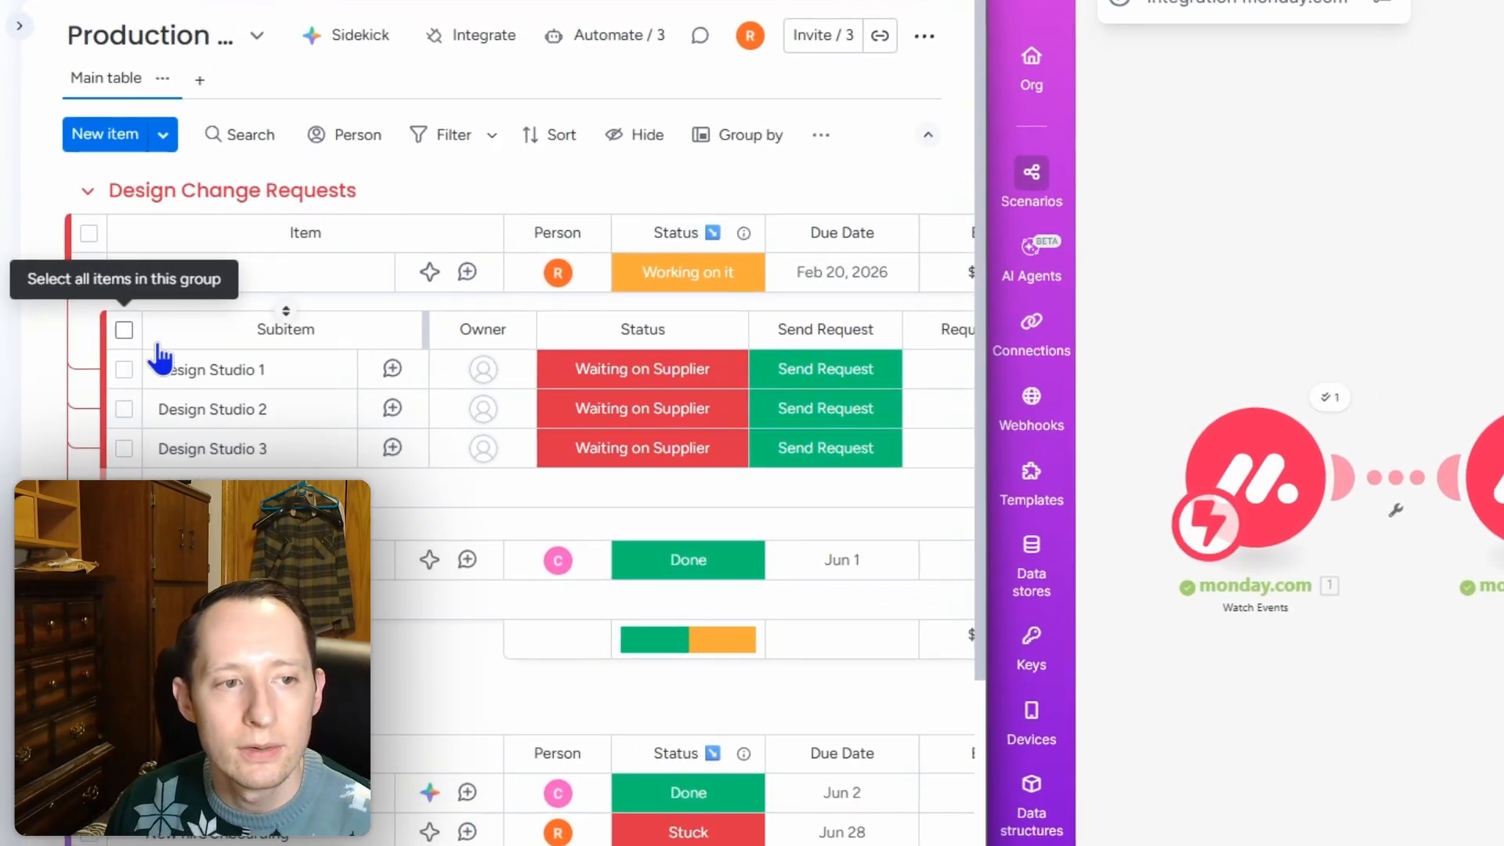
click(106, 342)
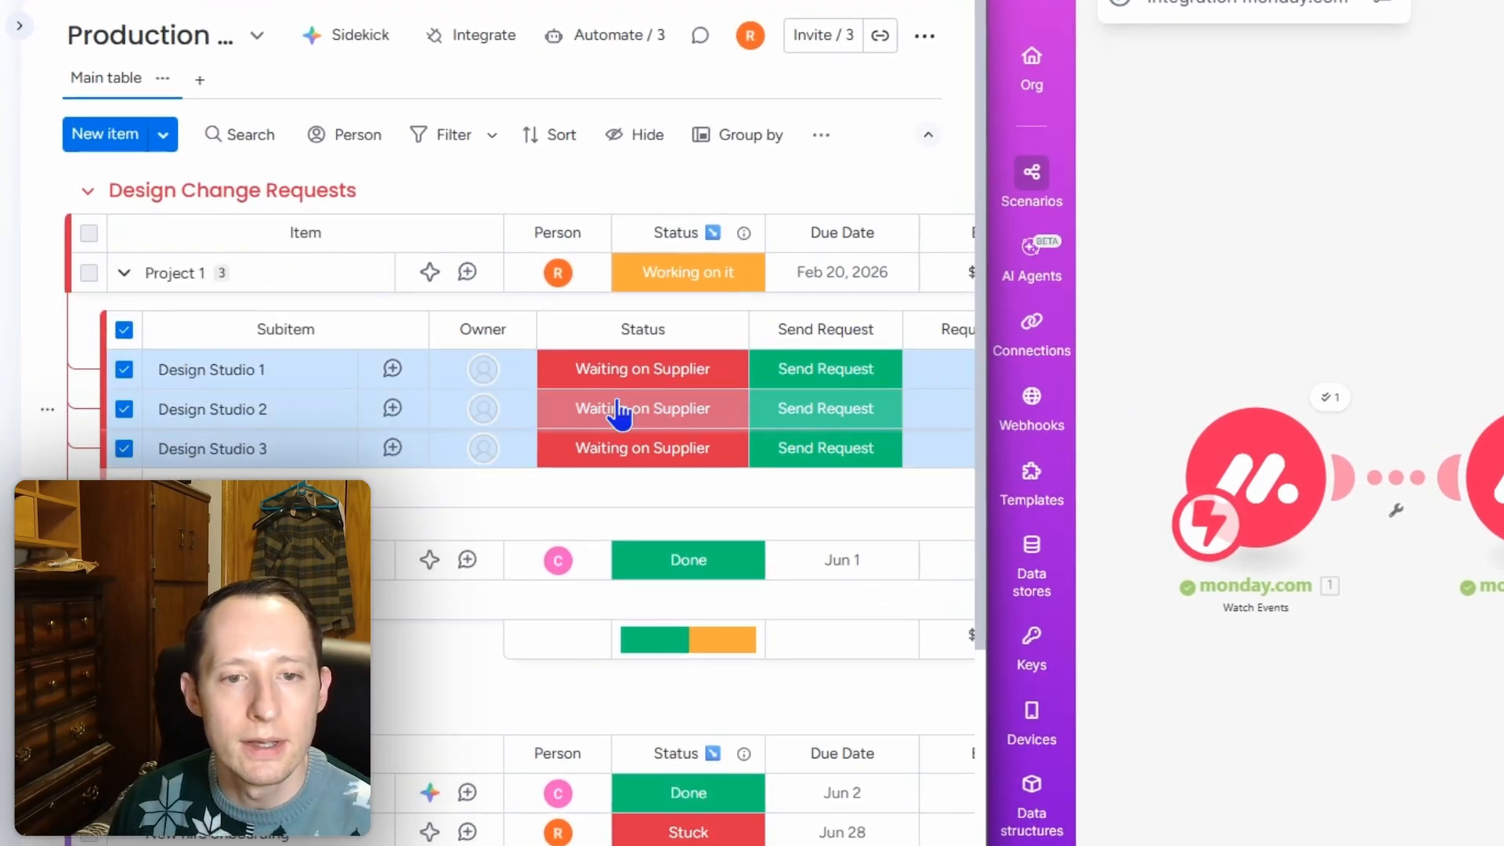
click(124, 331)
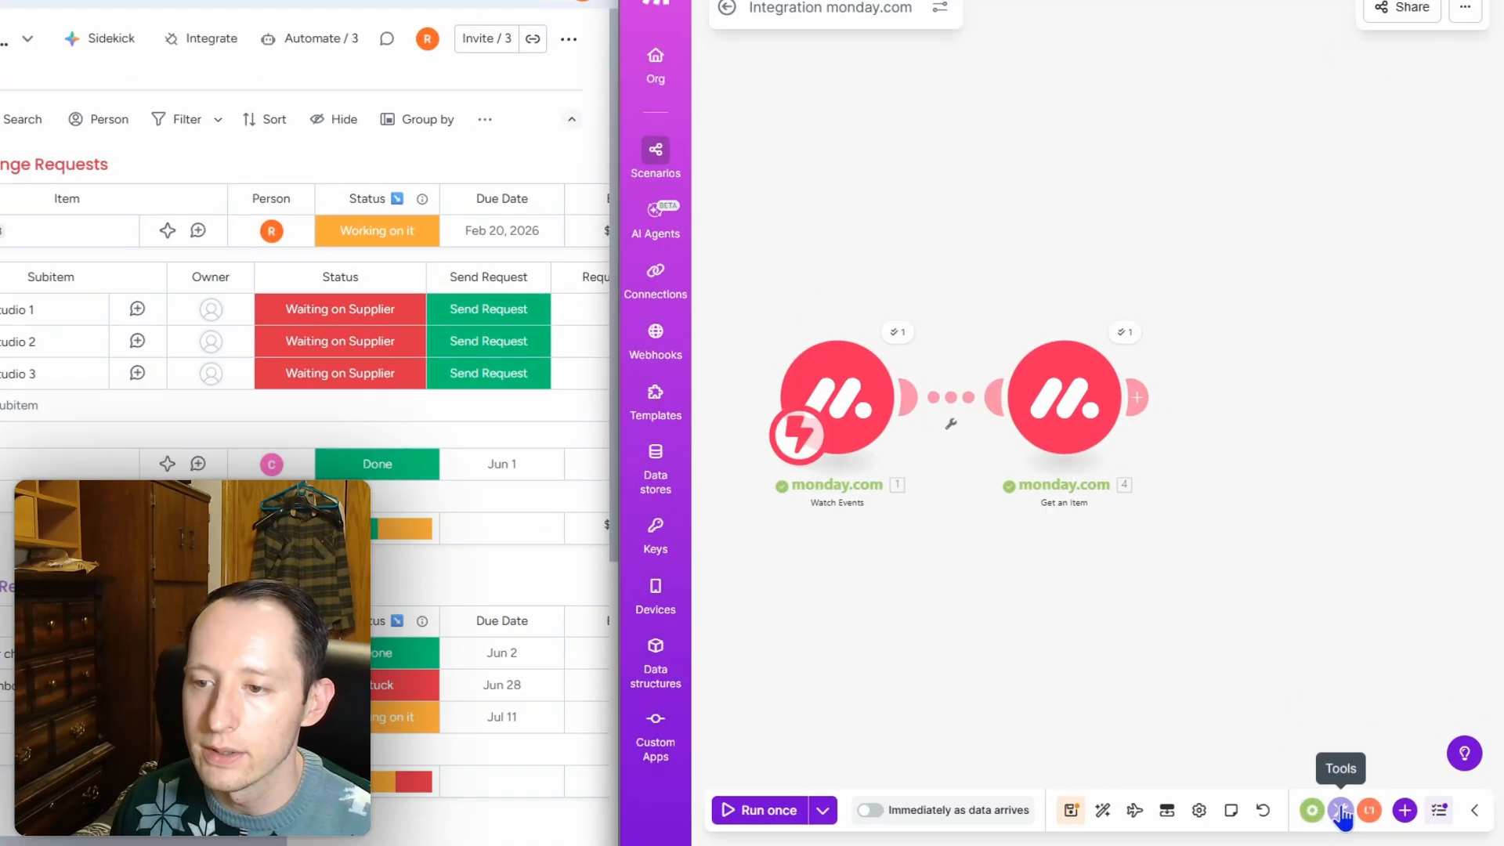
Step: Connect a Tools Sleep module after Get an Item with Delay set to 5 seconds
click(1359, 813)
text(sl)
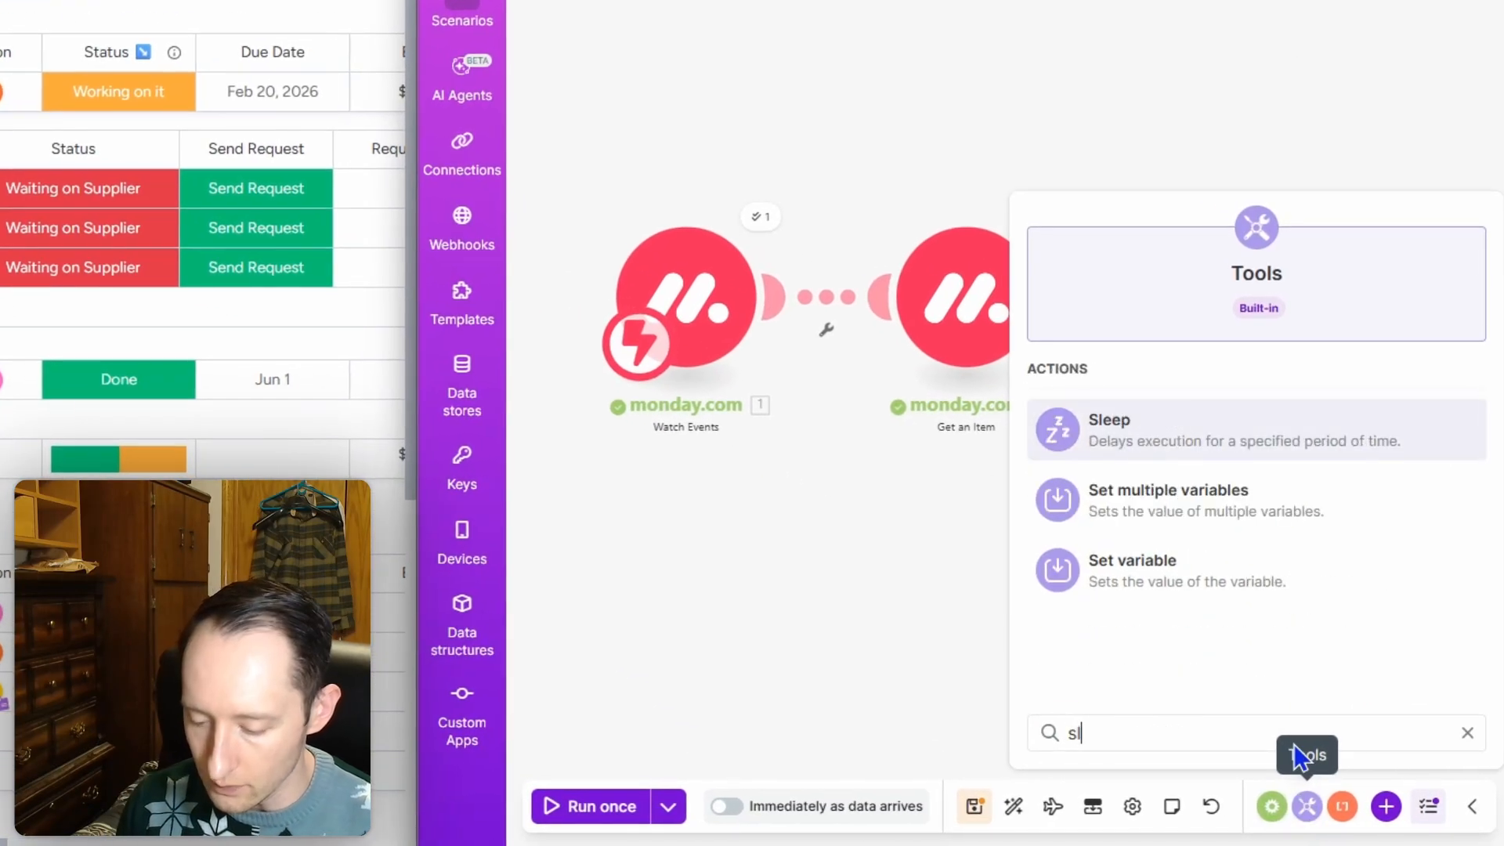
text(eep)
click(1323, 451)
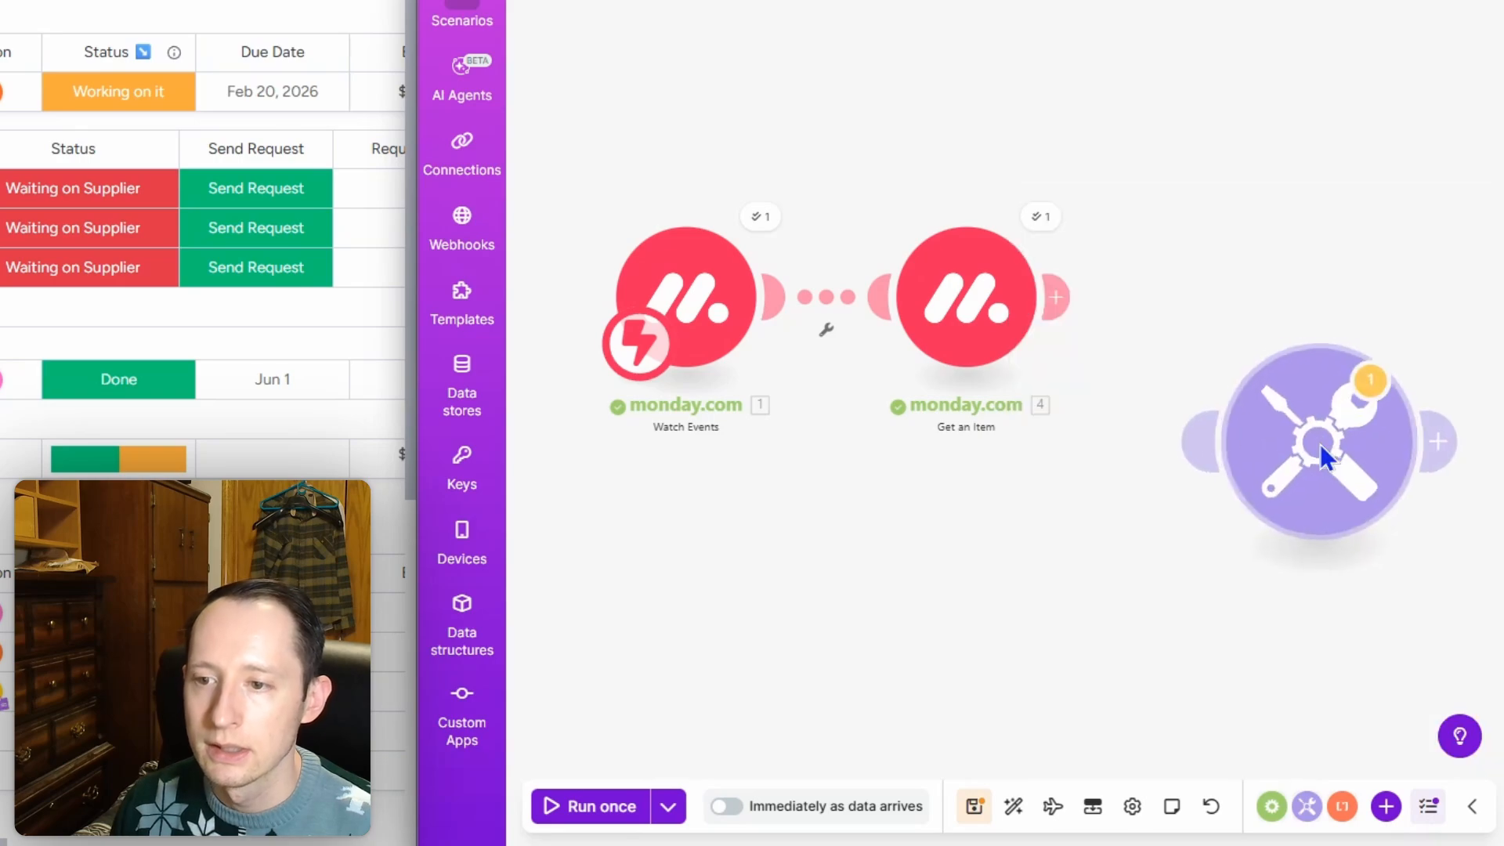
drag(1323, 453, 1204, 310)
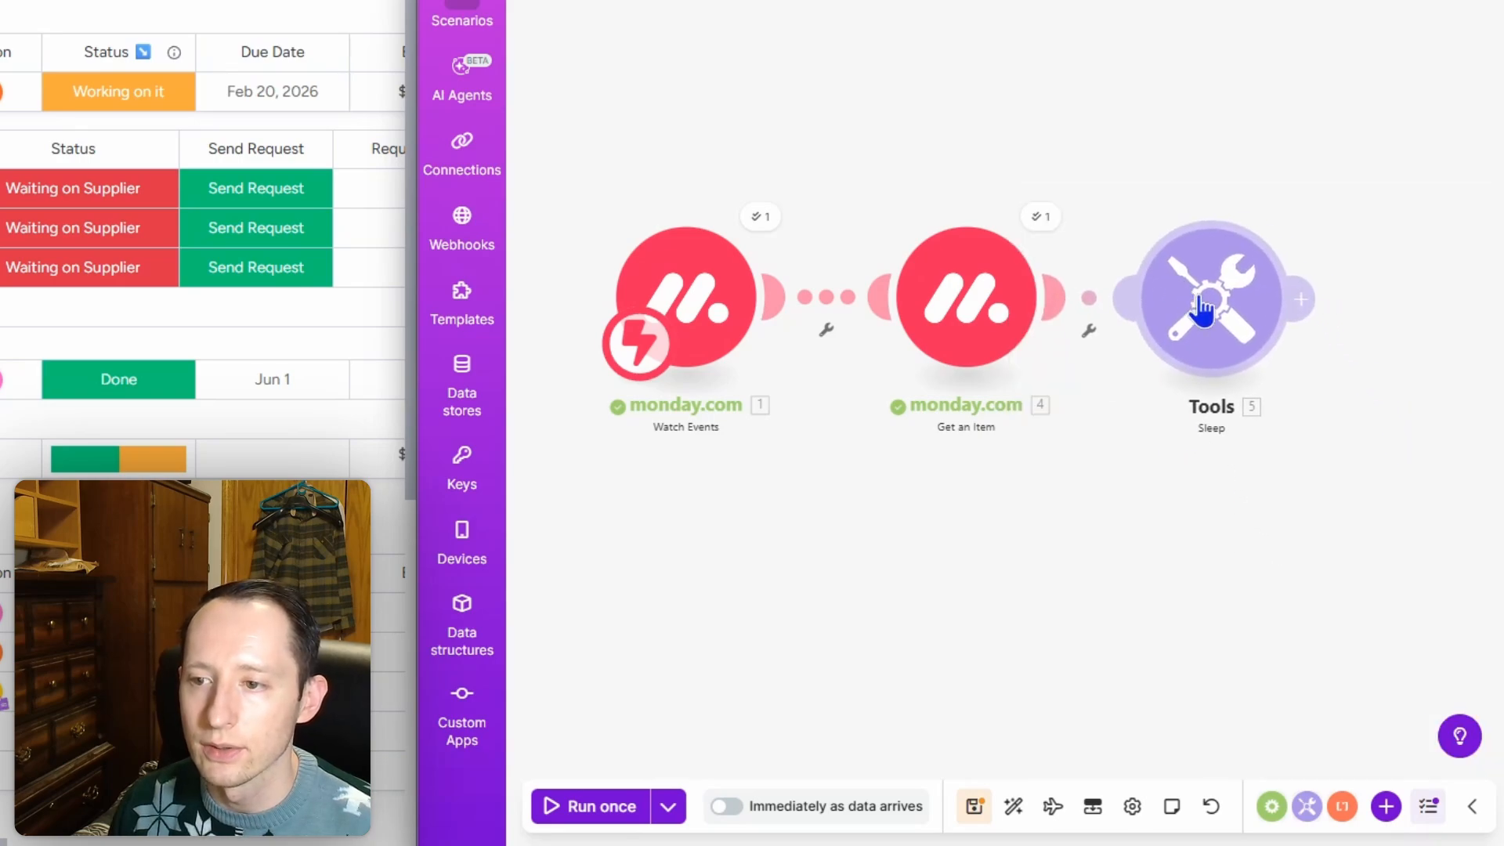
click(1204, 310)
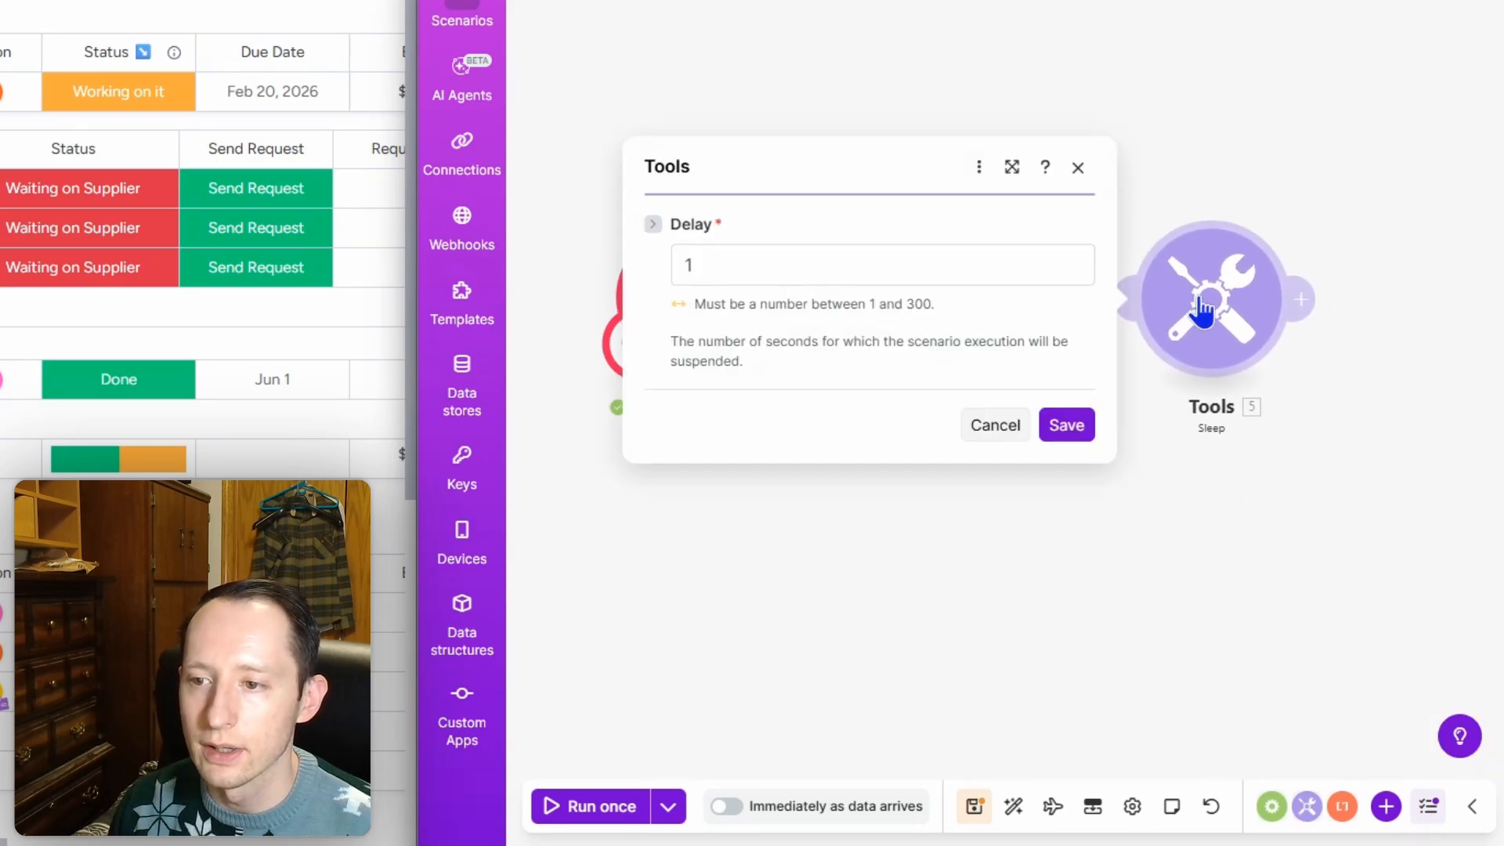
click(997, 270)
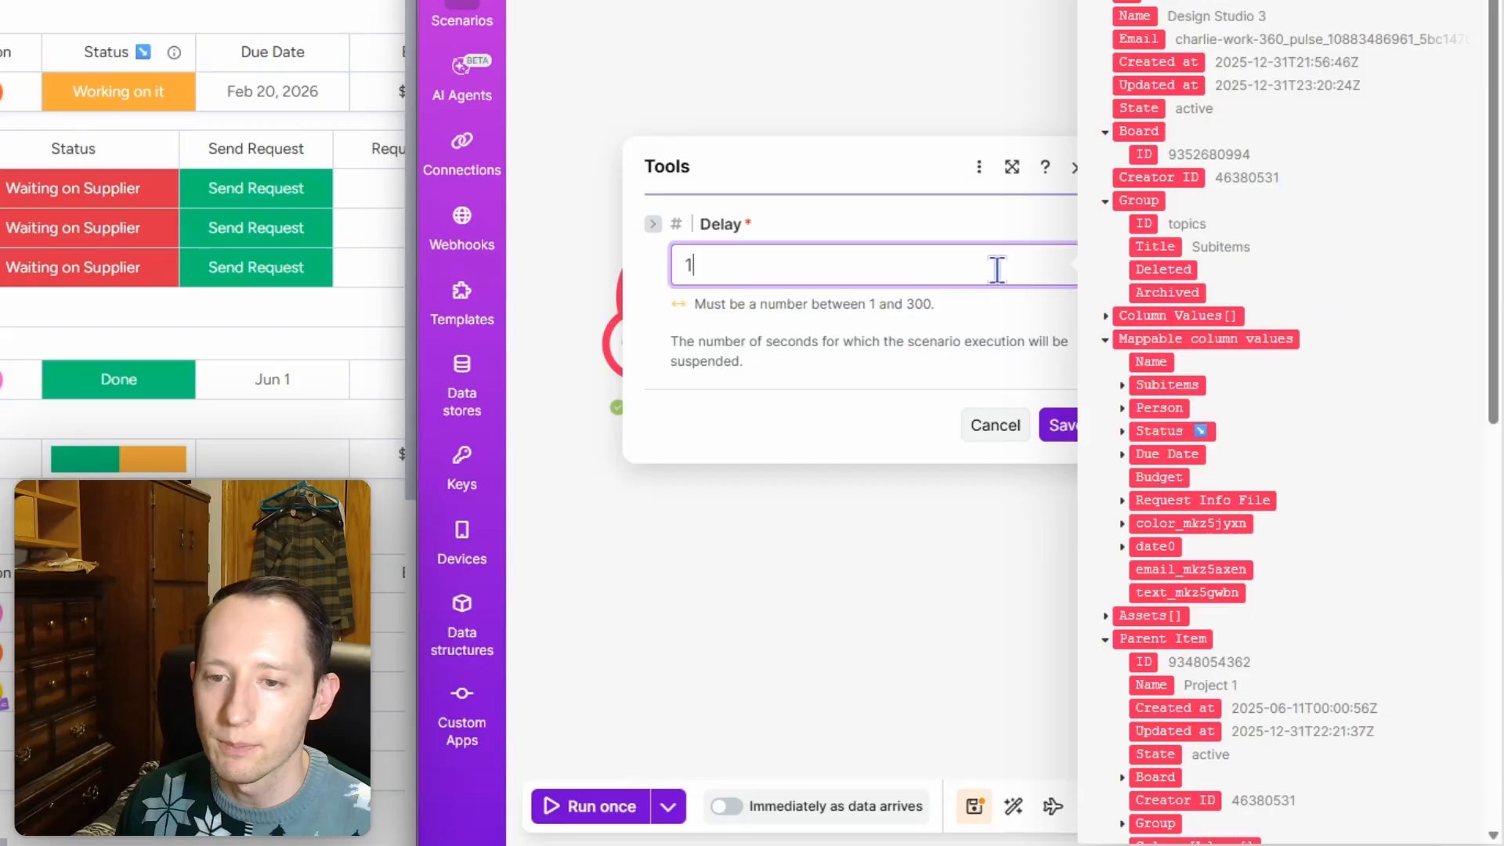
click(1063, 429)
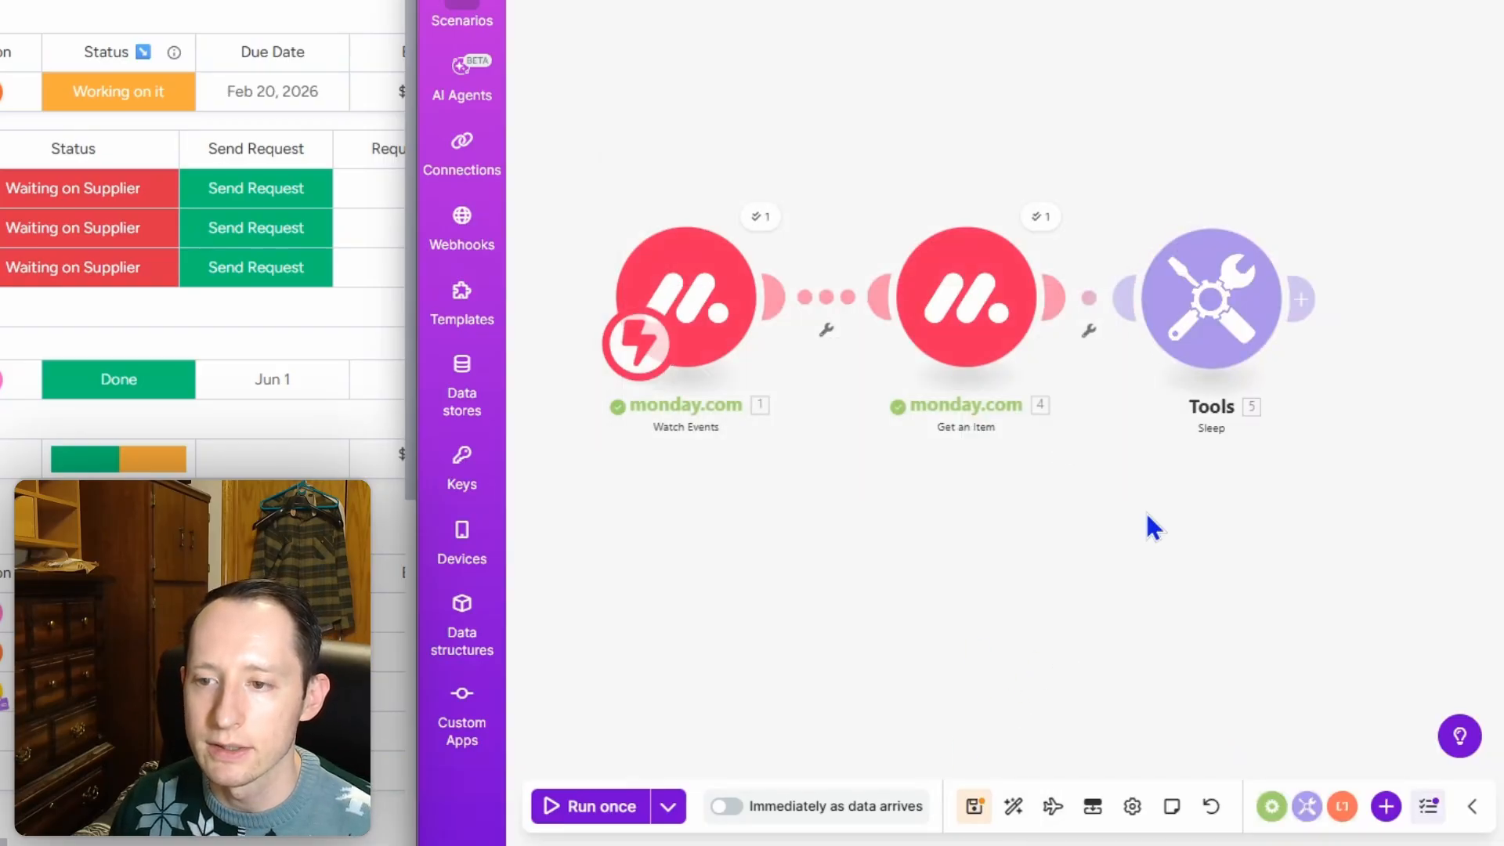
drag(1091, 507, 933, 482)
scroll(921, 501, down, 3)
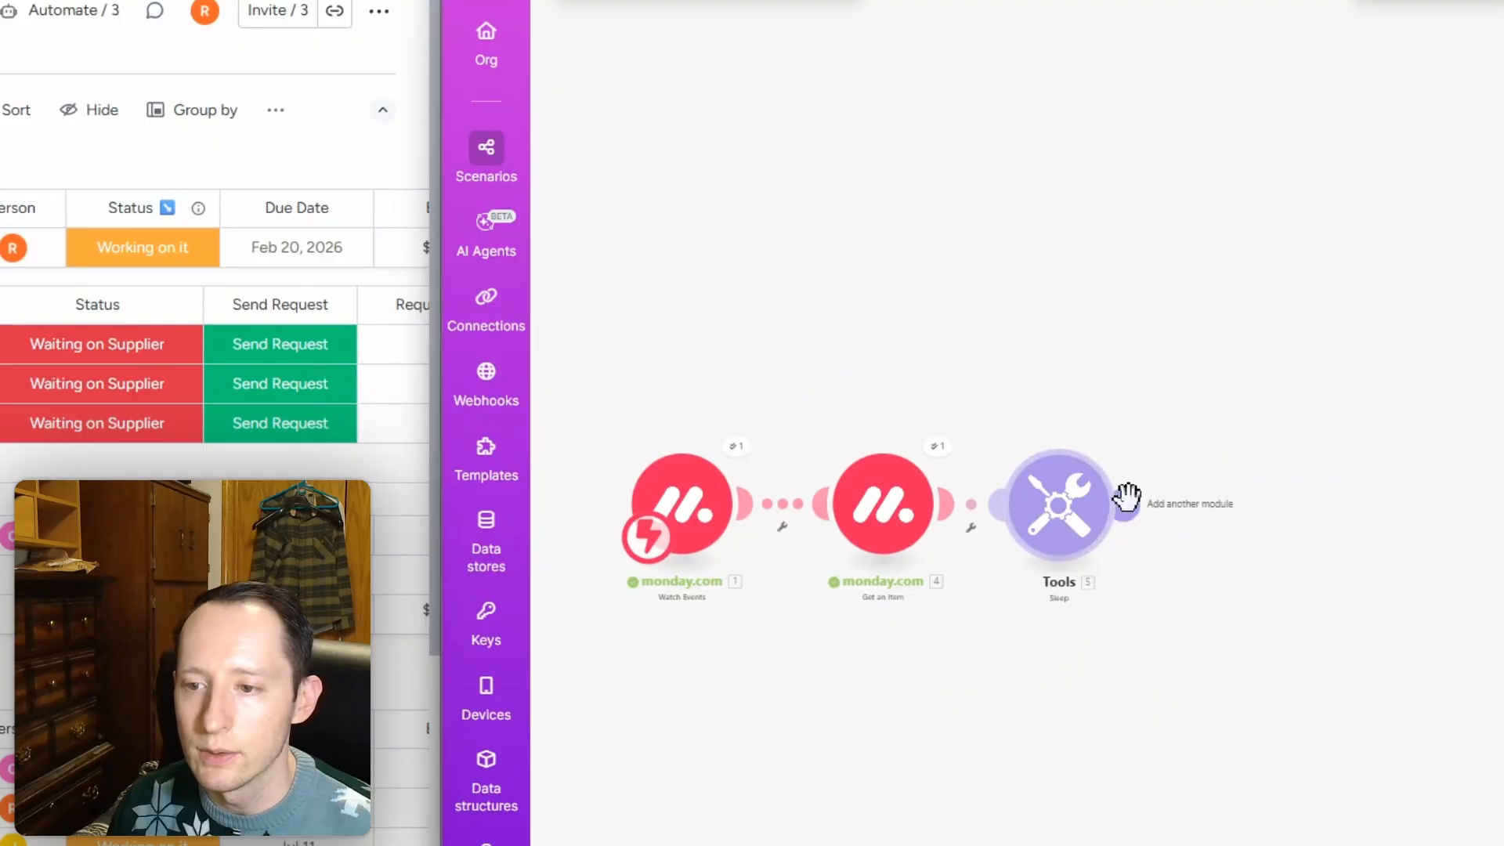
Step: Add a Gmail 'Send an email' module after Sleep, keeping the existing Gmail connection
click(1241, 529)
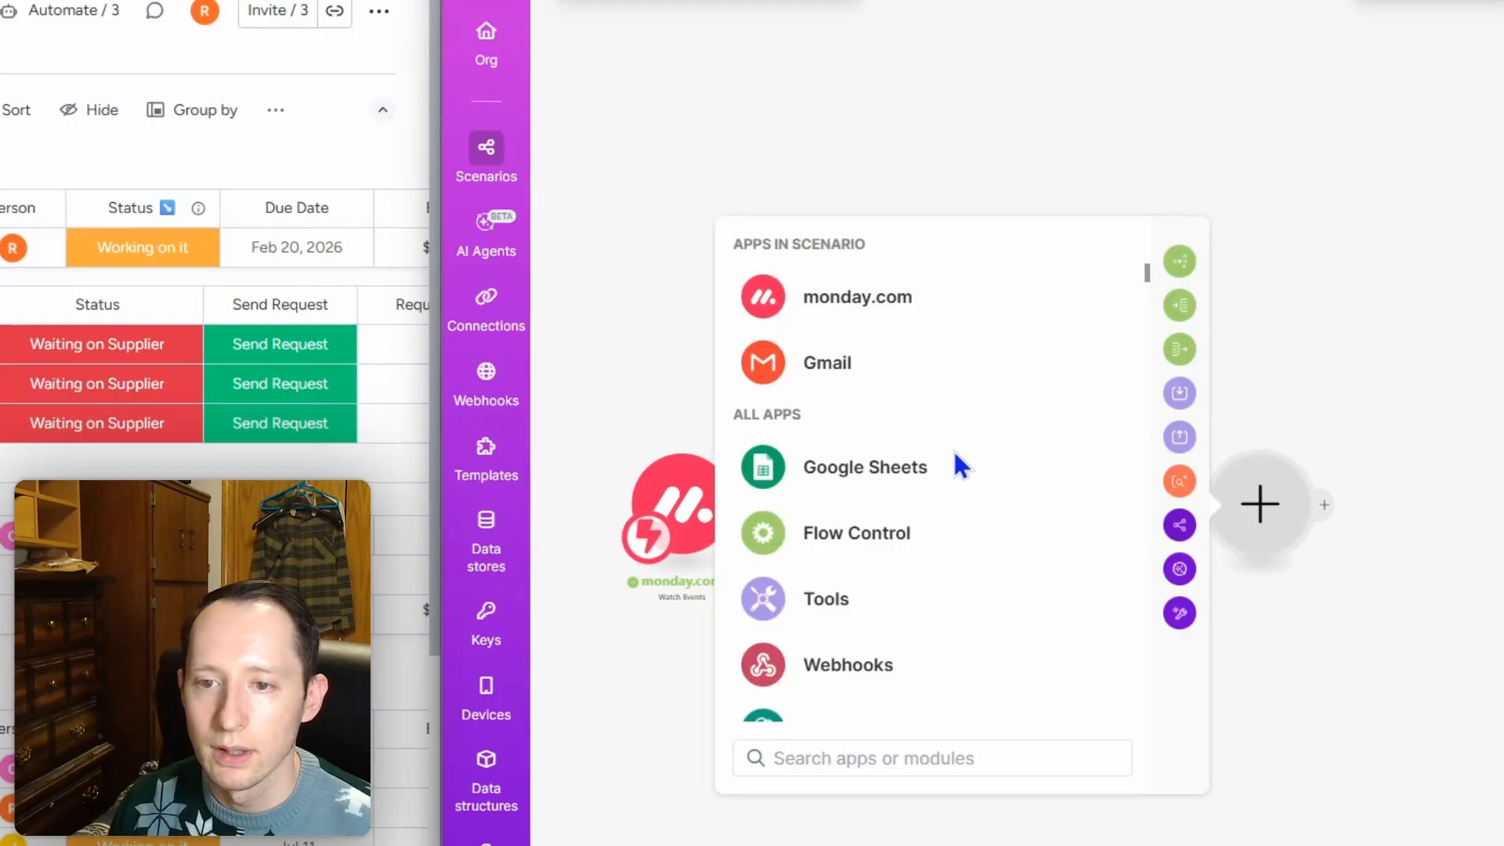
text(email)
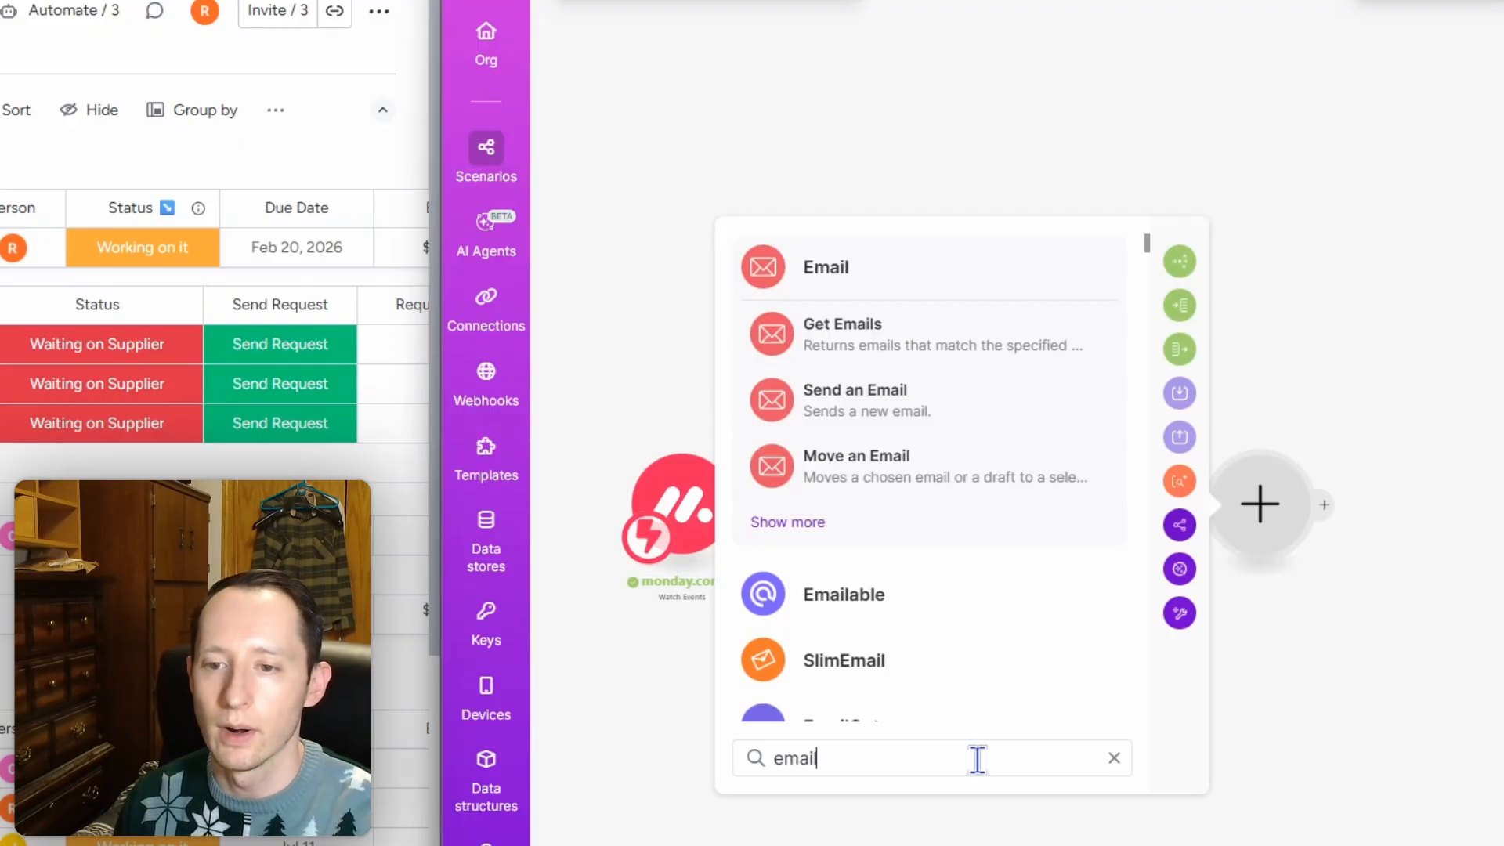
key(BackSpace)
key(BackSpace)
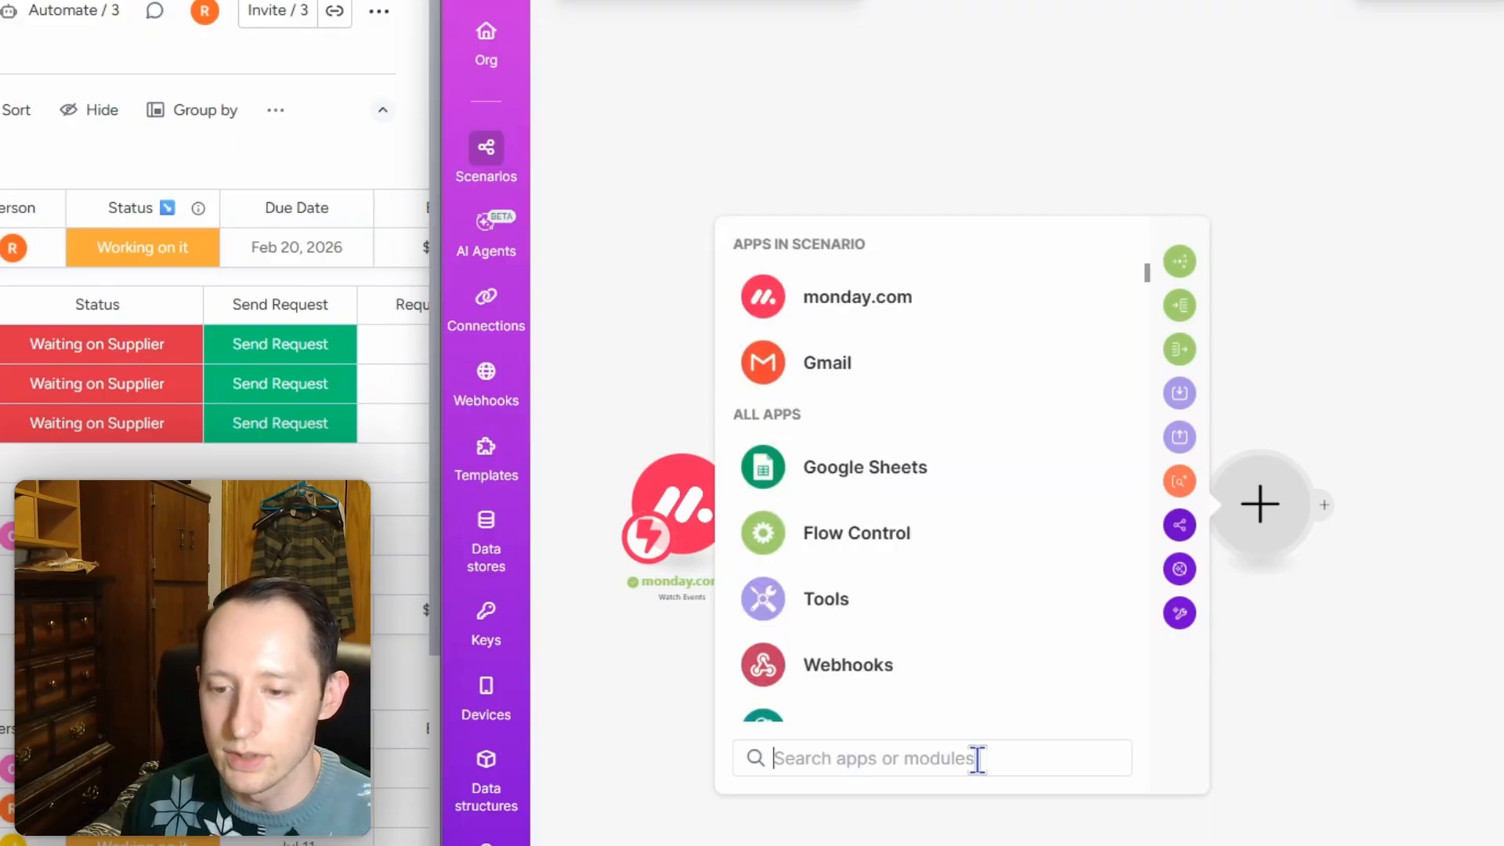
text(gmail)
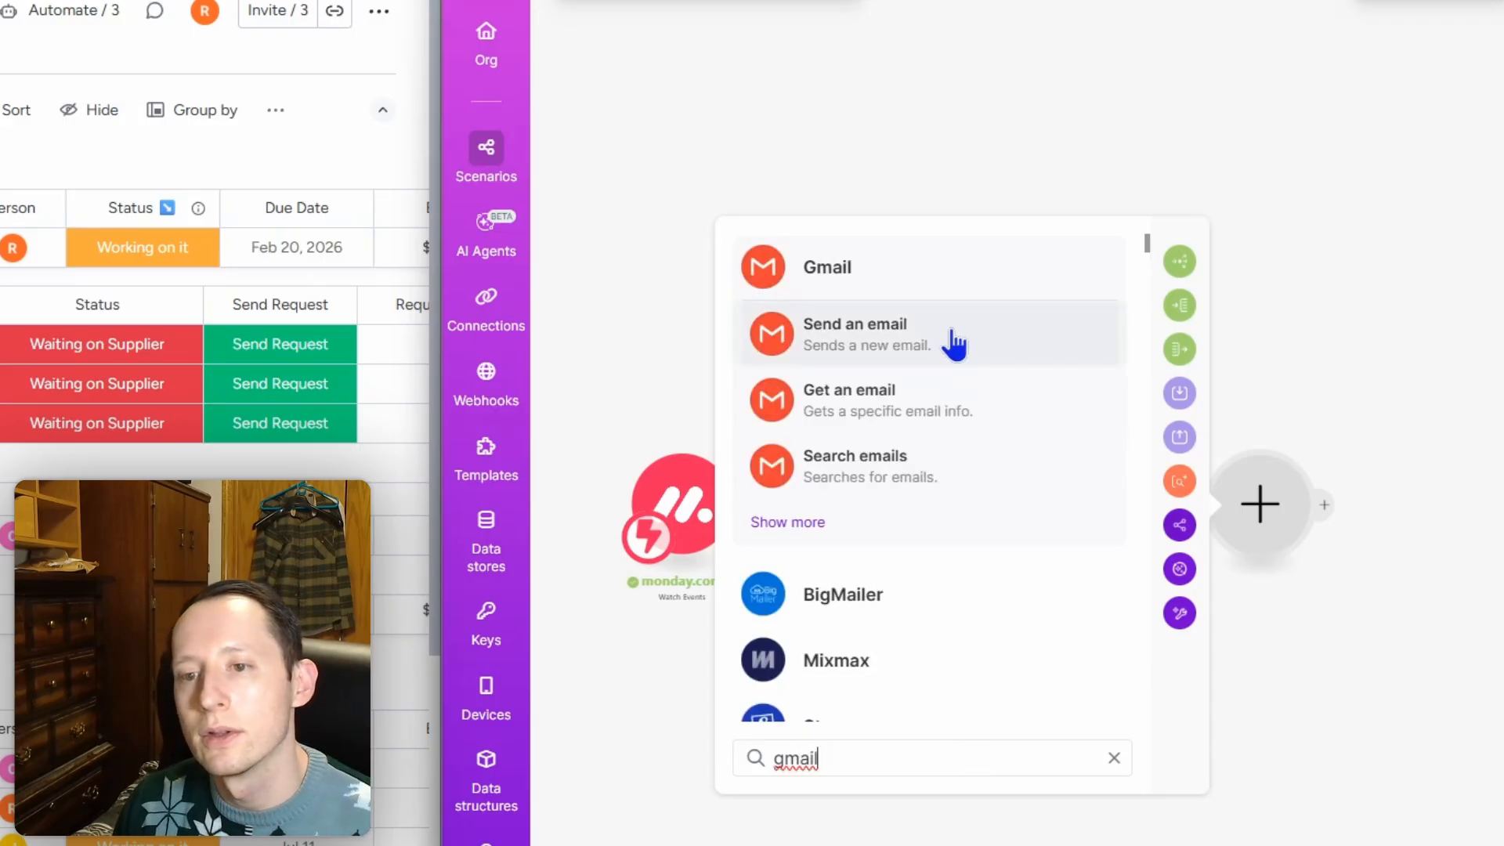
click(868, 339)
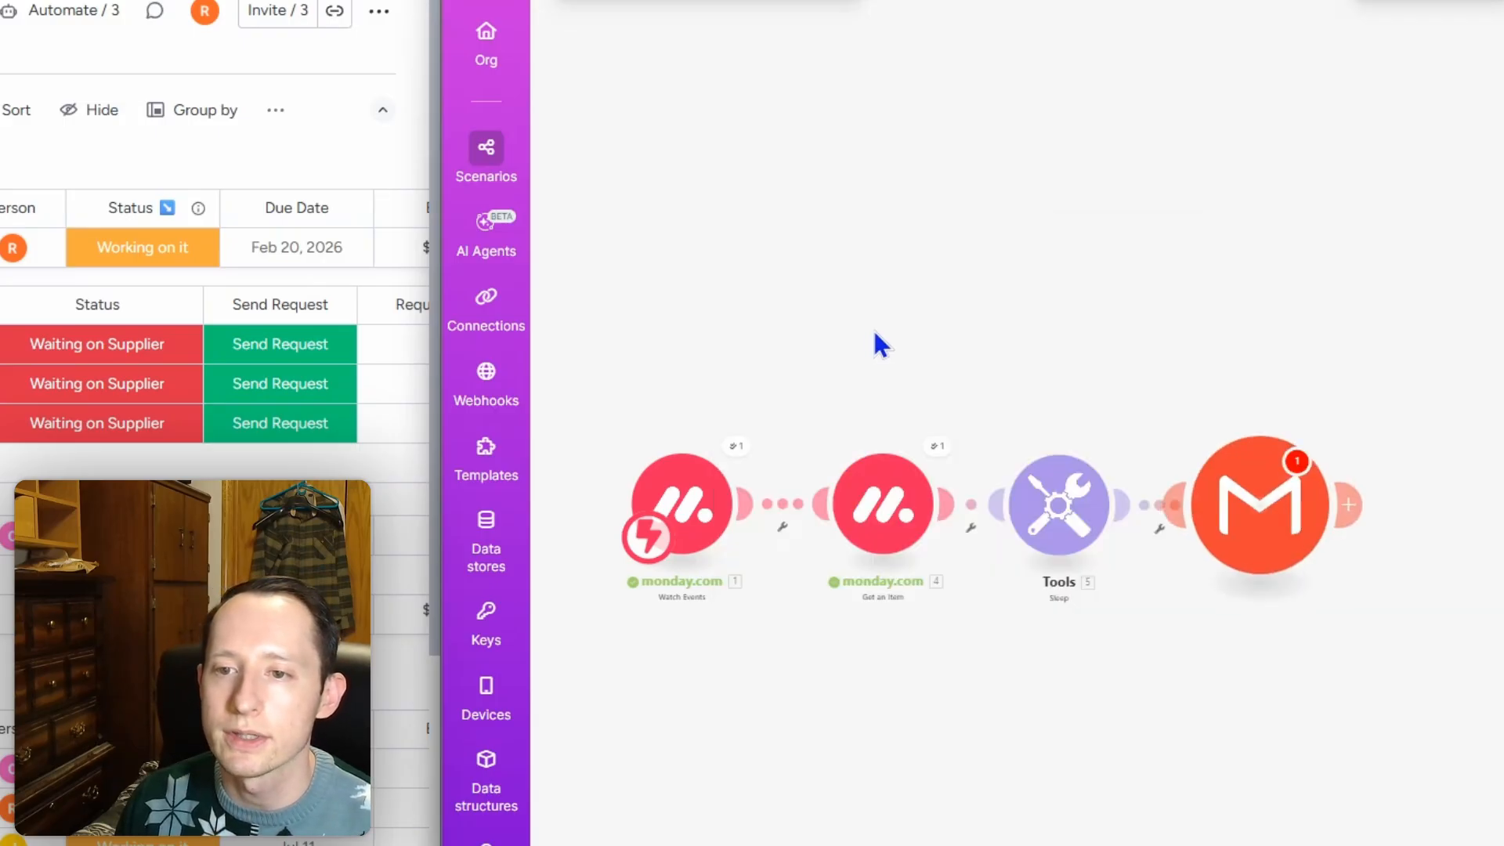
click(1140, 668)
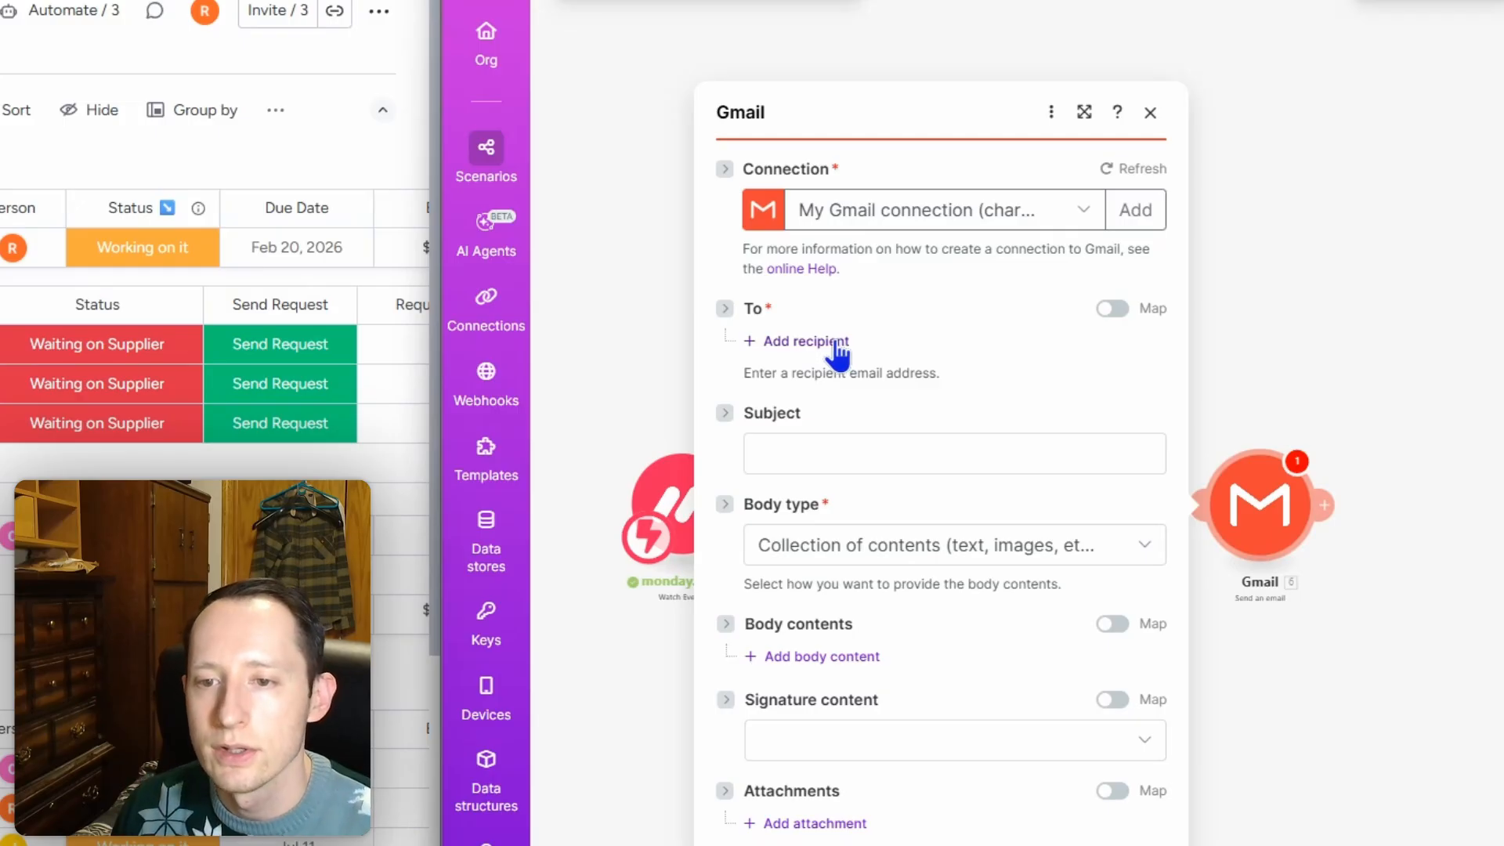
Step: Add a first recipient field to the Gmail email and bring up its mappable data
click(837, 343)
click(875, 336)
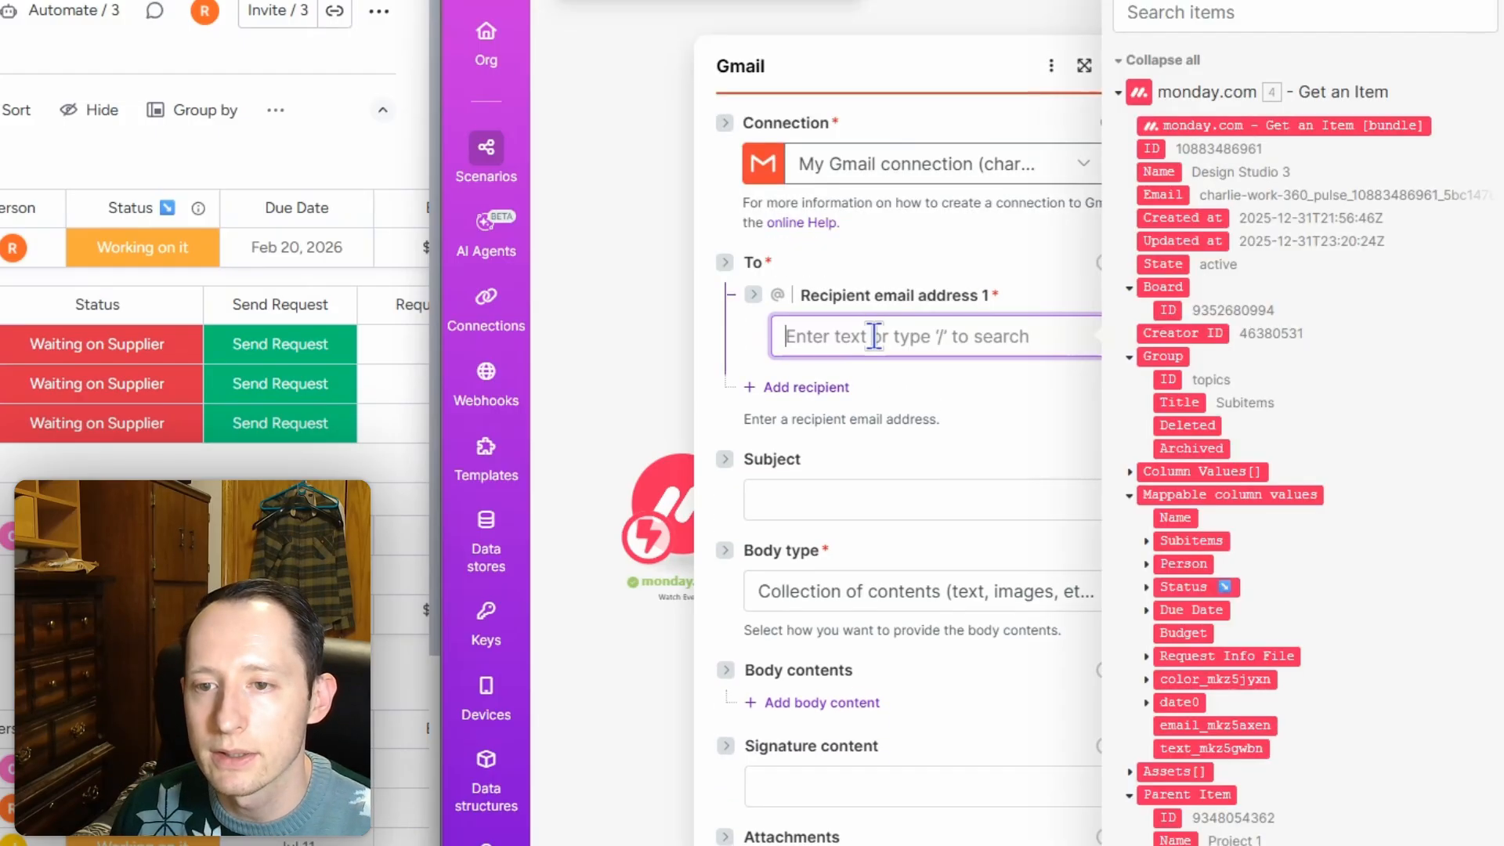
scroll(1371, 430, down, 3)
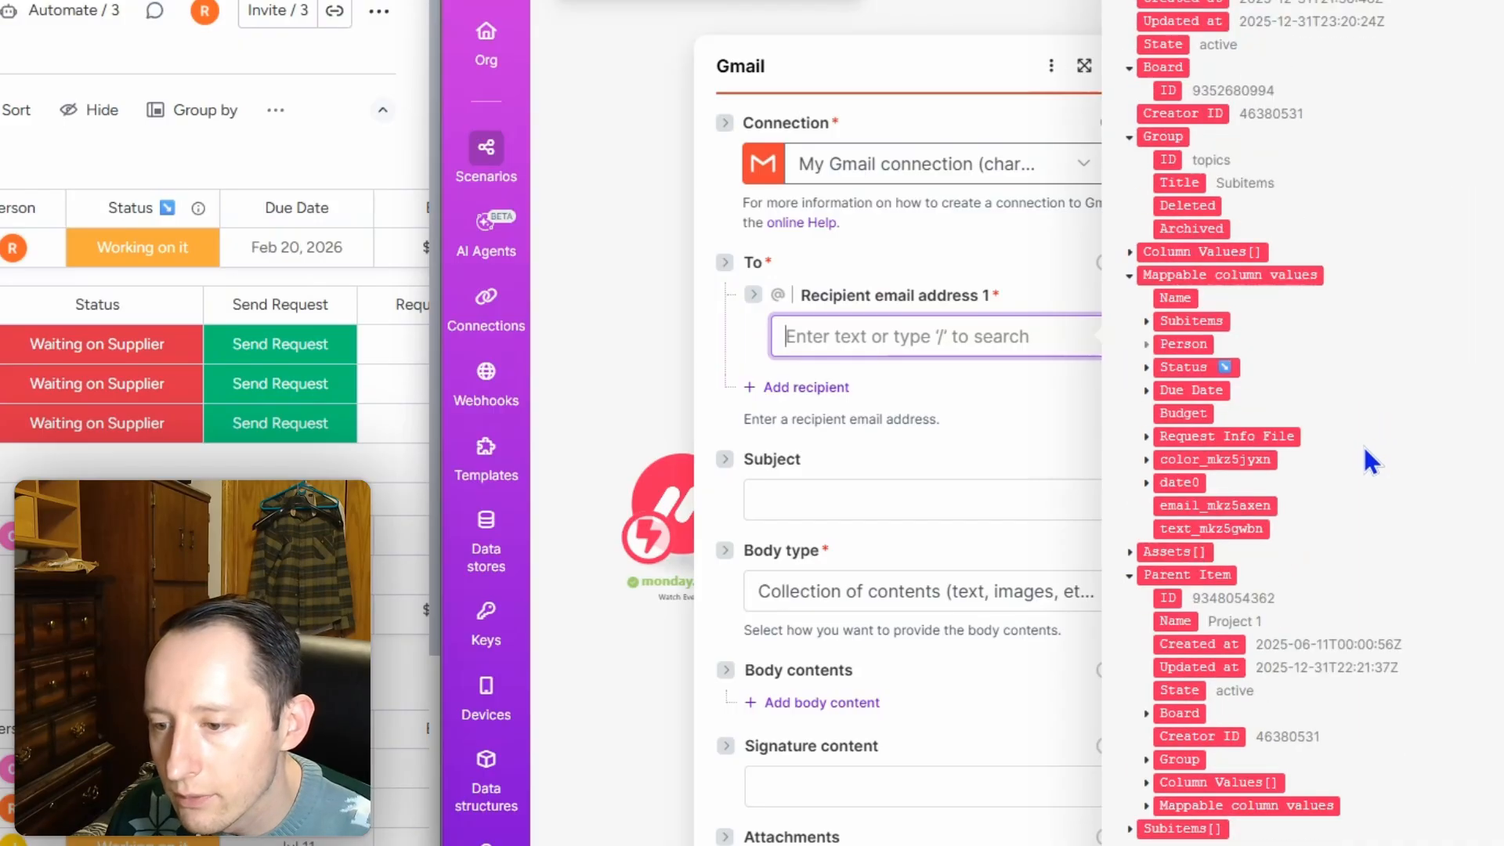
scroll(1365, 448, down, 6)
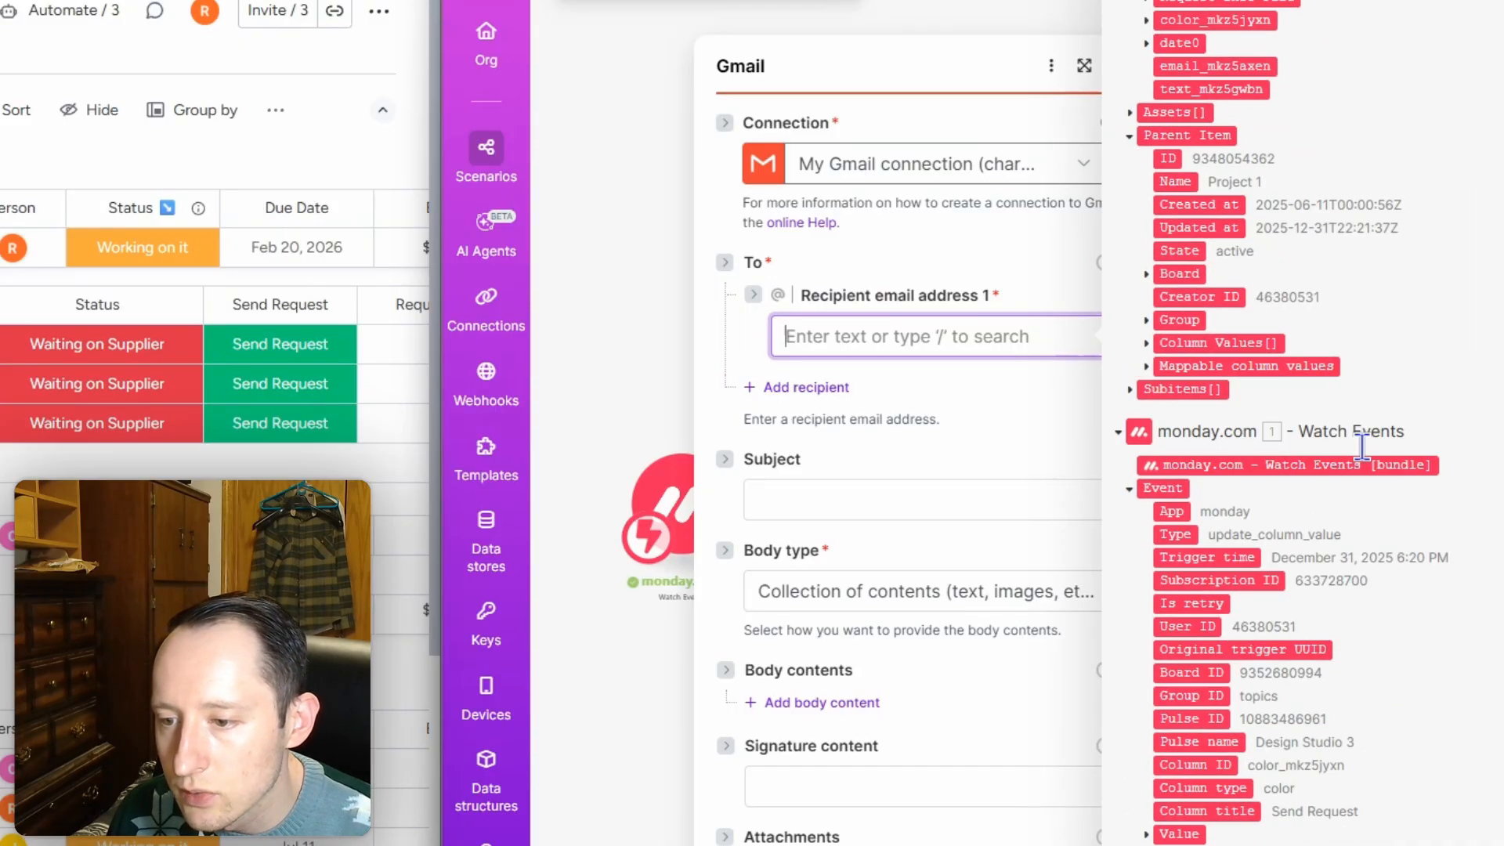
scroll(1356, 462, up, 6)
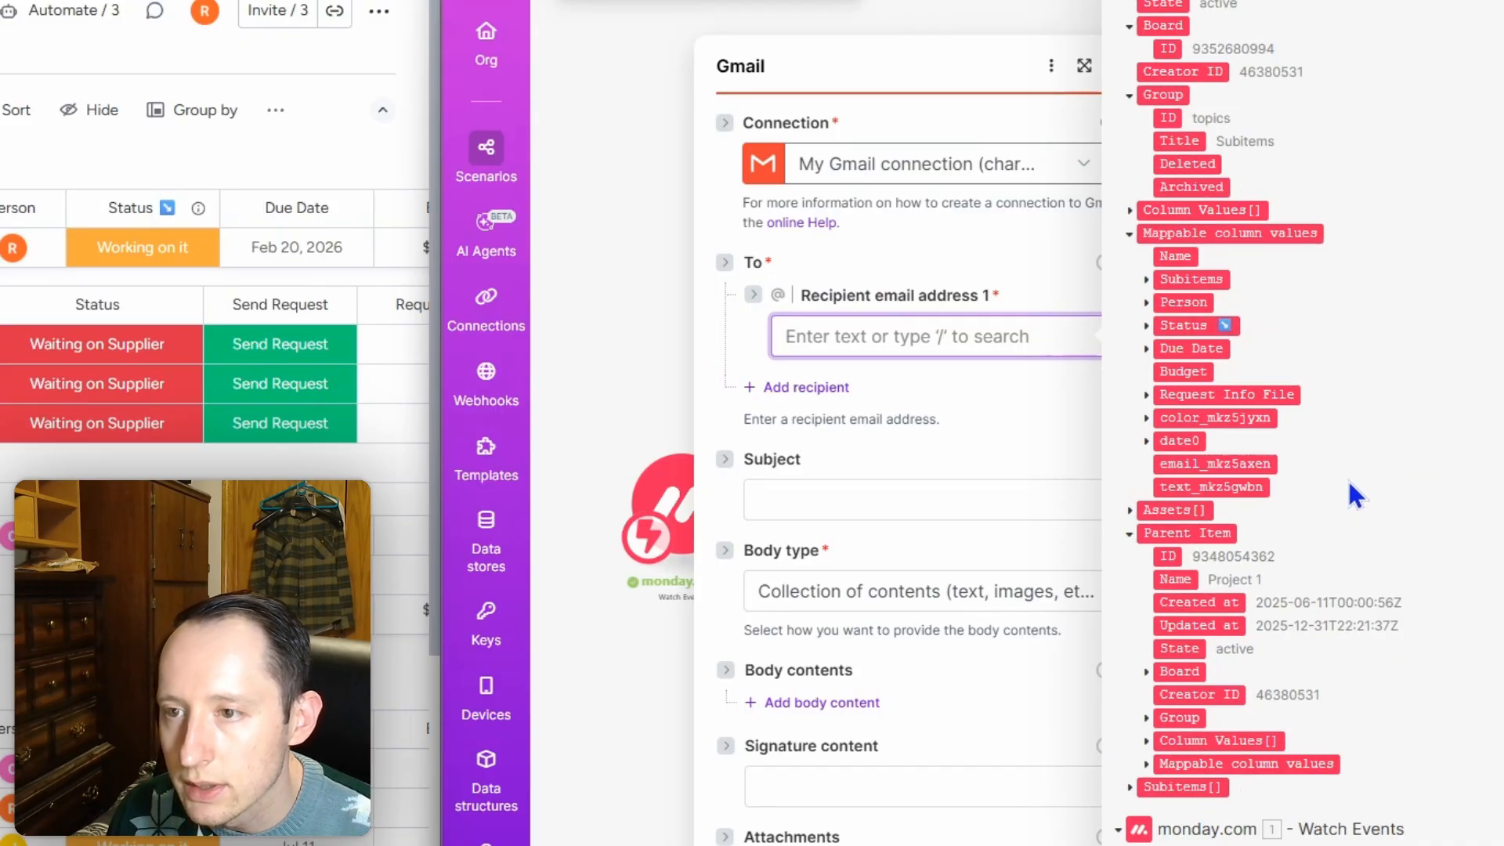
Step: Expand Get an Item's Subitems, Column Values, Subitem IDs and Aditional info data for mapping
click(1146, 280)
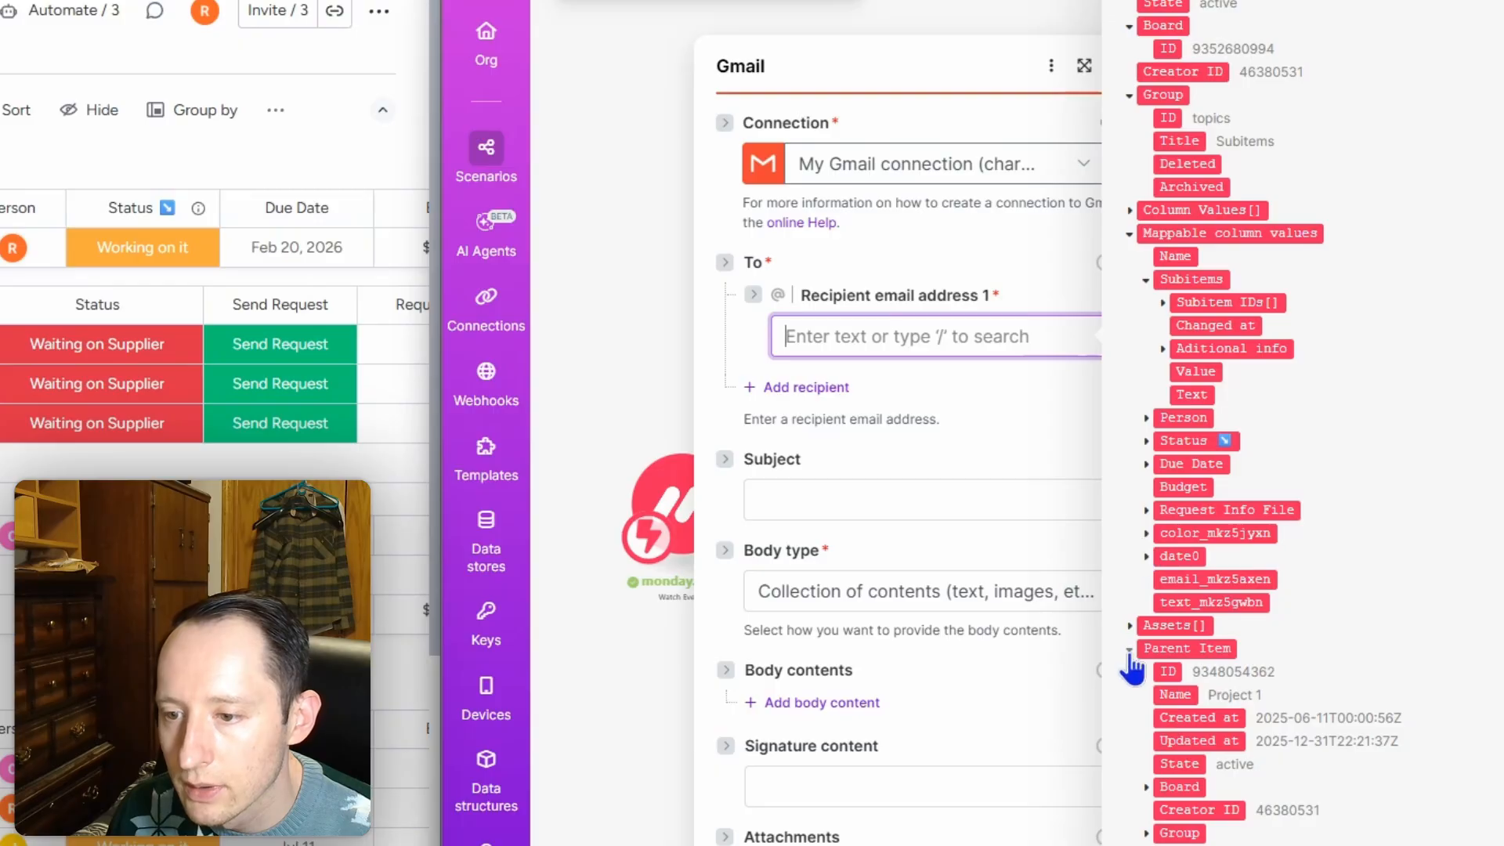
scroll(1167, 784, down, 6)
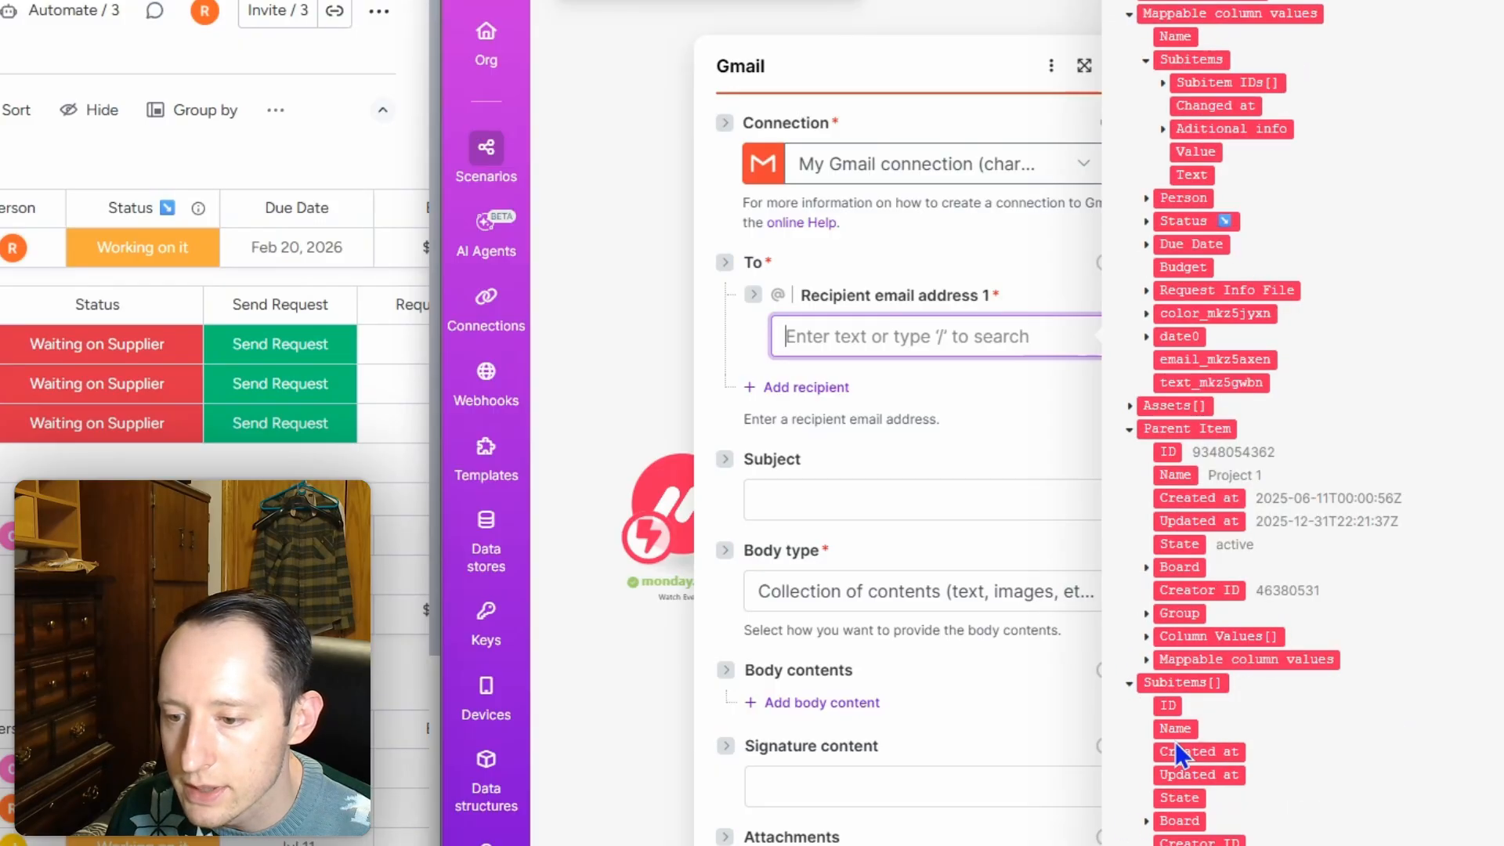
click(1147, 671)
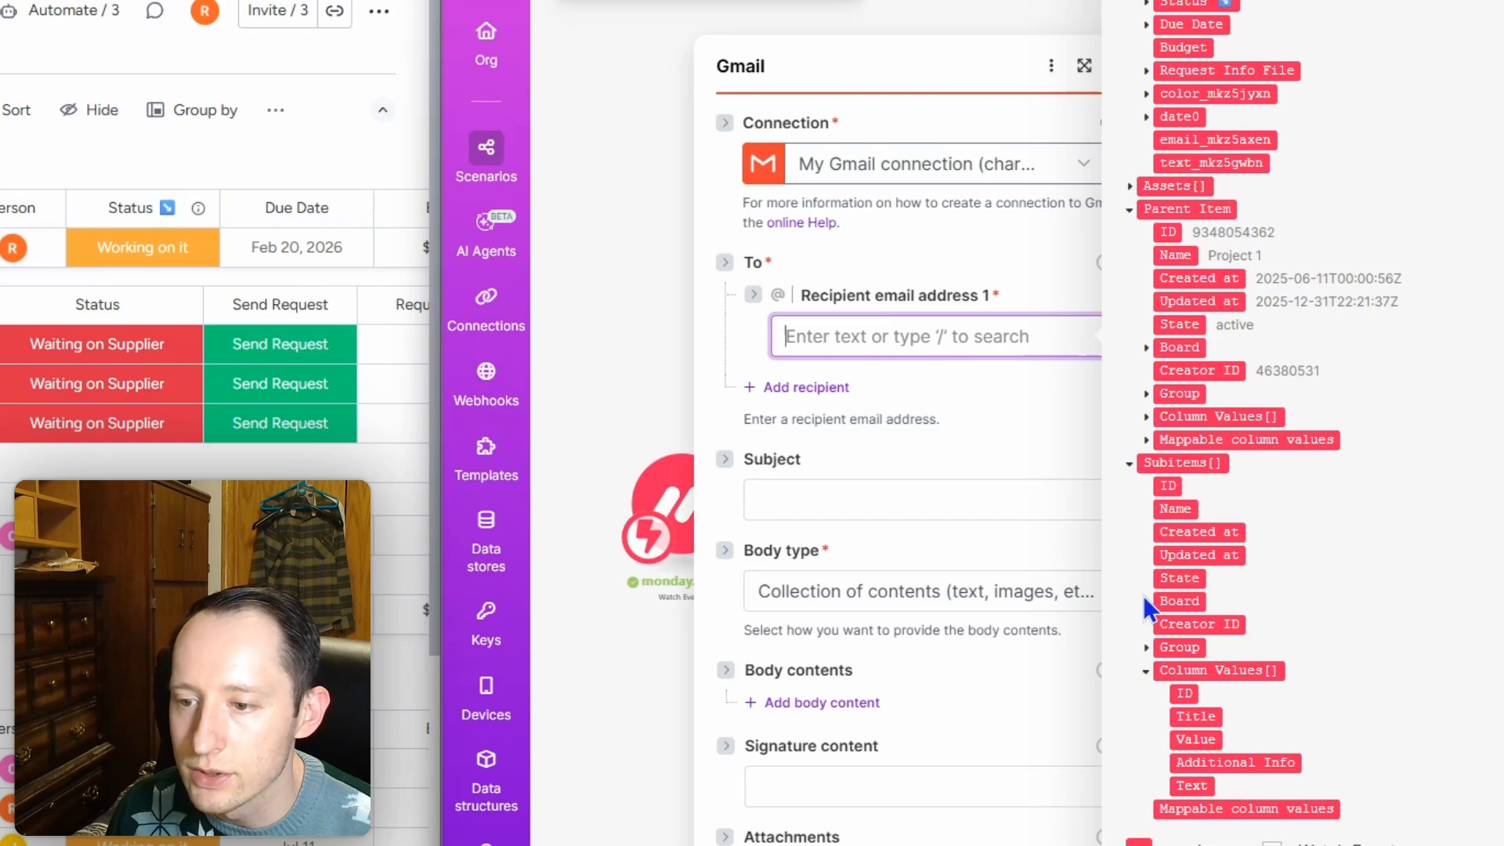
scroll(1150, 615, up, 7)
scroll(1148, 615, up, 2)
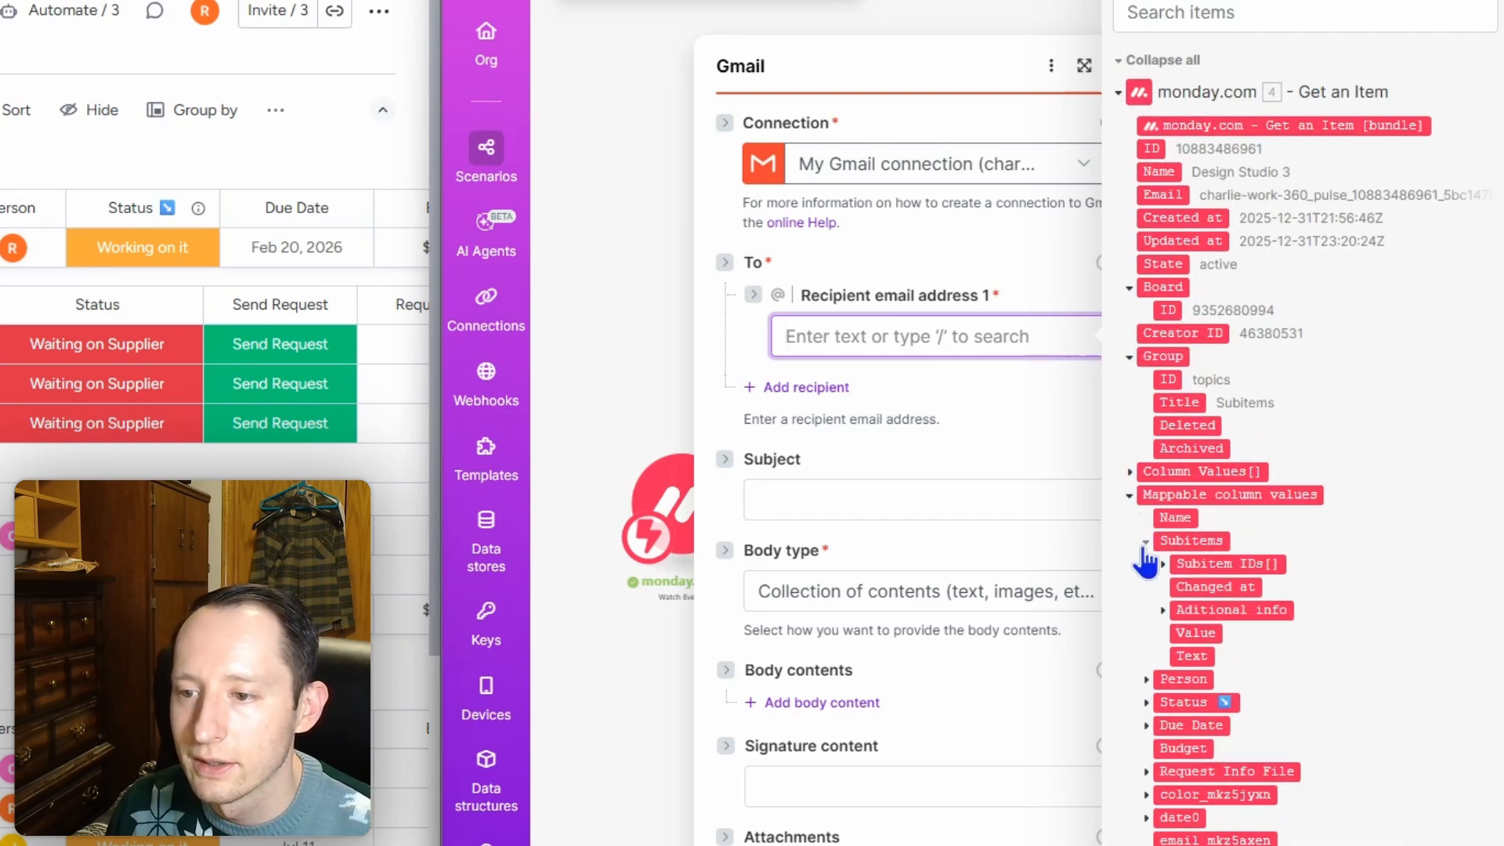
click(1164, 563)
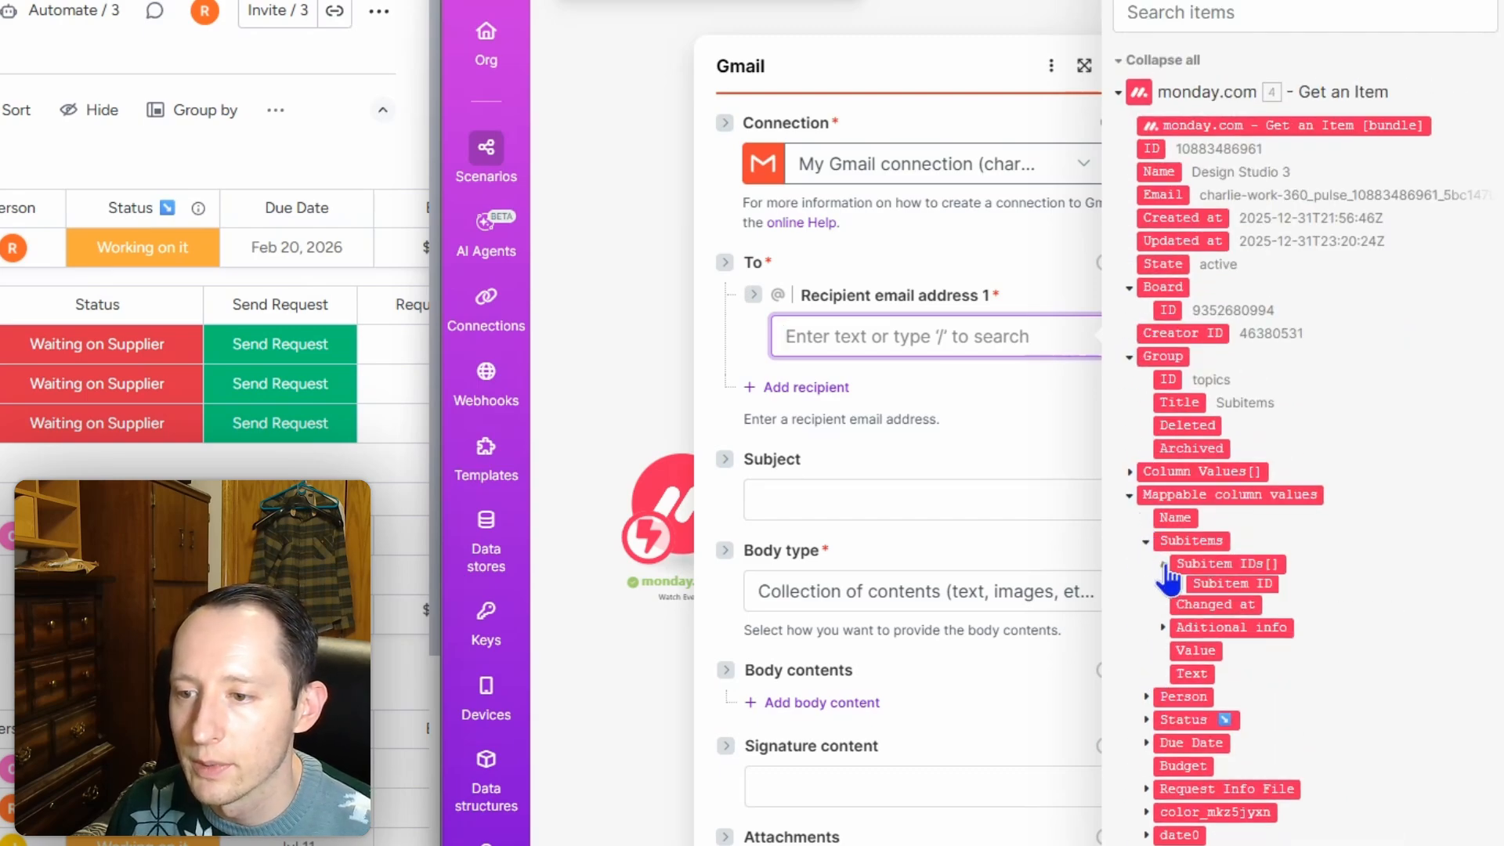
click(1162, 633)
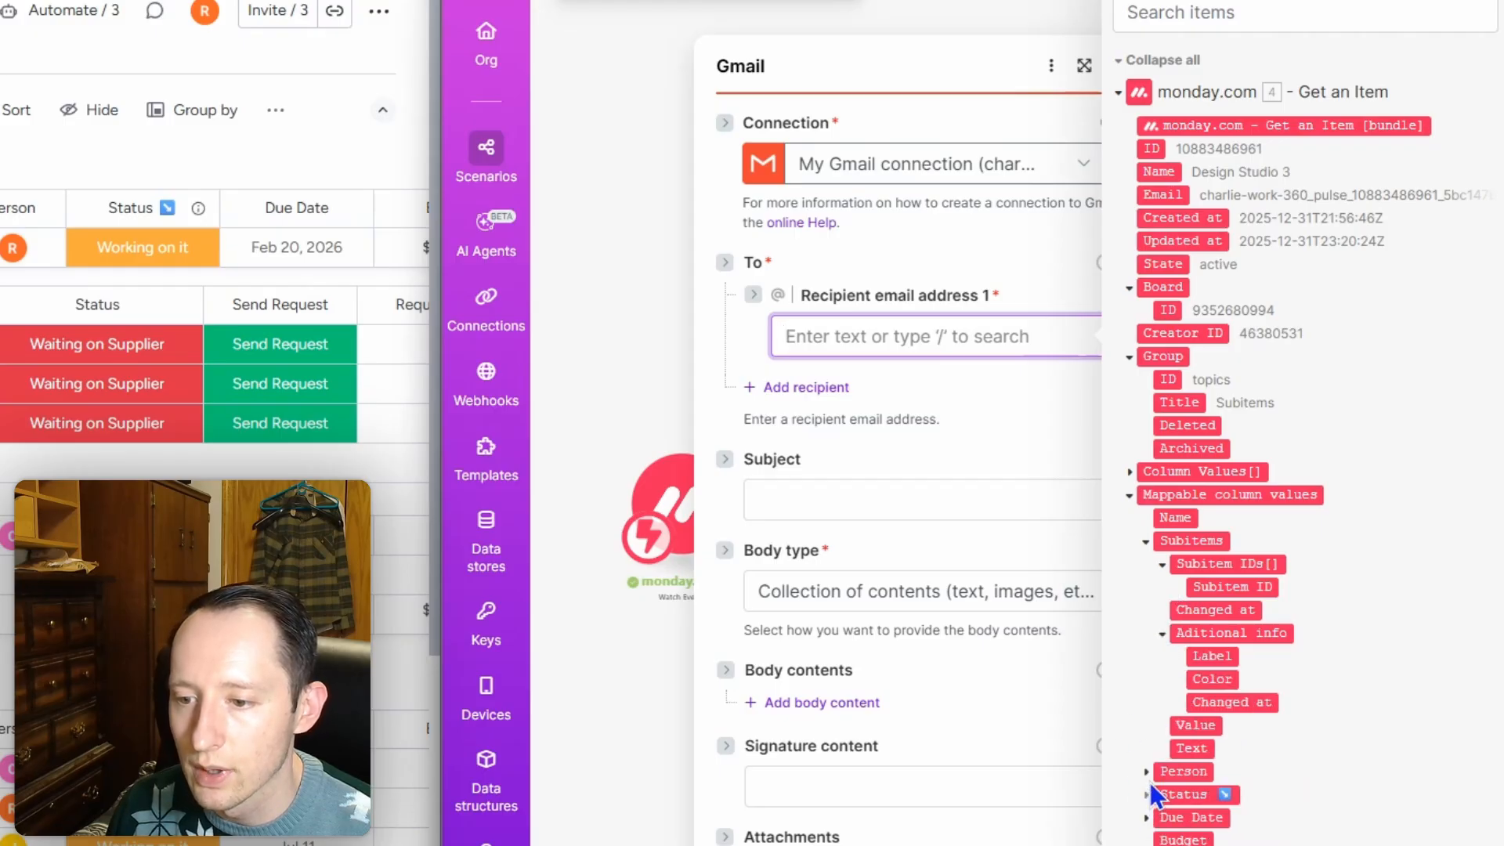
scroll(1343, 755, down, 3)
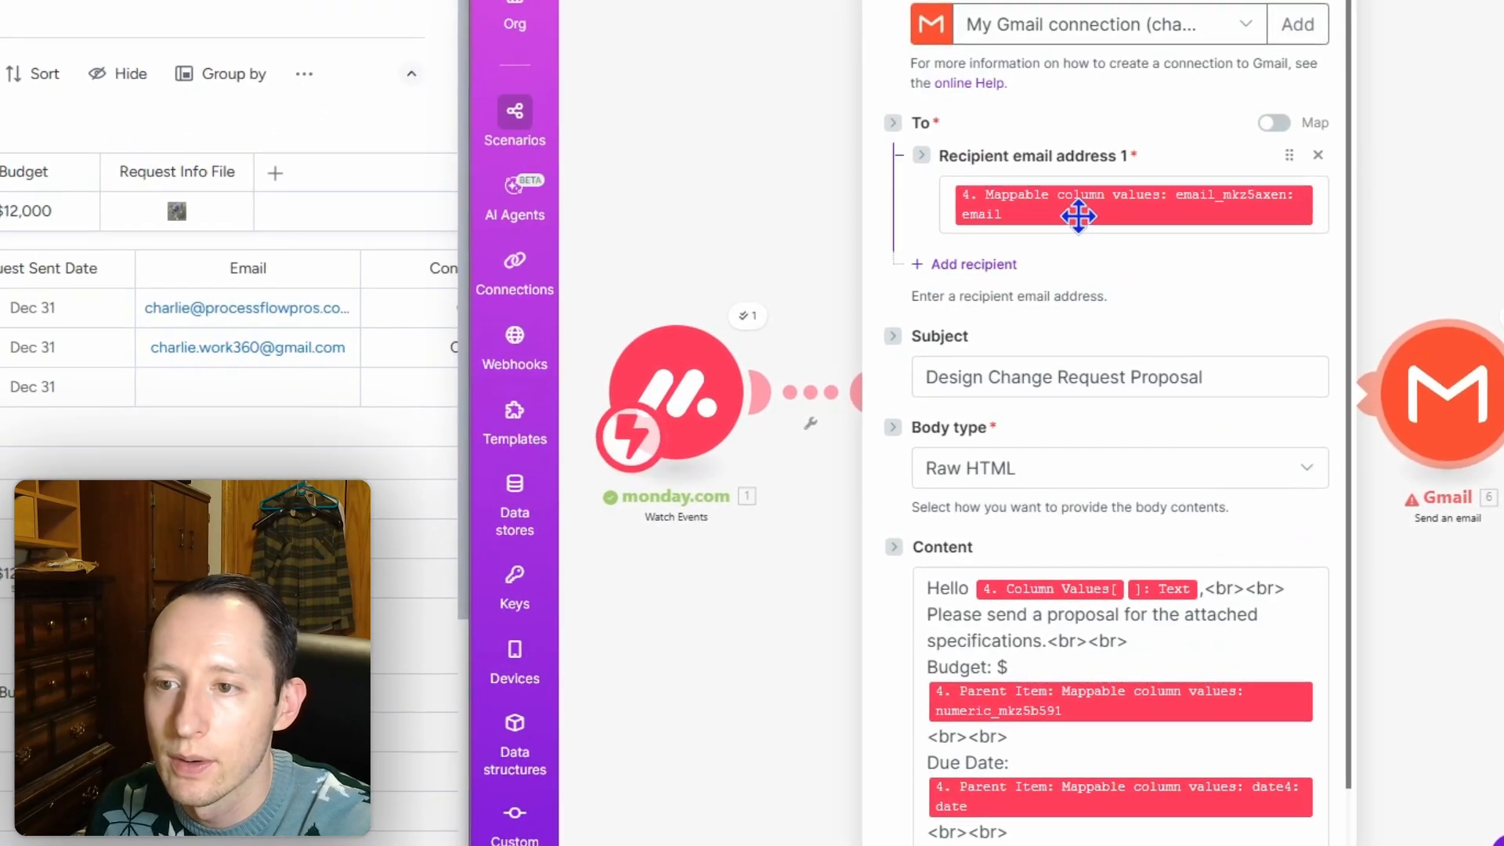
Step: Check the recipient mapping and the email subject, closing the monday.com field lists
click(1323, 205)
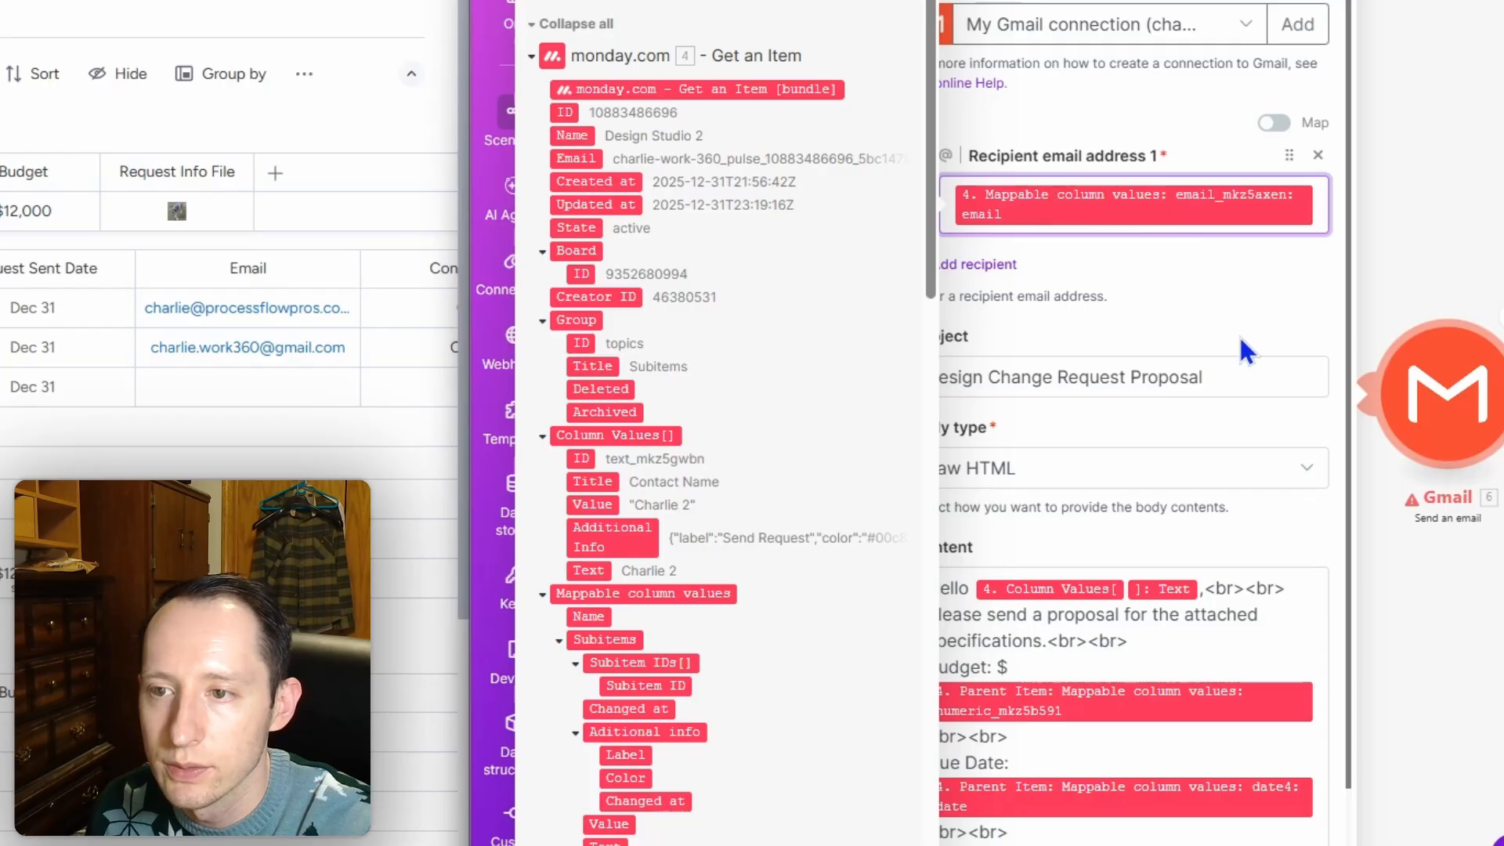
click(1234, 307)
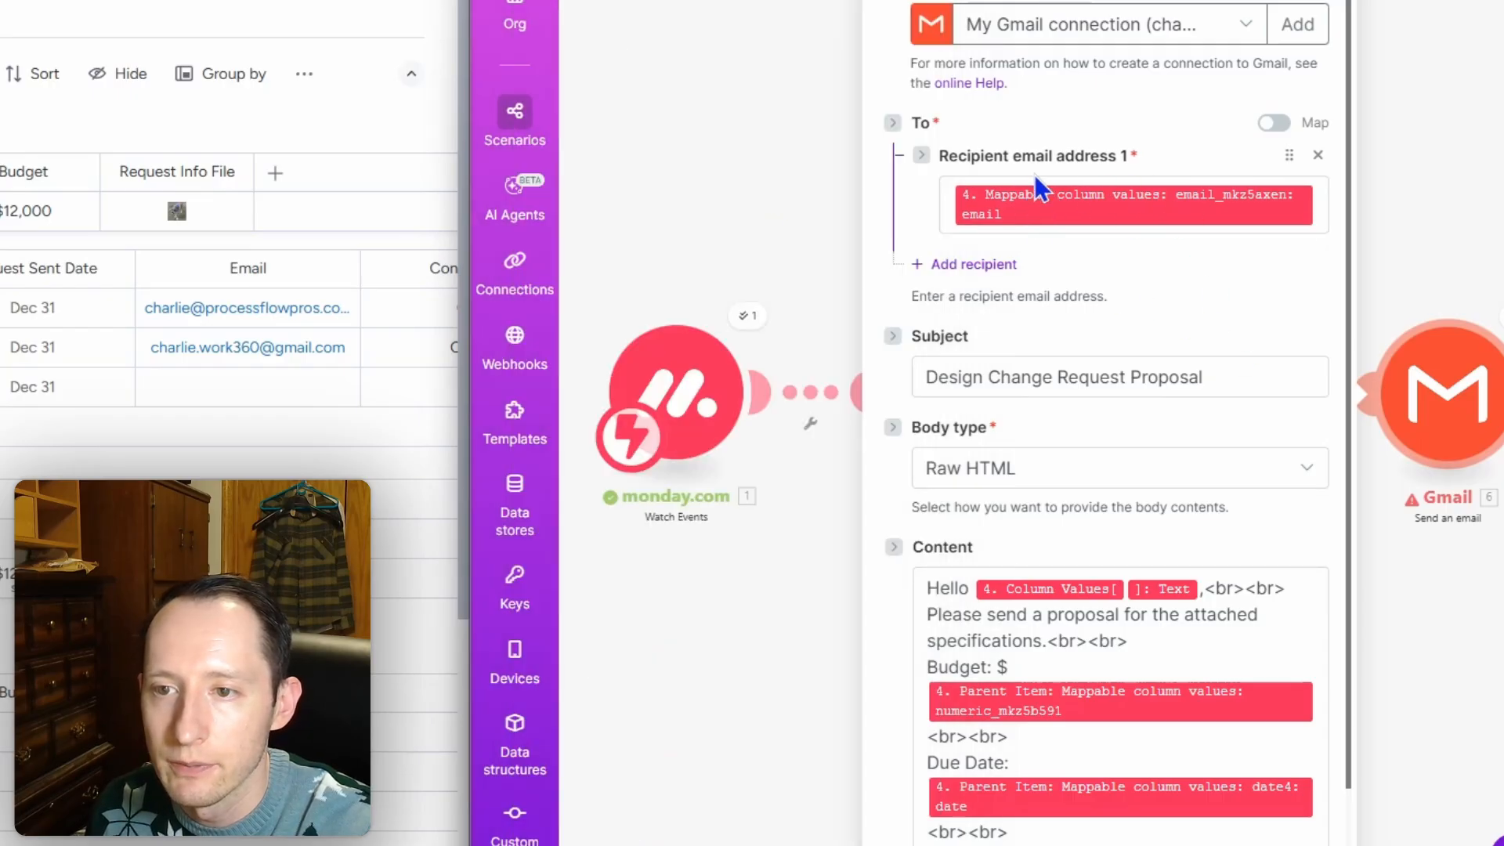
scroll(1075, 206, down, 2)
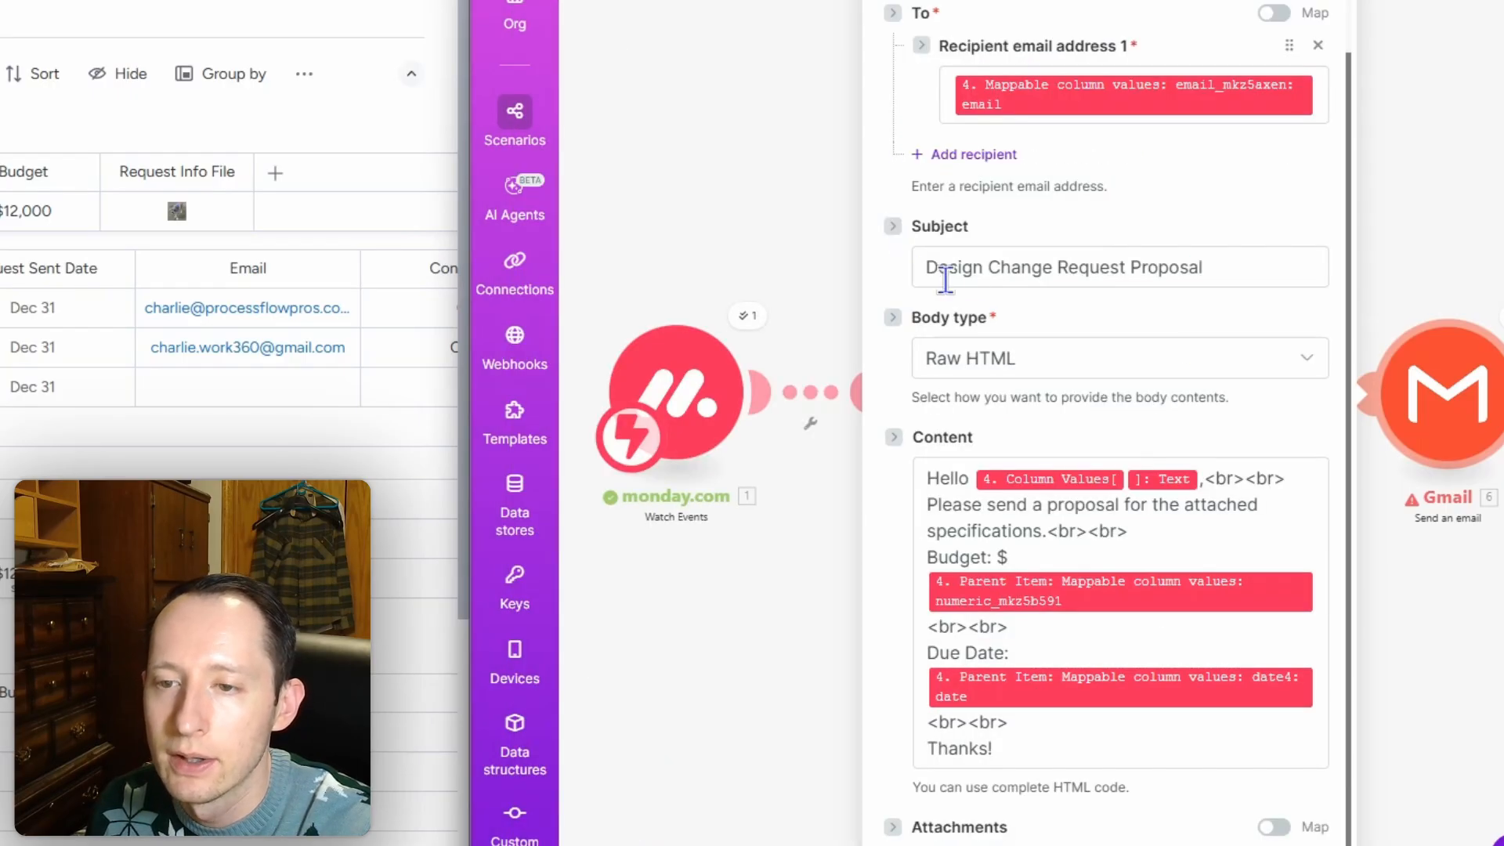
click(1066, 269)
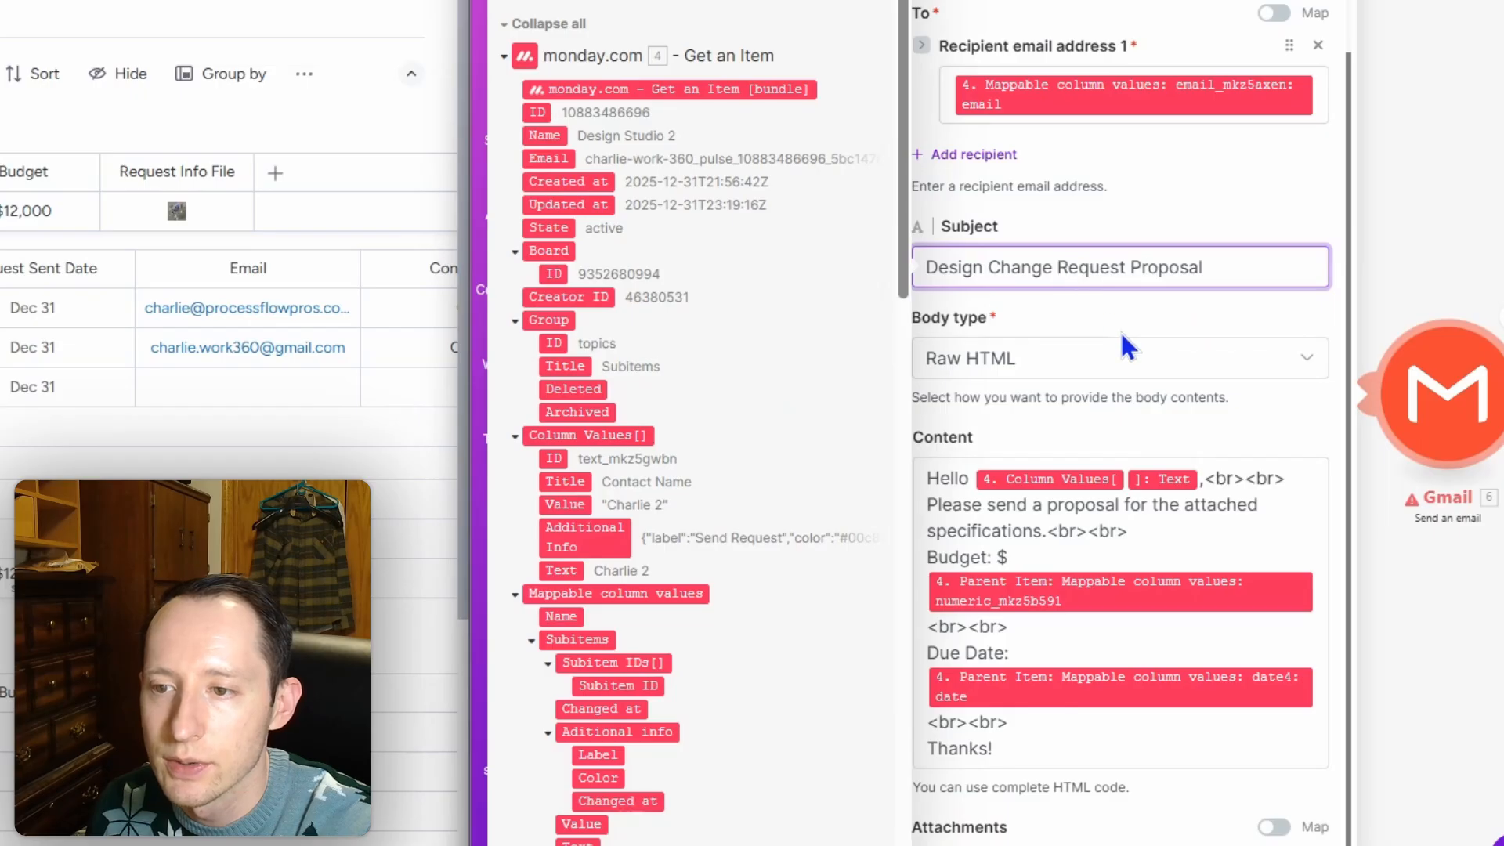
click(1114, 306)
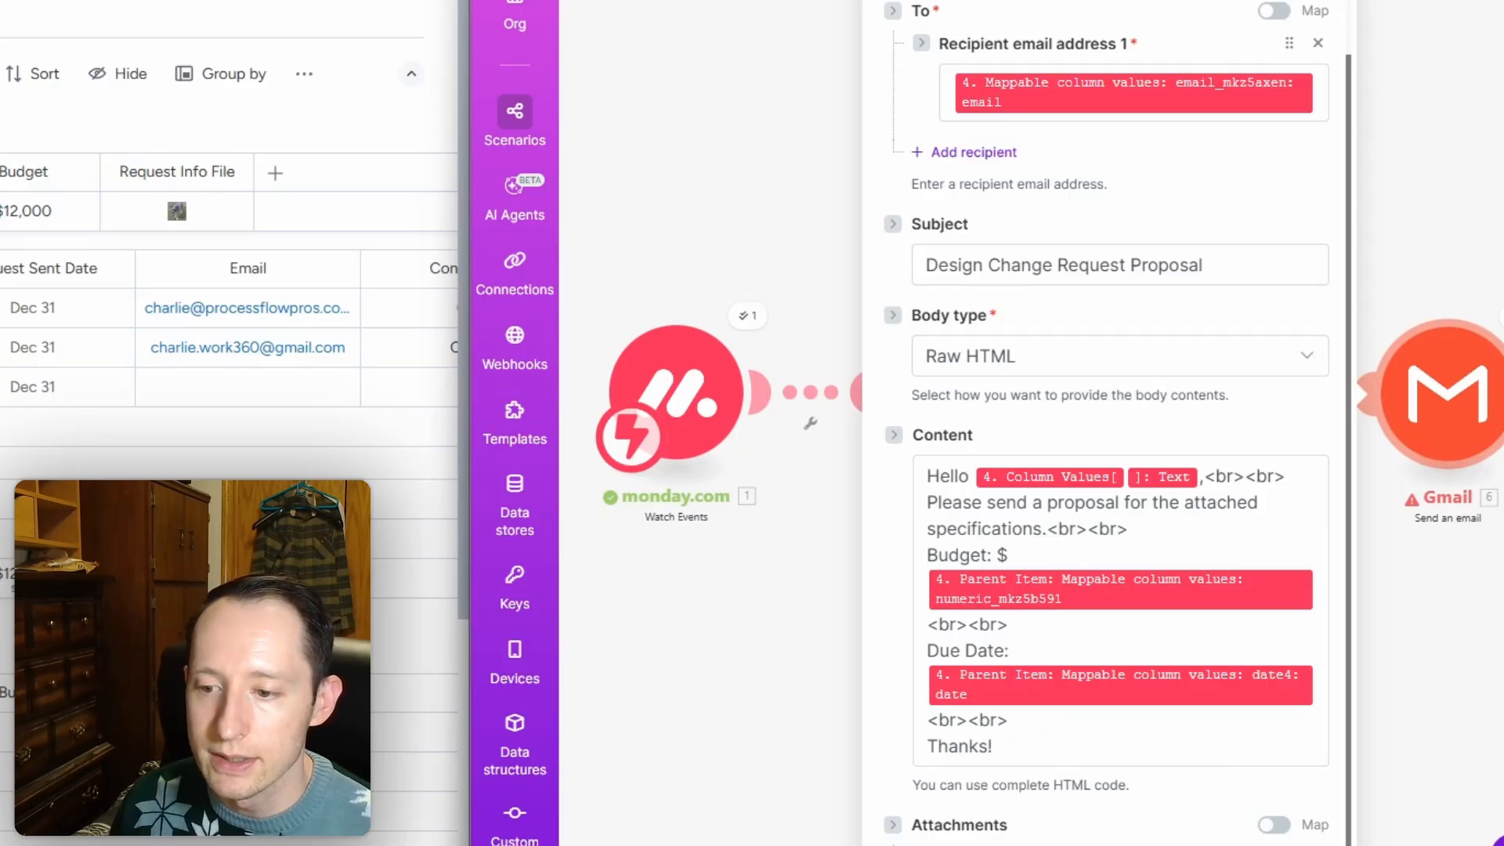
Step: Review the still-empty Attachments fields and close the Gmail module settings
scroll(1107, 755, down, 4)
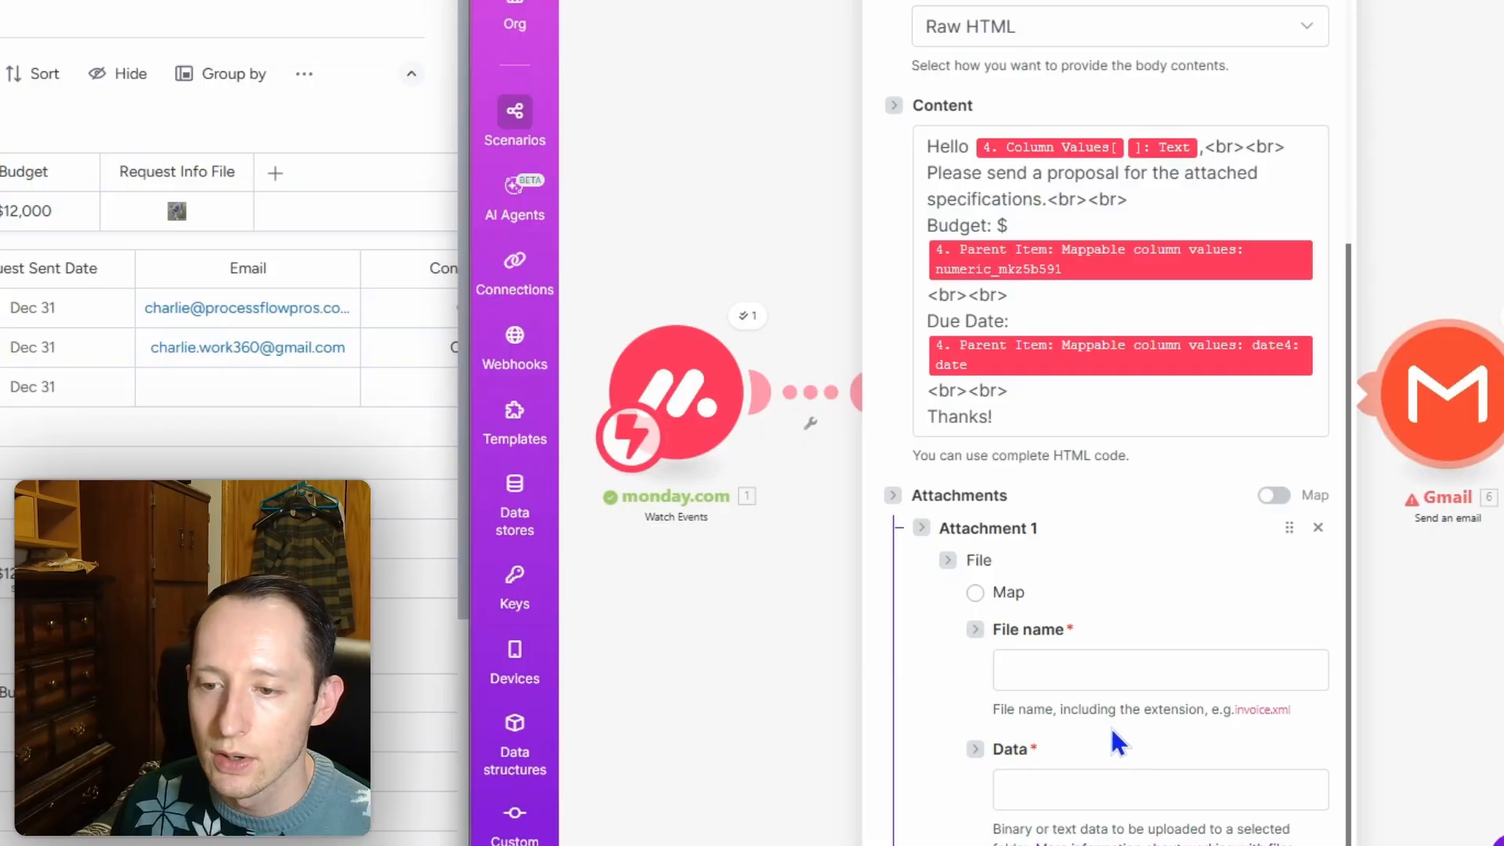
scroll(1111, 729, down, 1)
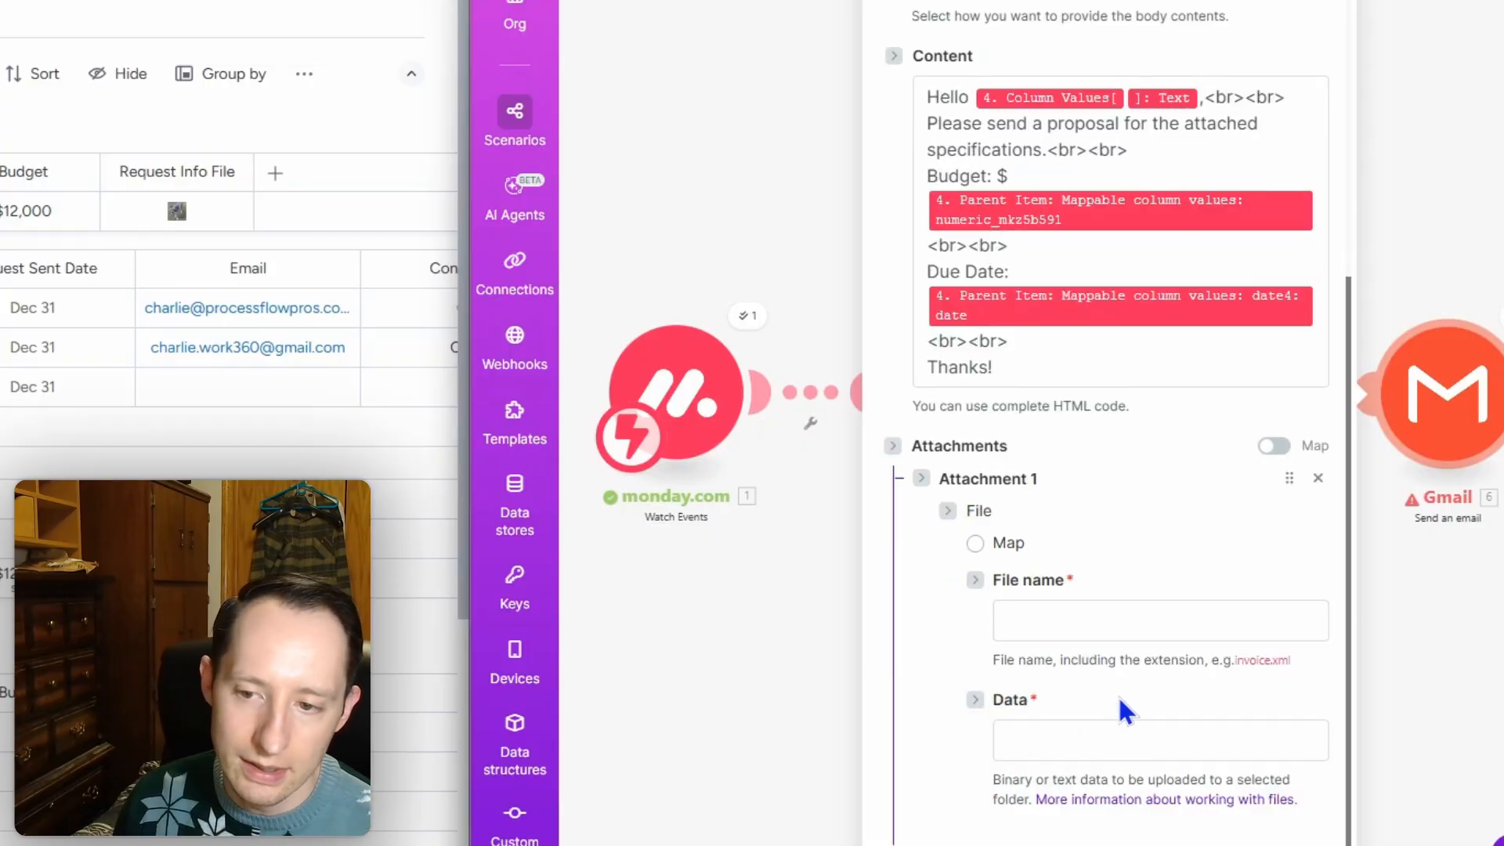
click(1253, 844)
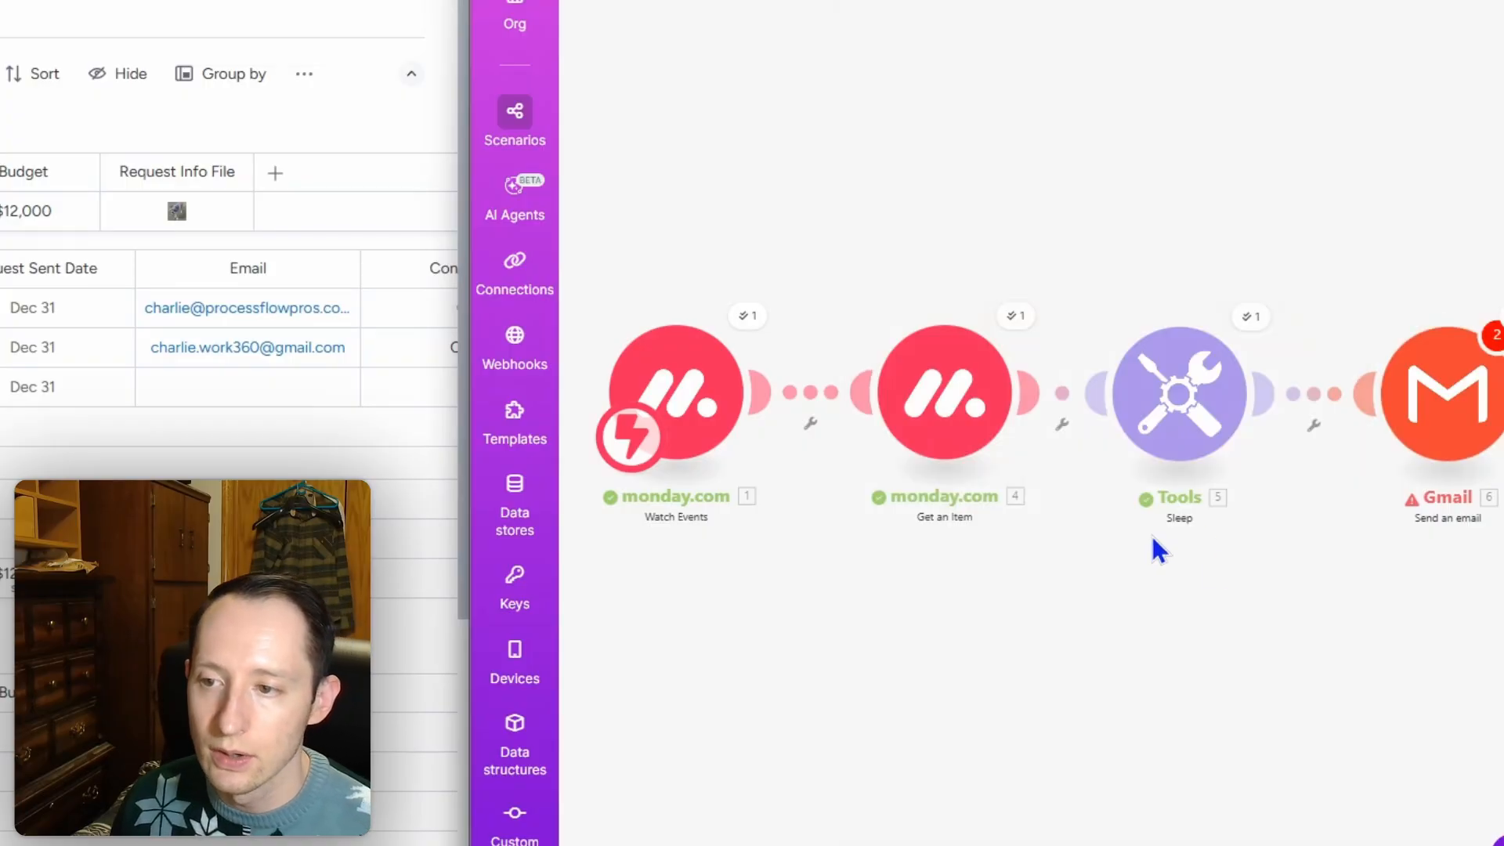
Step: Move the Gmail module right and unlink it from the Sleep step
scroll(872, 601, down, 3)
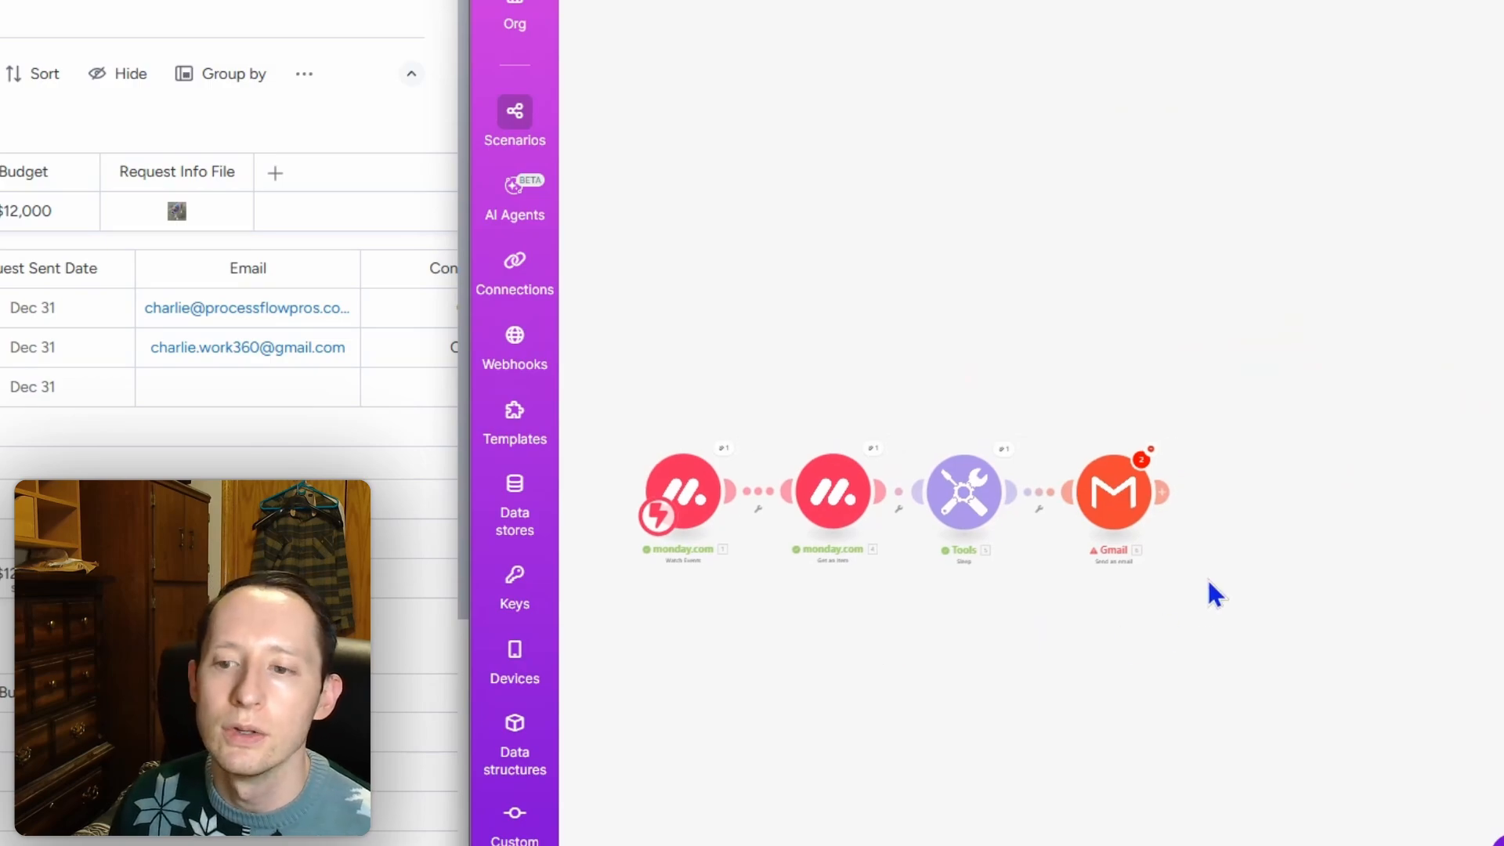
drag(1142, 520, 1238, 521)
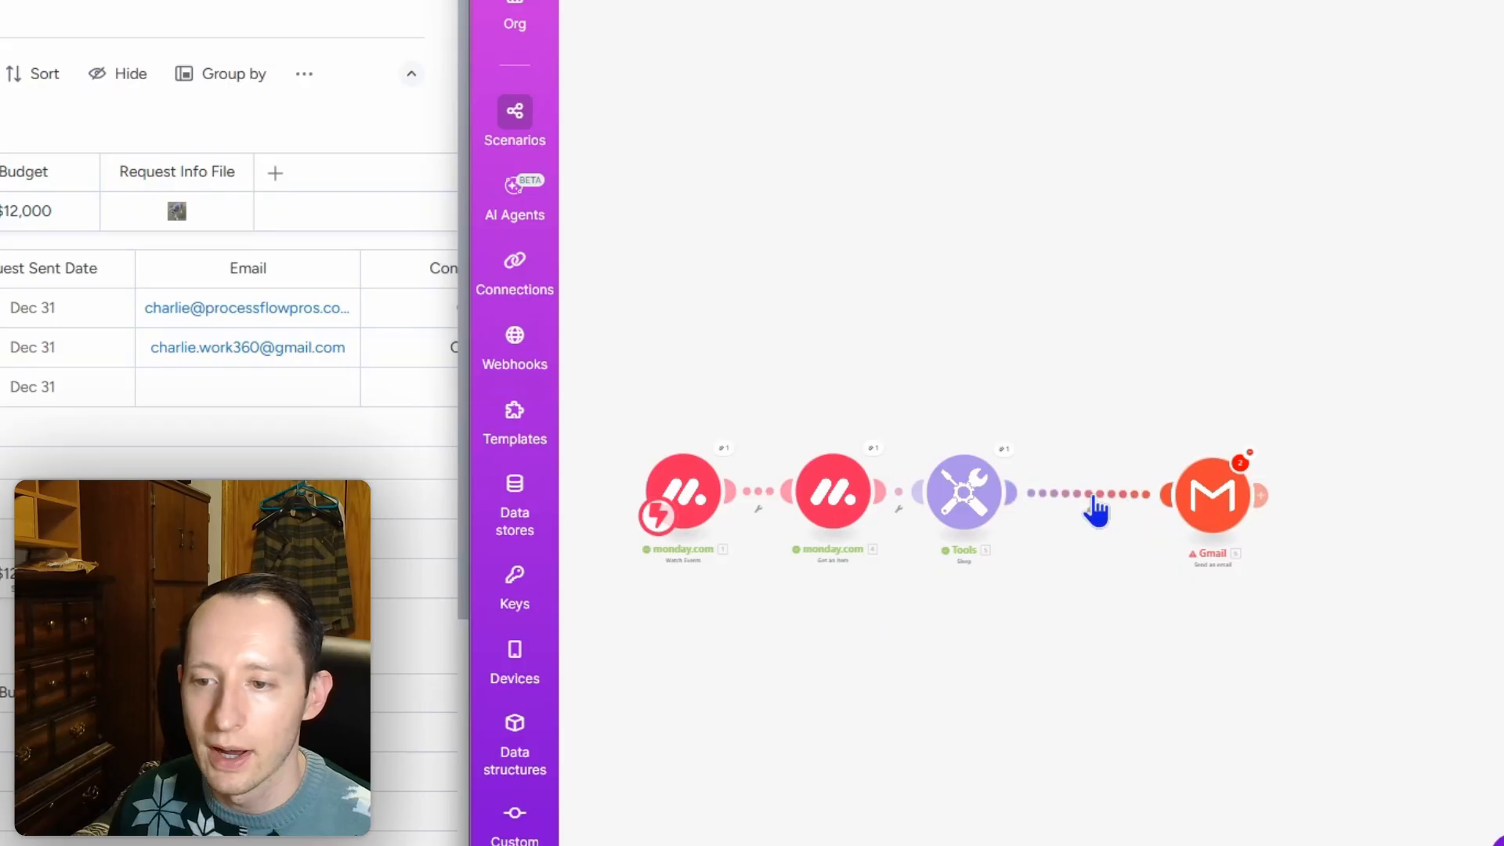
click(1094, 506)
click(1160, 553)
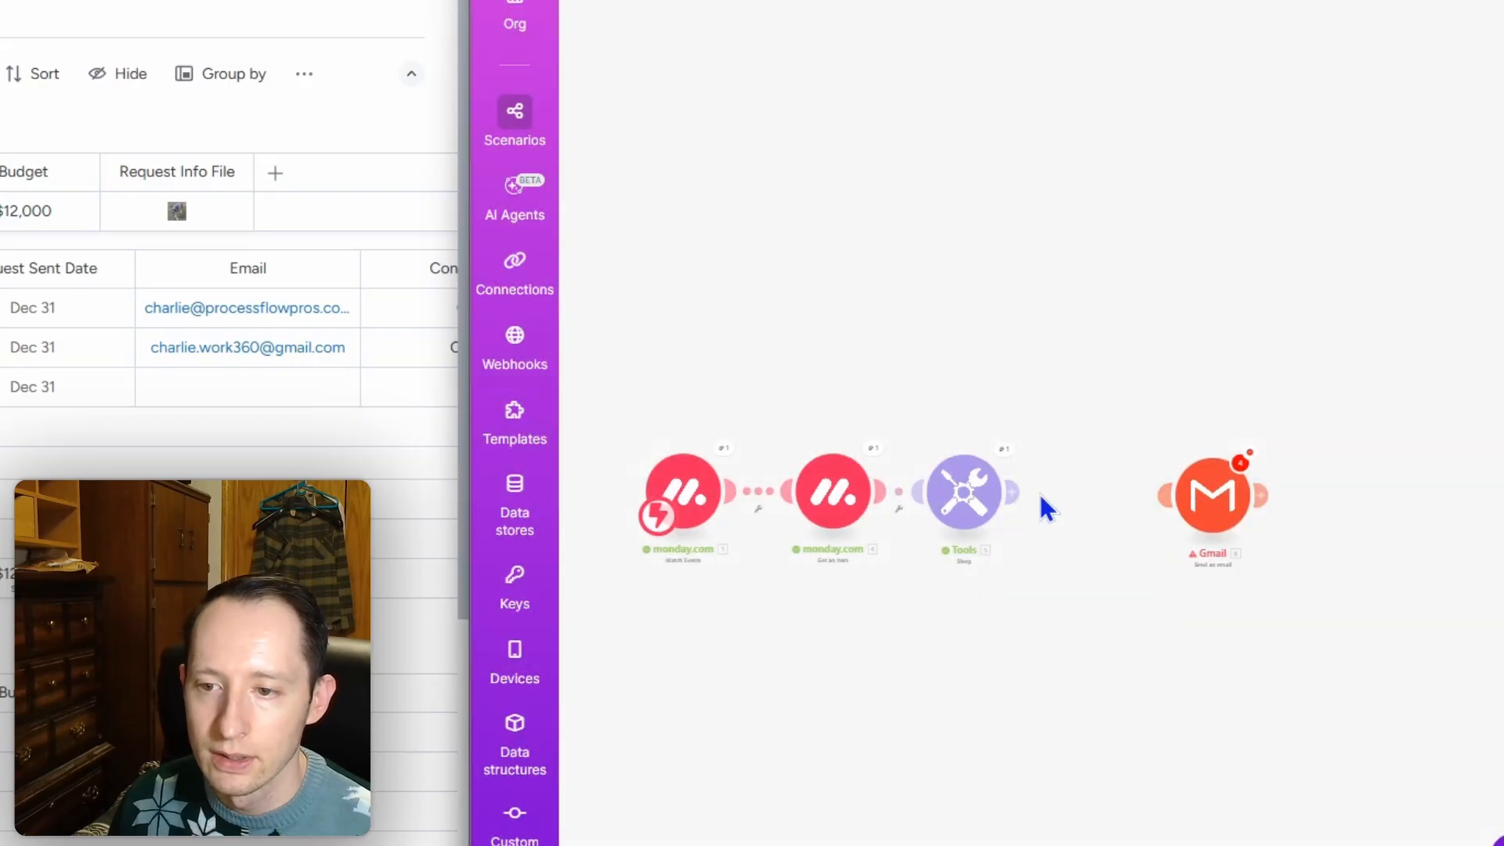
Step: Start a new module after Sleep and browse Google Drive, then monday.com modules
click(1012, 492)
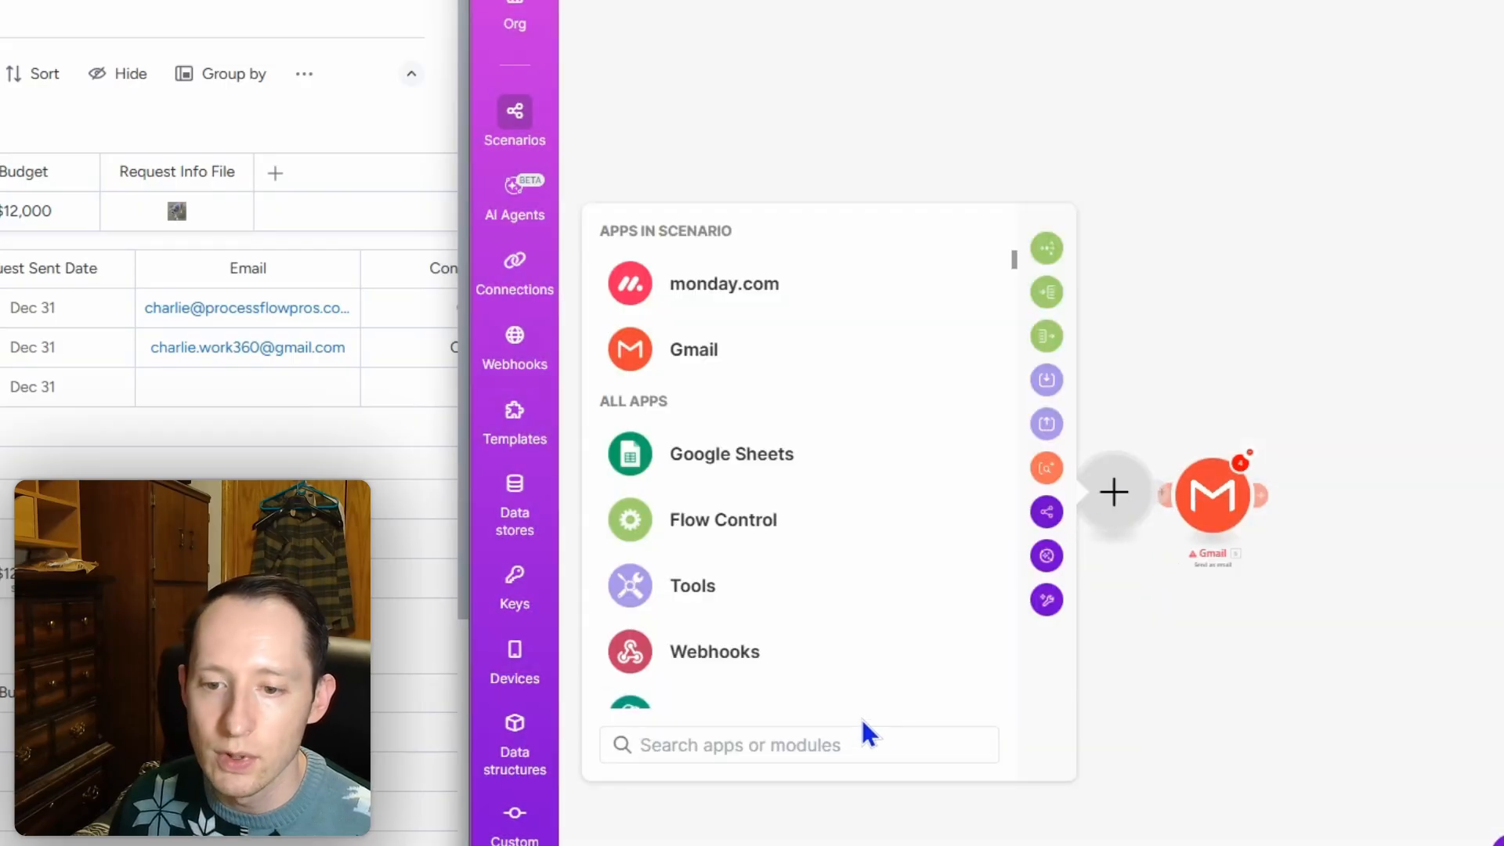
text(dr)
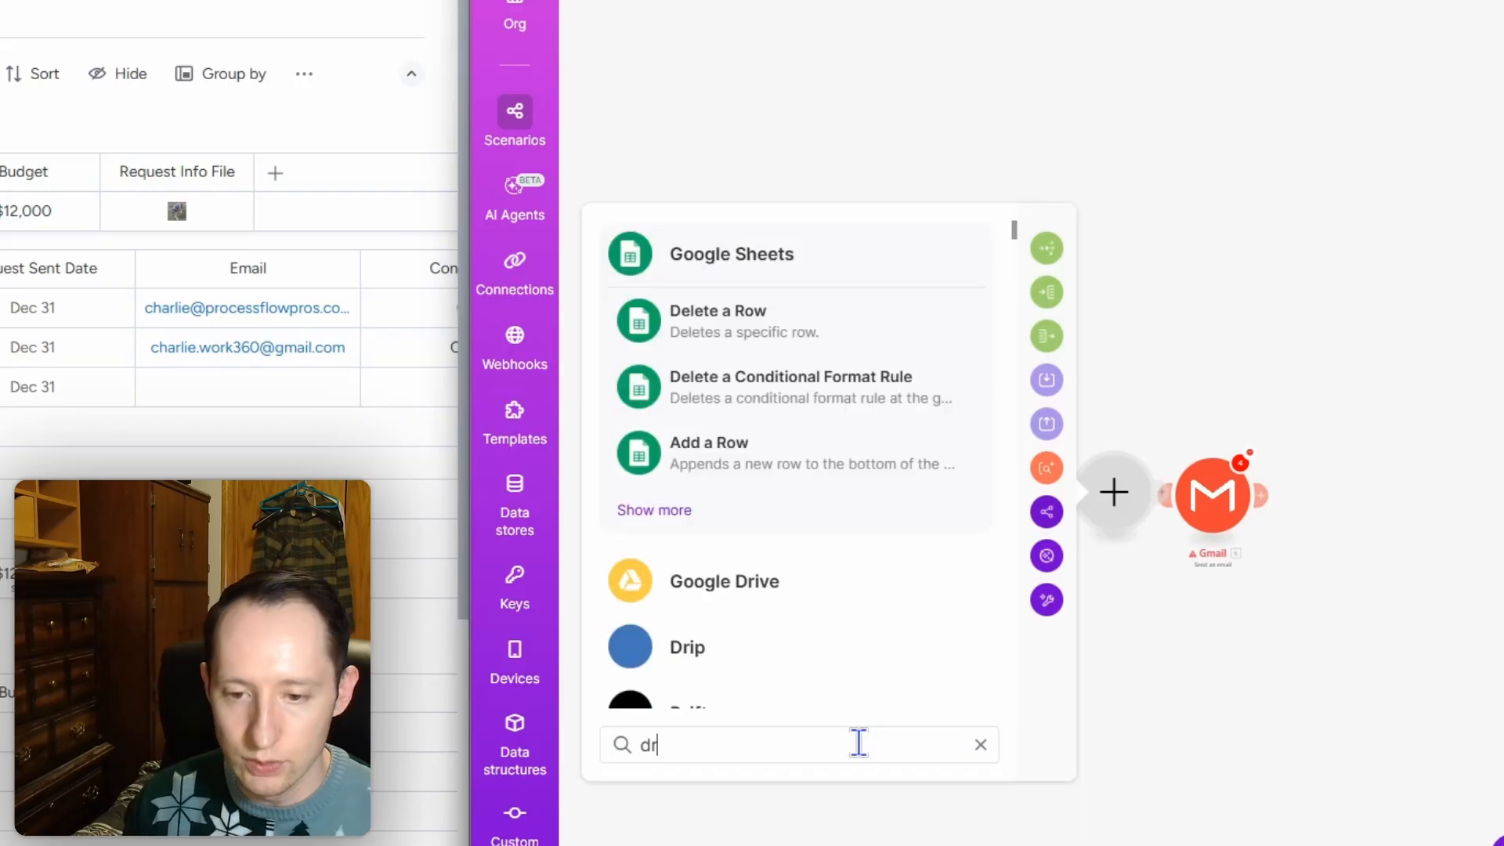
click(823, 589)
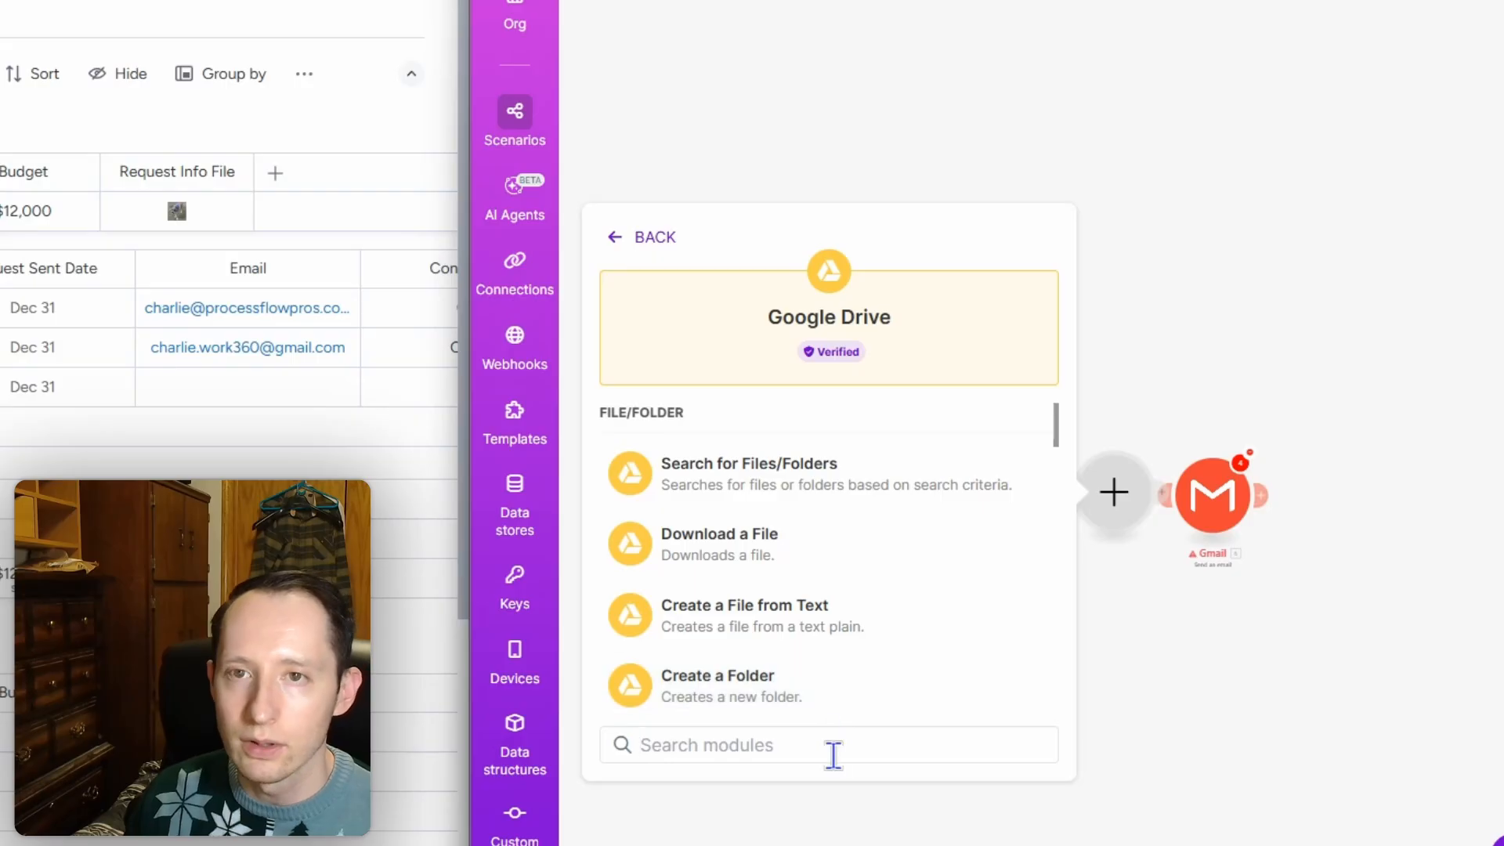
click(627, 254)
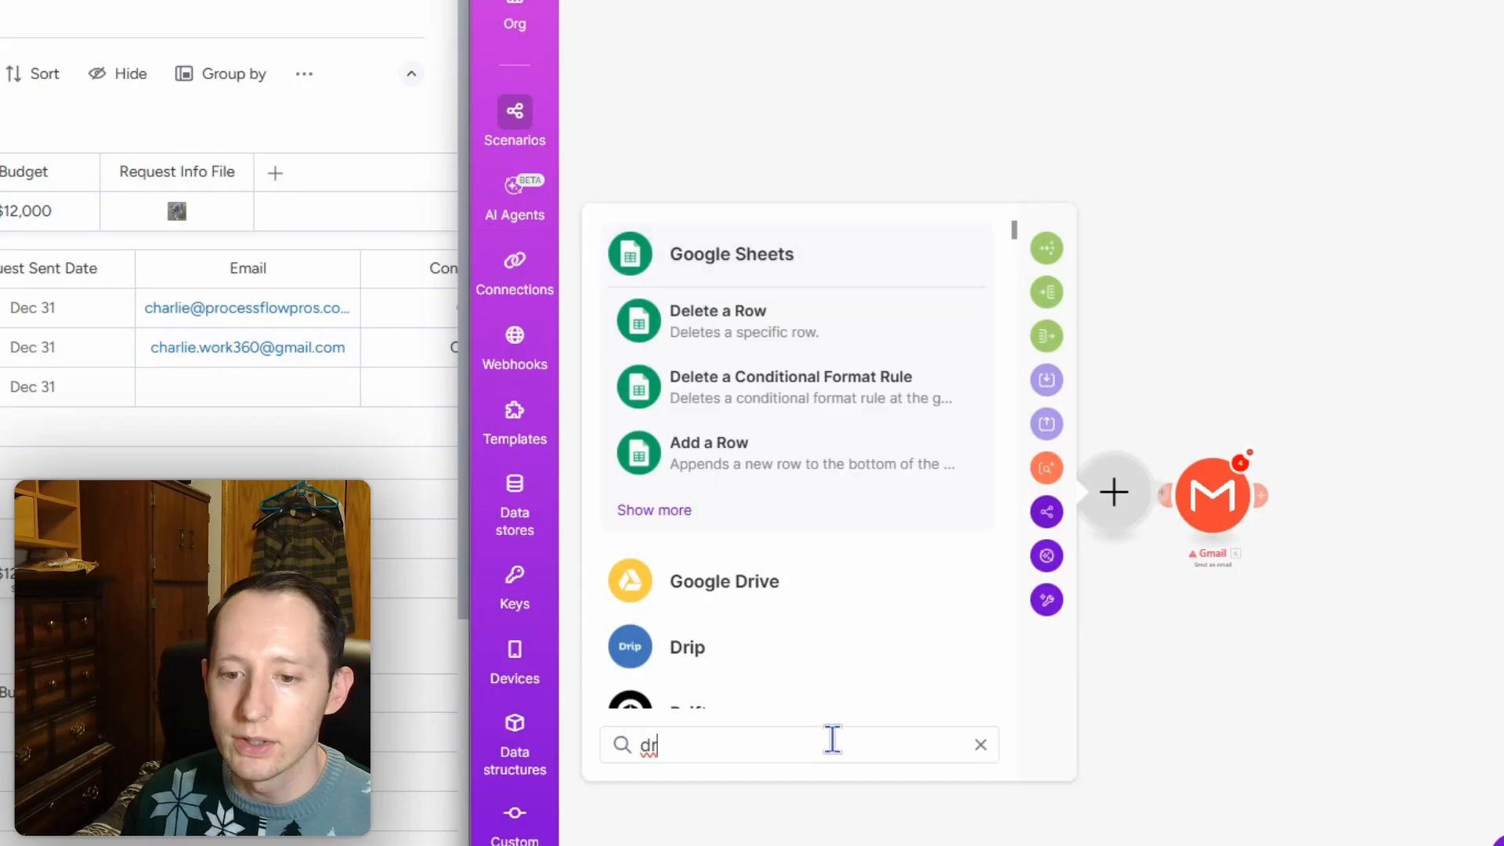
click(981, 745)
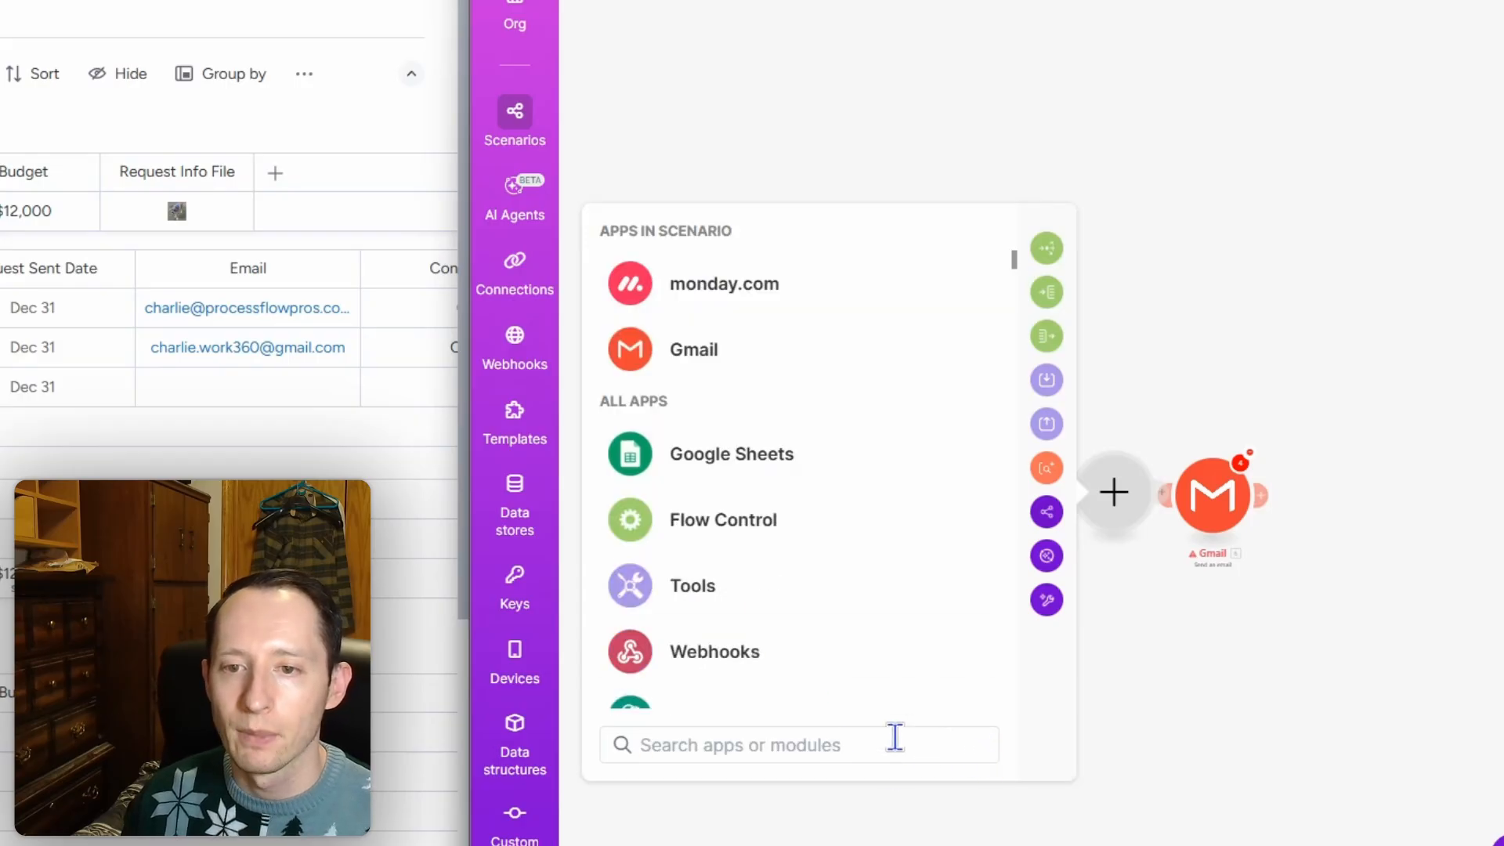
click(741, 284)
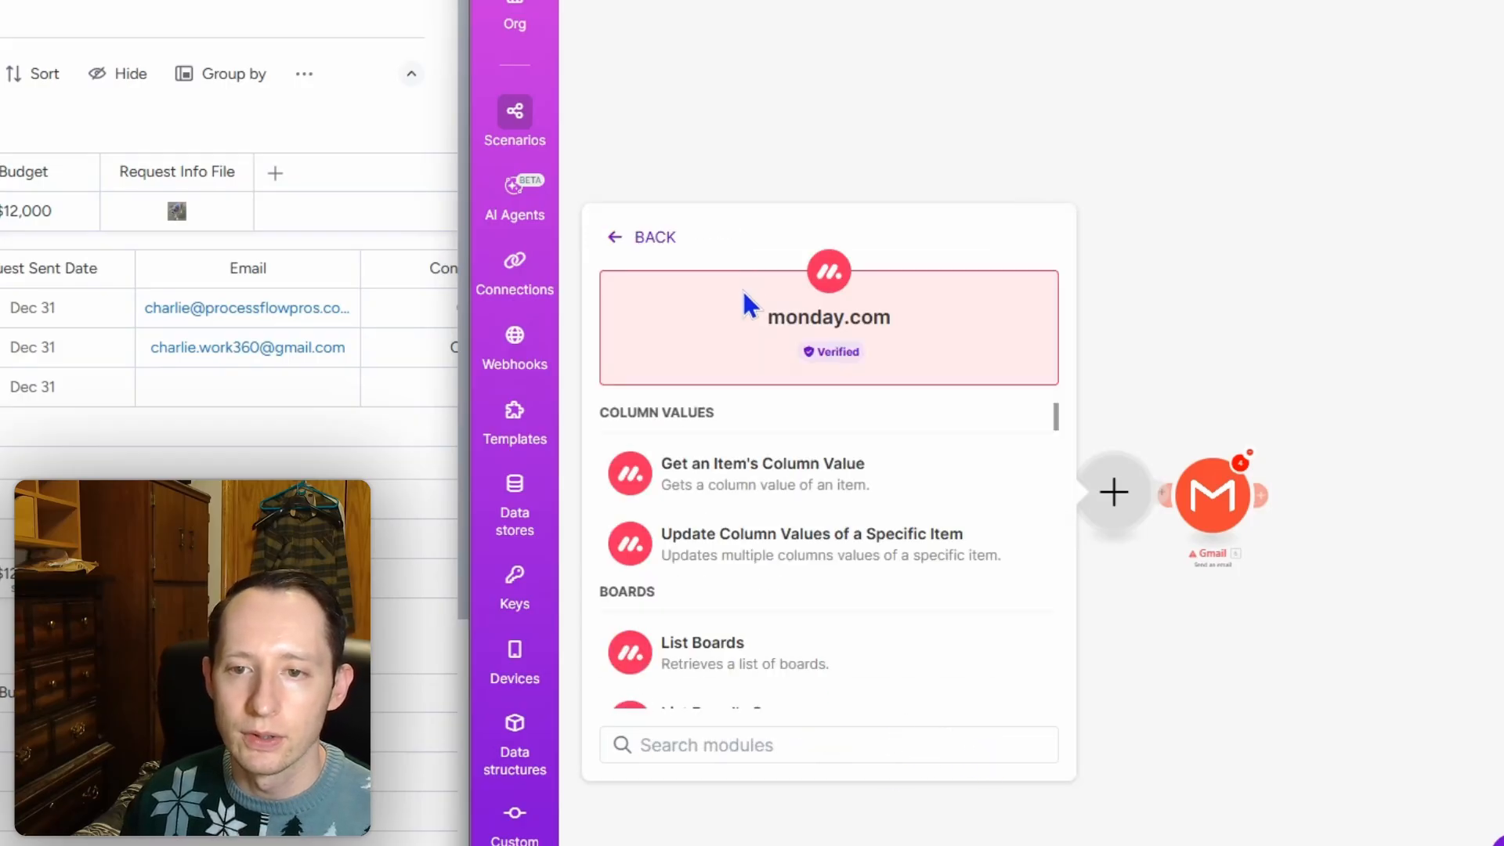
Step: Add monday.com Download a File with Asset ID mapped from the parent item's file assetId, and save
text(down)
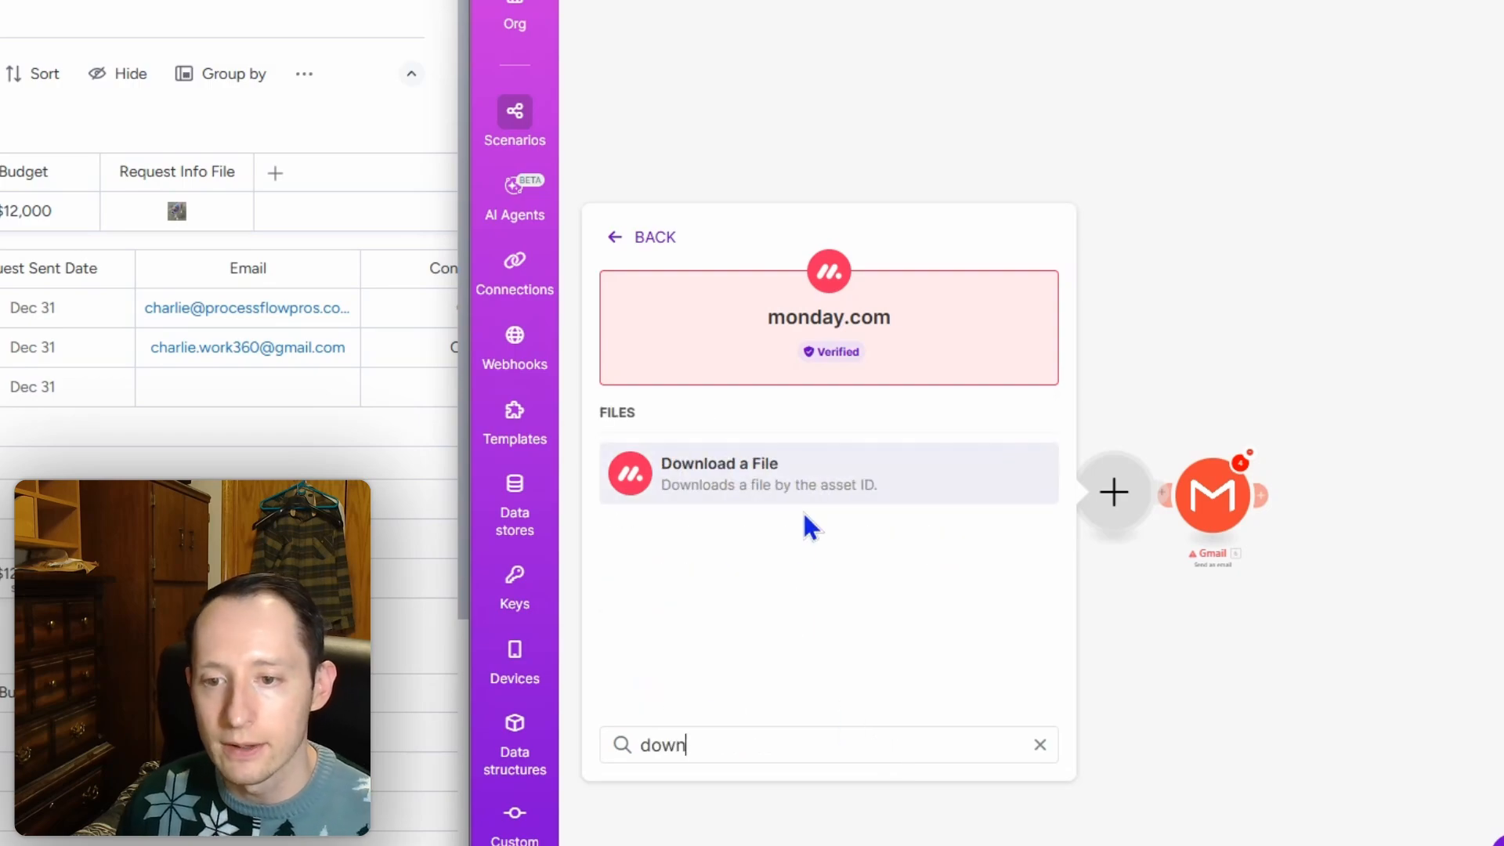
click(804, 492)
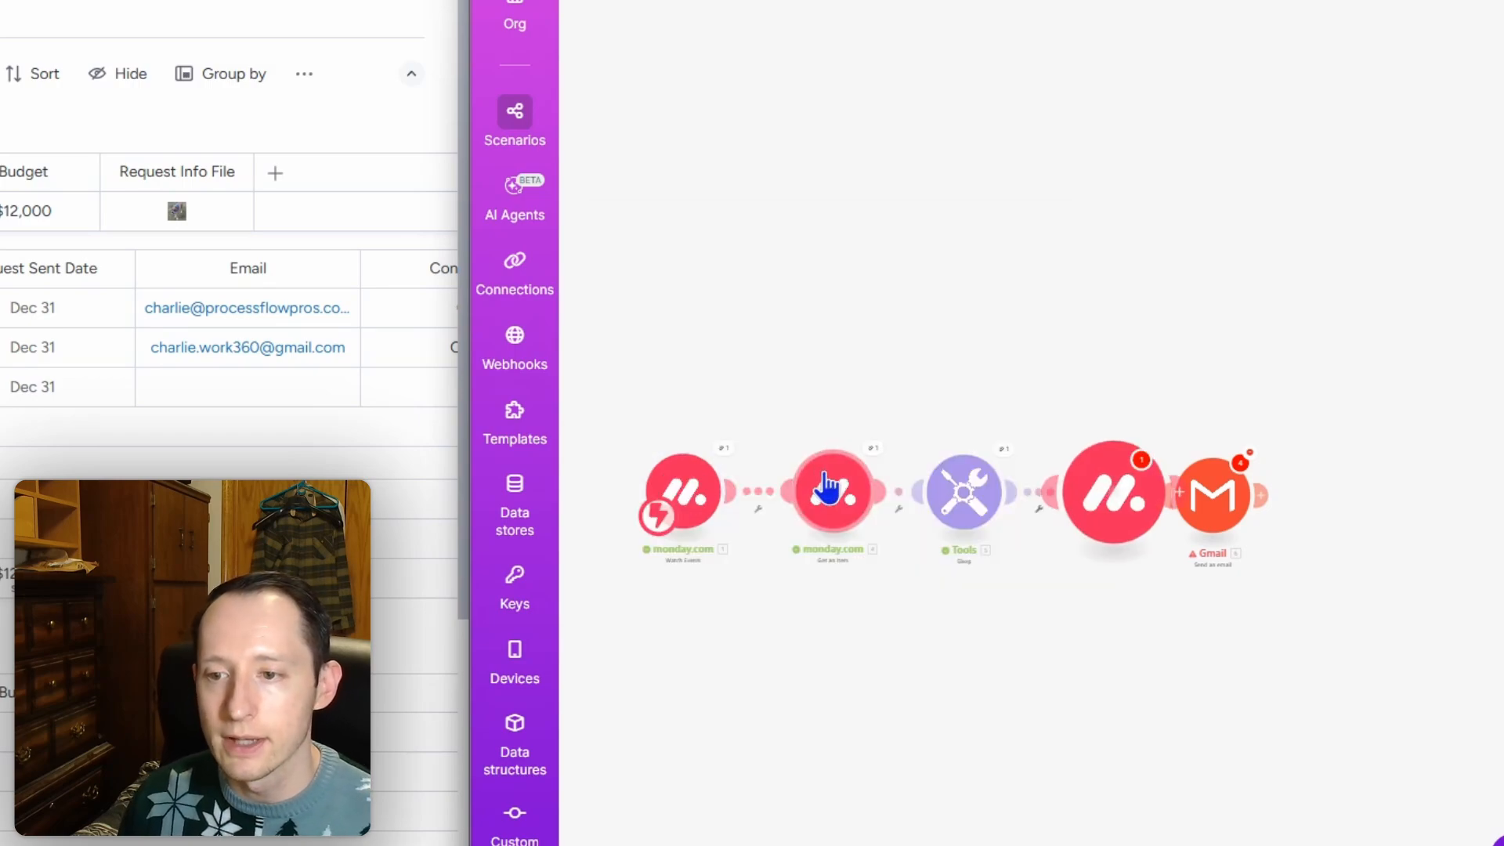
click(759, 573)
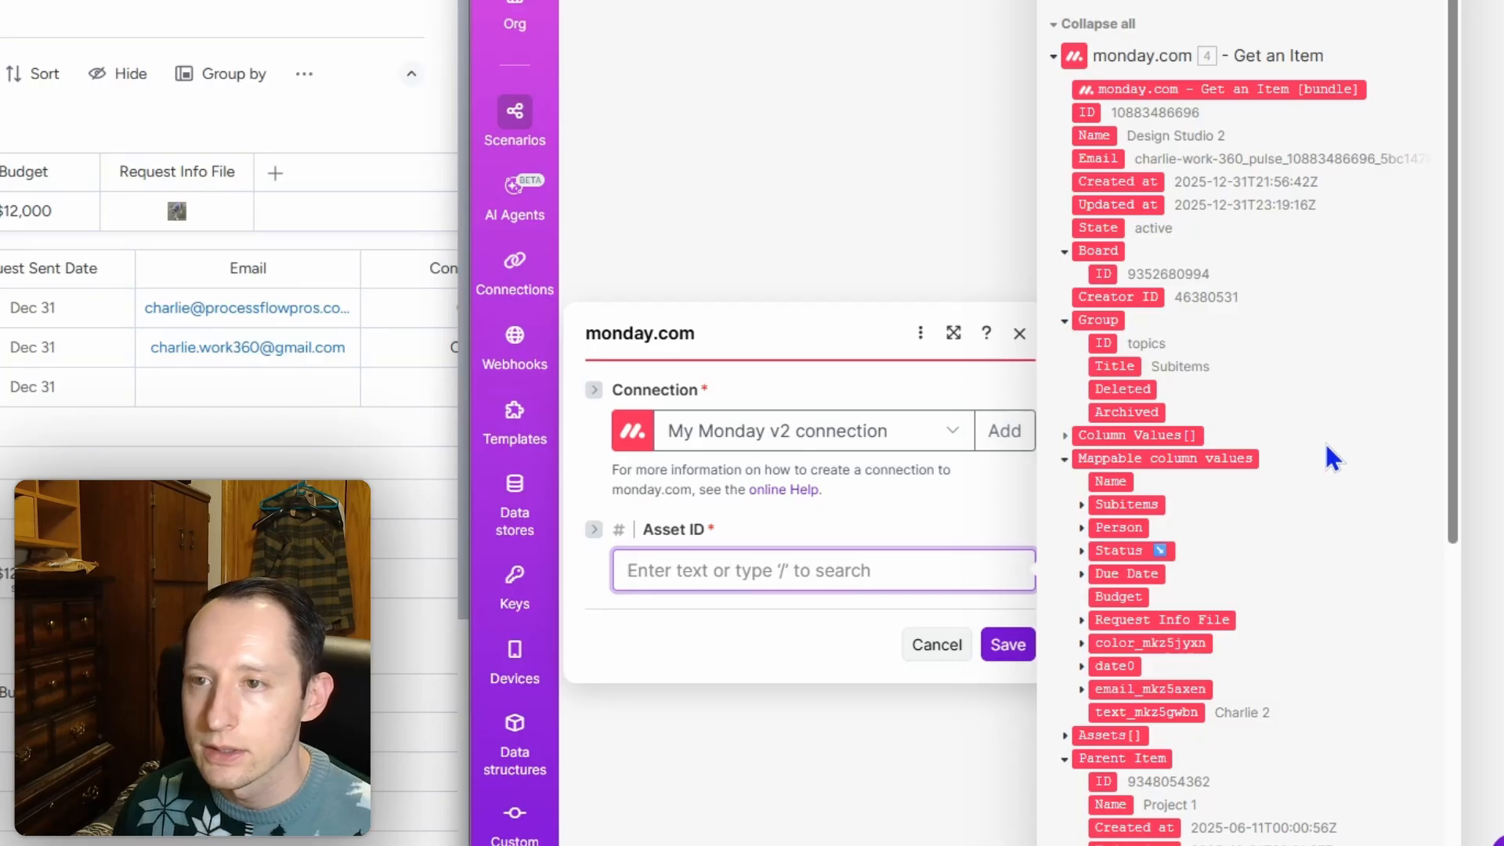
click(1260, 0)
text(ass)
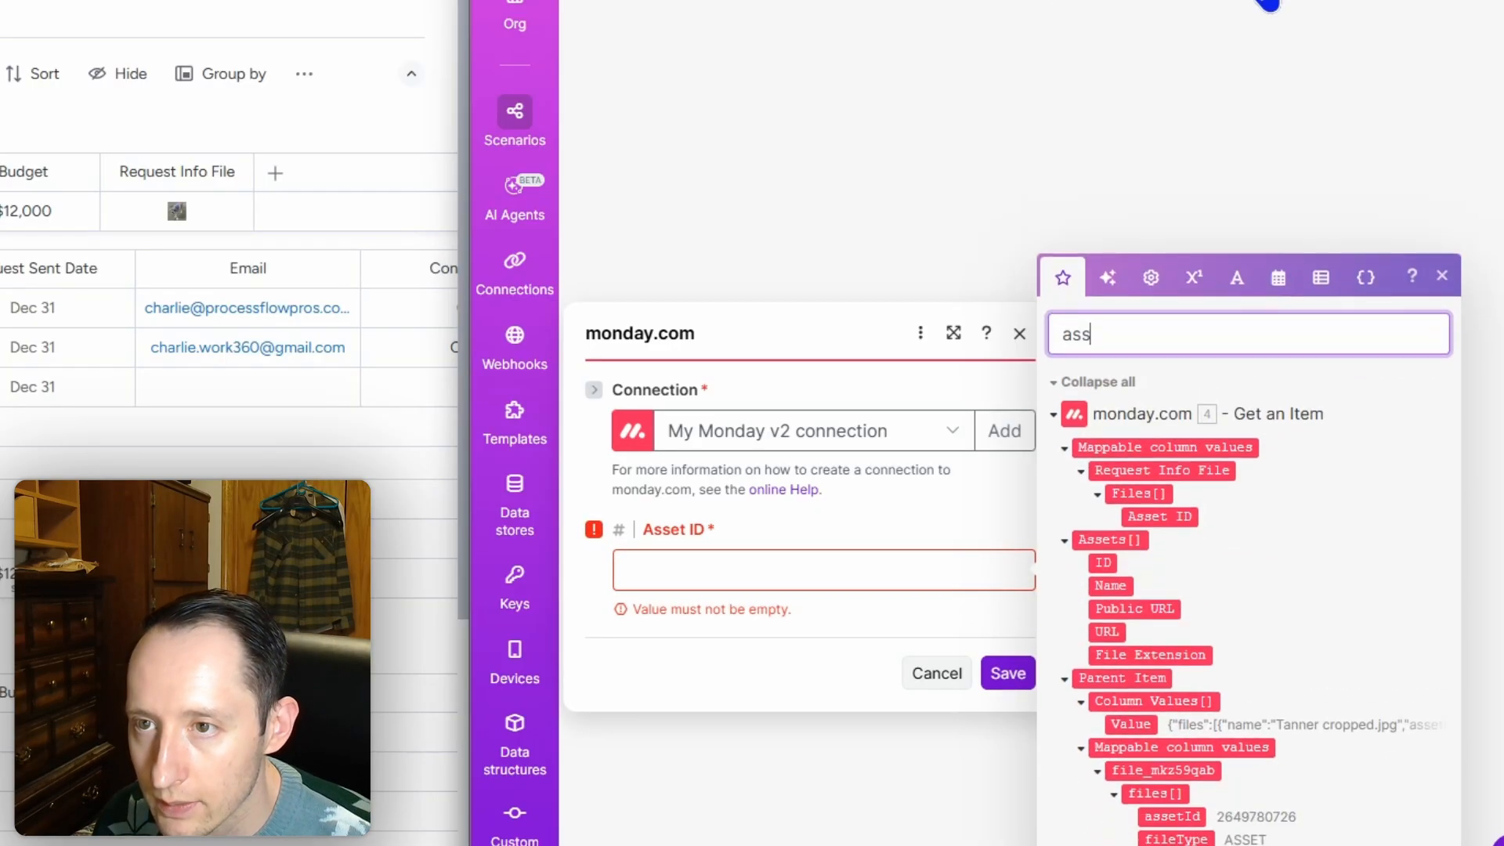
text(et)
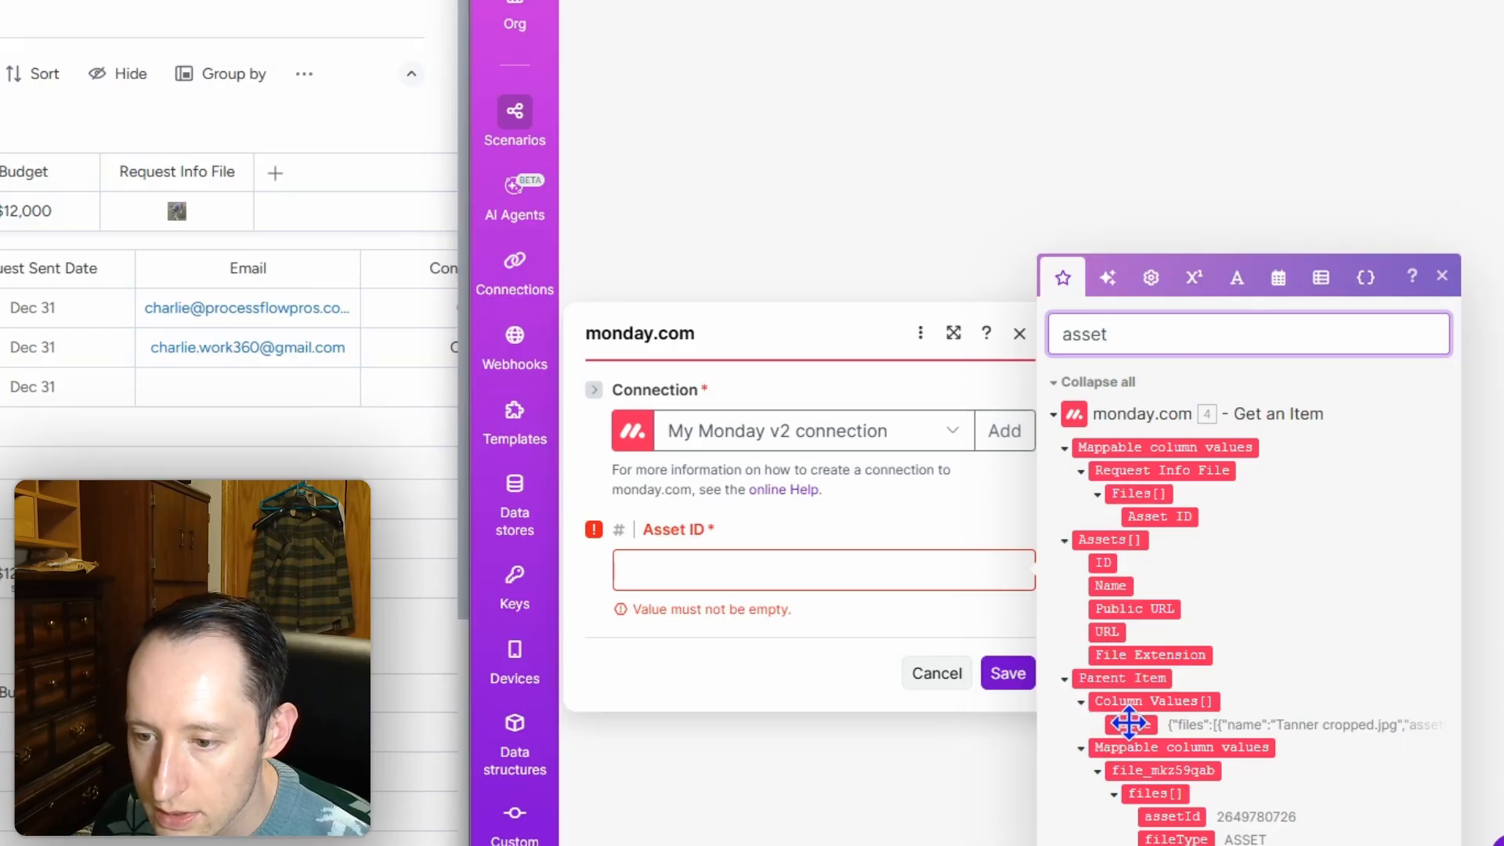
click(1167, 817)
click(1164, 814)
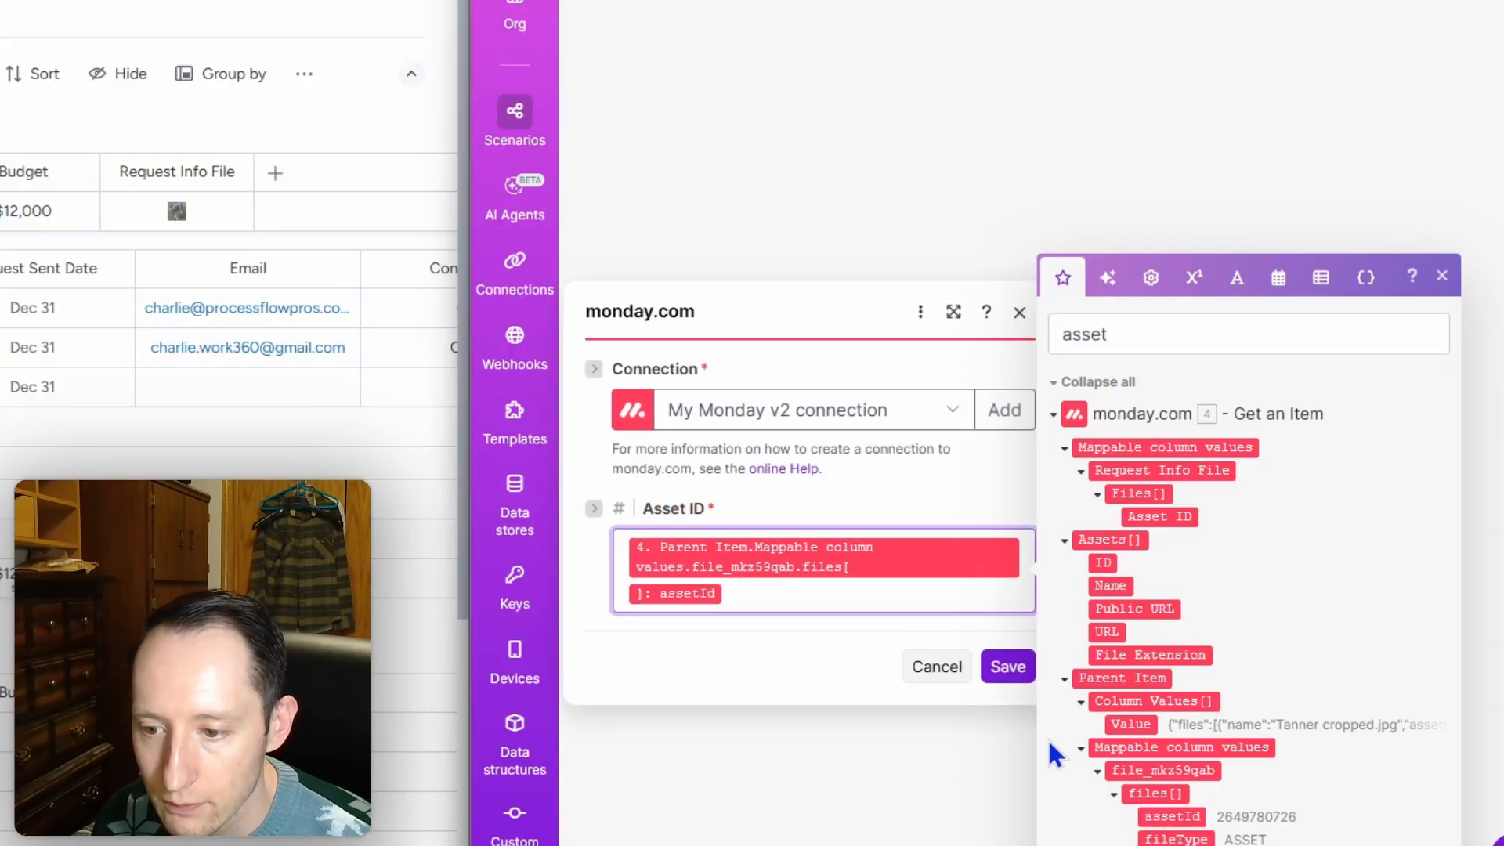
click(1014, 671)
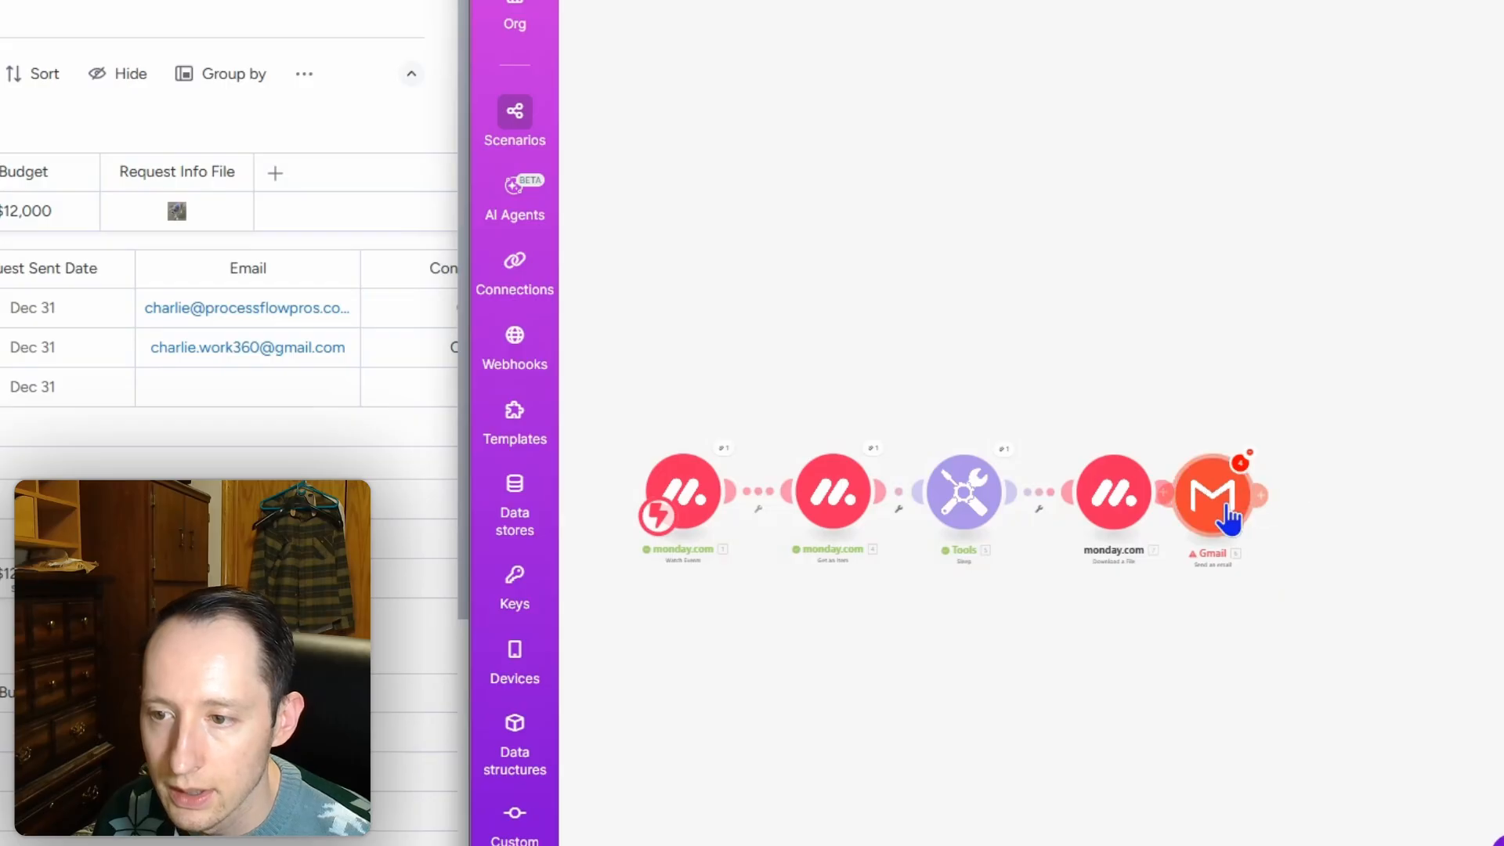
Step: Connect Download a File to Gmail, save Gmail with the downloaded file as attachment, and tidy the layout
drag(1237, 521, 1297, 517)
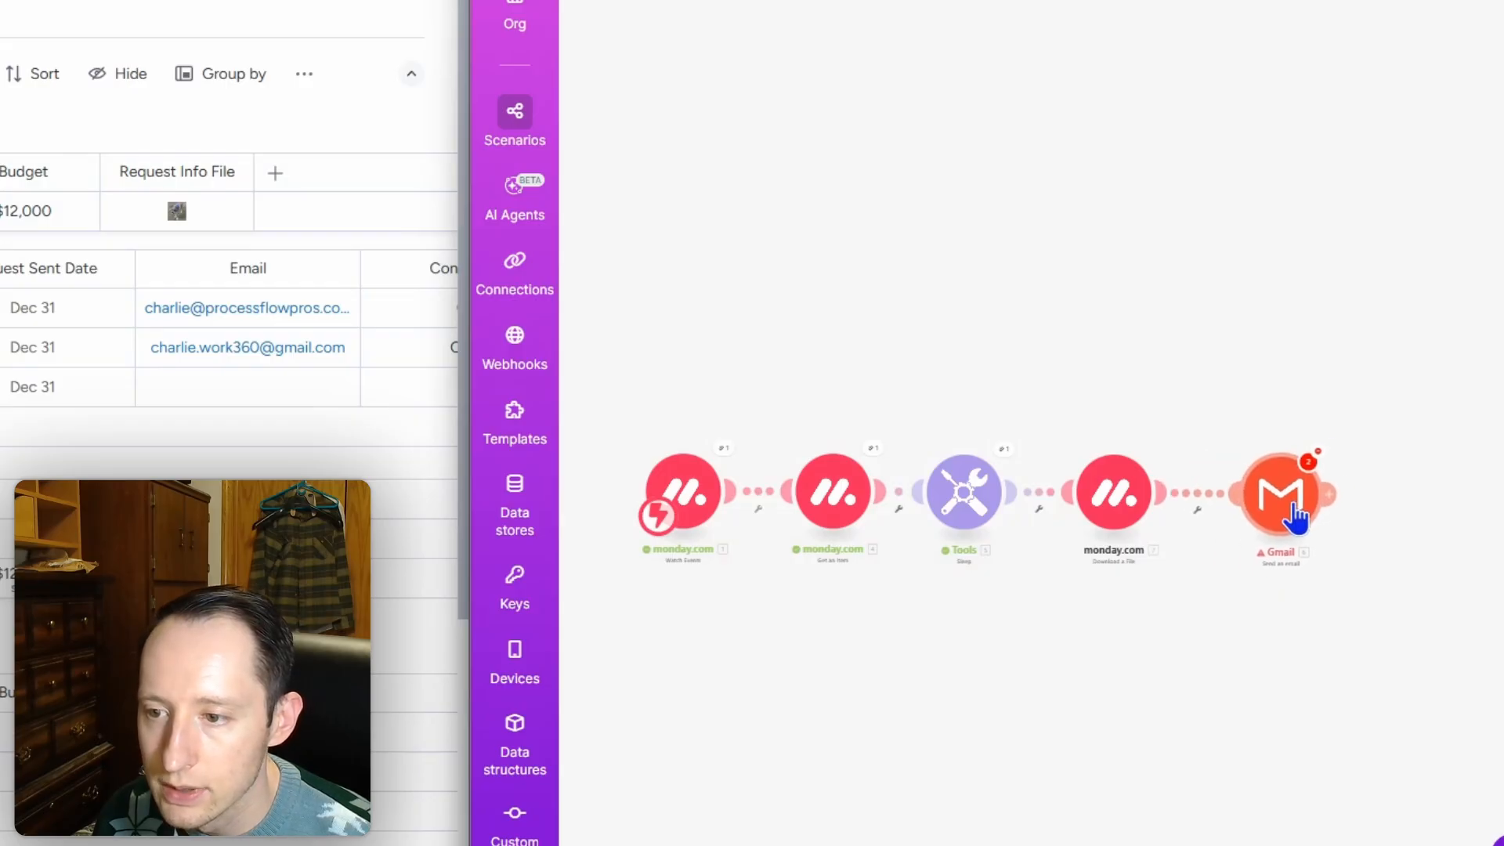
click(1296, 517)
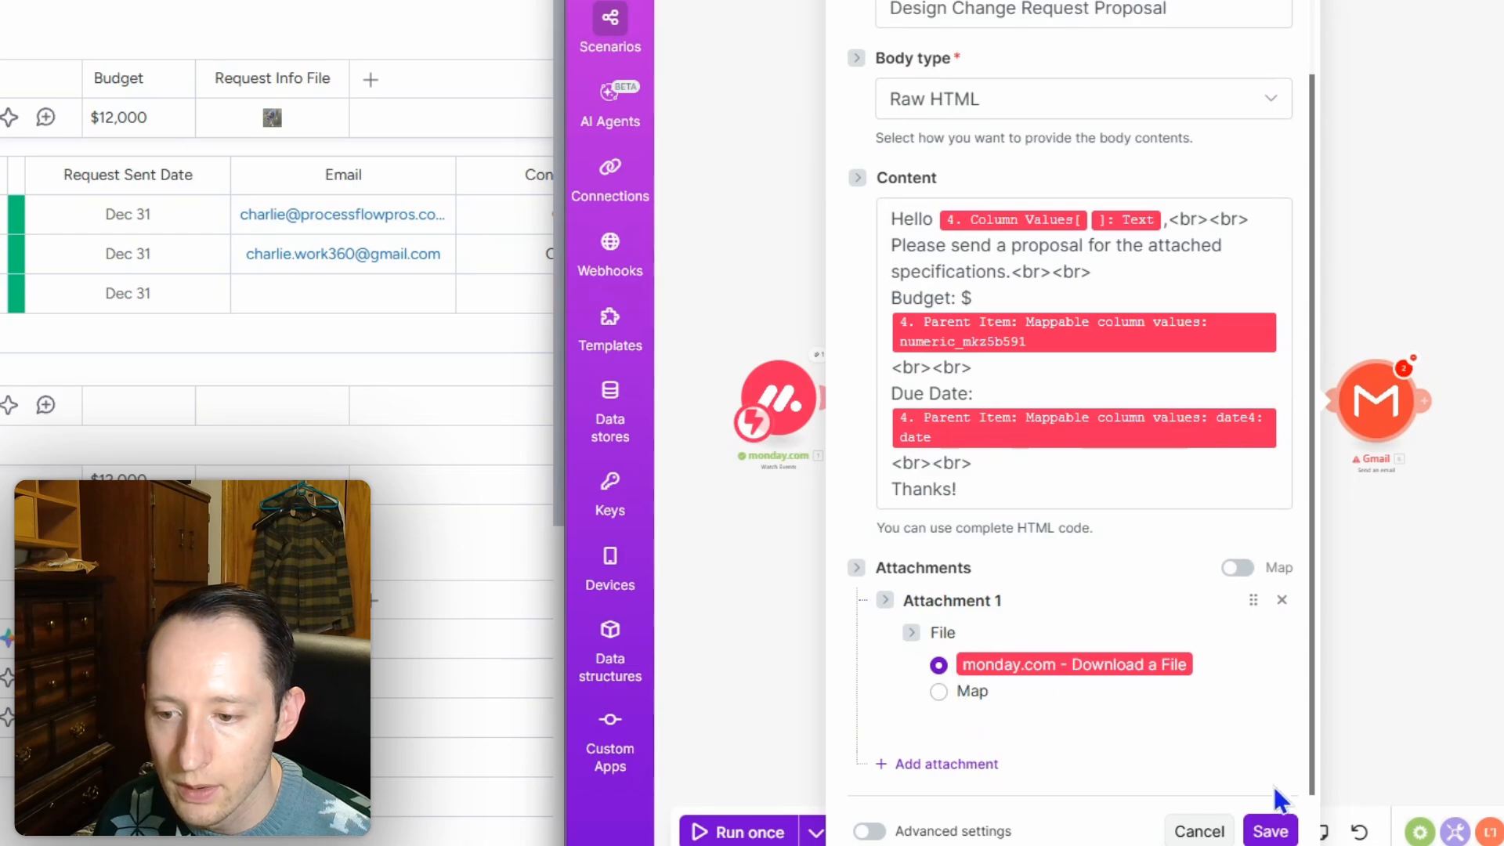
click(1273, 832)
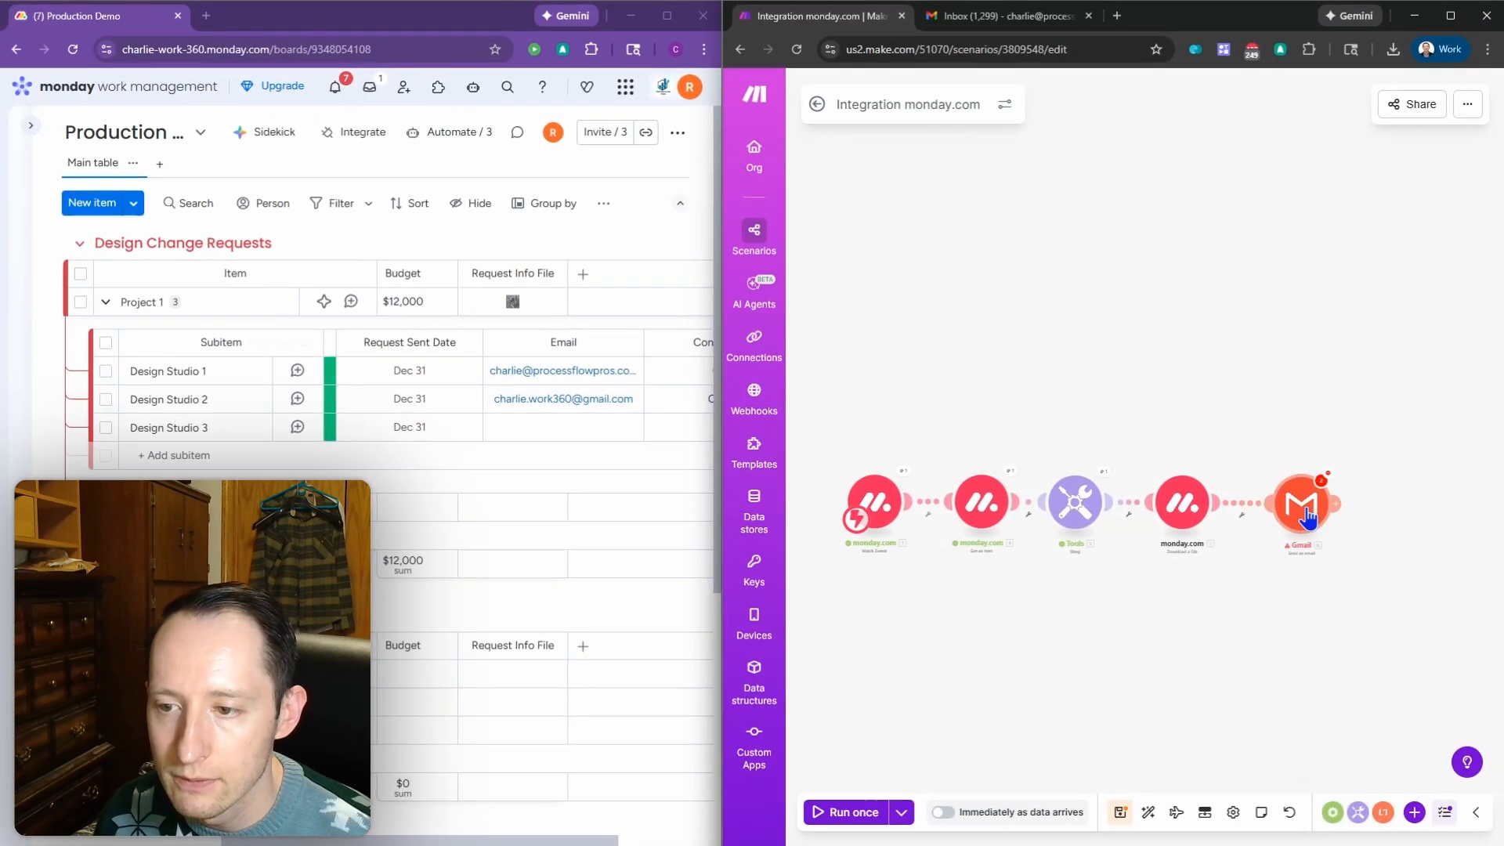
drag(1308, 518, 1295, 518)
click(1296, 517)
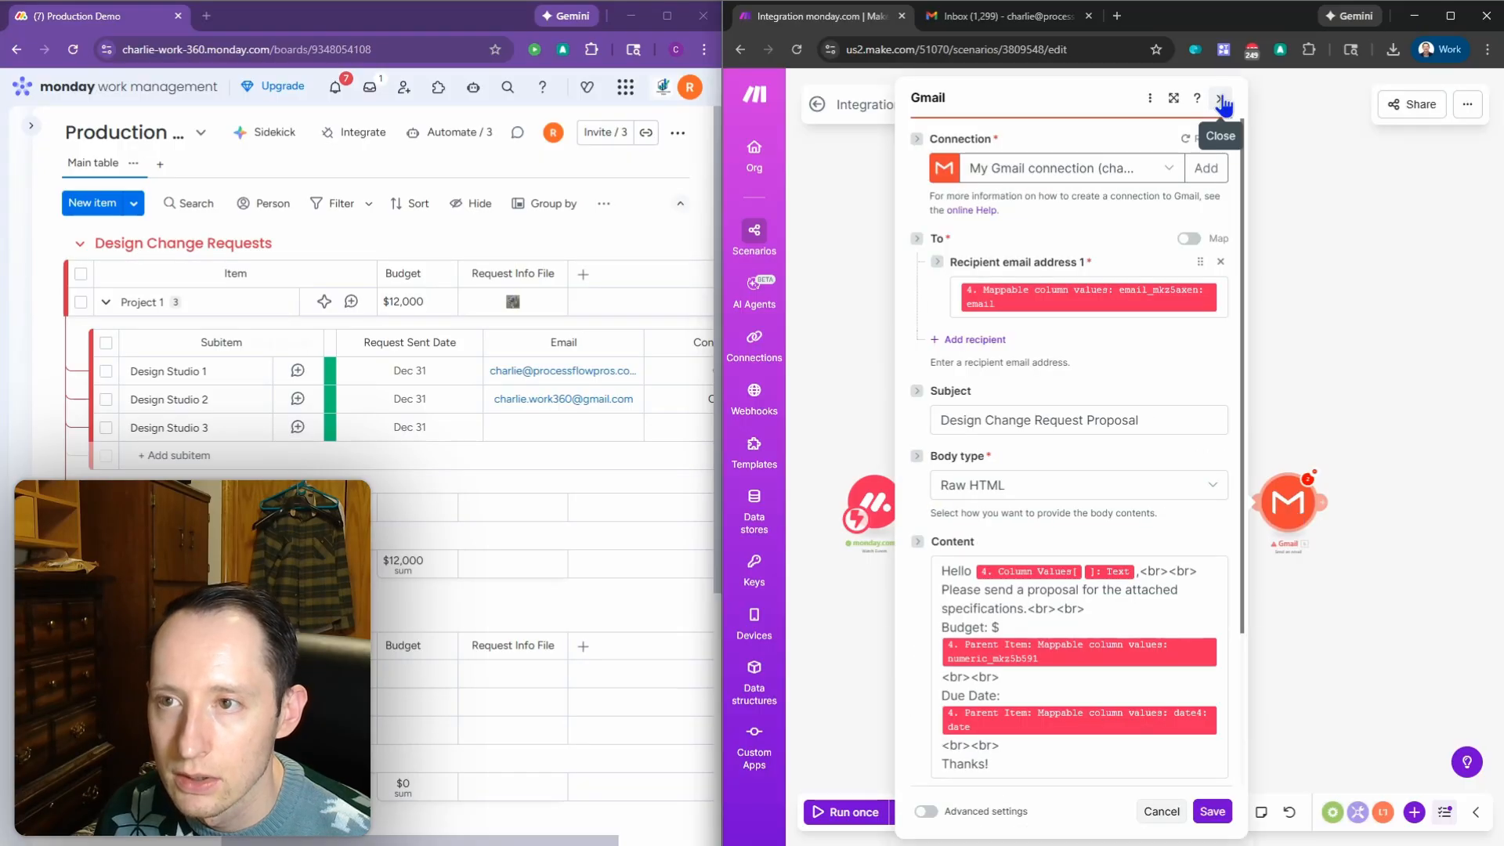
click(1221, 99)
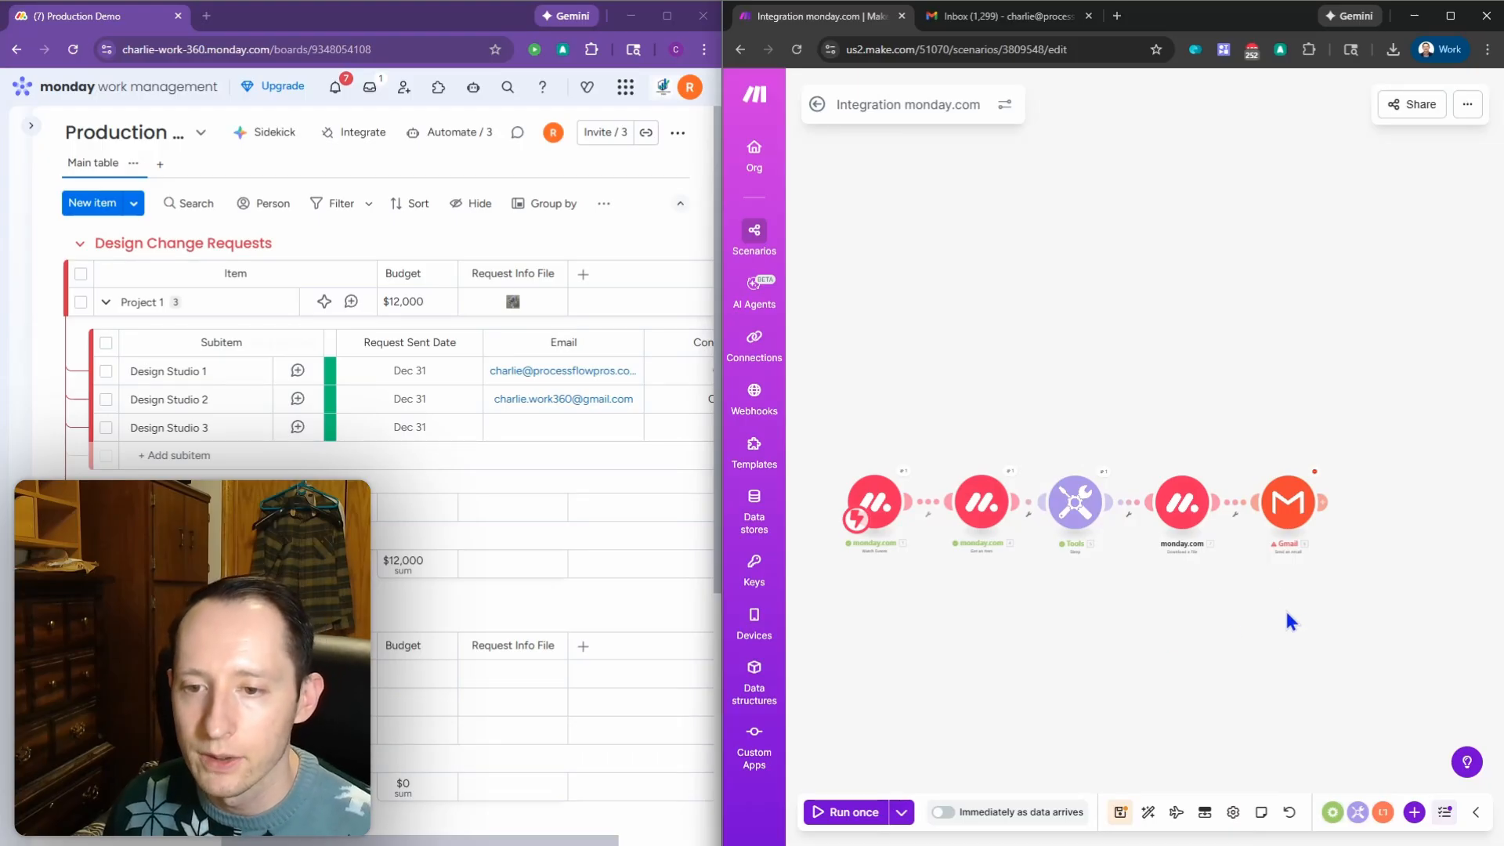
drag(1338, 550, 1302, 554)
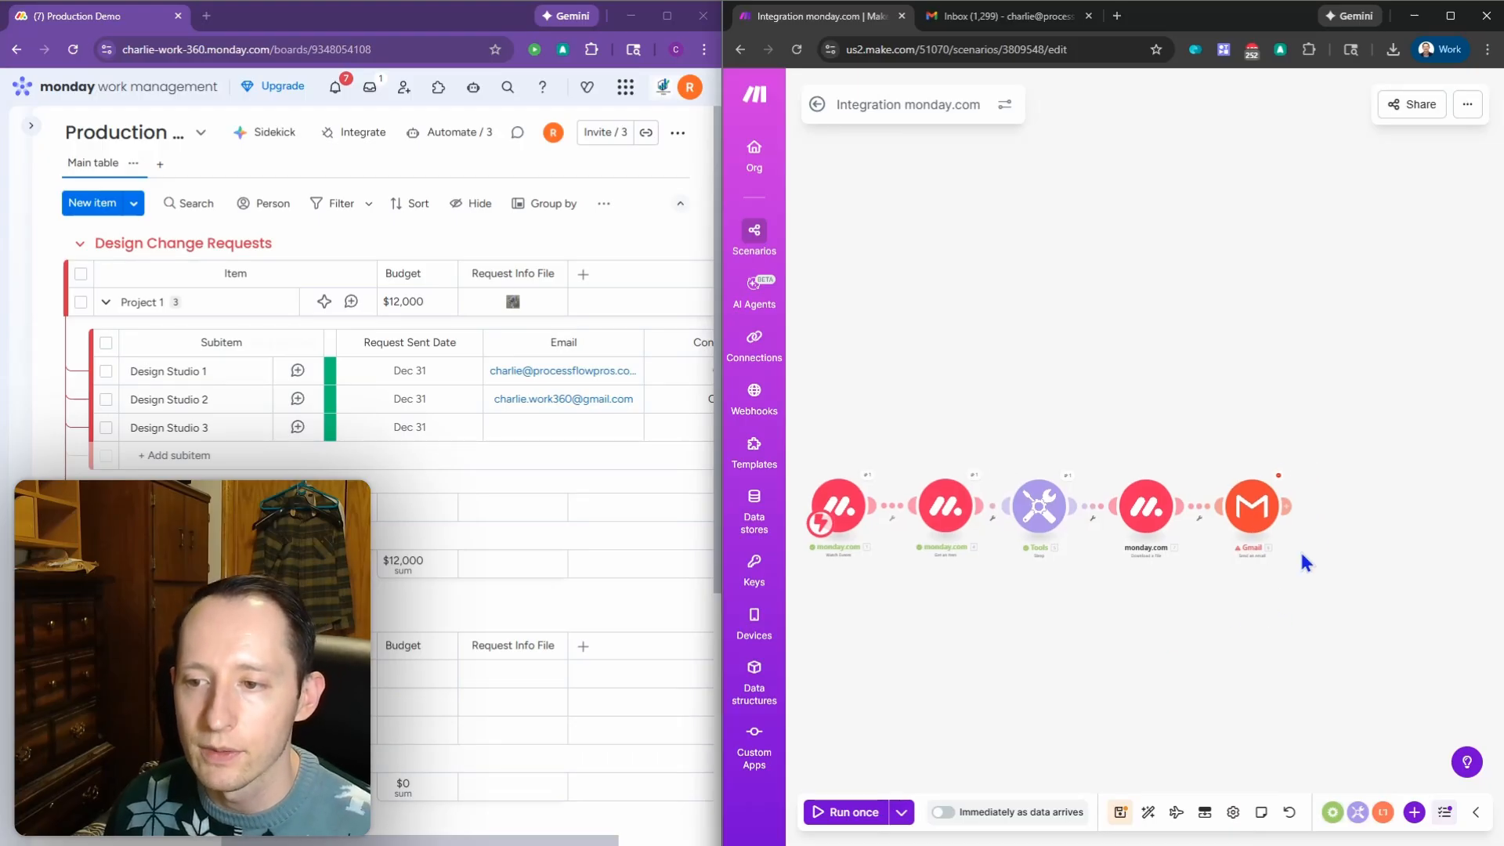
Step: Add a Flow Control Break module and attach it to Gmail as its error handler
click(1289, 504)
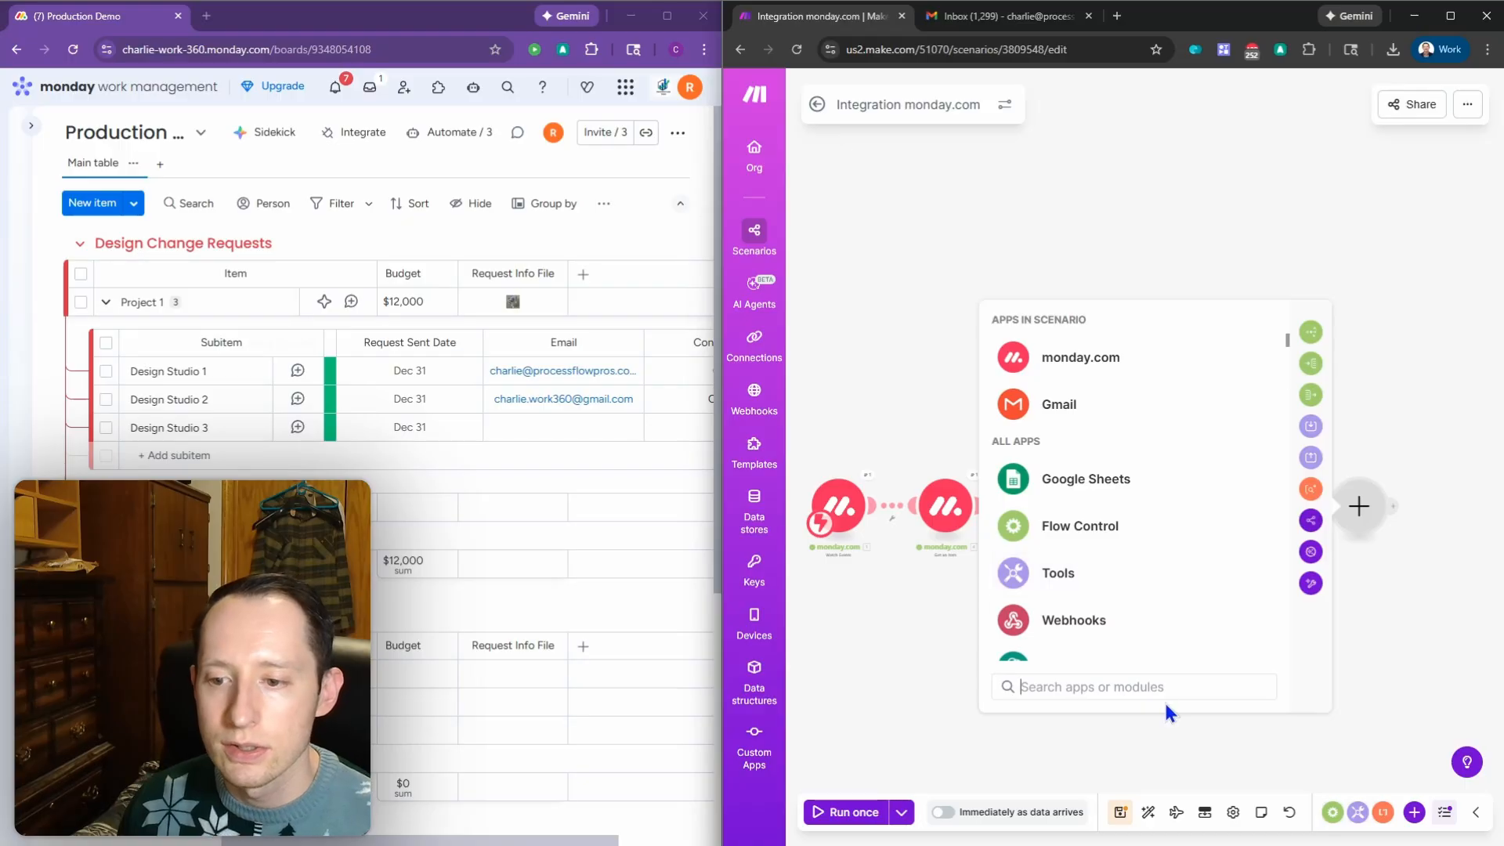
text(b)
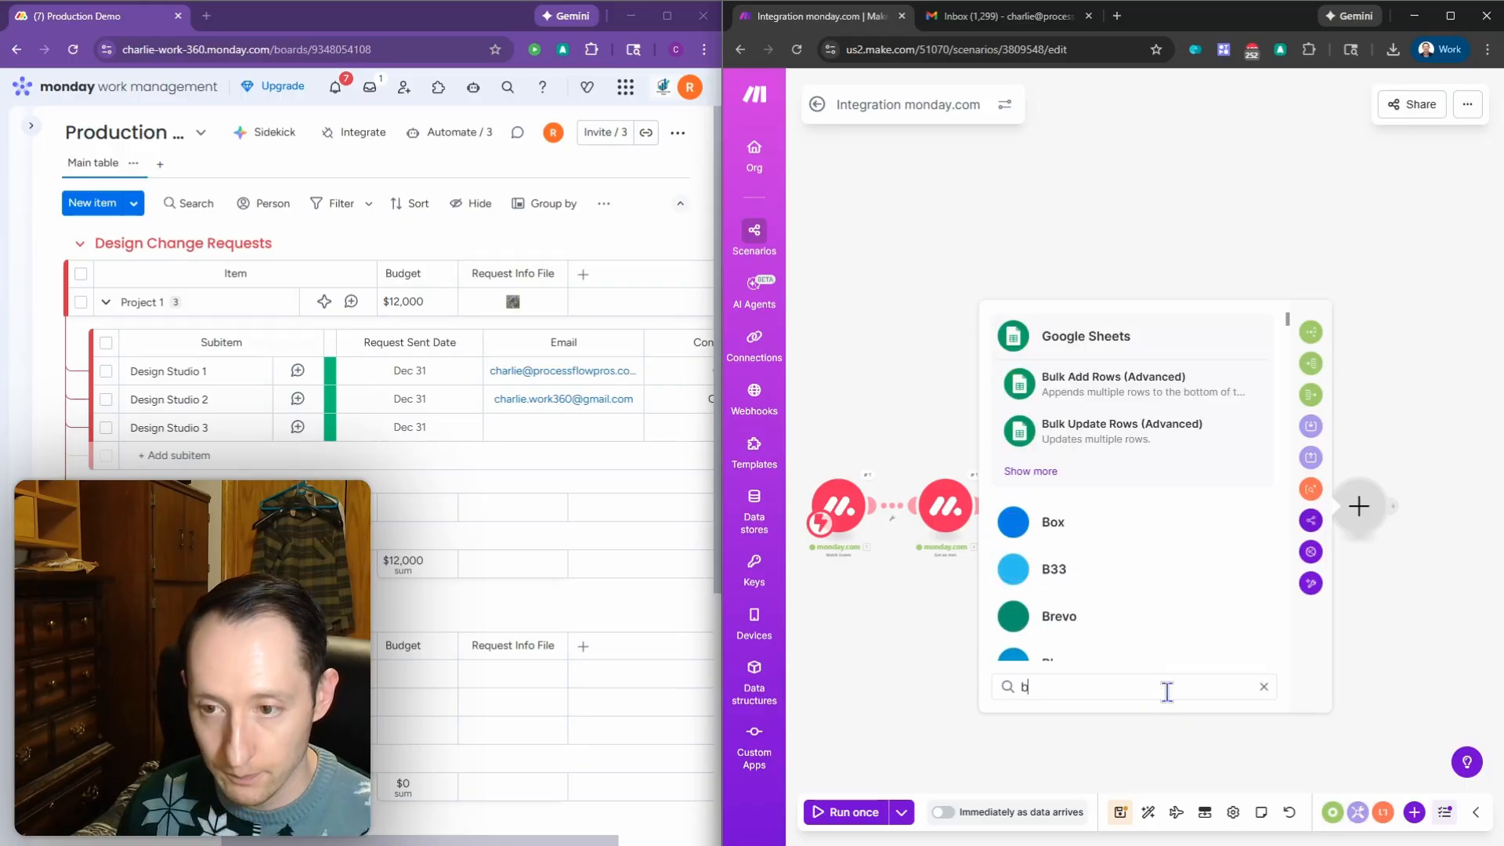
click(1264, 687)
click(1373, 705)
click(1358, 812)
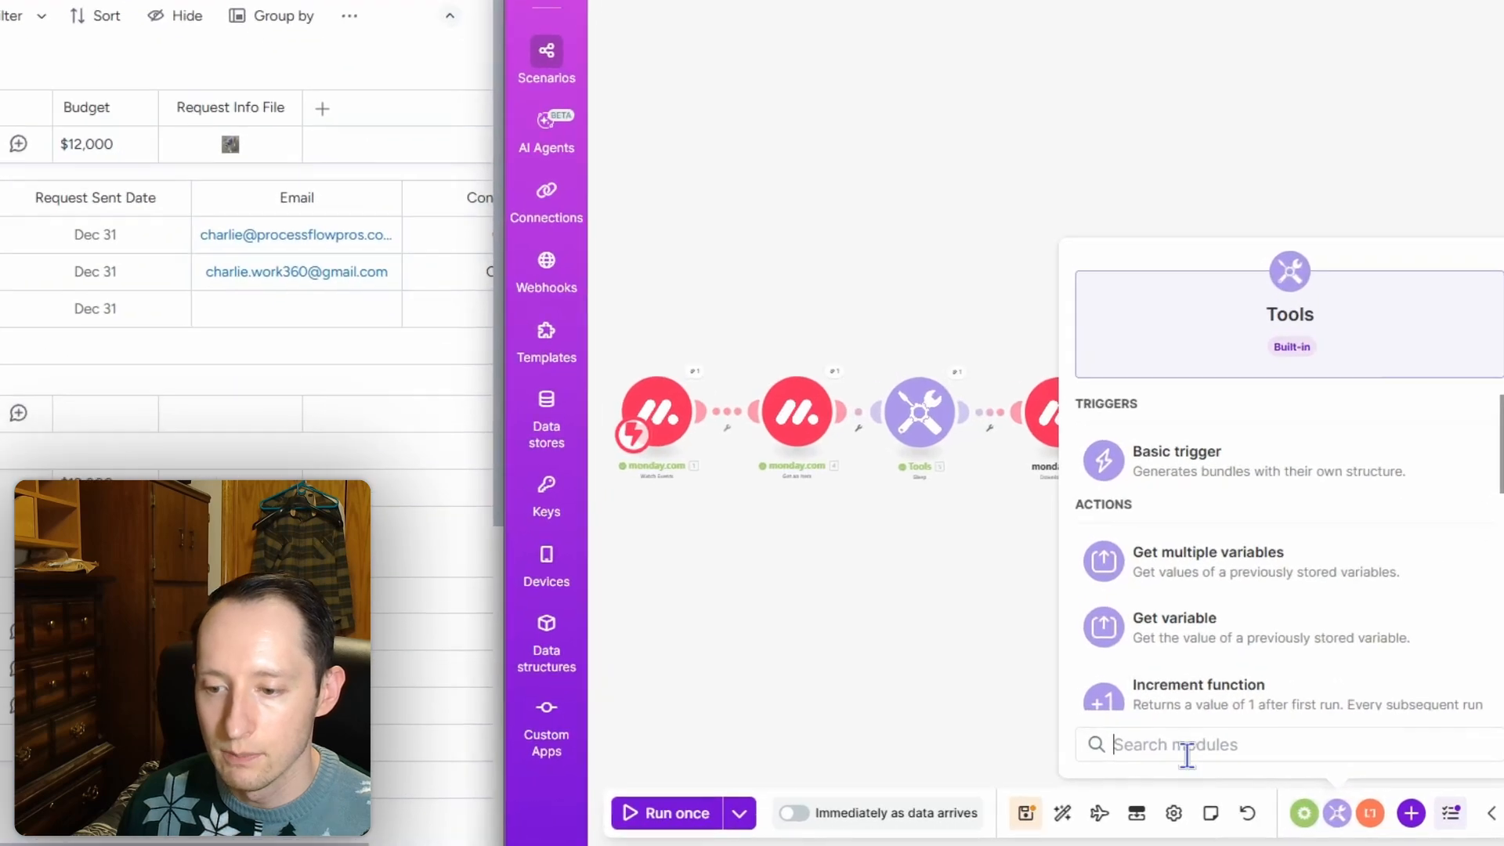
click(1304, 813)
text(b)
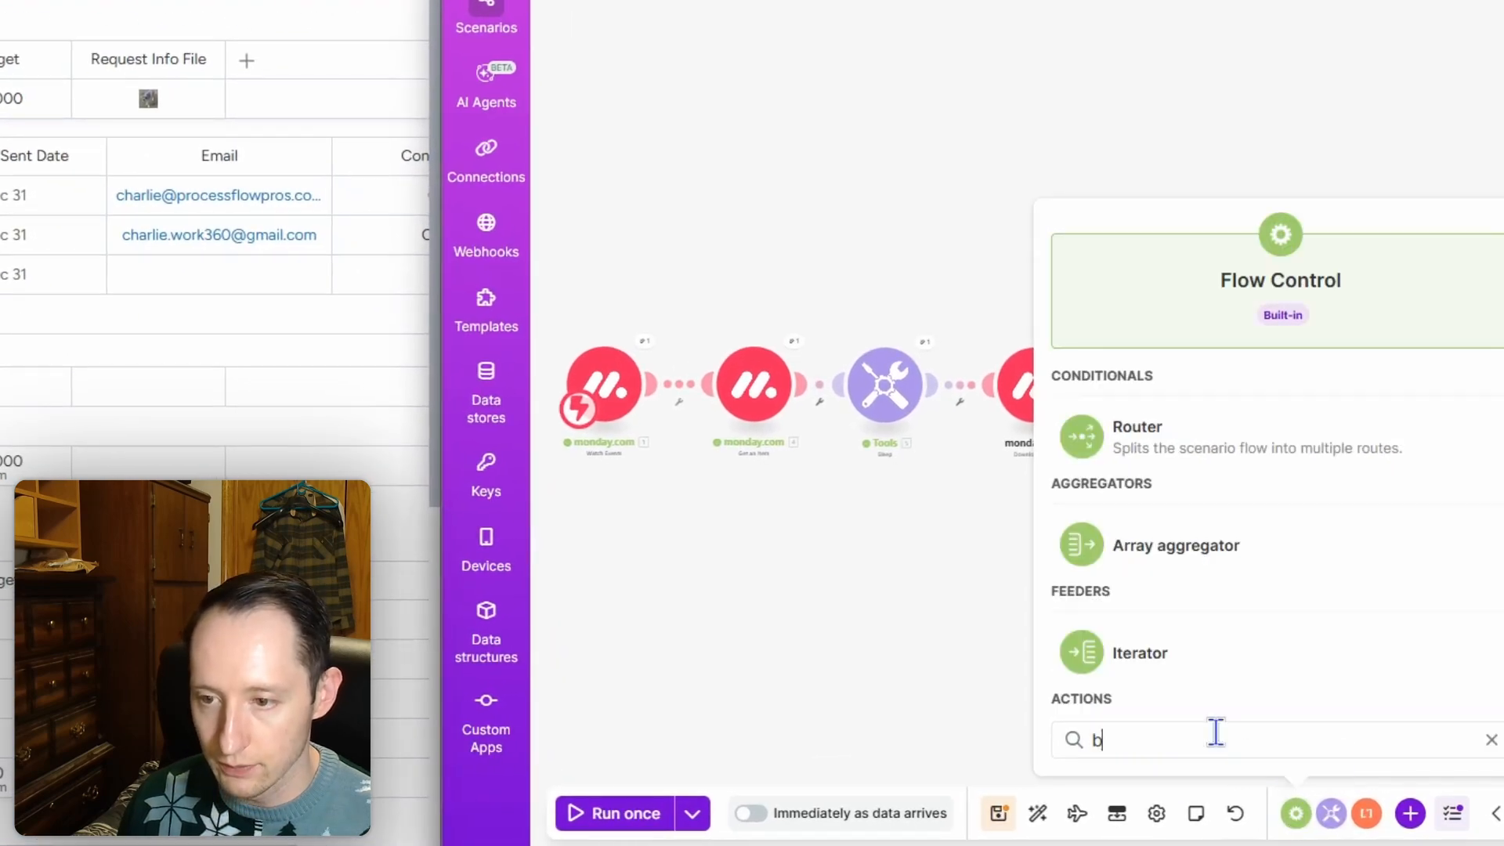
text(re)
click(1183, 454)
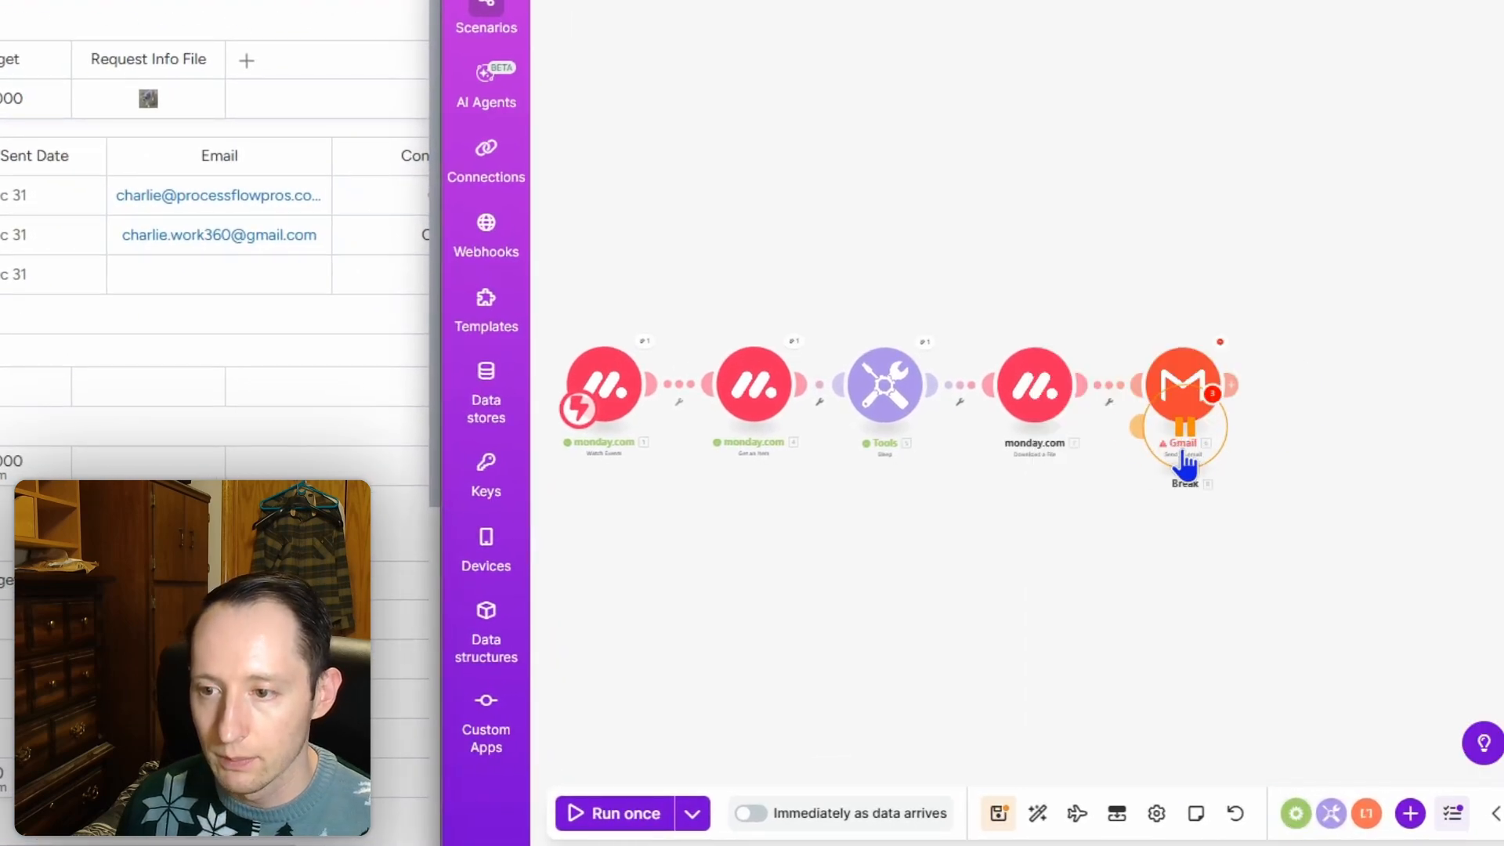
drag(1183, 451, 1219, 395)
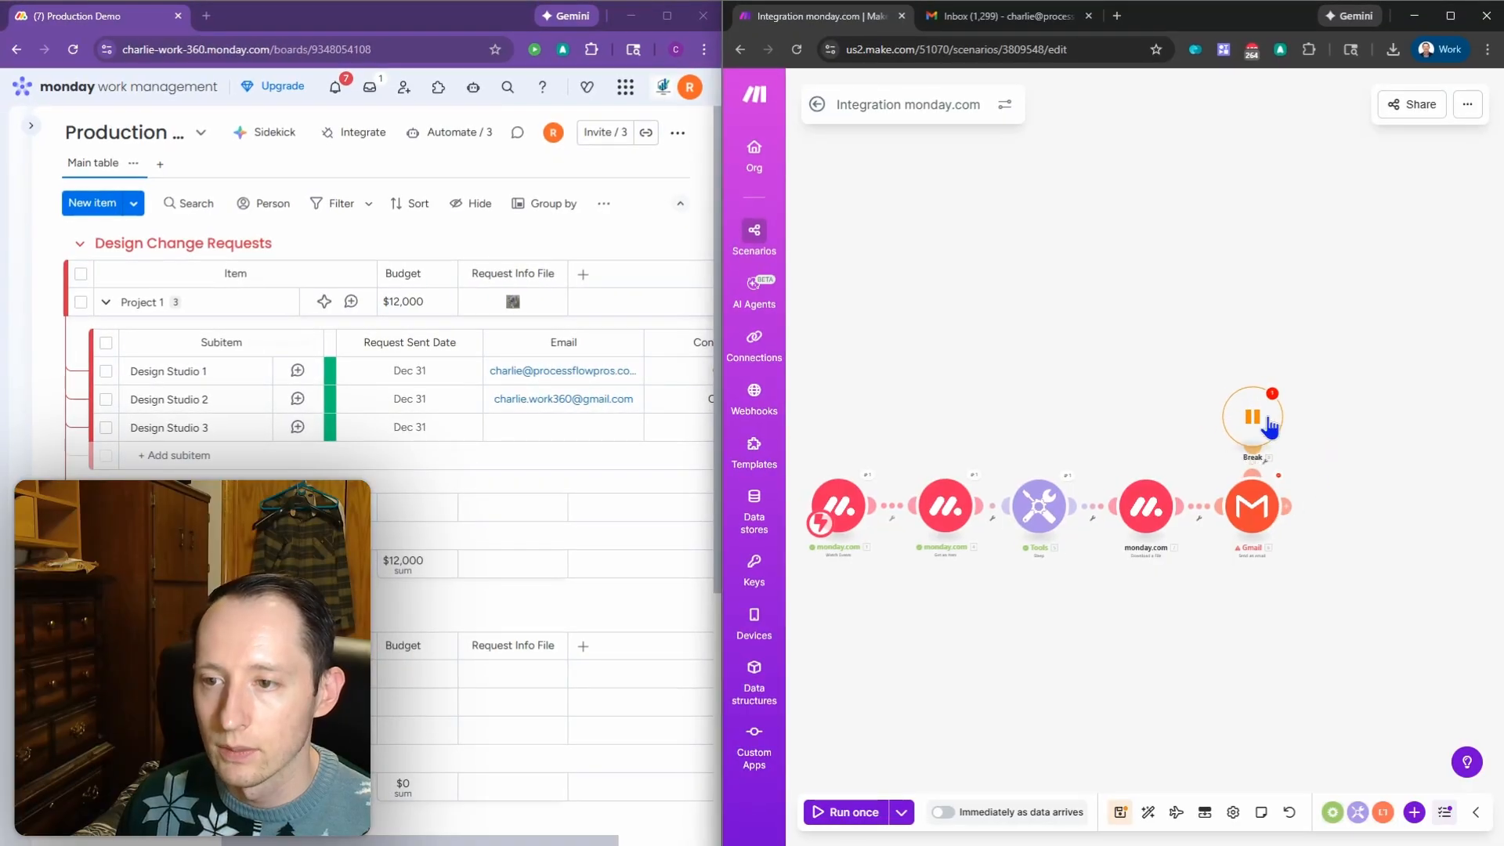
Step: Give the Break handler 3 attempts with a 1-minute interval and save it
click(1242, 423)
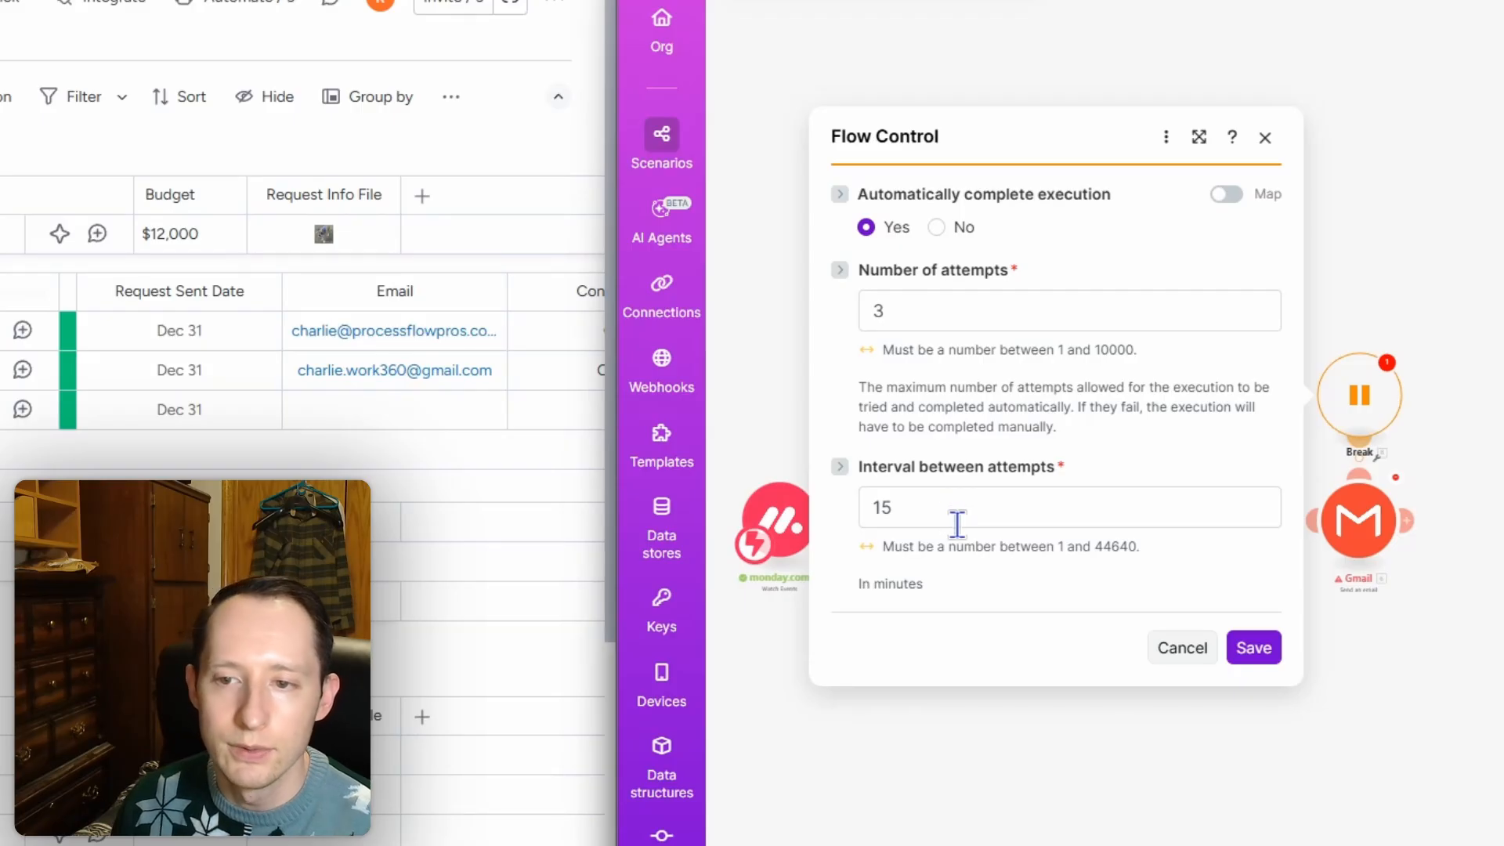
click(891, 499)
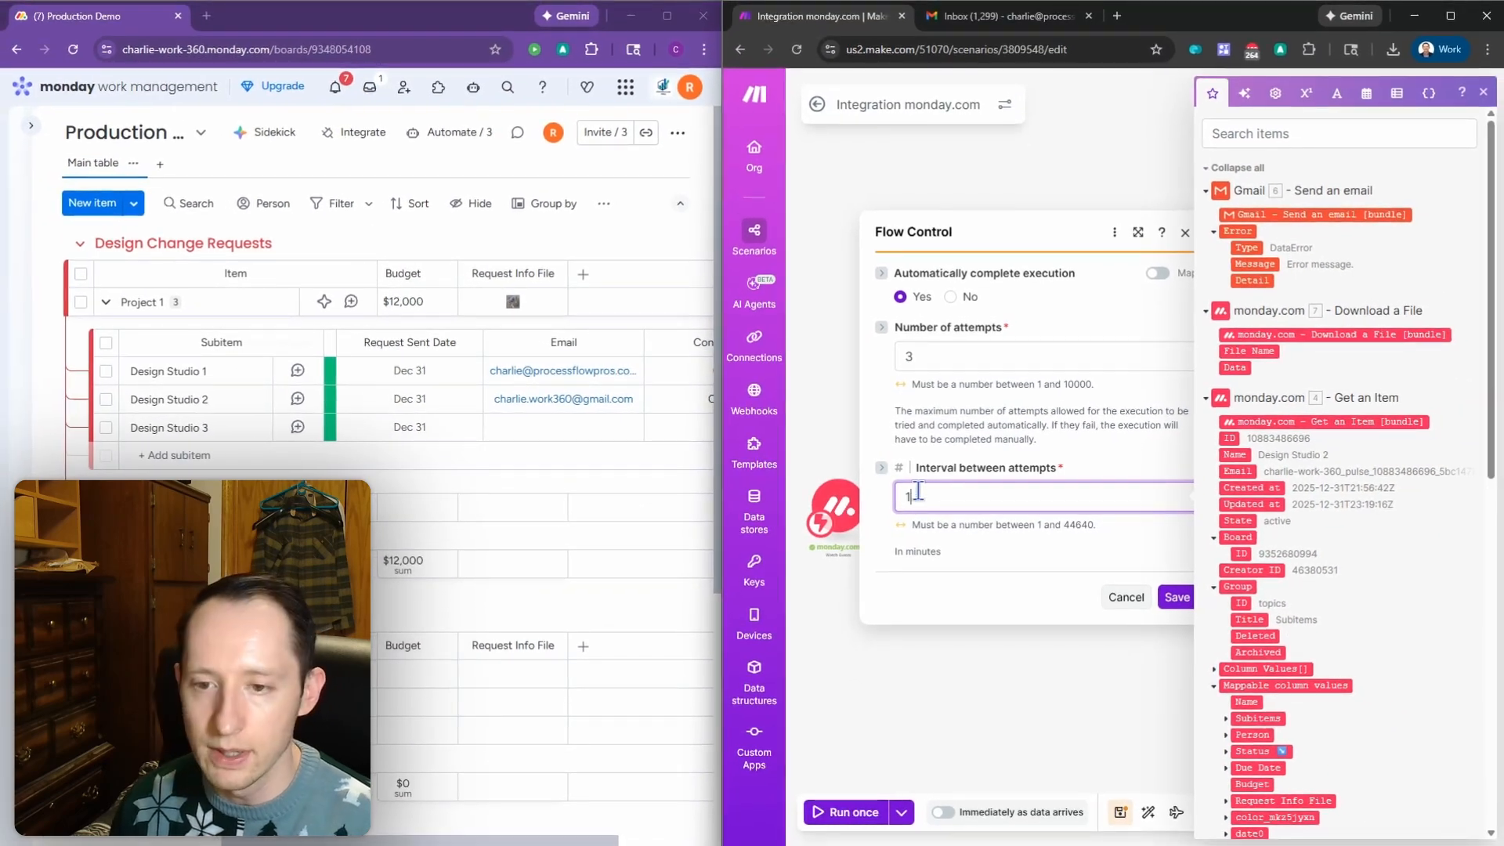
click(987, 358)
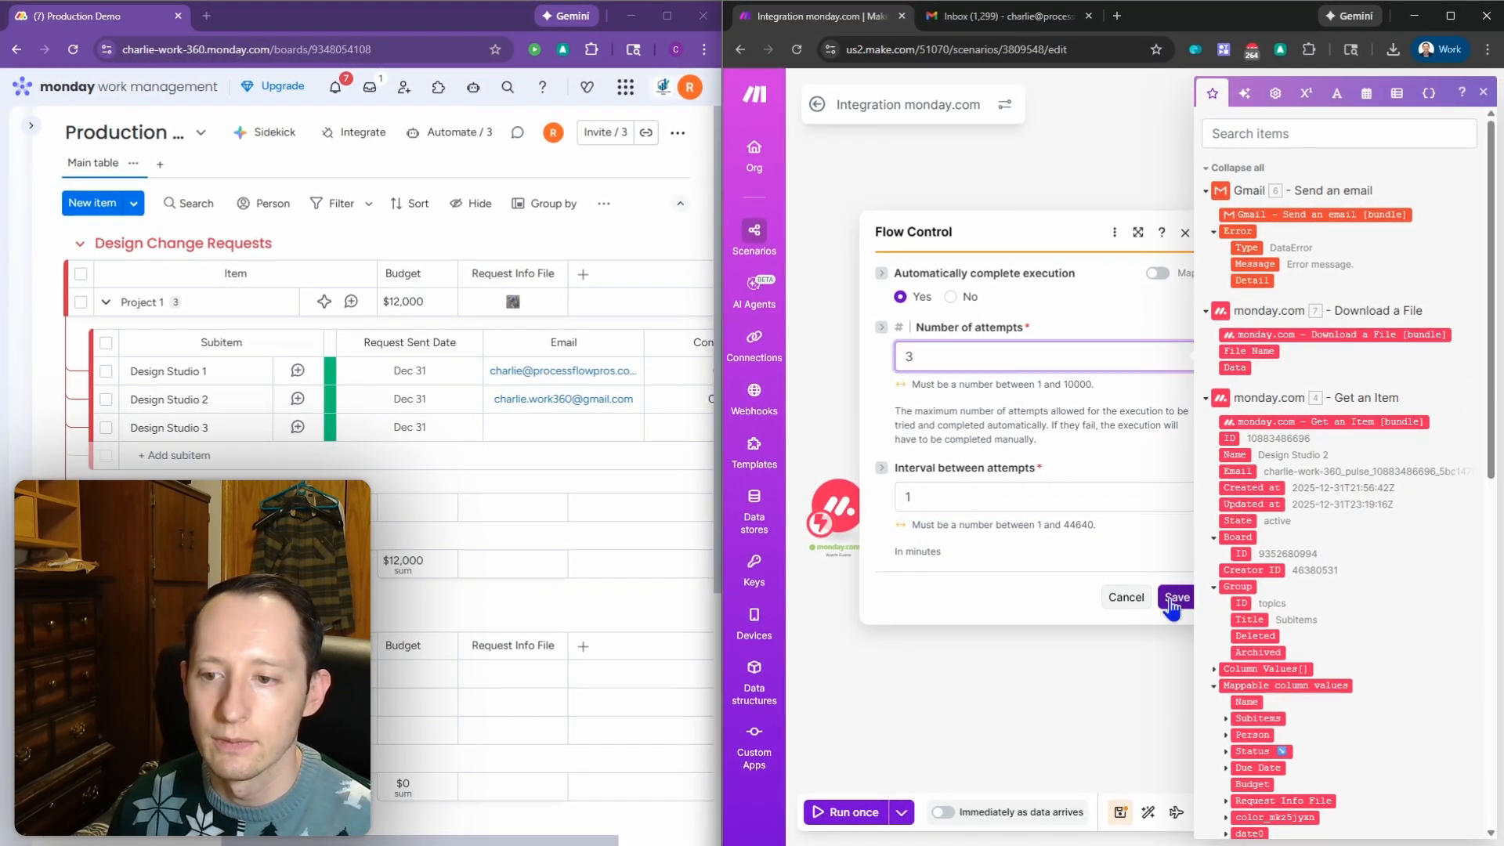
click(1175, 598)
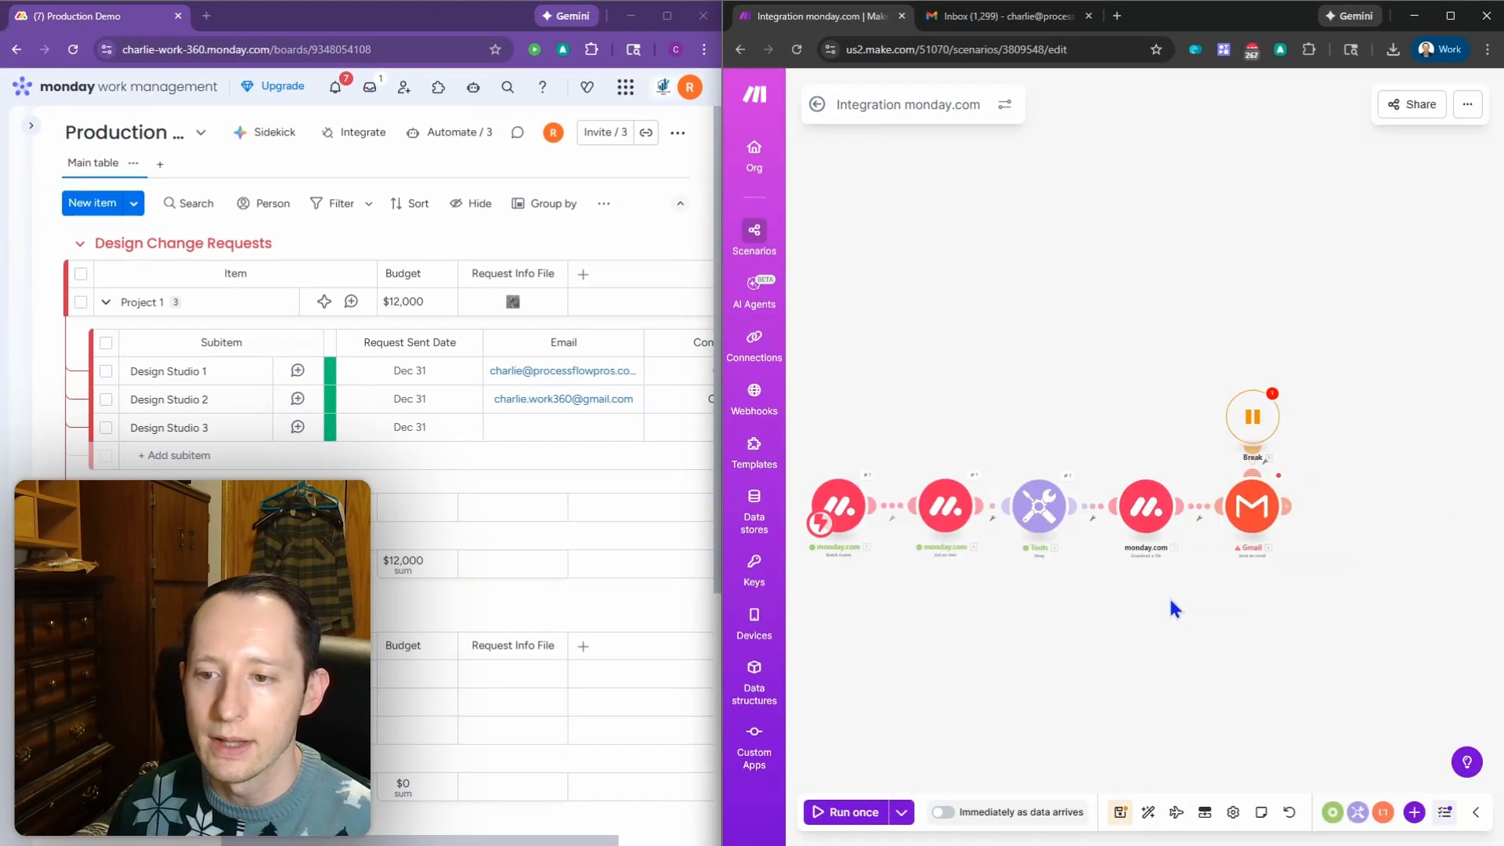
click(1233, 812)
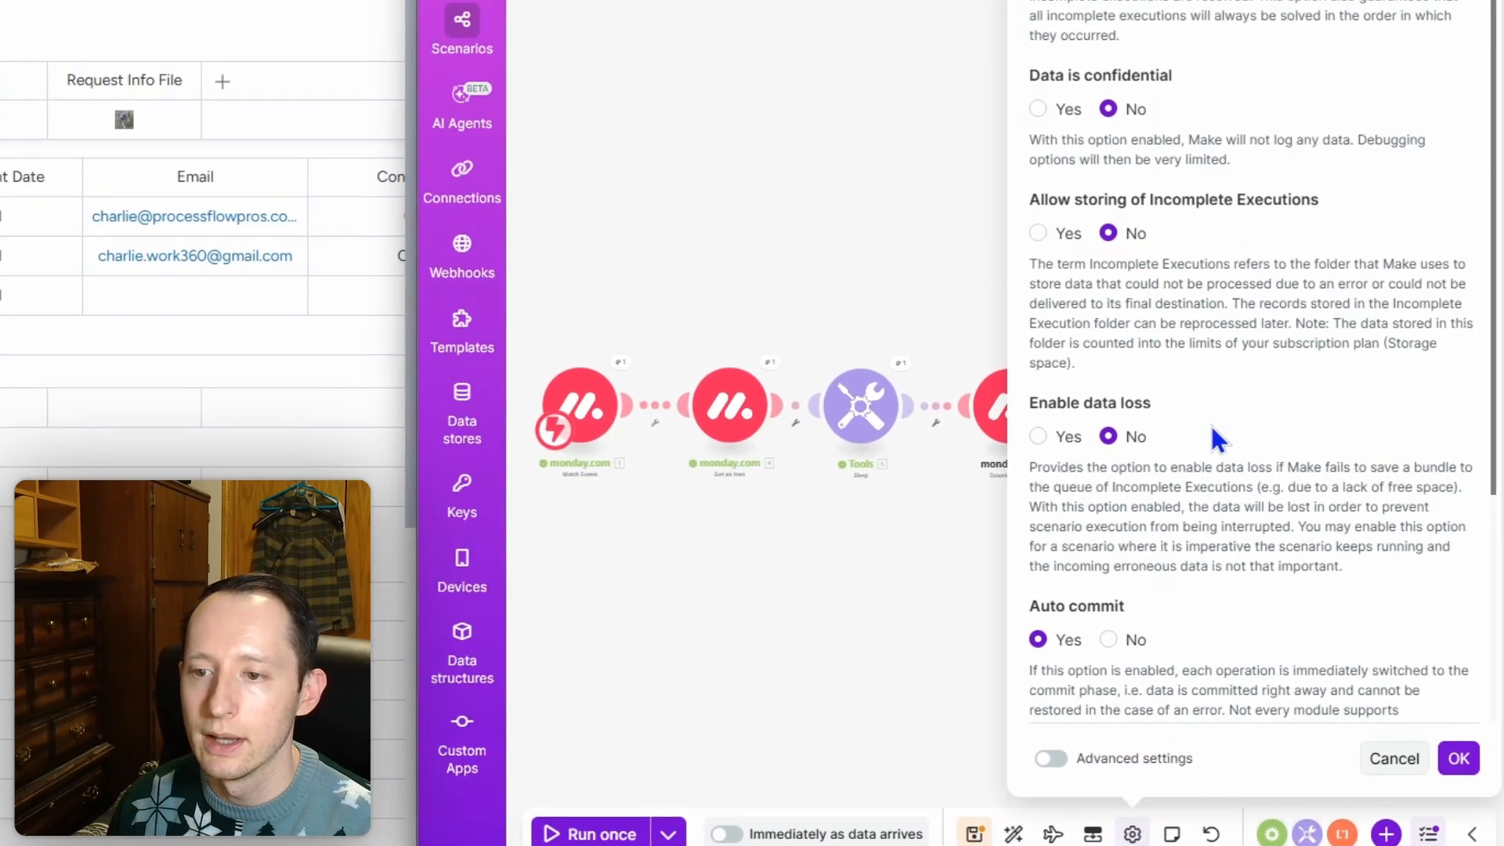
Step: Set 'Allow storing of Incomplete Executions' to Yes and confirm the scenario settings
click(1038, 233)
click(1457, 759)
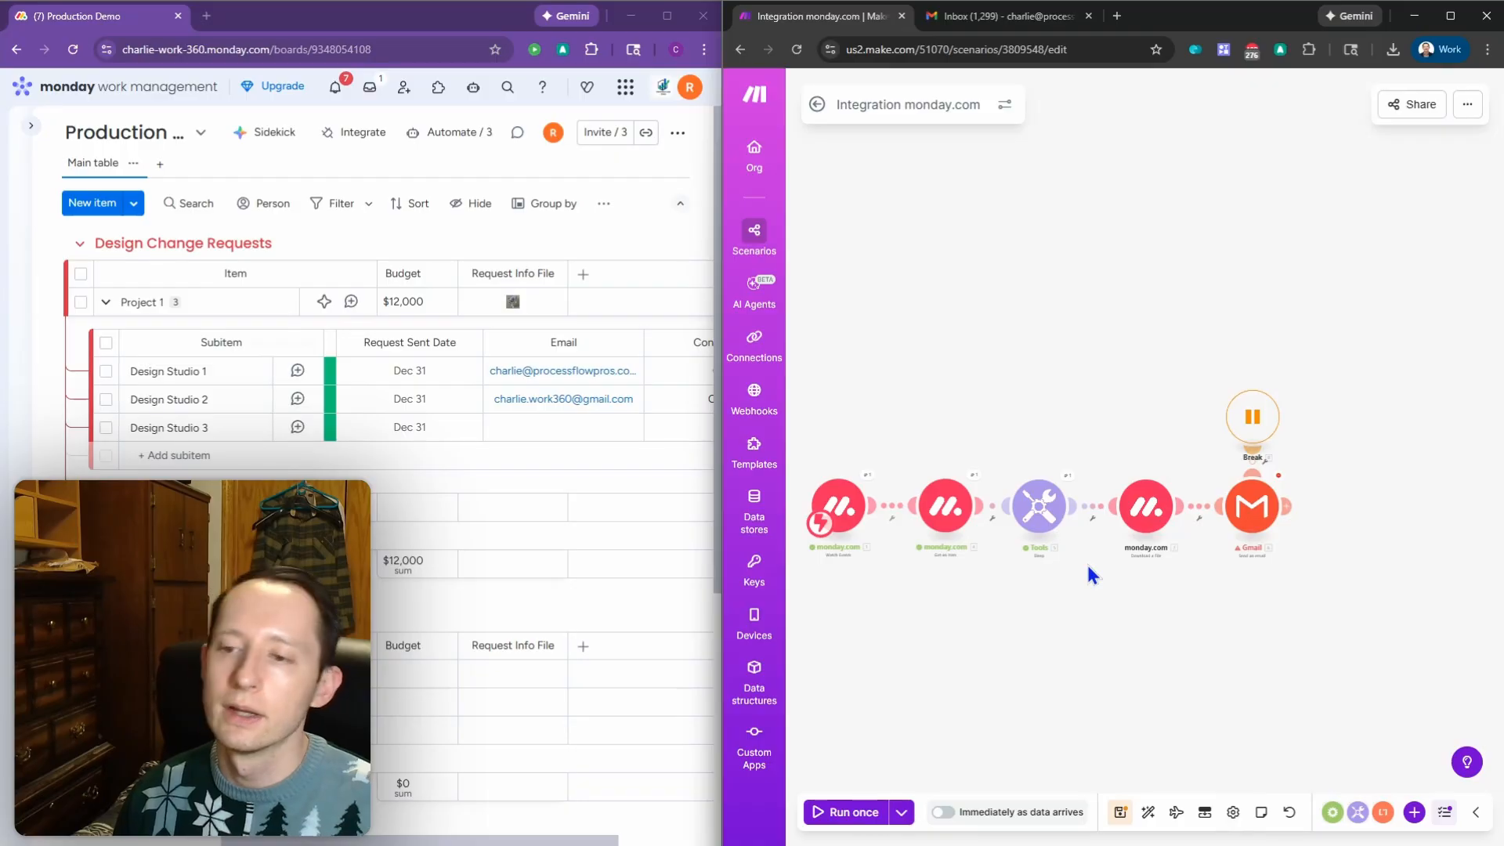
click(1293, 507)
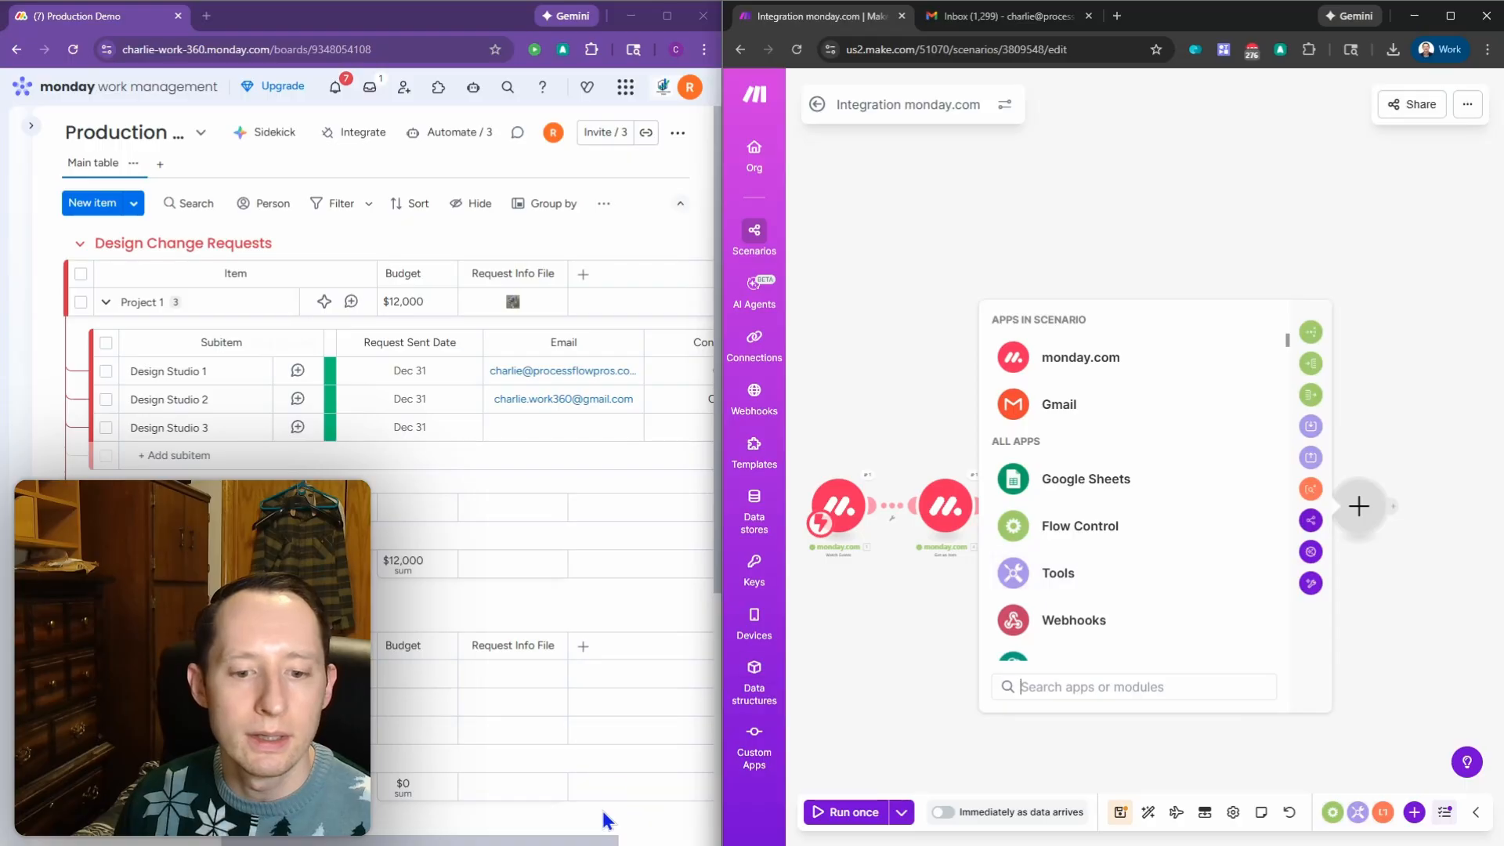
drag(601, 843, 435, 843)
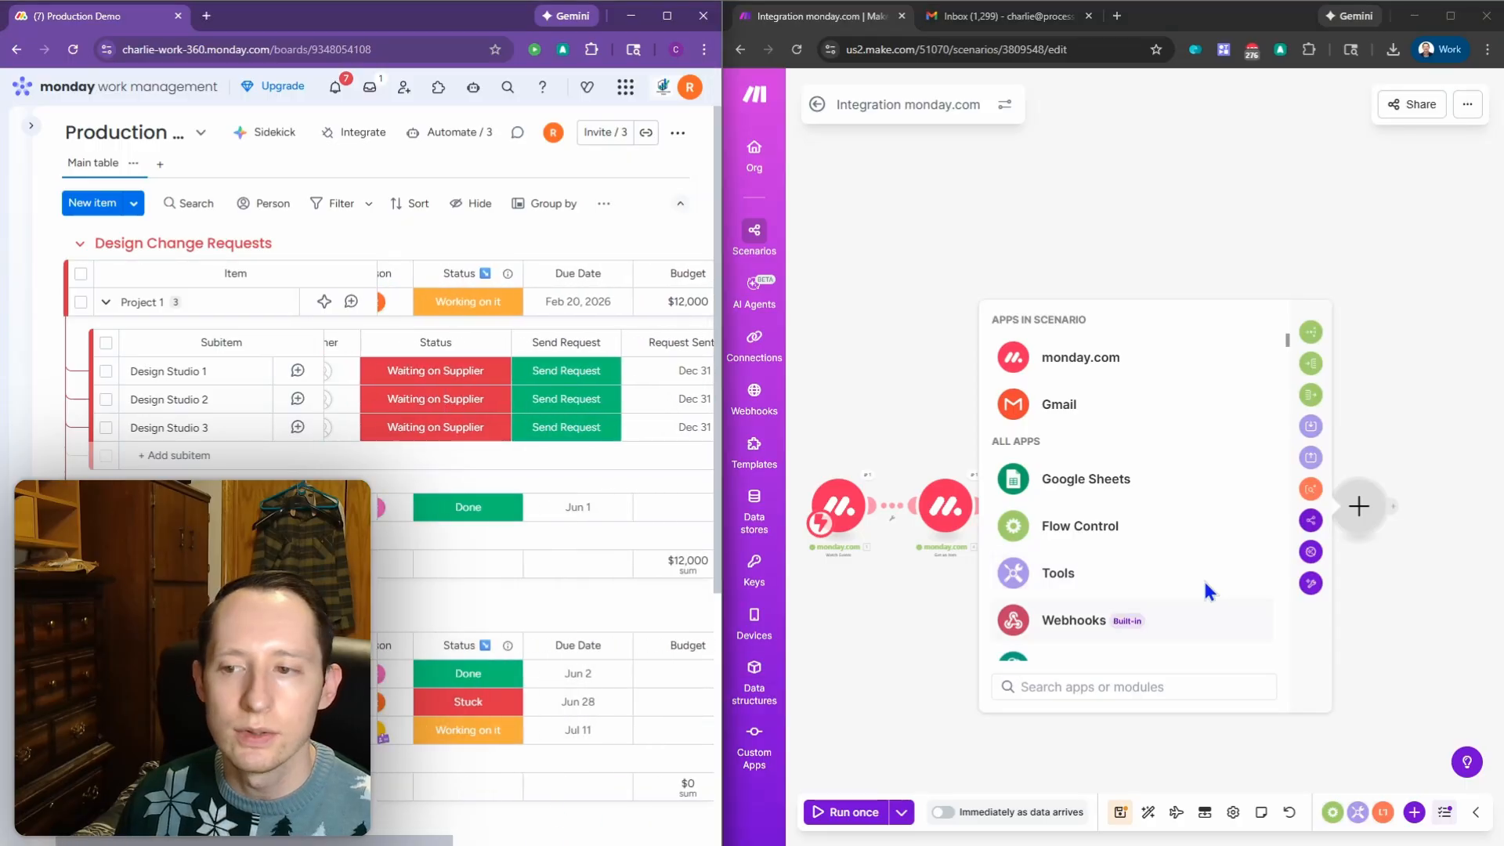
click(568, 431)
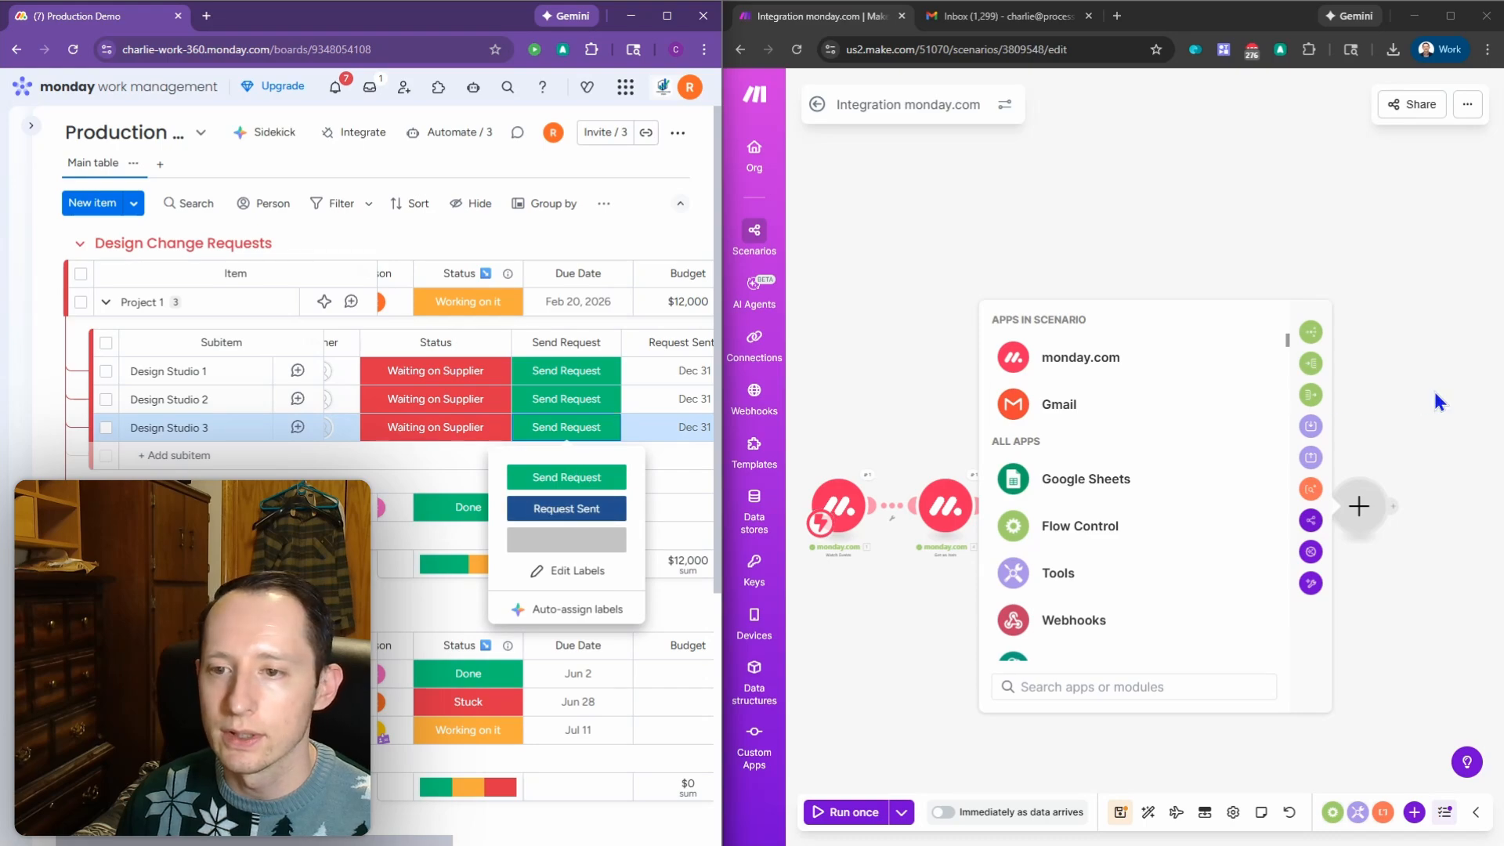
click(1431, 427)
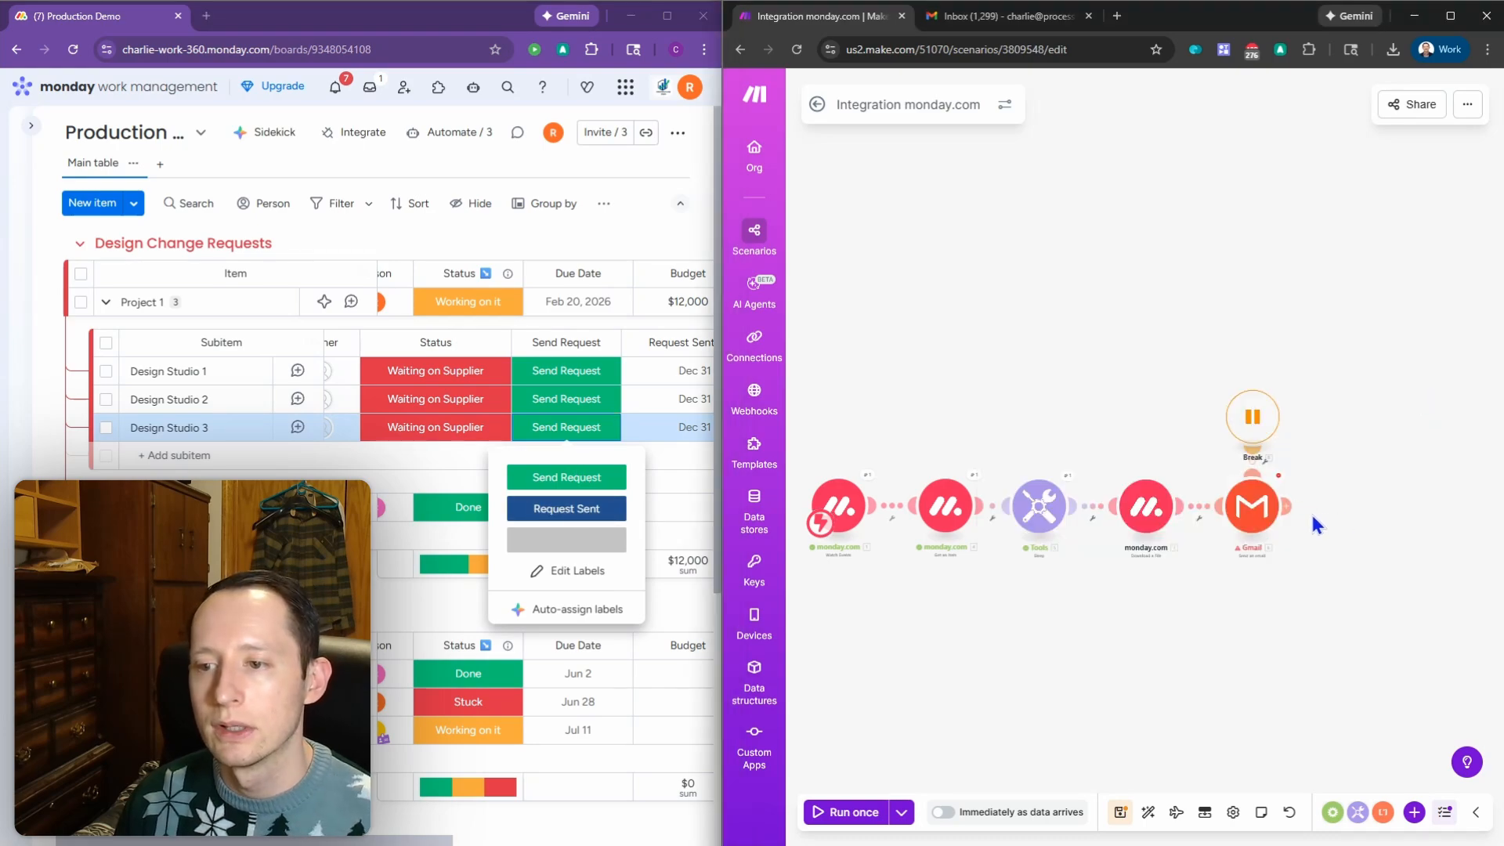
click(1288, 499)
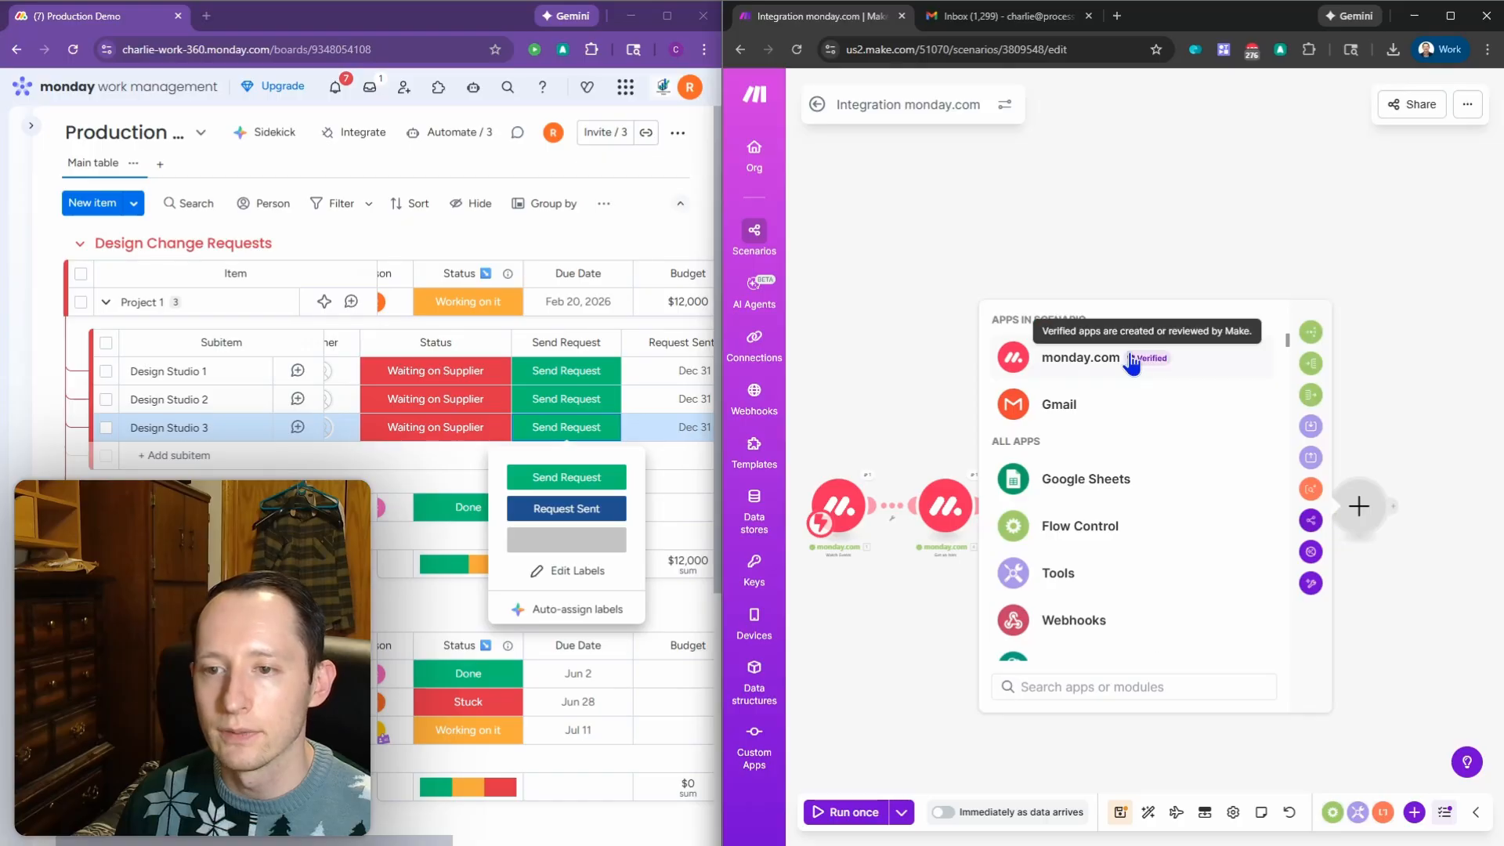
click(1129, 358)
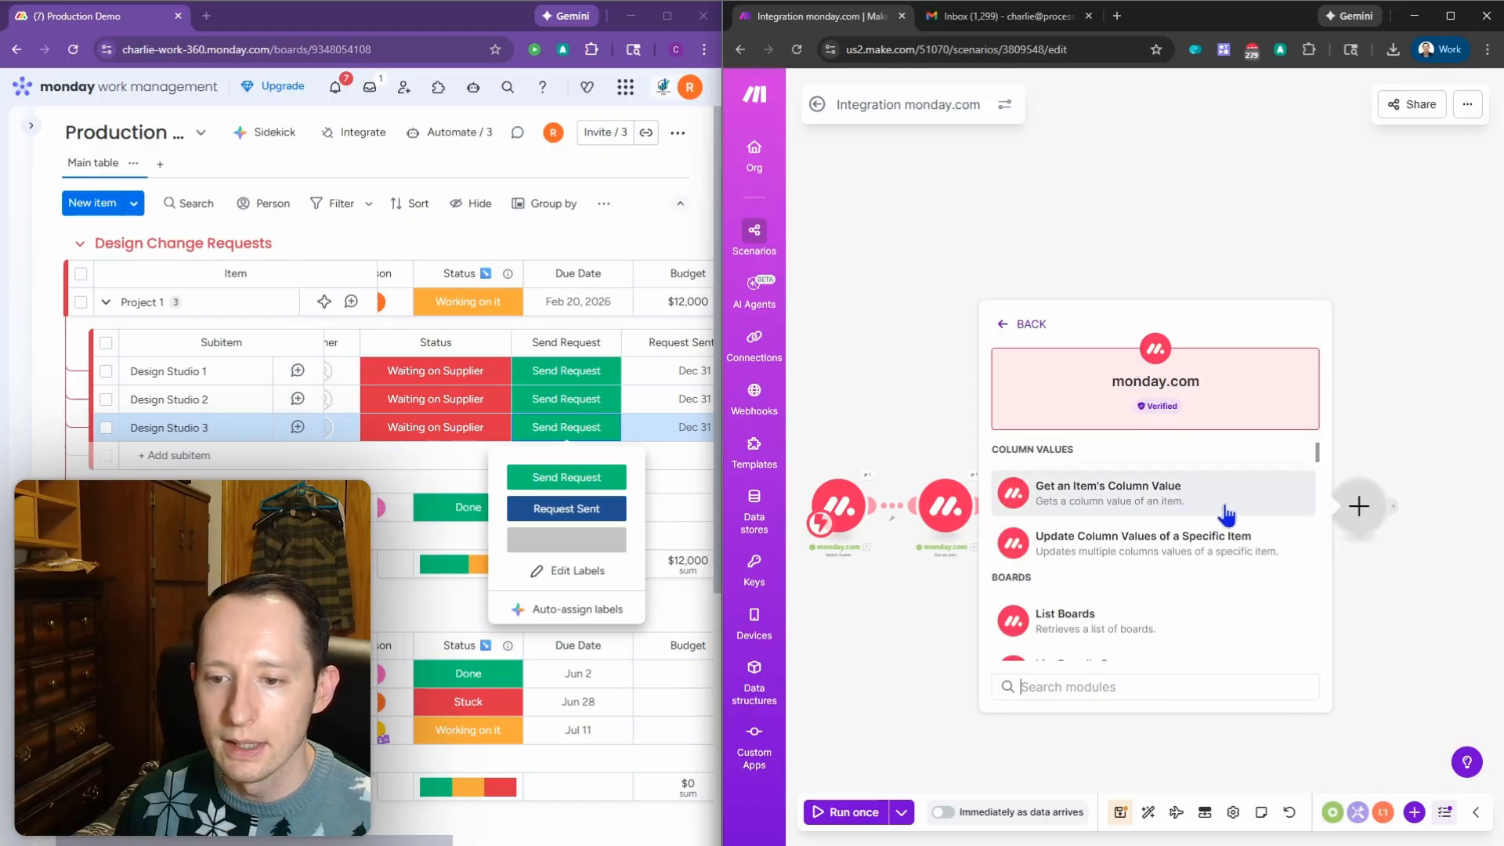
click(1395, 443)
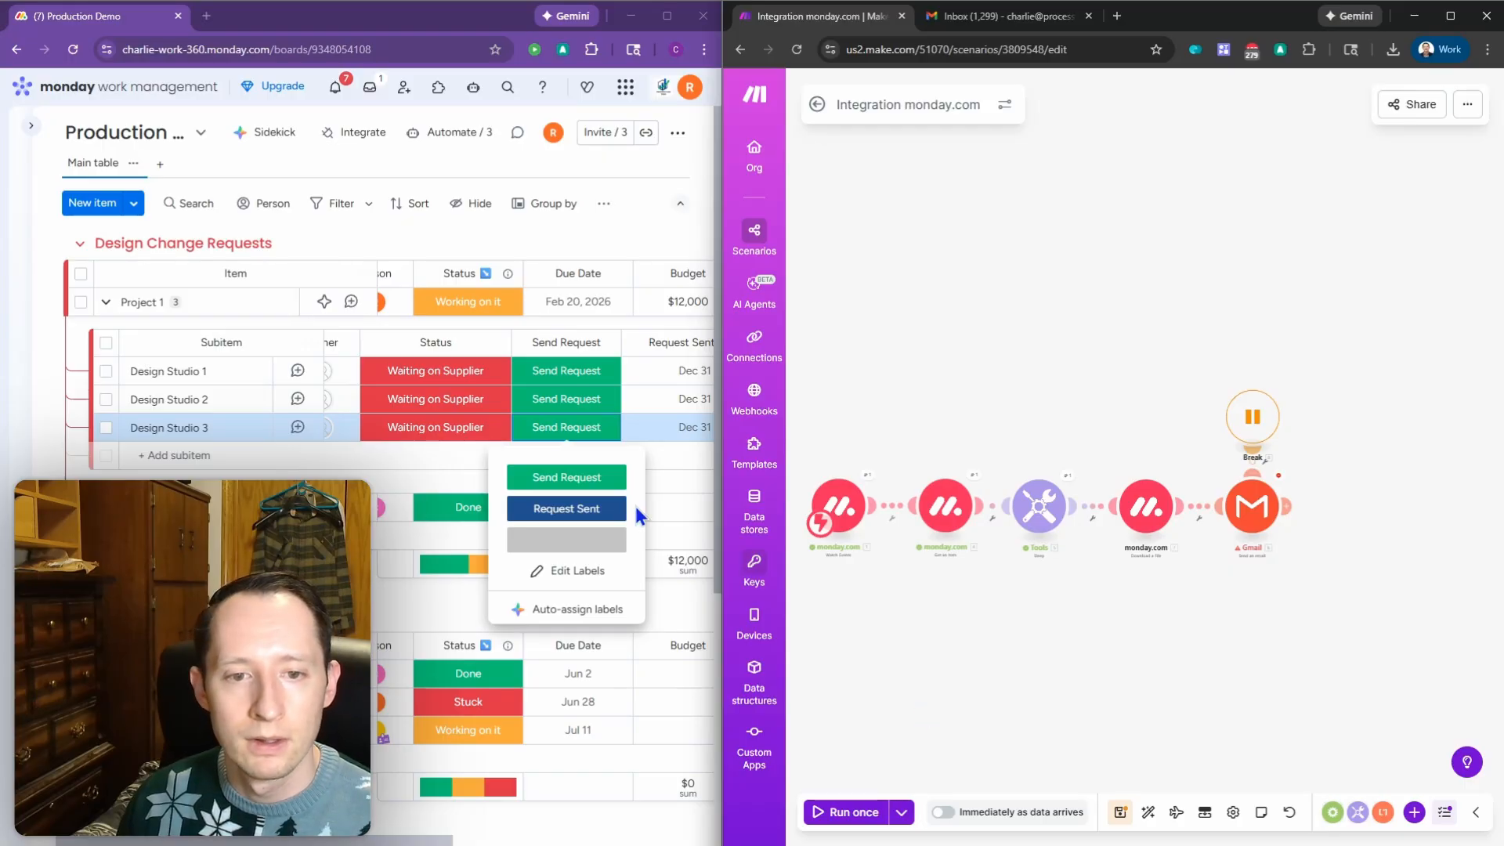
Step: Clear the Send Request labels of Design Studio 3 and Design Studio 2
click(594, 429)
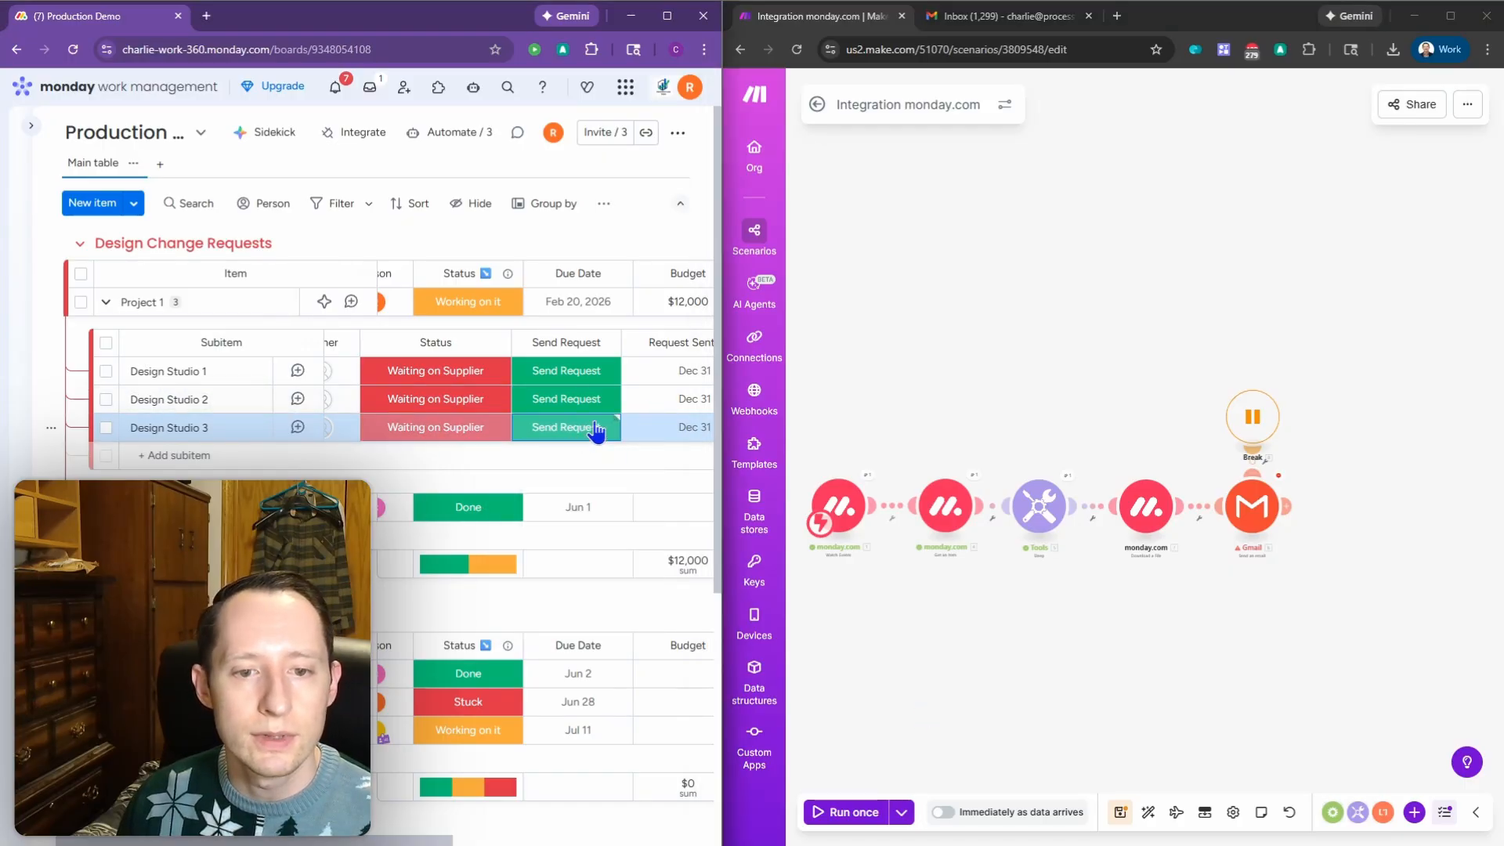
click(594, 430)
click(580, 478)
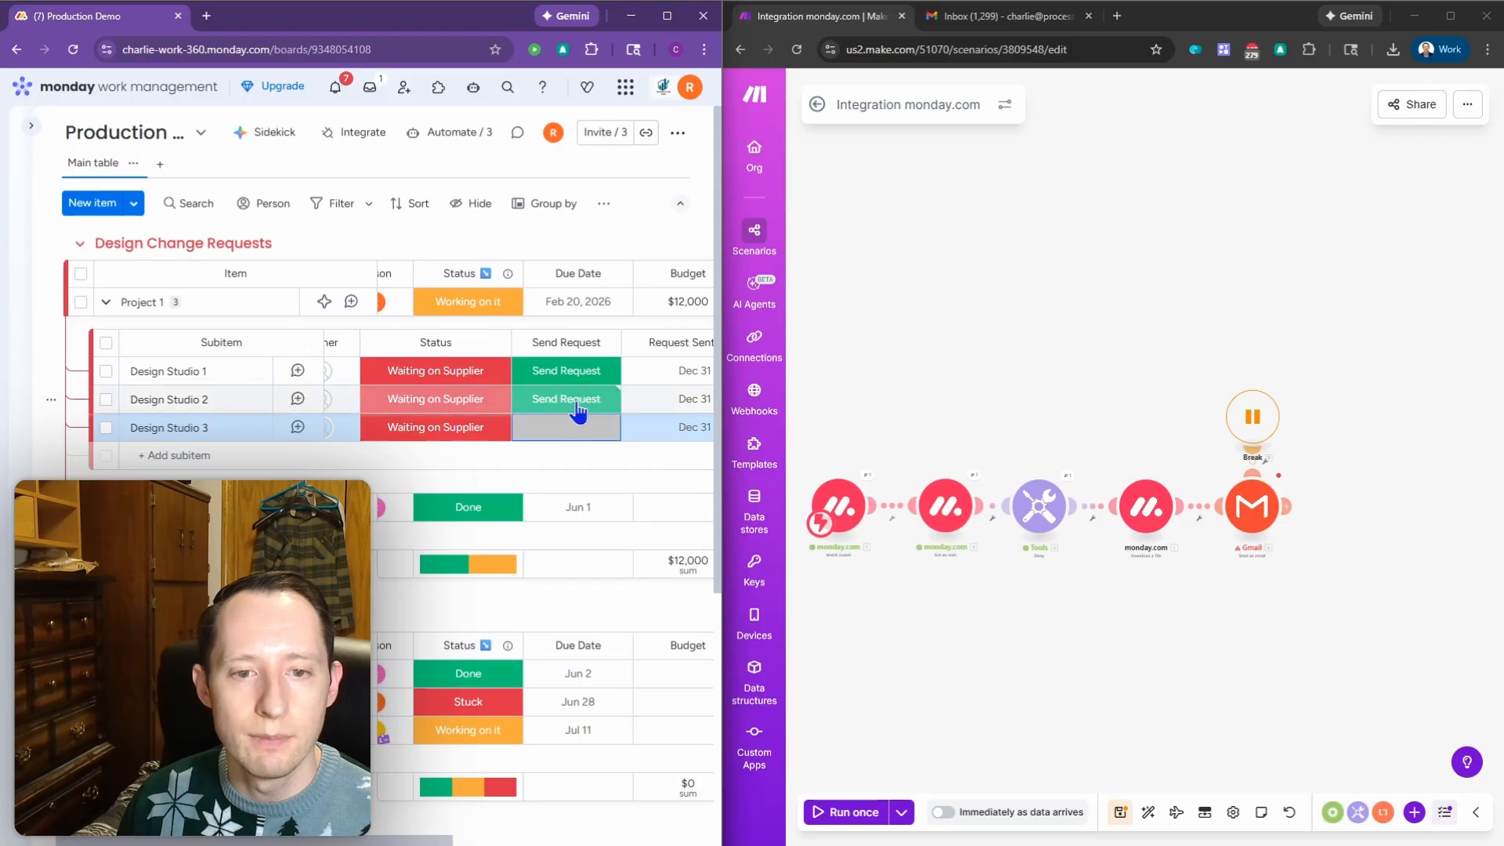
click(579, 410)
click(579, 510)
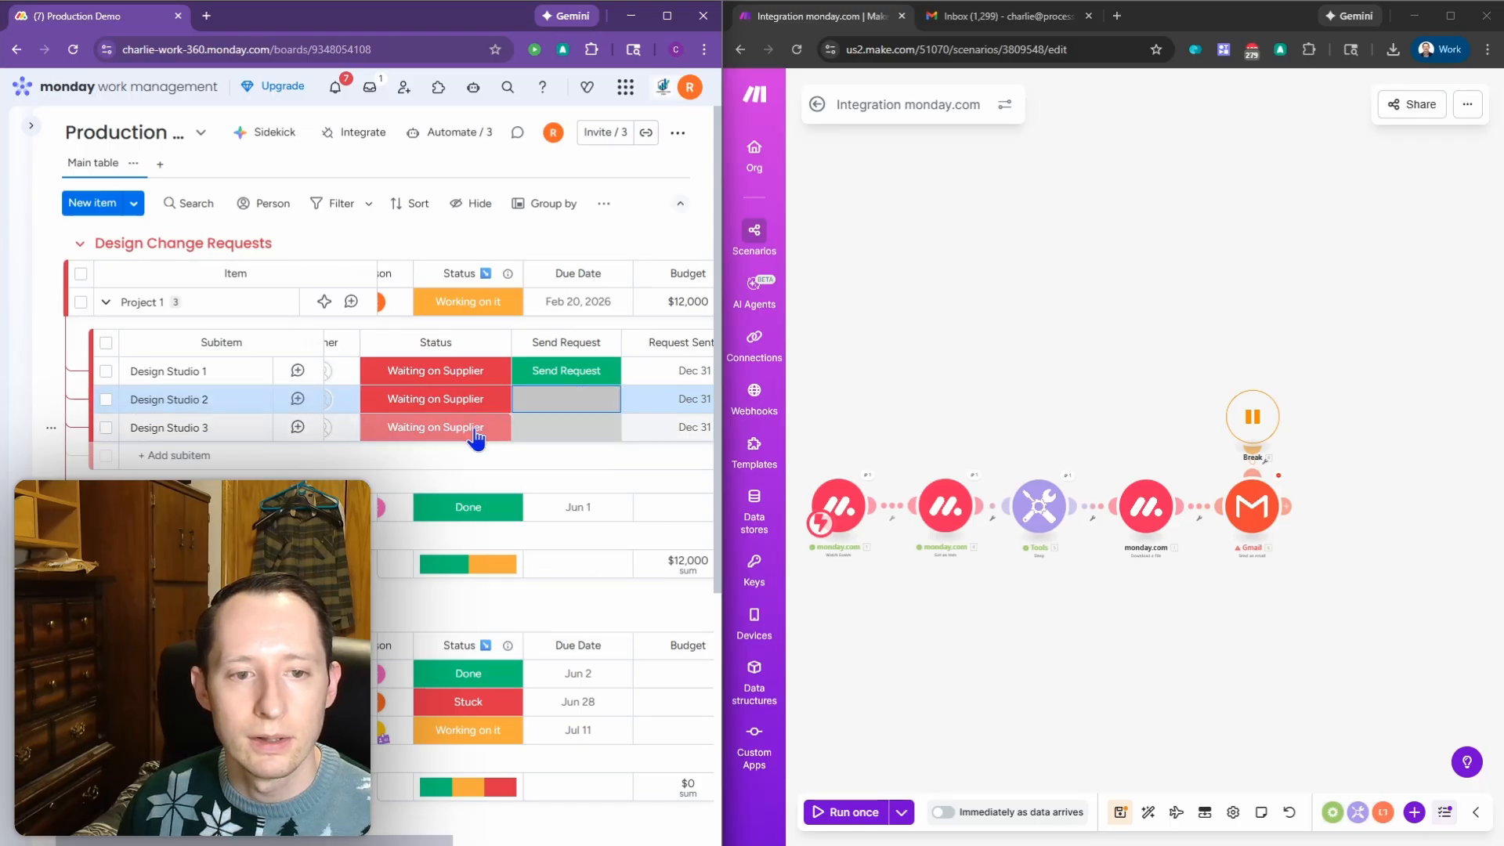
Step: Clear the Status labels of Design Studio 3 and Design Studio 2
click(476, 439)
click(473, 475)
click(470, 404)
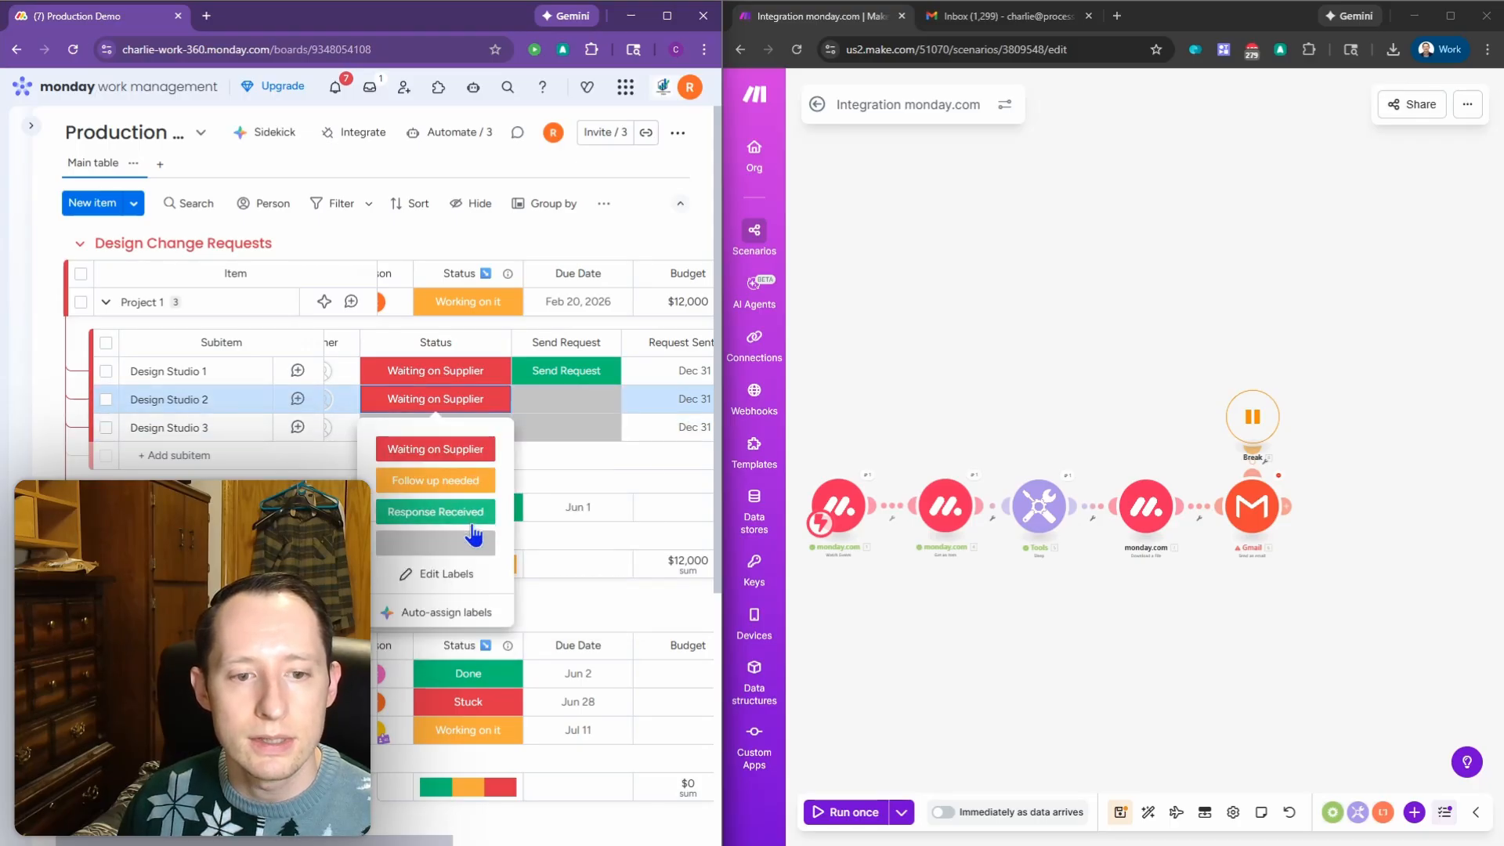
click(473, 541)
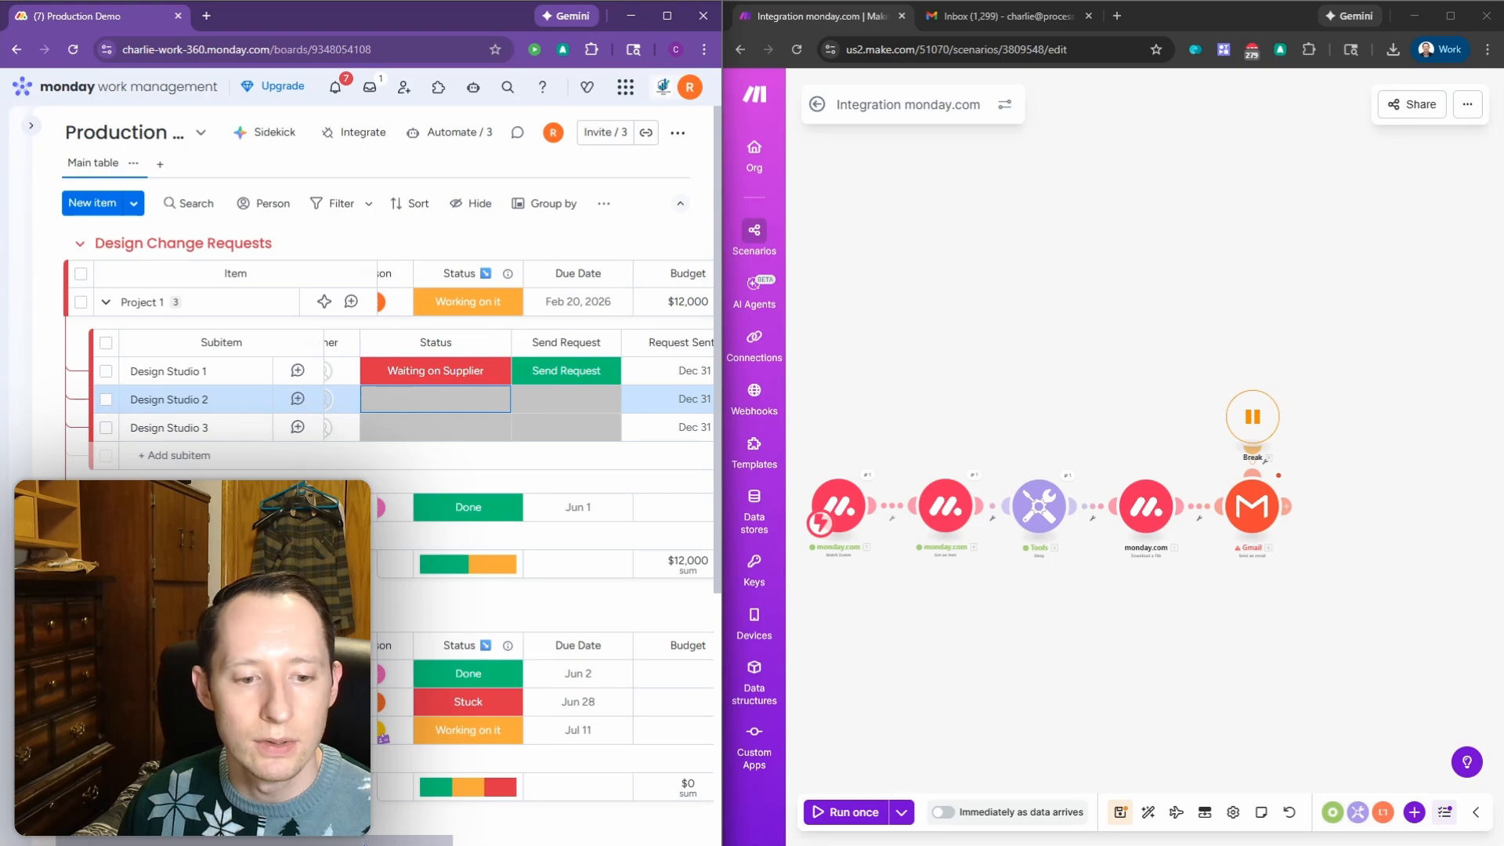
drag(364, 843, 391, 842)
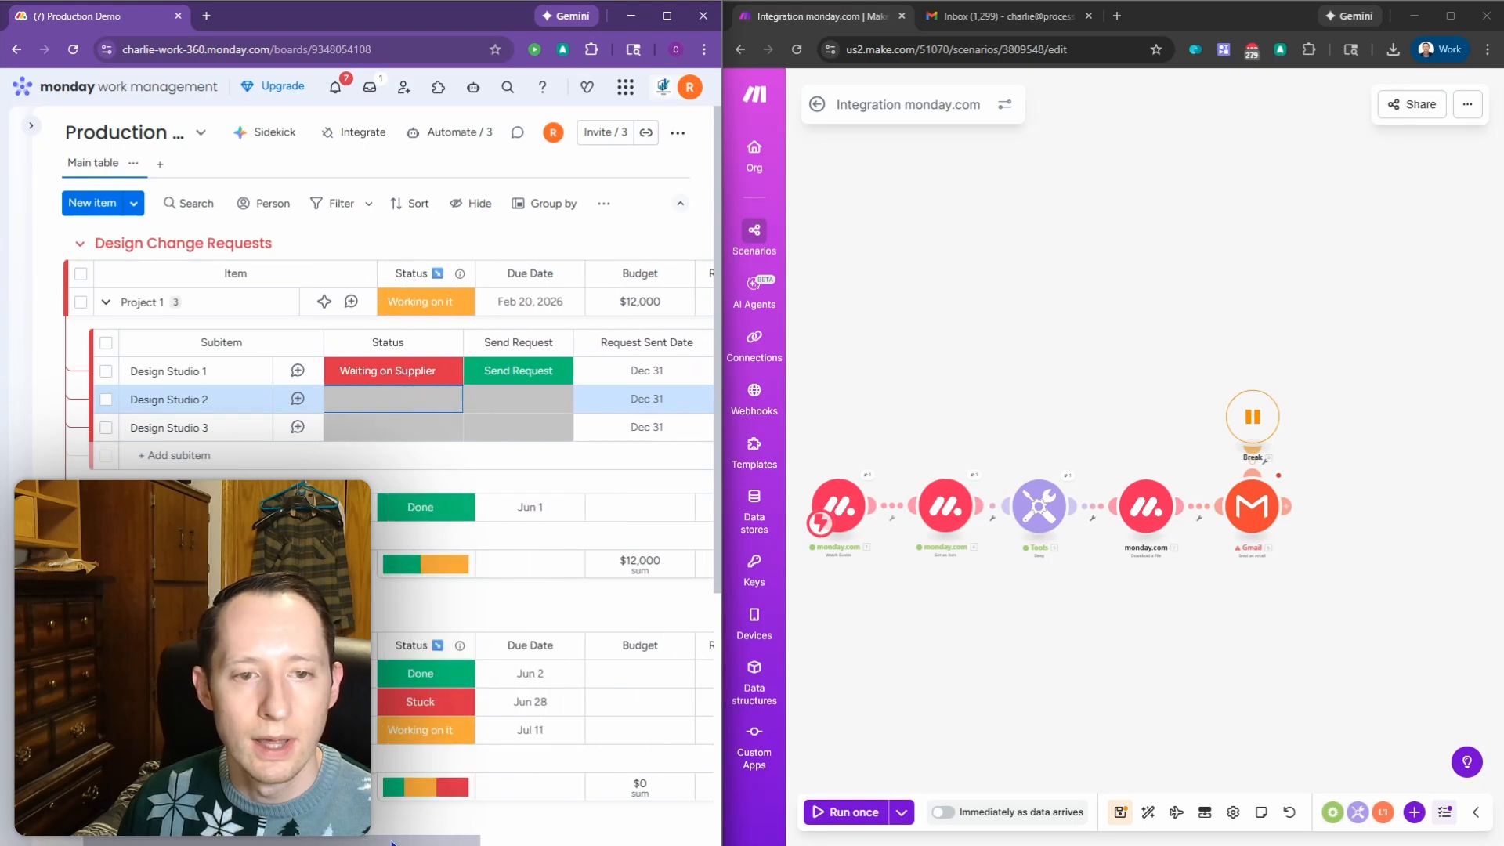
Step: Run the scenario once and set Design Studio 2's Send Request column to Send Request
click(862, 815)
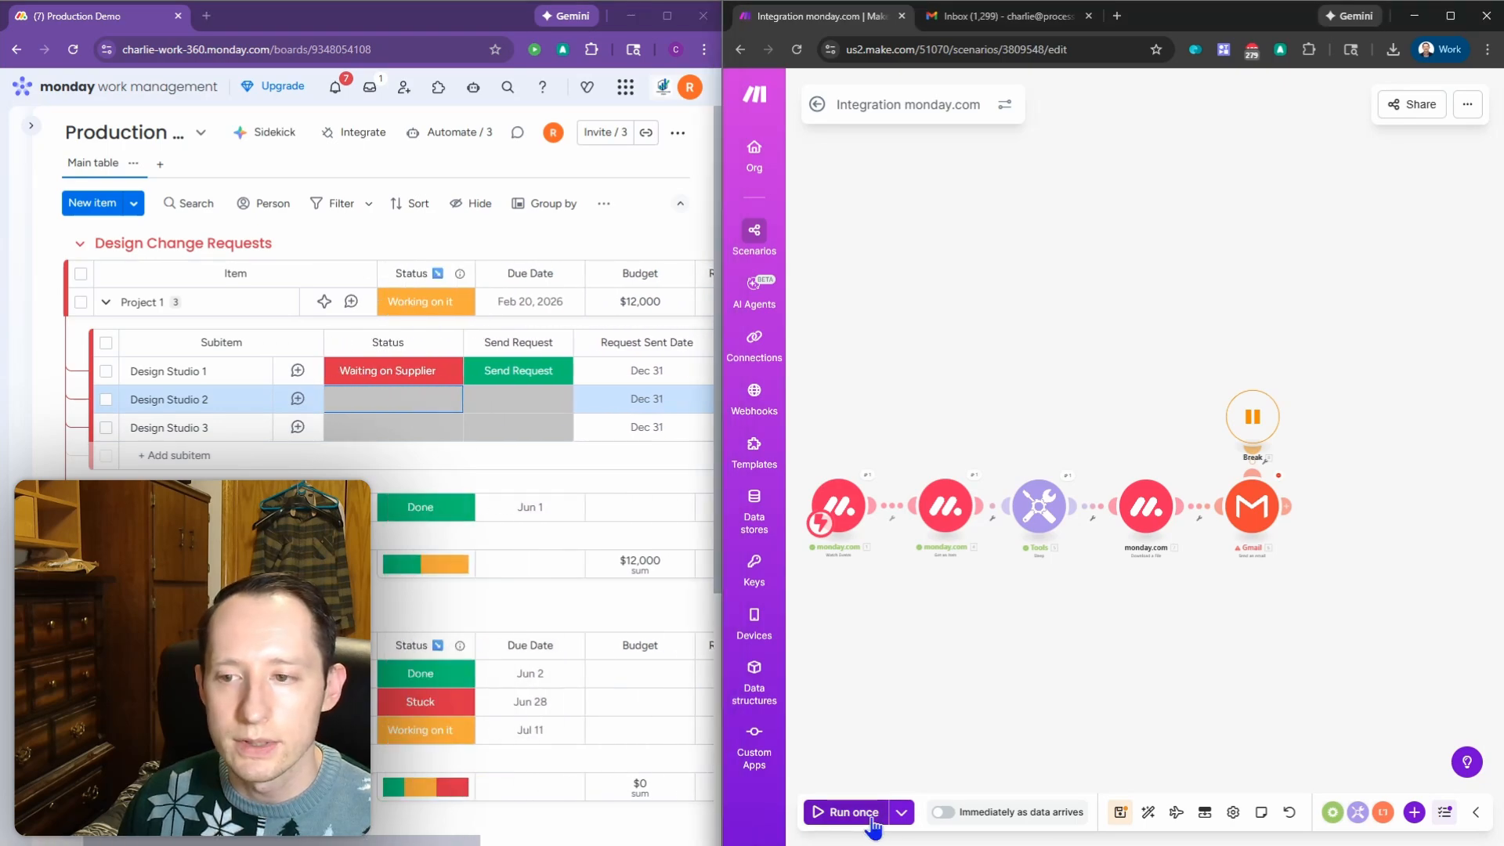
click(524, 401)
click(513, 446)
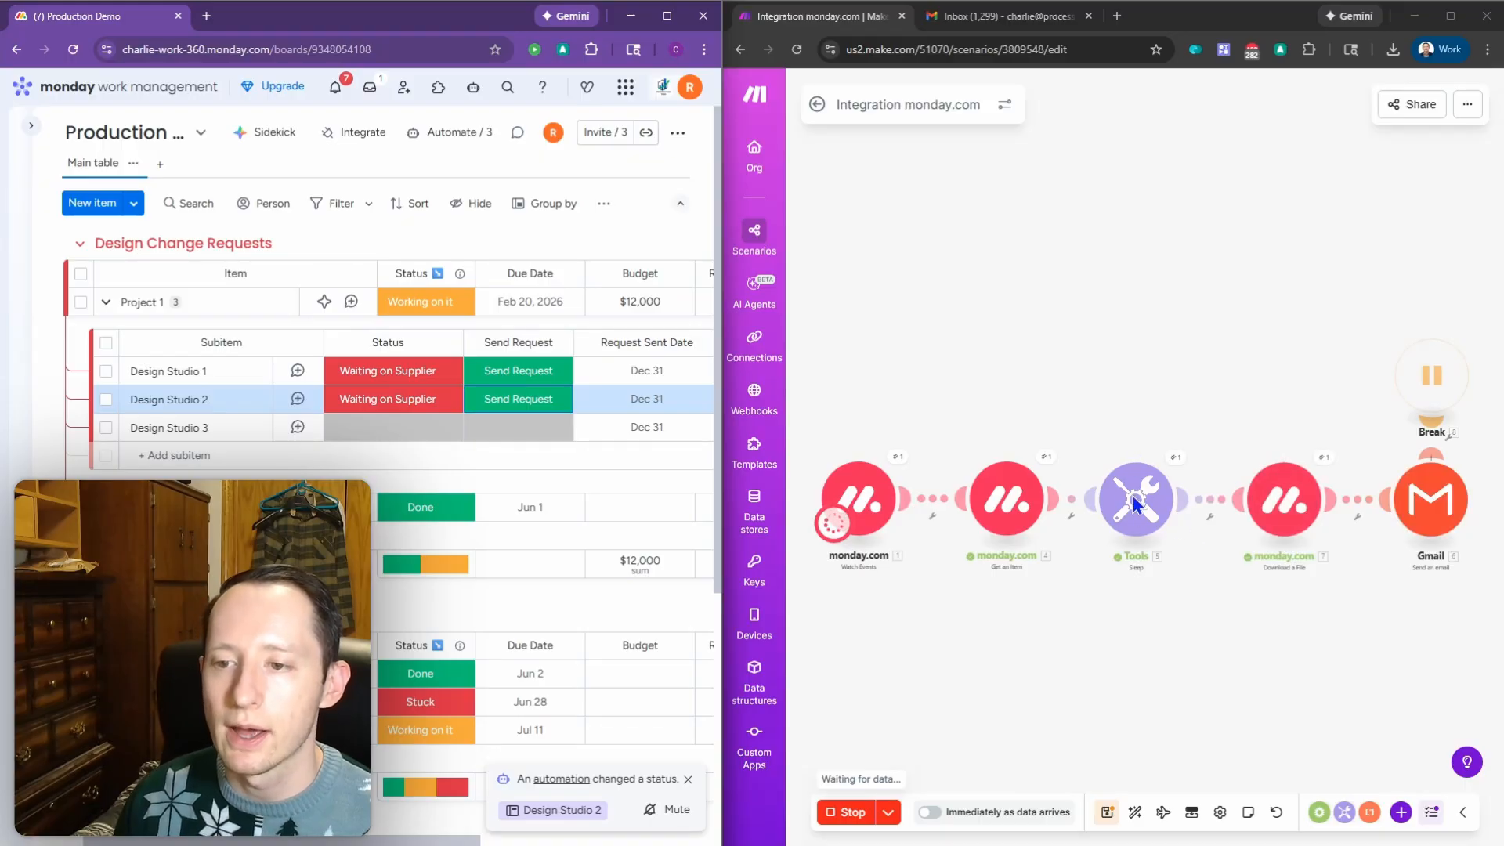
drag(1353, 619, 1337, 619)
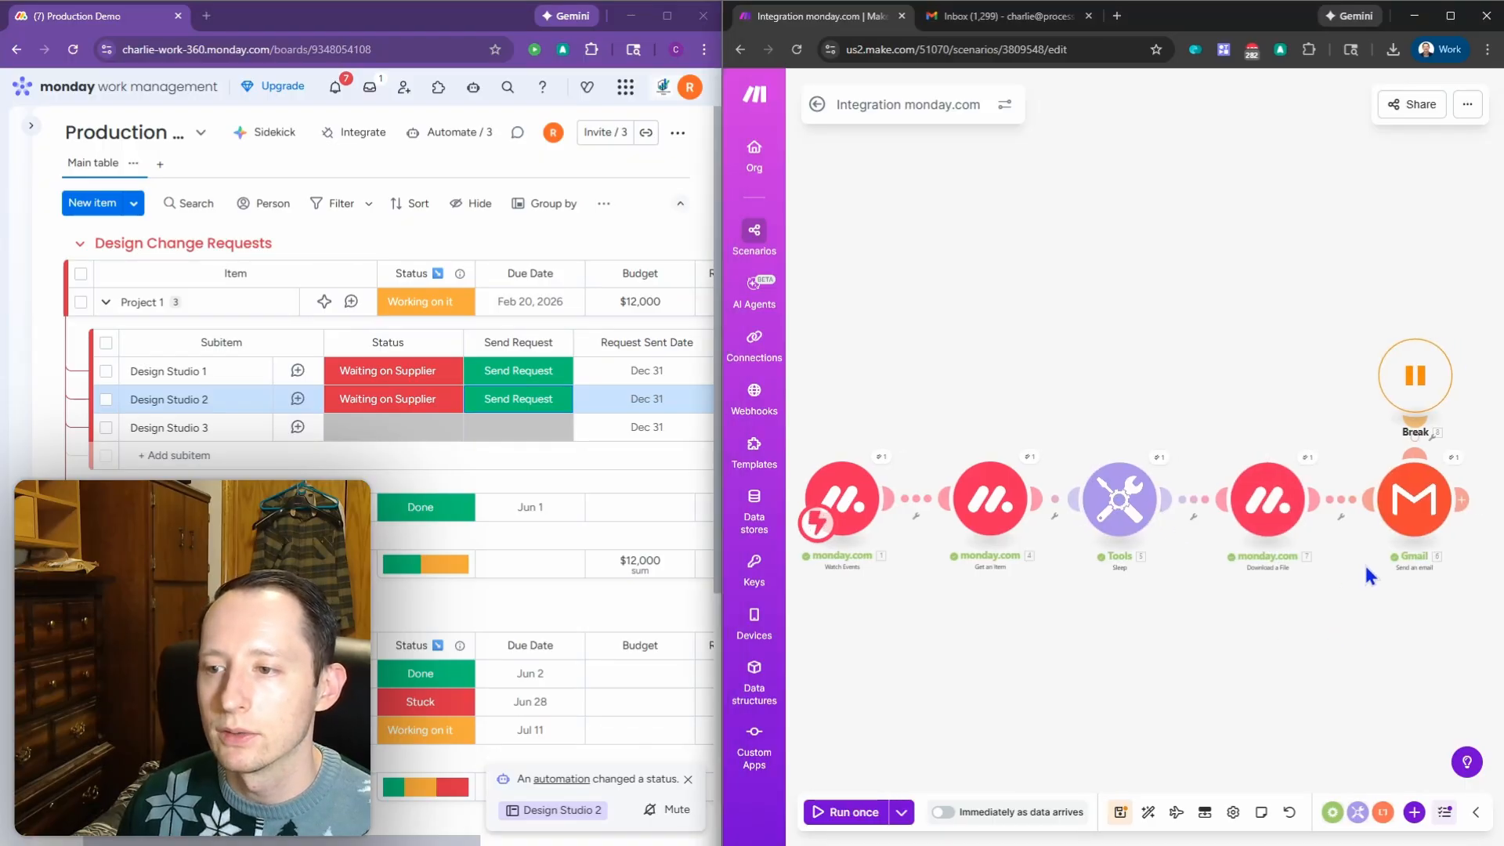